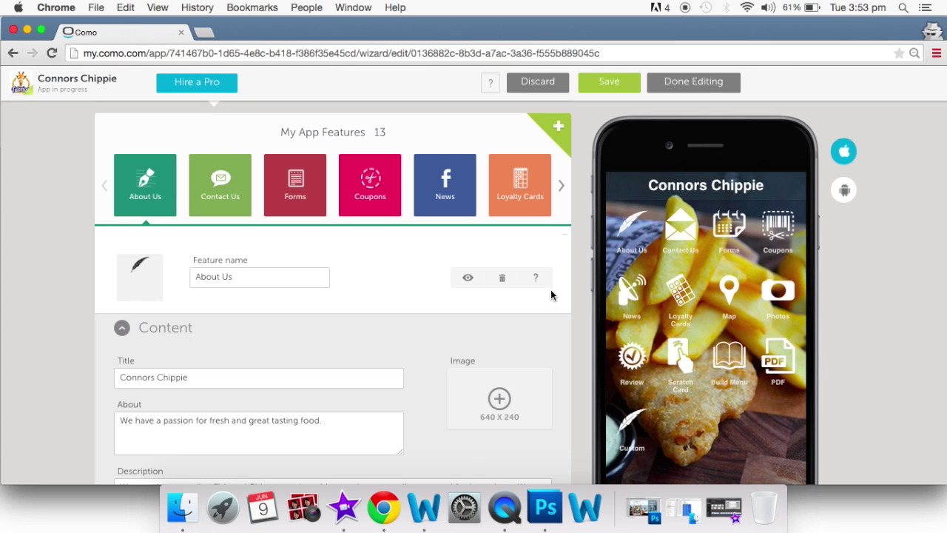
# Preview and scroll through the About Us page, then return to the app's home screen.
pyautogui.click(631, 243)
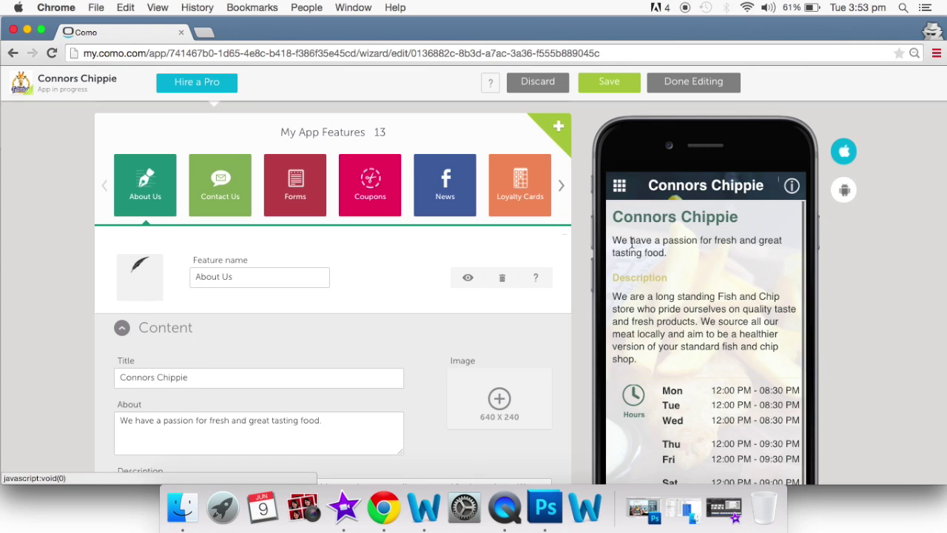
pyautogui.scroll(-3, 694, 309)
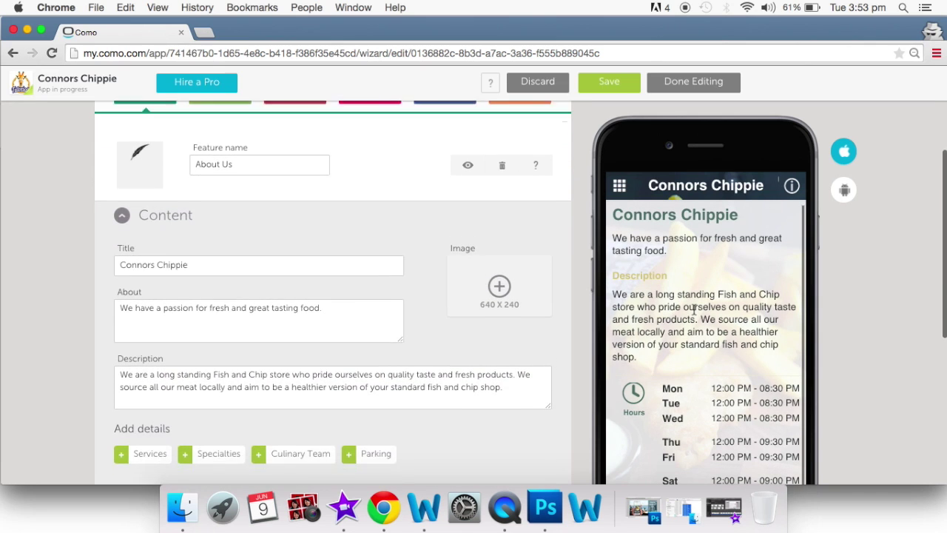
pyautogui.scroll(-4, 694, 309)
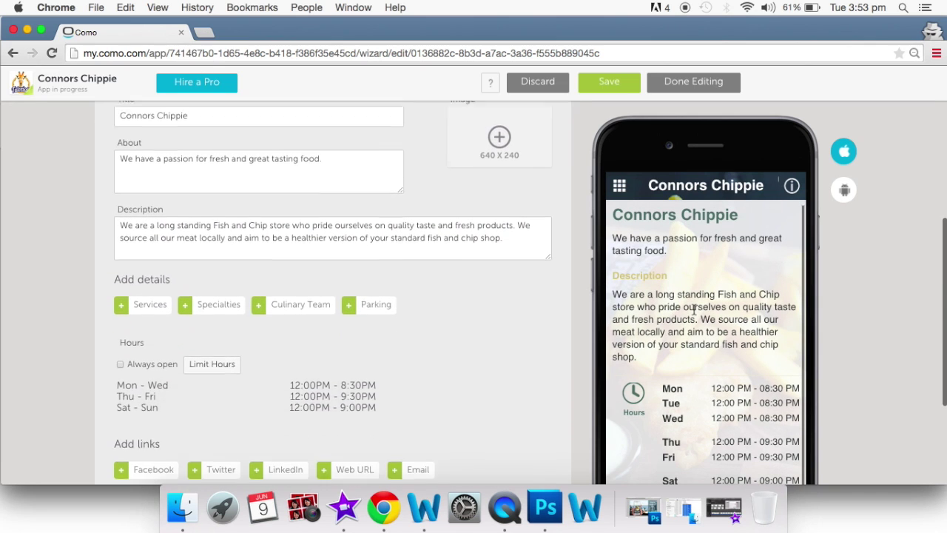
pyautogui.scroll(-2, 704, 399)
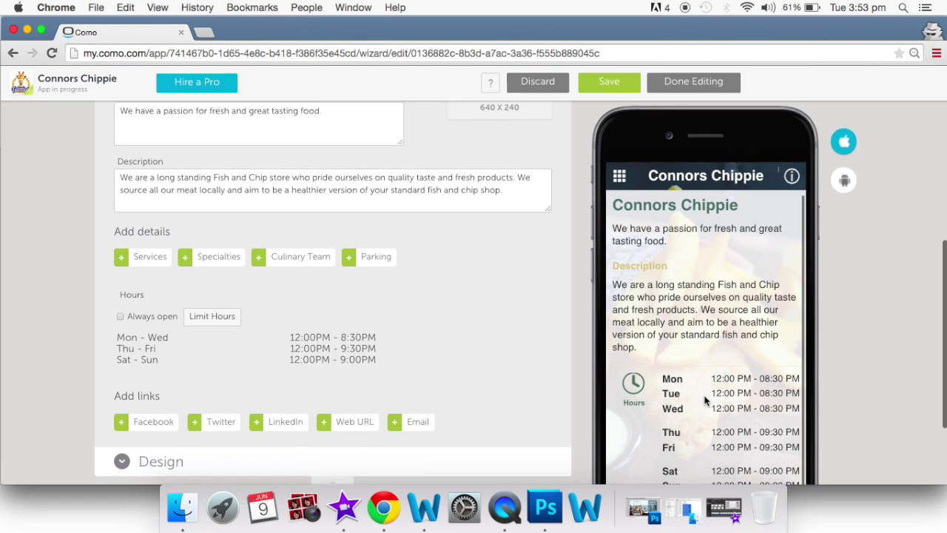
pyautogui.scroll(-3, 704, 399)
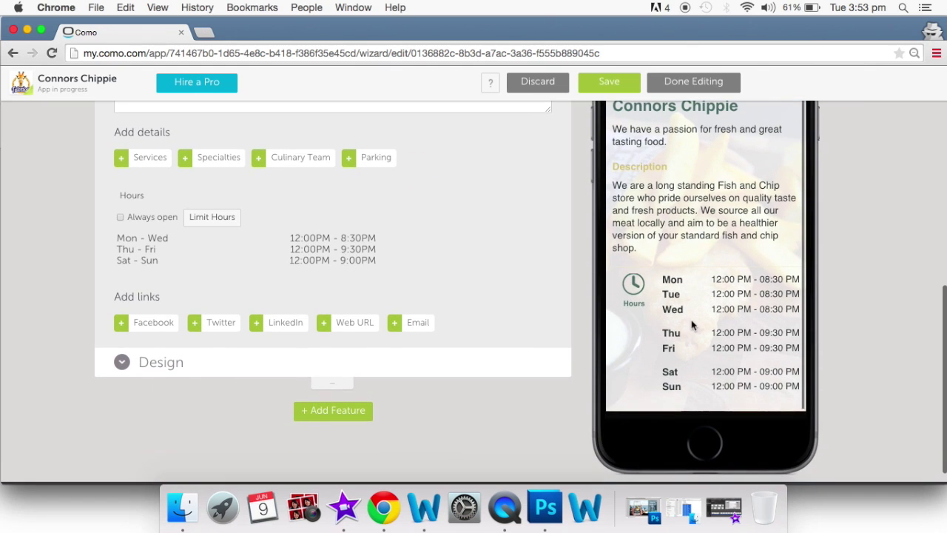
pyautogui.scroll(10, 692, 325)
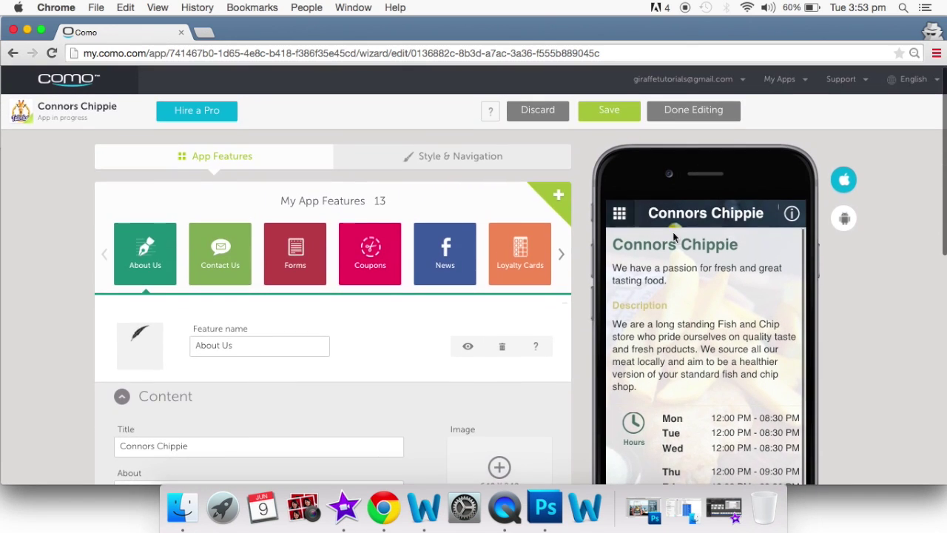
pyautogui.click(619, 214)
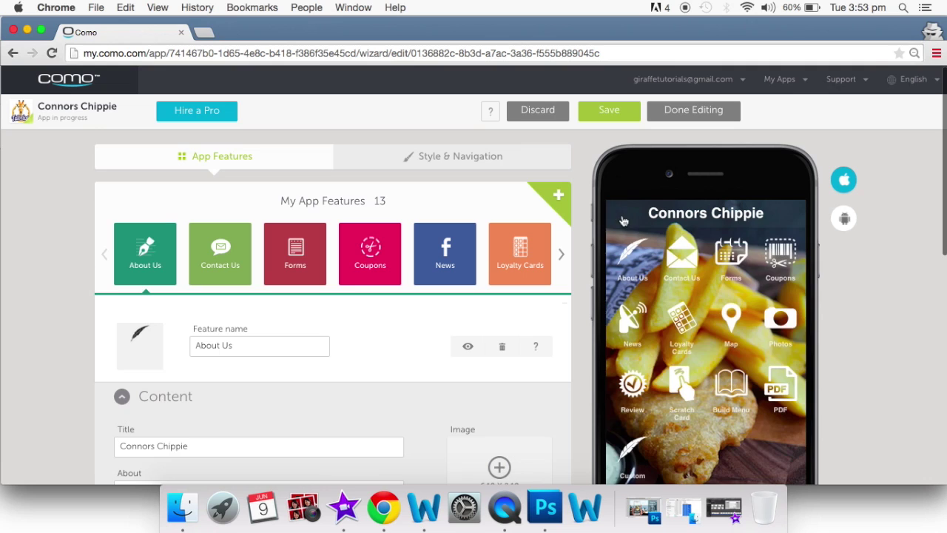
# Check the Contact Us page and the shop address on the map, then open the Catering Options form.
pyautogui.click(679, 256)
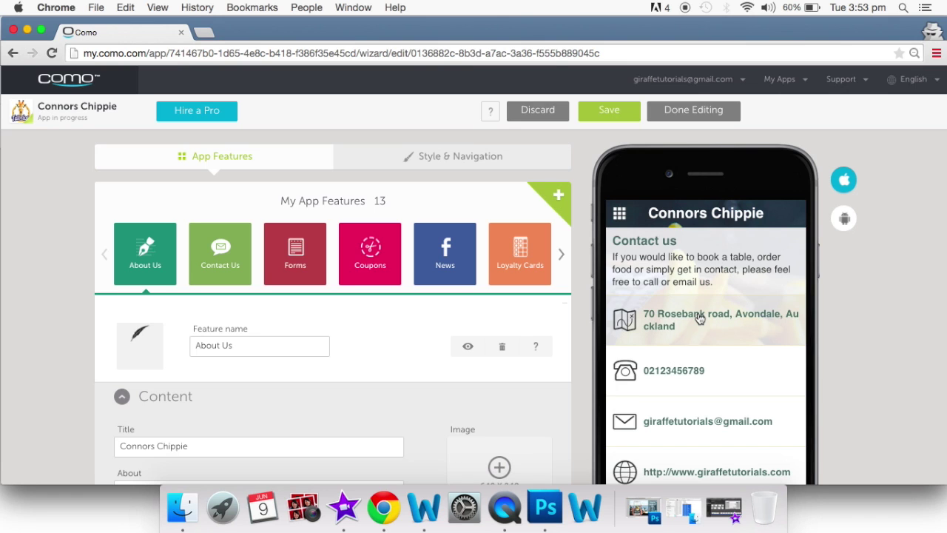
pyautogui.scroll(-3, 700, 319)
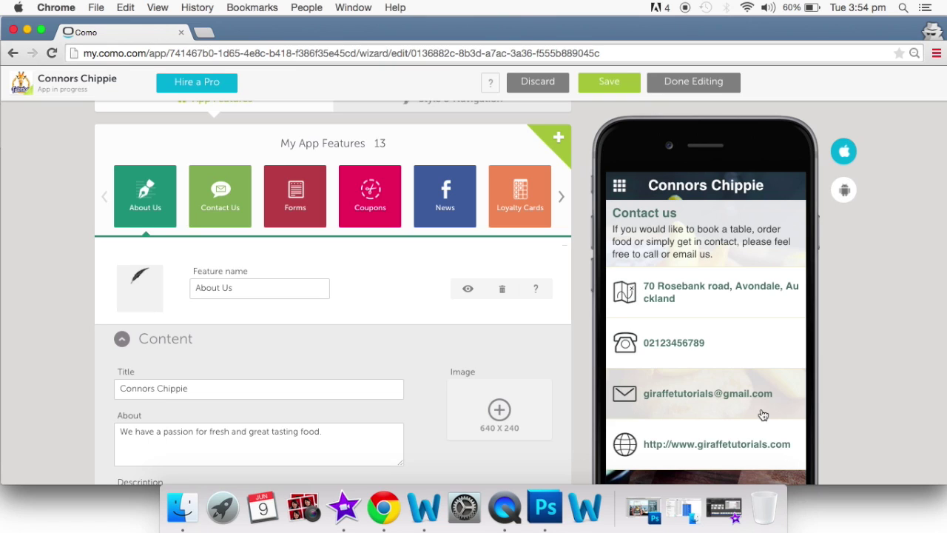
pyautogui.click(708, 302)
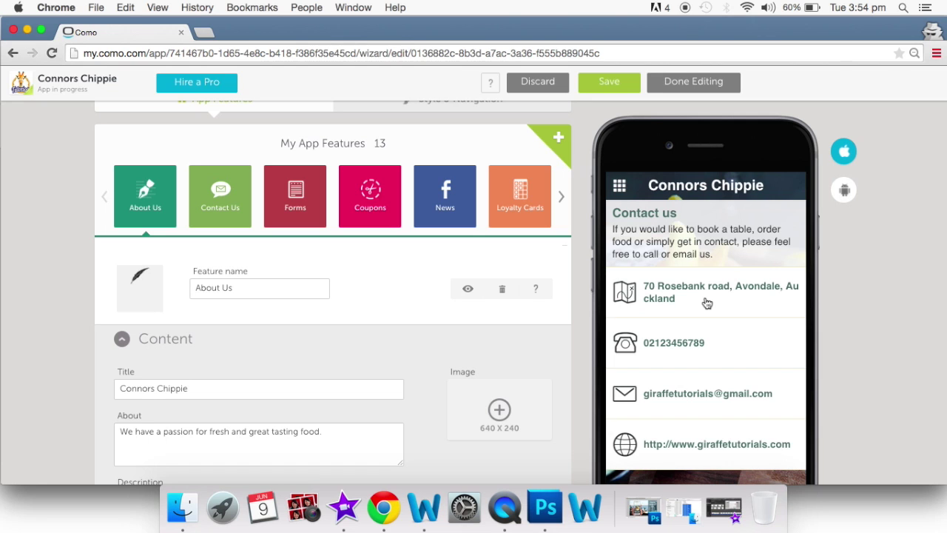
pyautogui.click(708, 302)
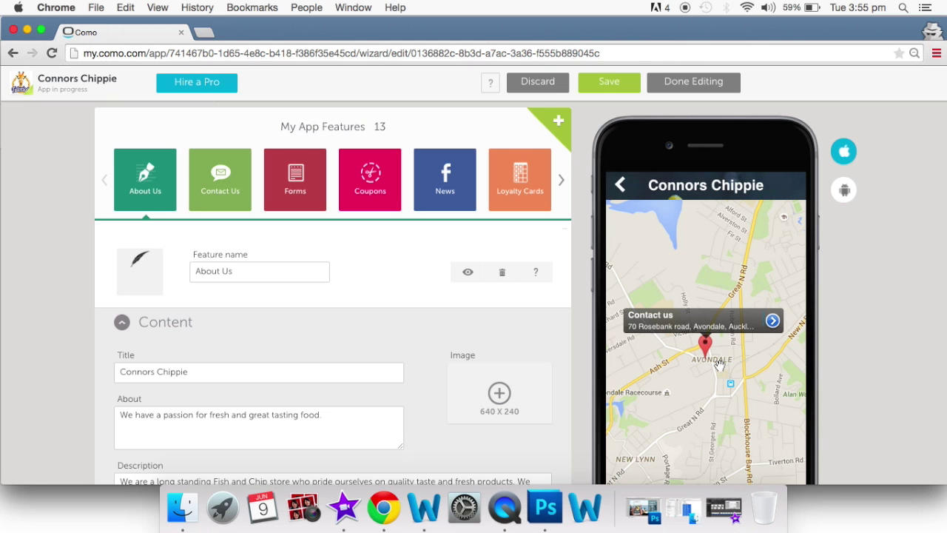
pyautogui.click(621, 186)
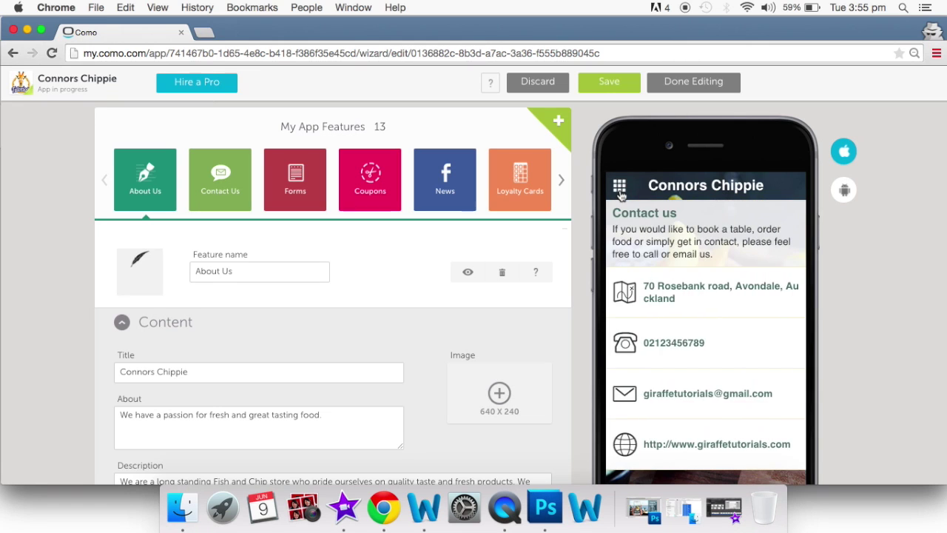
pyautogui.click(620, 188)
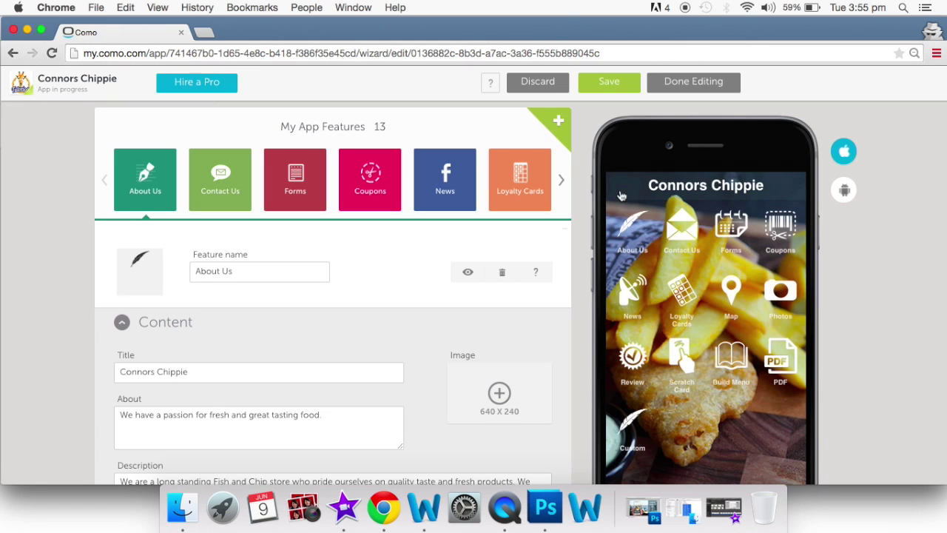
pyautogui.click(733, 229)
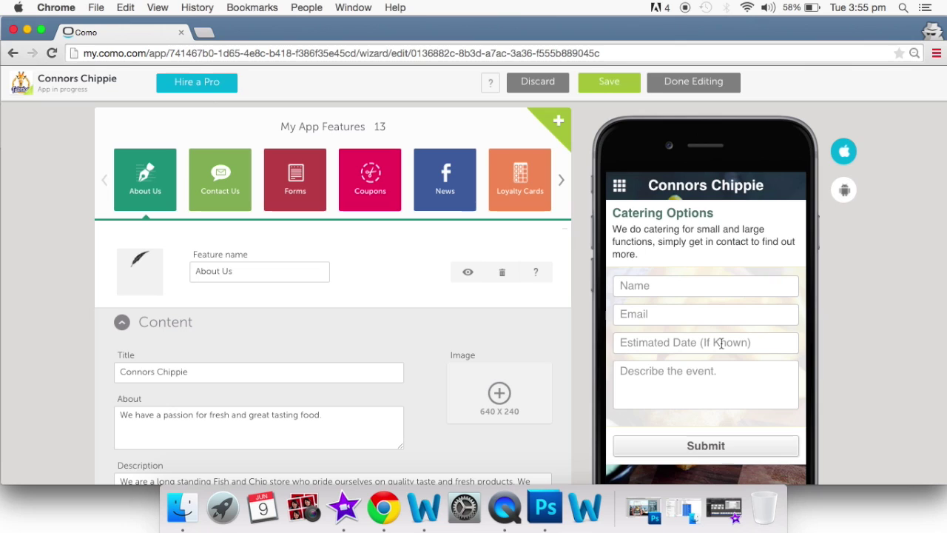
# Go back to the home grid and open the Coupons page with the 25% off coupon.
pyautogui.click(617, 194)
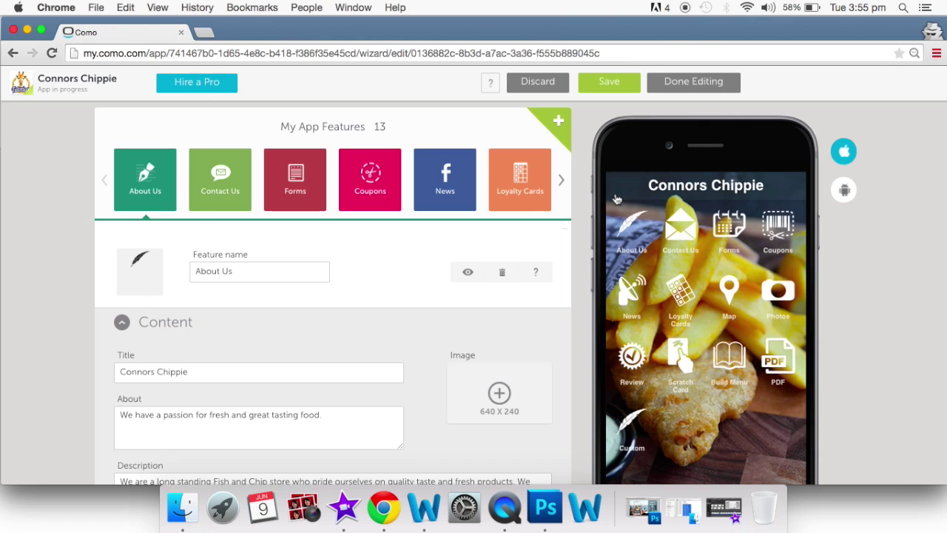
pyautogui.click(774, 234)
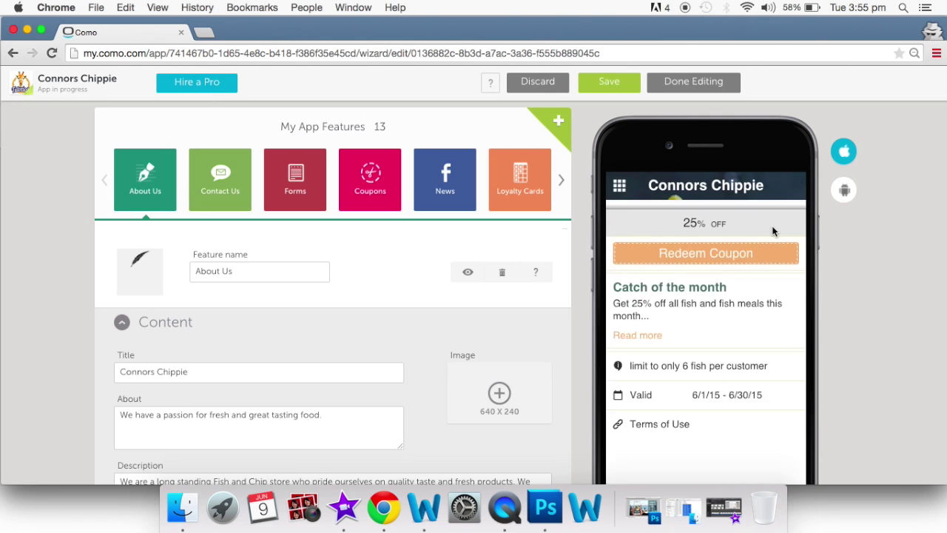
# Read the Catch of the month coupon's full 25% off fish meals description and preview its sharing options.
pyautogui.scroll(1, 772, 231)
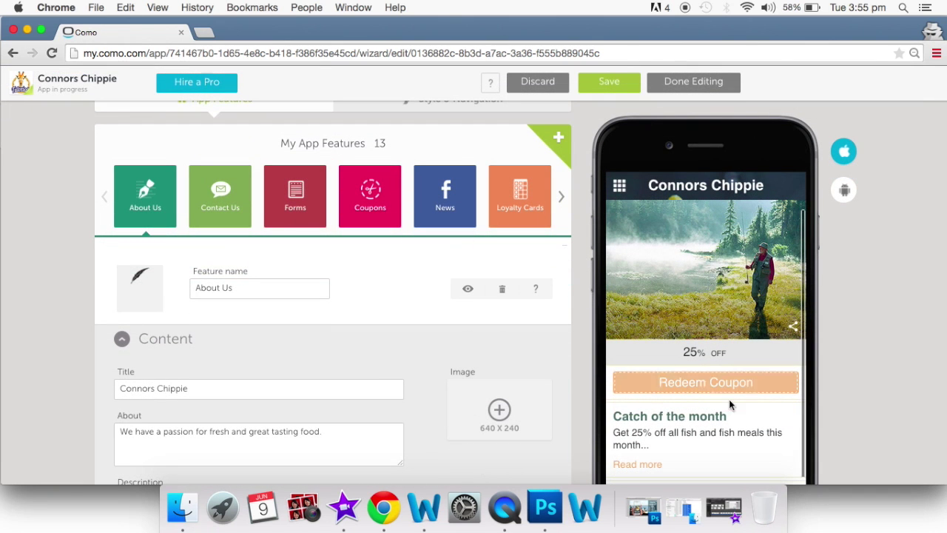
pyautogui.scroll(-1, 726, 411)
pyautogui.scroll(-2, 727, 412)
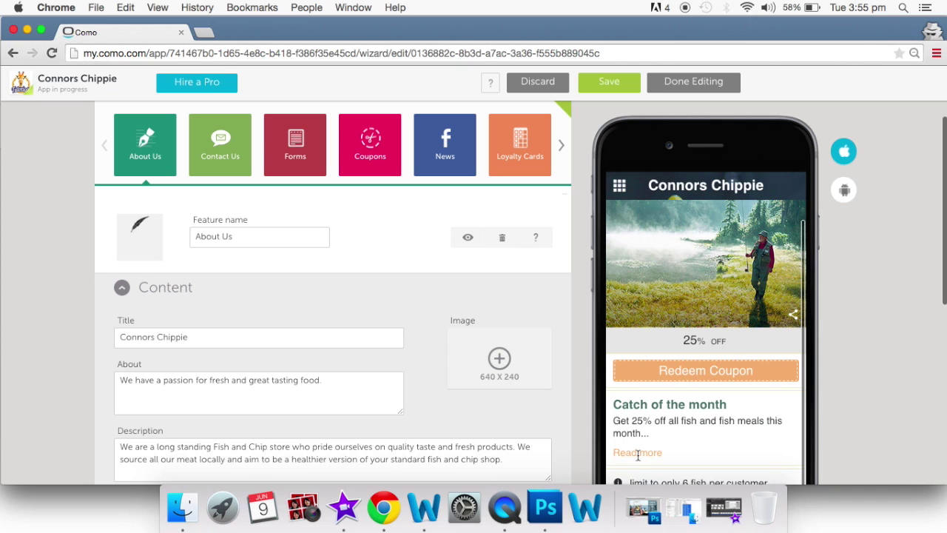
pyautogui.click(637, 453)
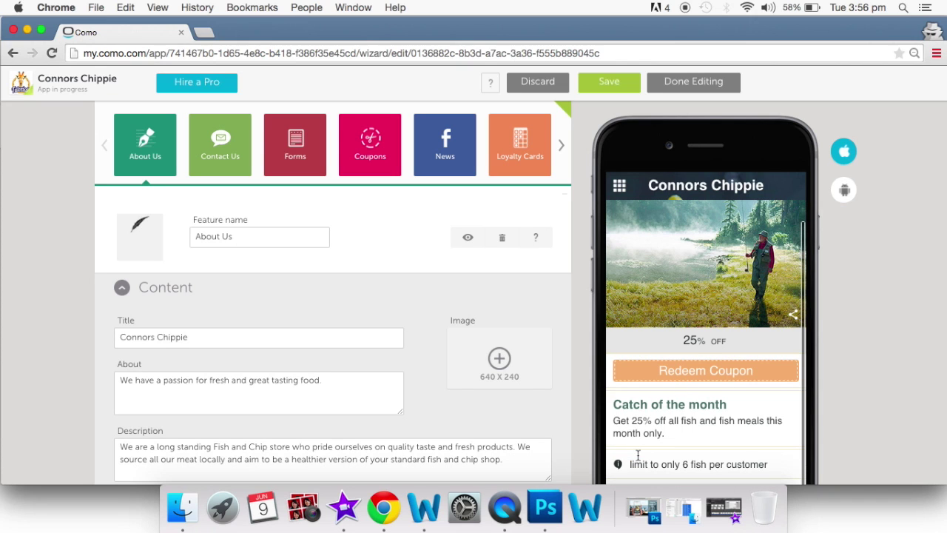
pyautogui.scroll(-5, 638, 455)
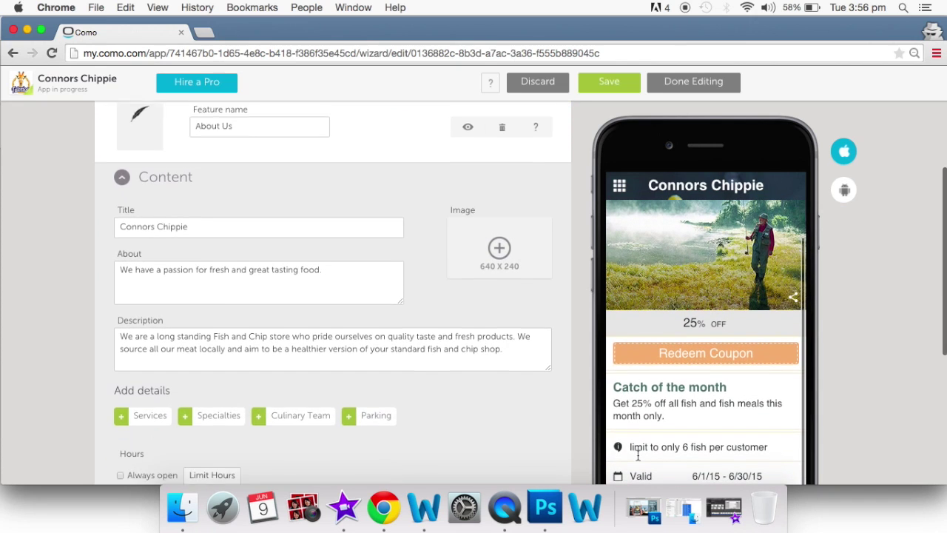
pyautogui.scroll(-1, 638, 458)
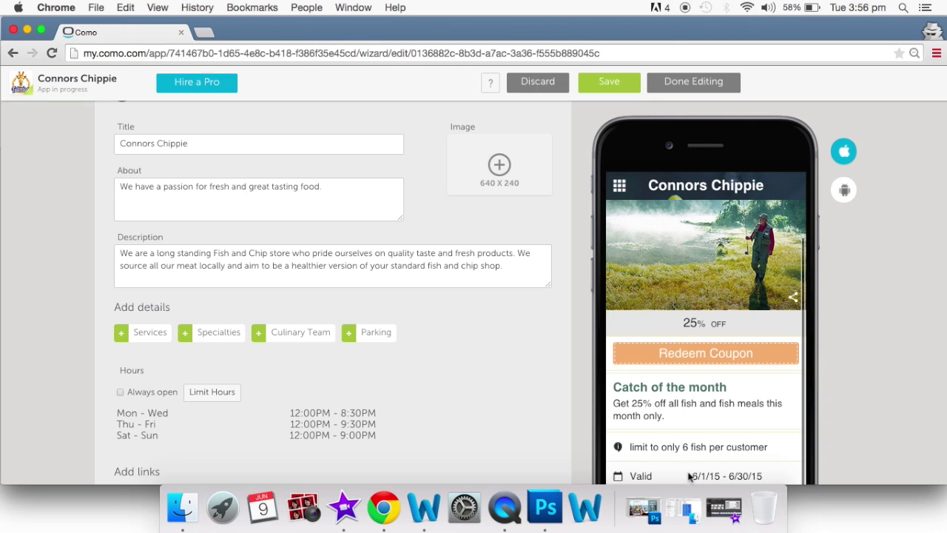
pyautogui.scroll(-3, 683, 476)
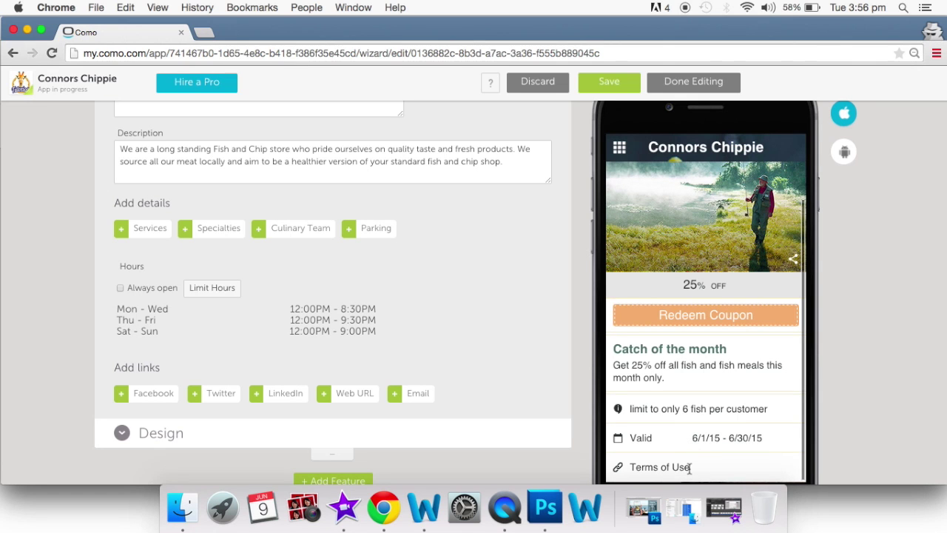
pyautogui.scroll(6, 689, 467)
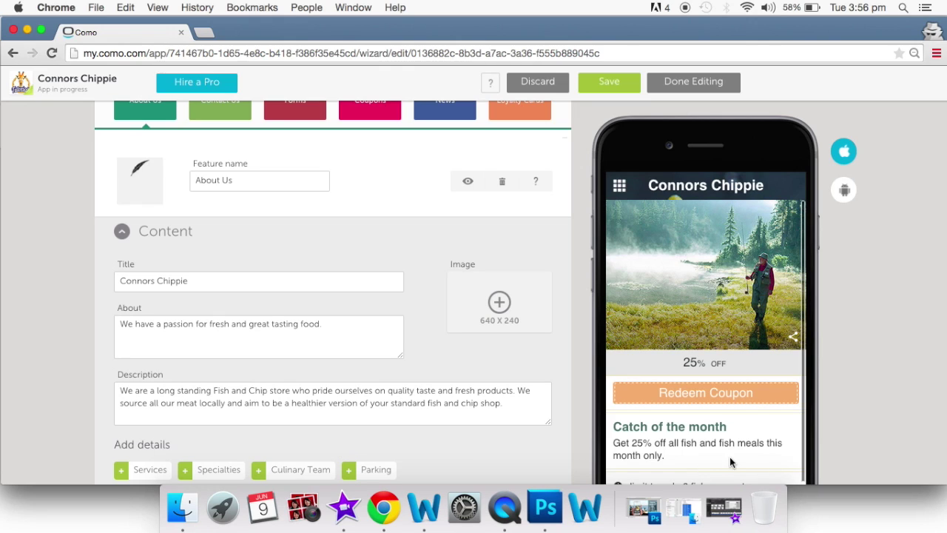
pyautogui.click(793, 338)
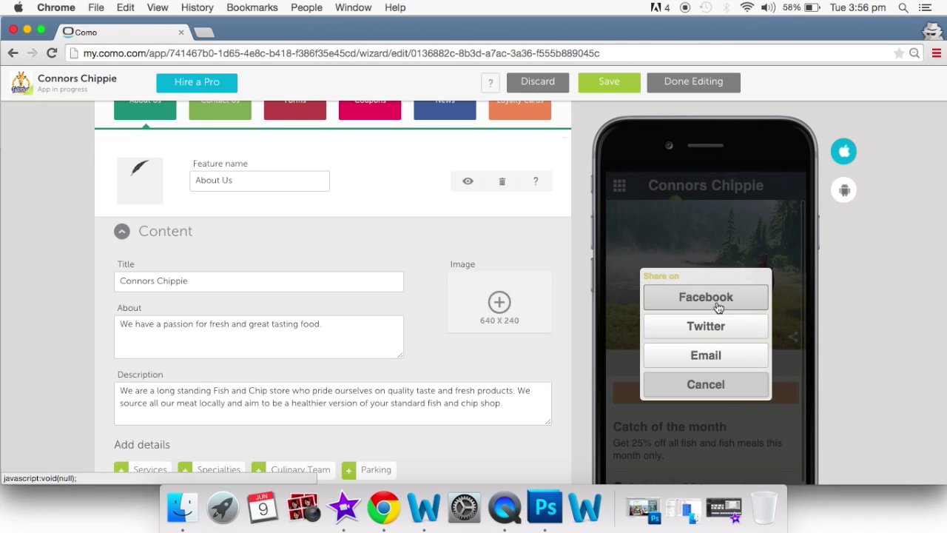
pyautogui.click(706, 383)
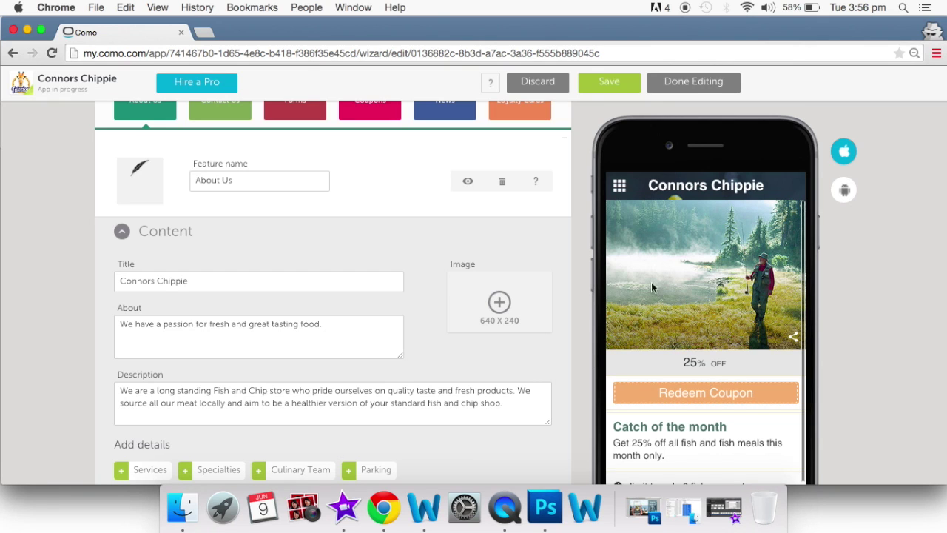
# Browse the News feed in the app preview and open its first post in full.
pyautogui.click(619, 187)
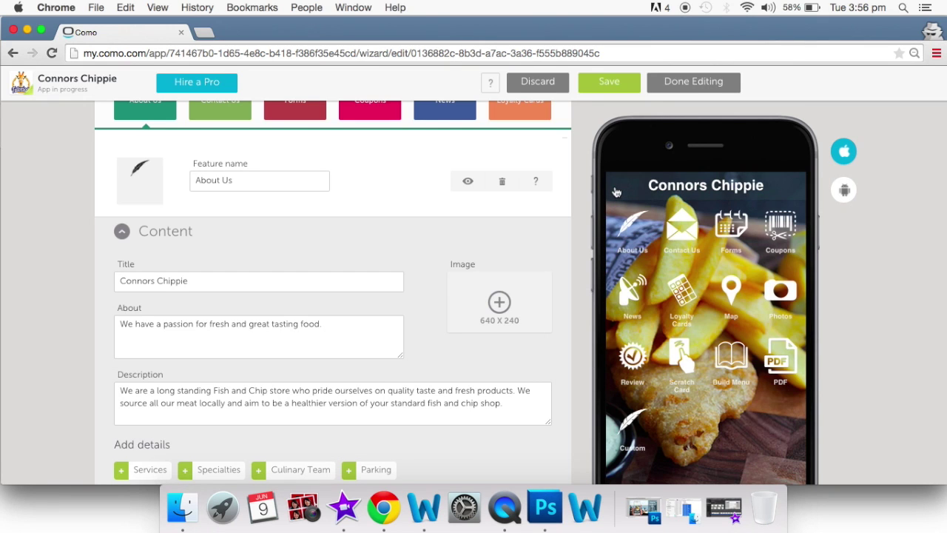
pyautogui.click(634, 300)
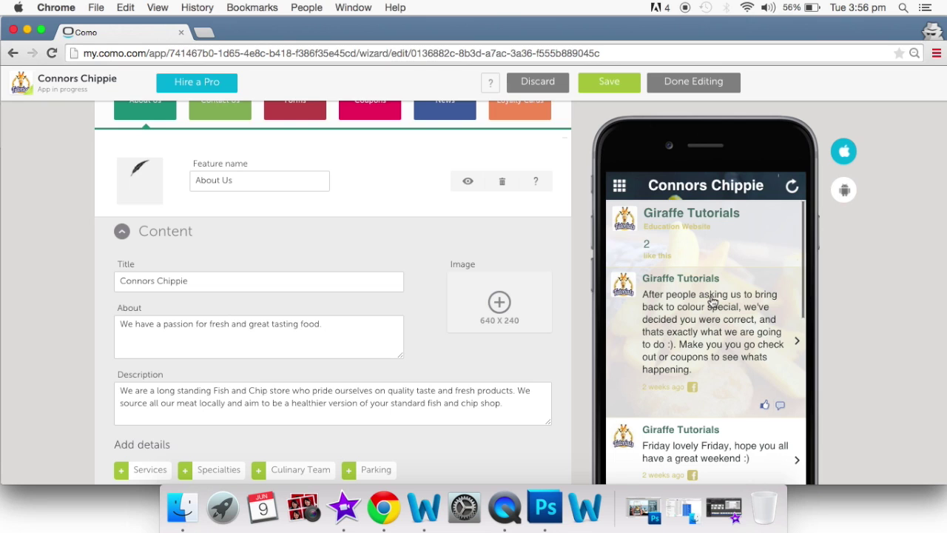
pyautogui.scroll(-5, 712, 302)
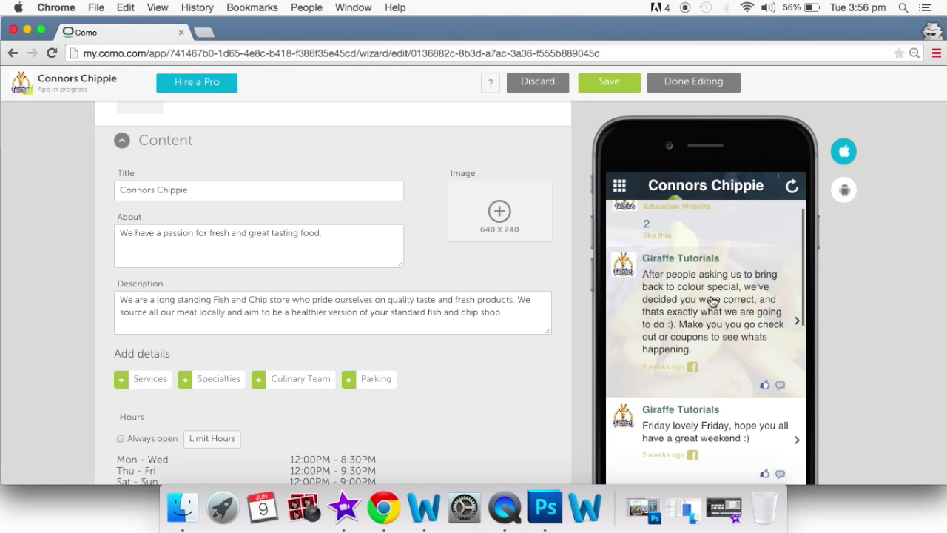
pyautogui.scroll(-3, 713, 301)
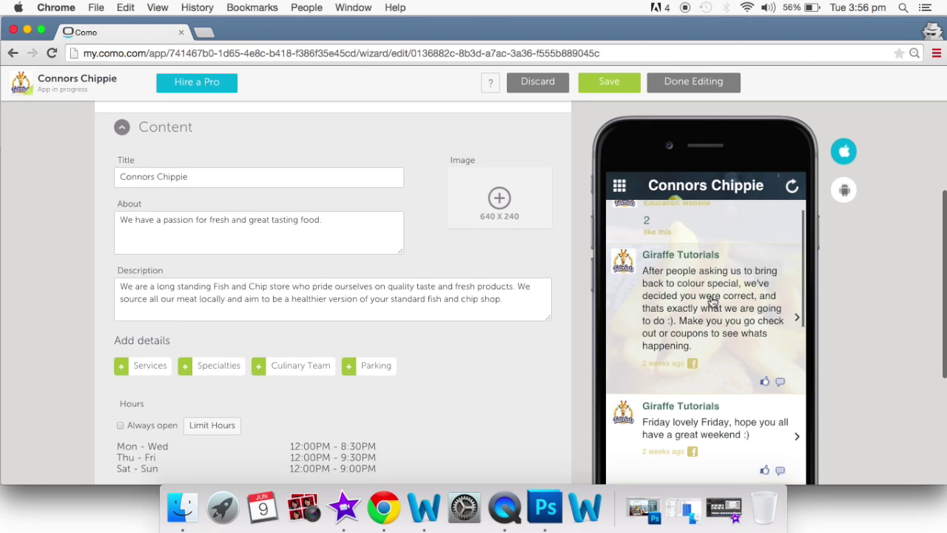
pyautogui.click(794, 310)
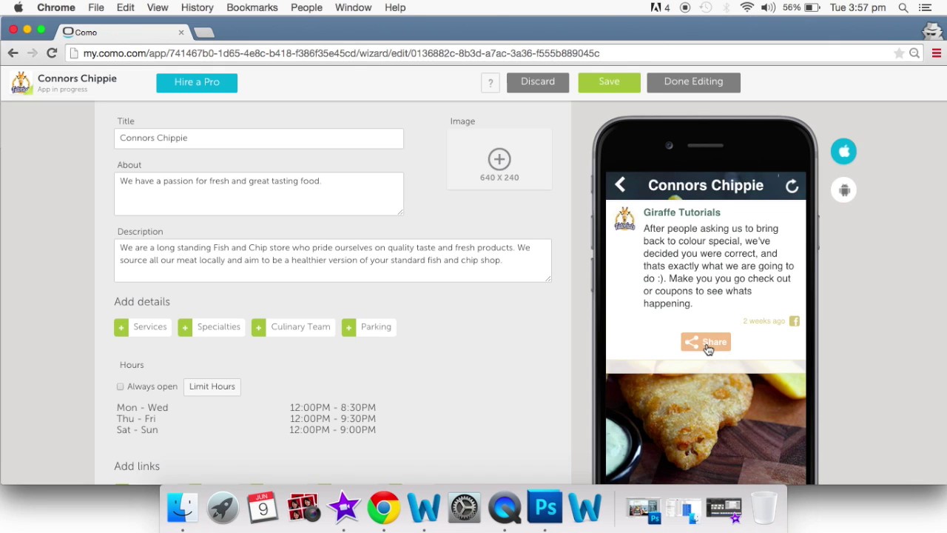
# Return home and open the Loyalty Cards page with the Free $10 meal stamp card.
pyautogui.click(622, 186)
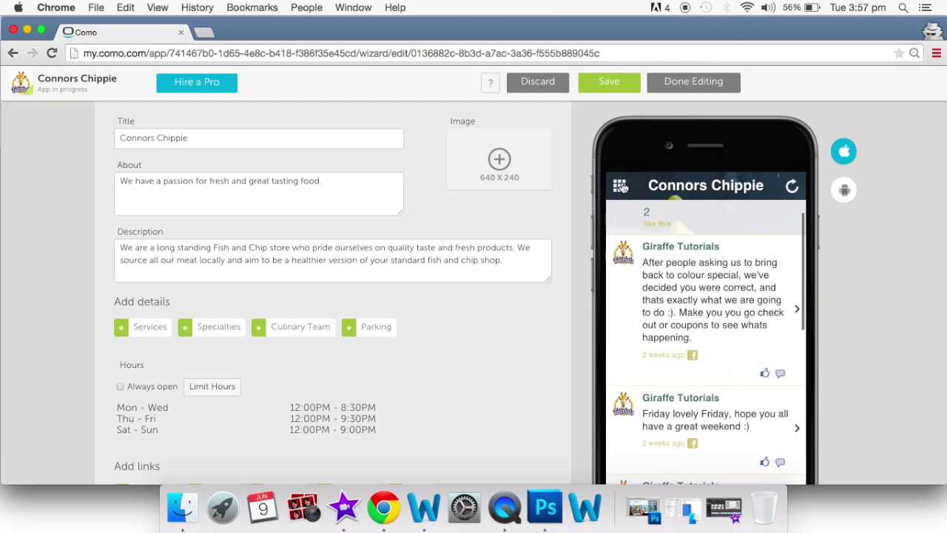
pyautogui.click(621, 186)
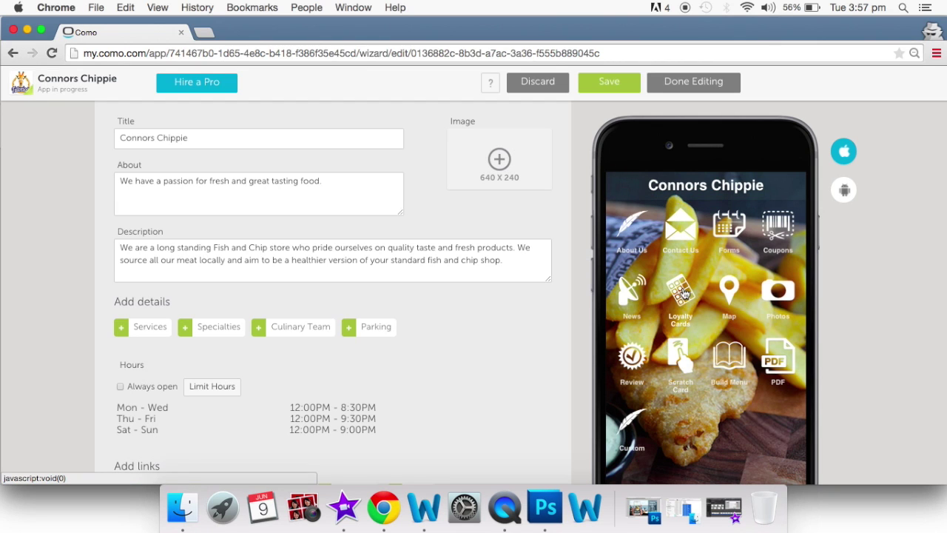
pyautogui.click(685, 293)
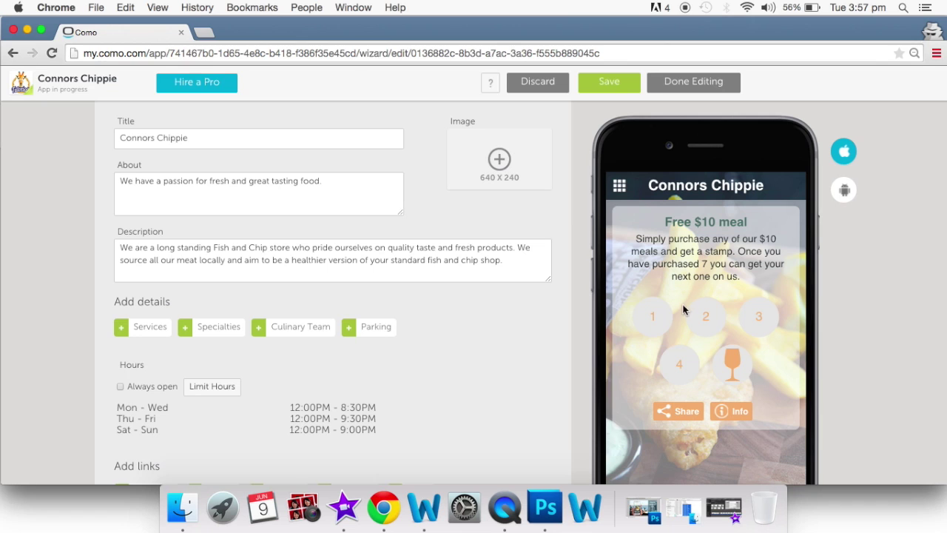
# Try stamping the first slot of the Free $10 meal card and preview its sharing options.
pyautogui.scroll(-1, 691, 349)
pyautogui.scroll(-3, 690, 350)
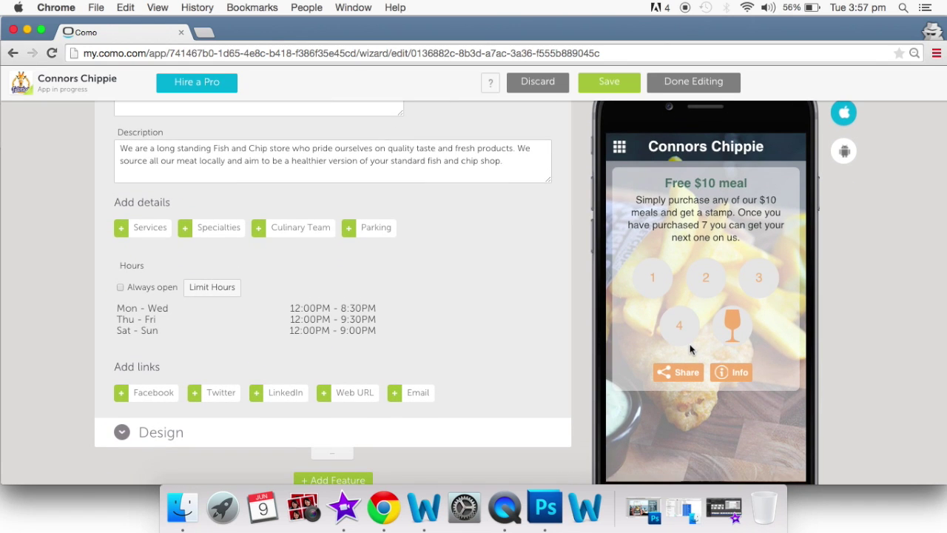
pyautogui.click(652, 276)
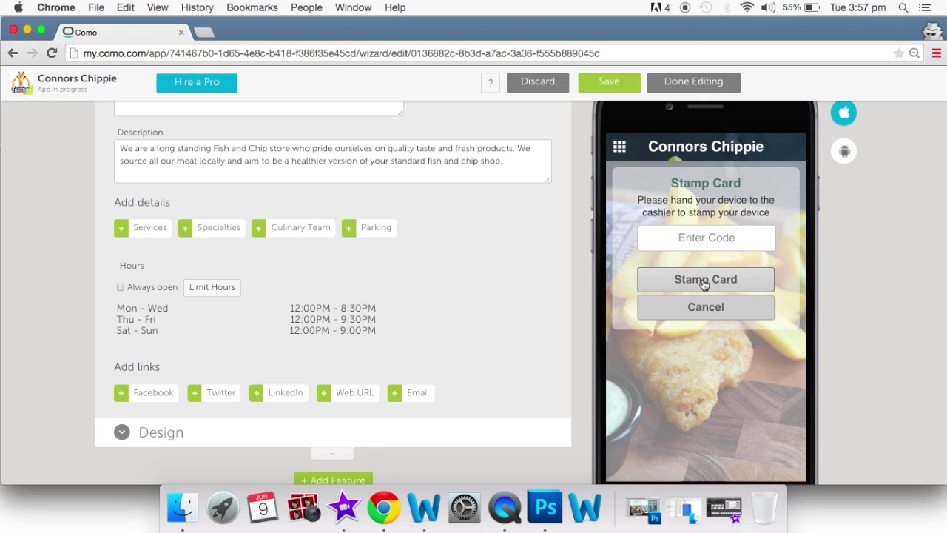
pyautogui.click(707, 318)
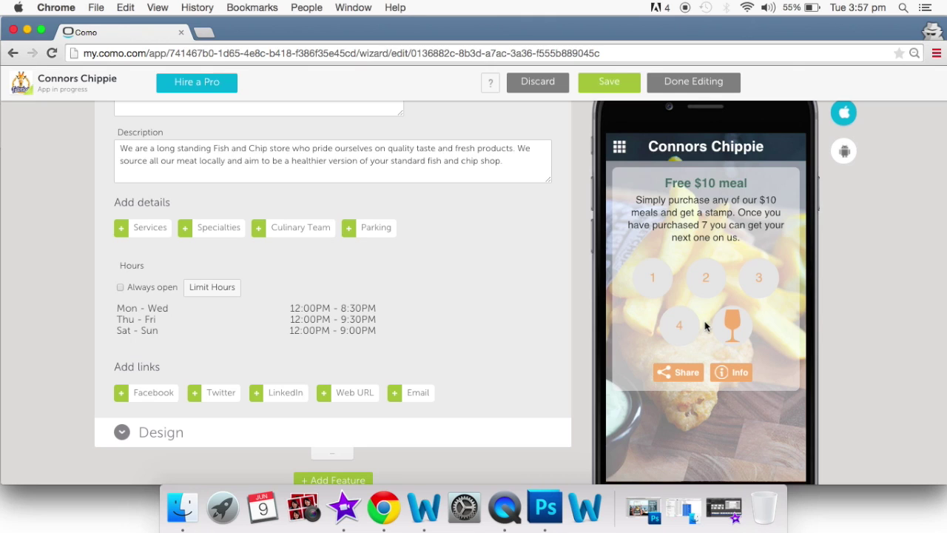
pyautogui.click(691, 376)
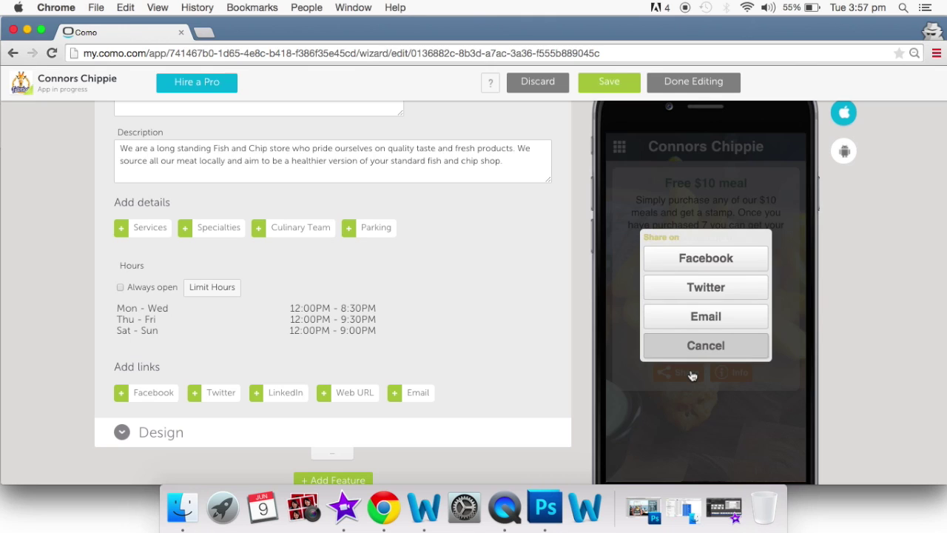
pyautogui.click(724, 346)
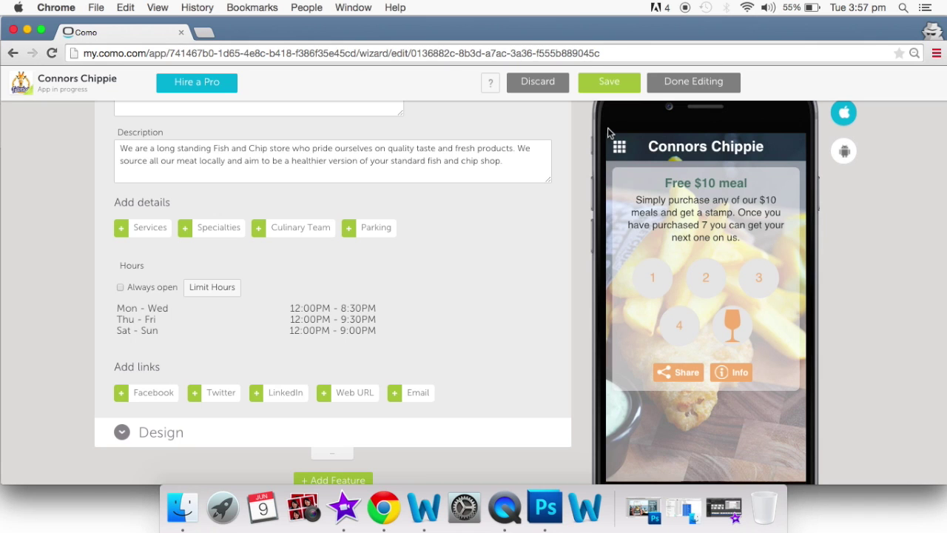
# View the Connors Chippie location on the Map, then open the Photos feed.
pyautogui.click(616, 148)
pyautogui.click(729, 254)
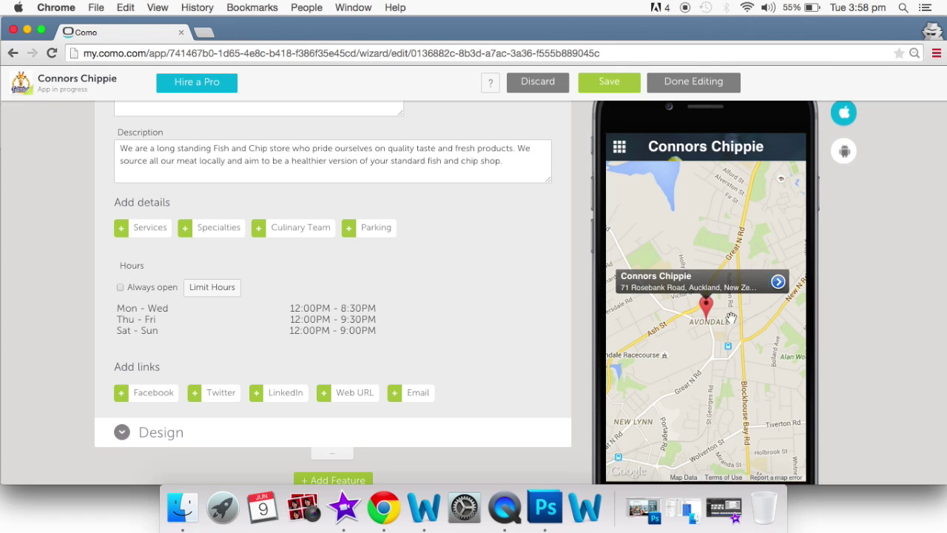
pyautogui.click(621, 150)
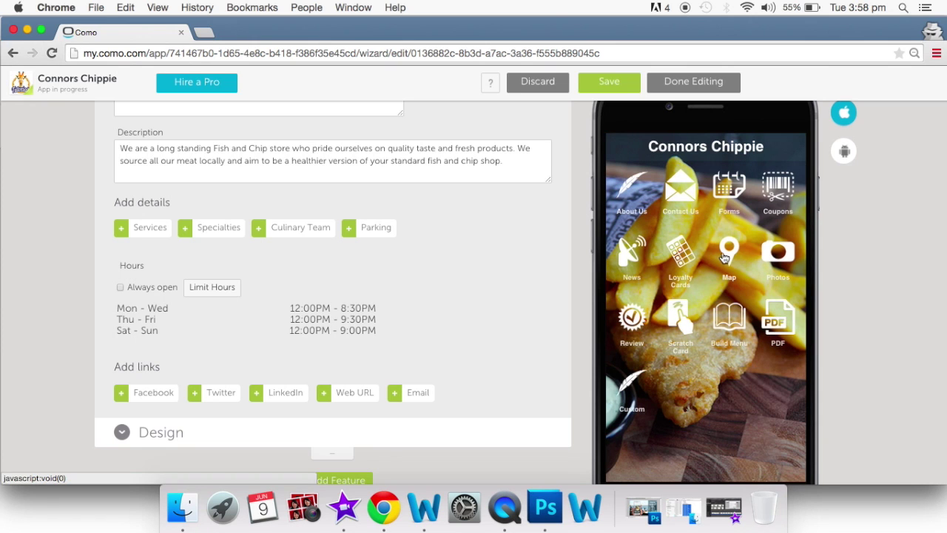
pyautogui.click(778, 257)
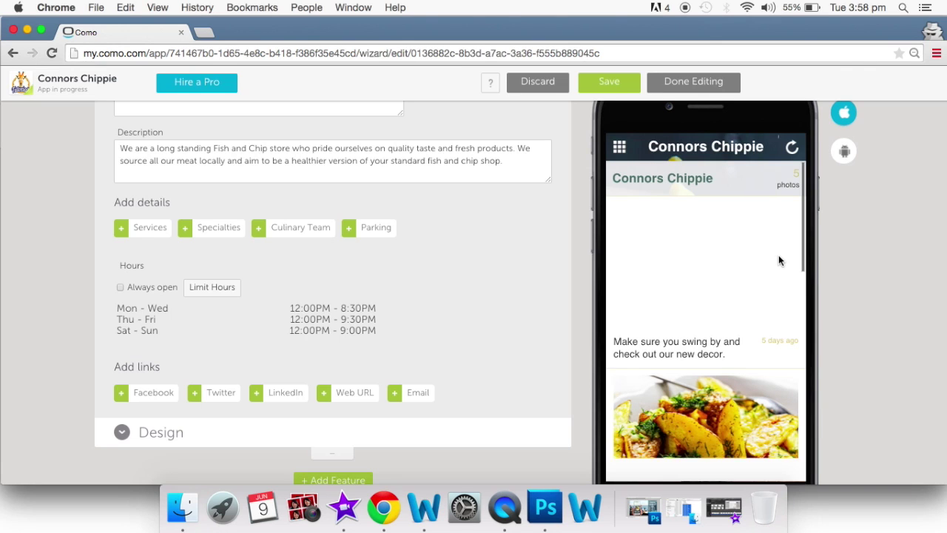
# Scroll through all five photo posts: $4.99 potato wedges, $10.99 burger, $7.99 Fish & Chips.
pyautogui.scroll(-5, 779, 260)
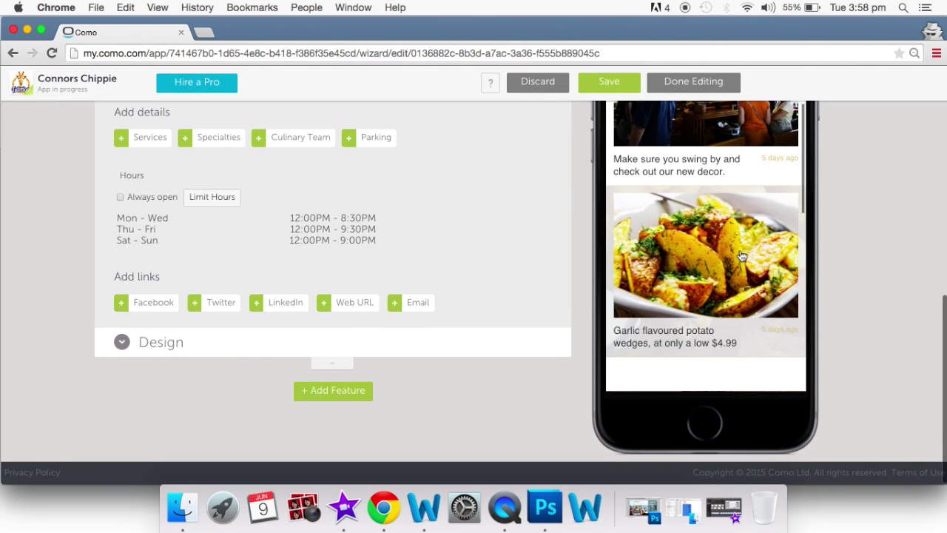
pyautogui.scroll(5, 742, 257)
pyautogui.scroll(-5, 716, 296)
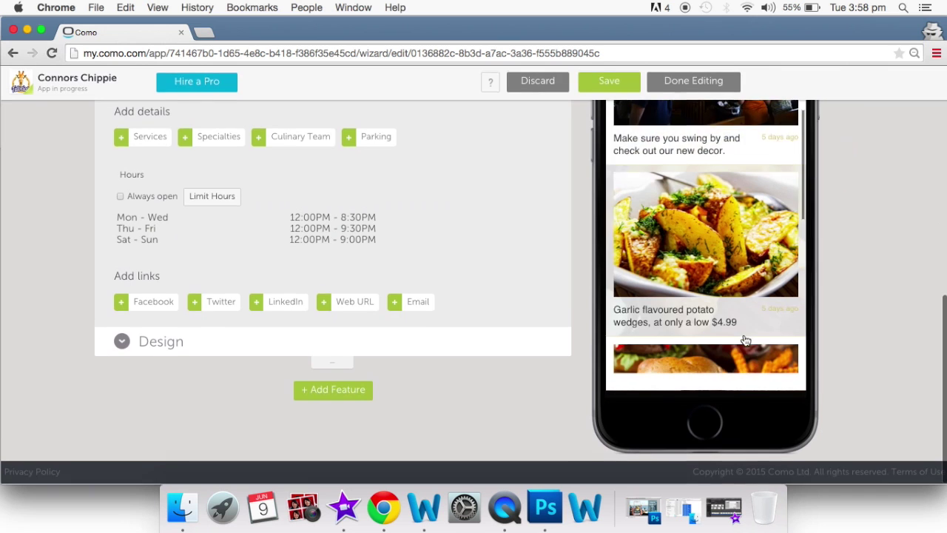
pyautogui.scroll(-3, 745, 339)
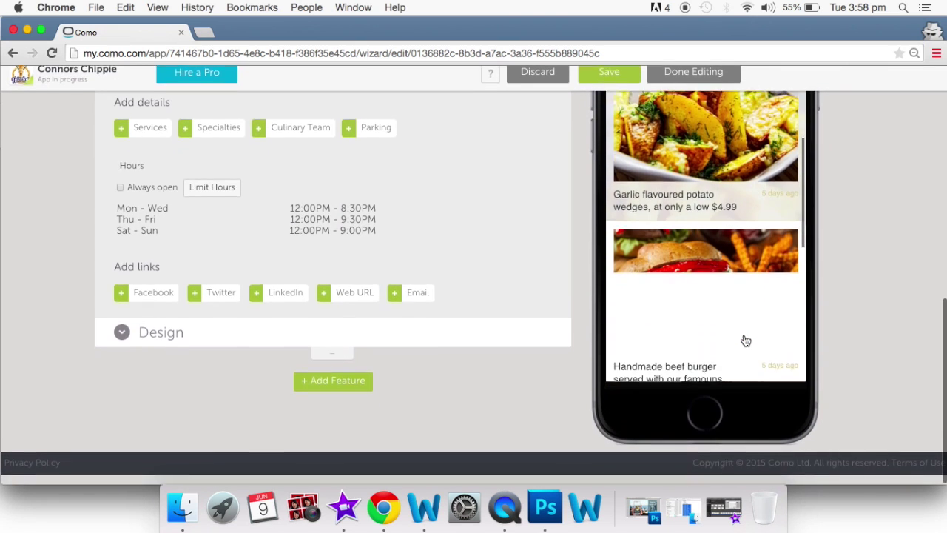
pyautogui.scroll(-3, 746, 340)
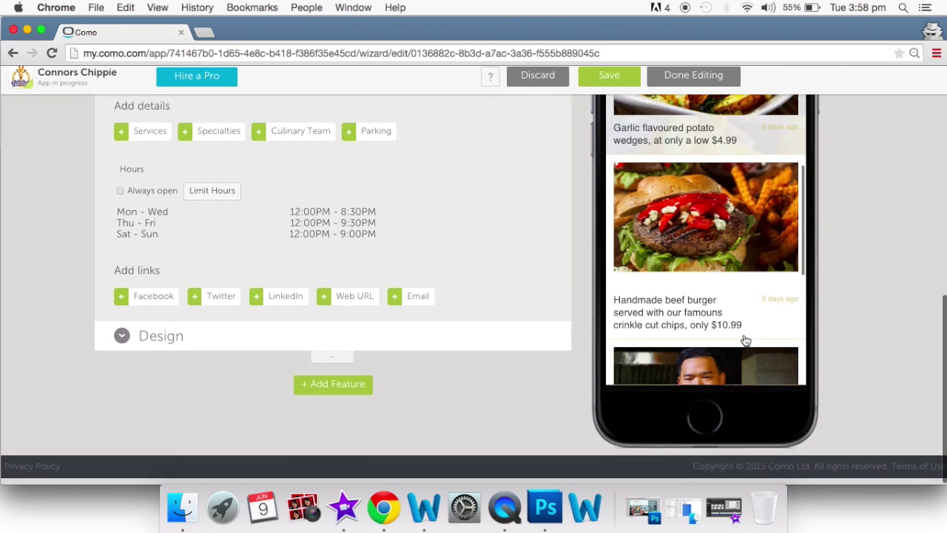
pyautogui.scroll(-2, 746, 340)
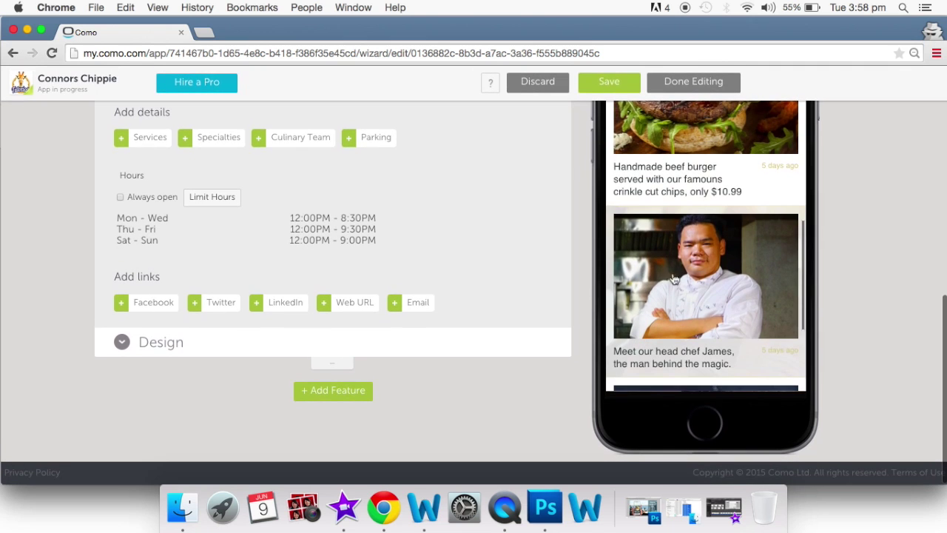
pyautogui.scroll(-5, 694, 279)
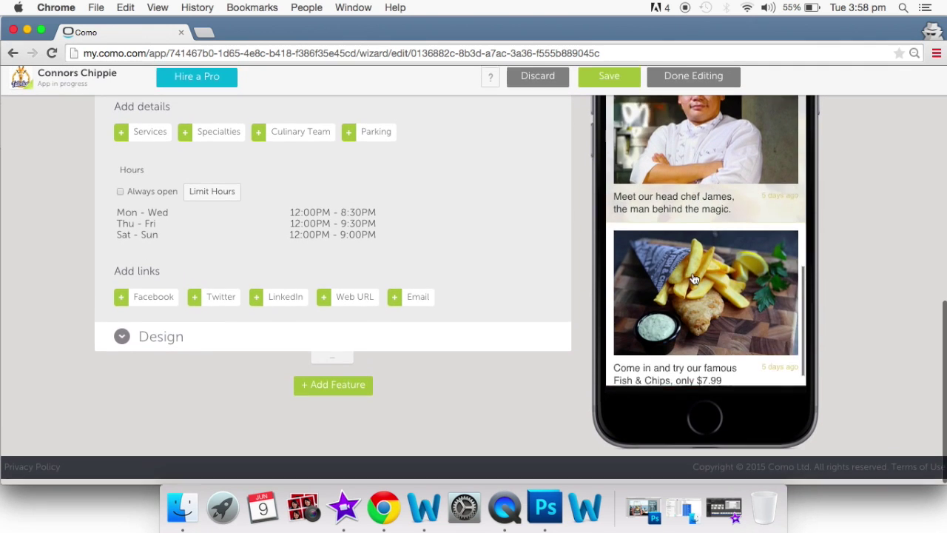
pyautogui.scroll(10, 697, 333)
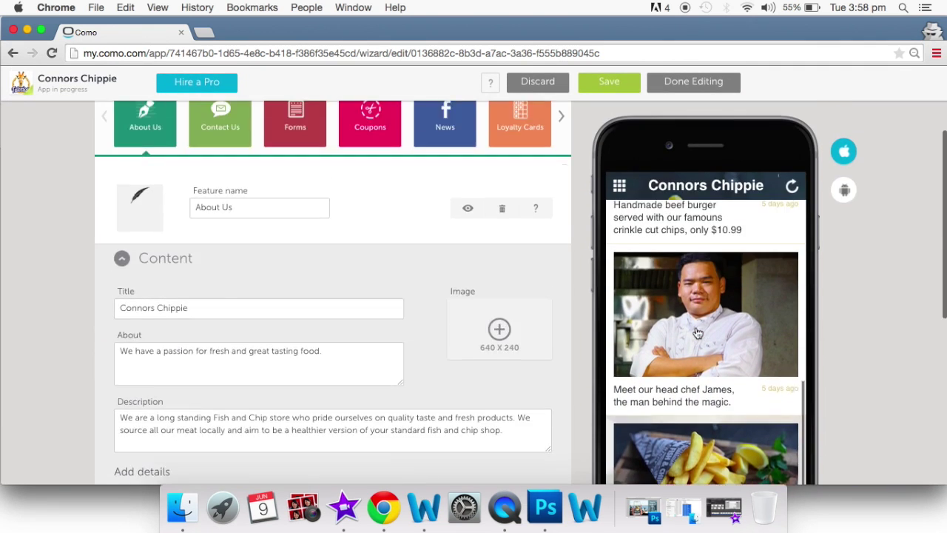
pyautogui.scroll(5, 697, 332)
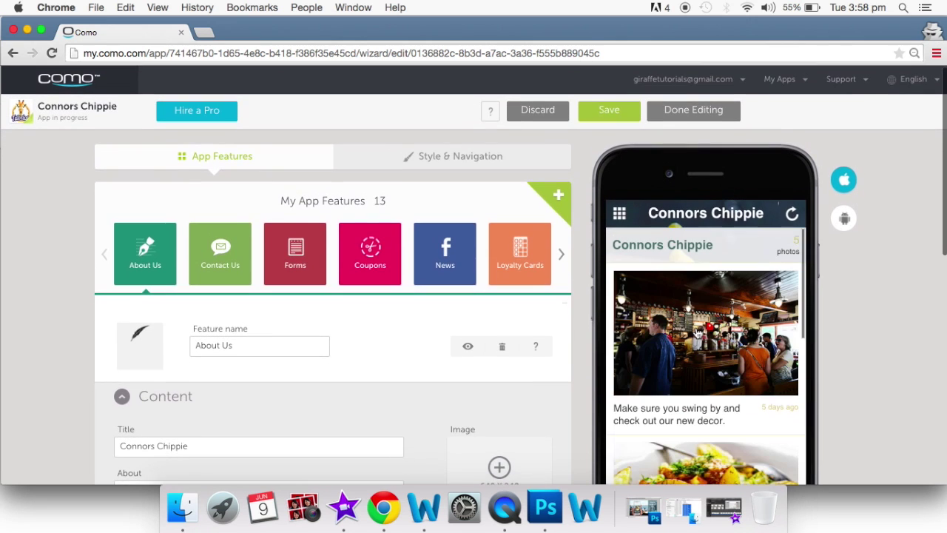
# Open the Review feature and scroll through Connors Chippie's 16 five-star Yelp reviews.
pyautogui.click(620, 213)
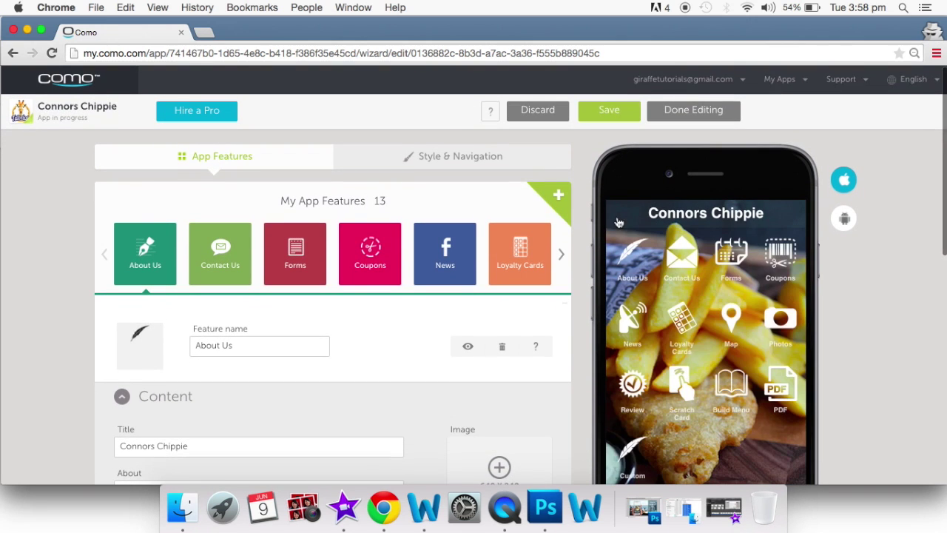
pyautogui.click(632, 382)
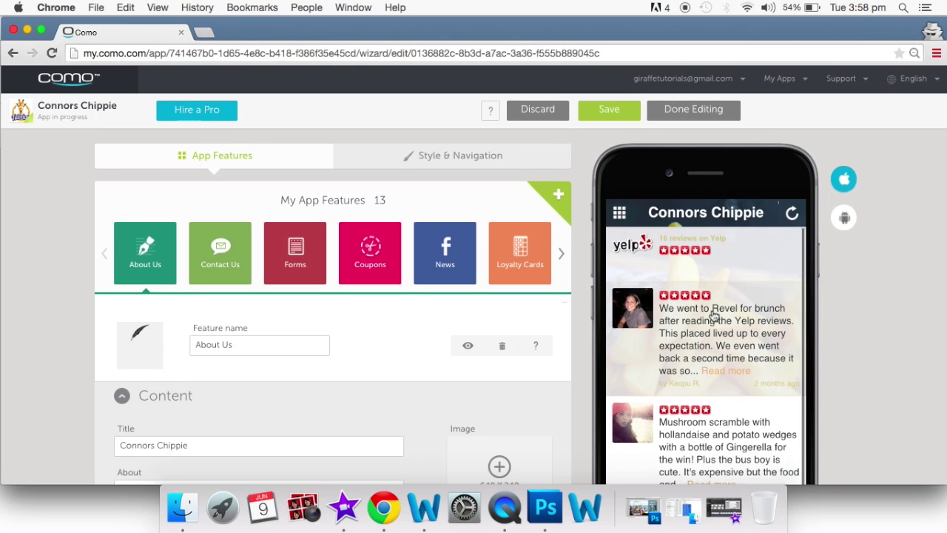
pyautogui.scroll(-2, 714, 316)
pyautogui.scroll(-5, 714, 316)
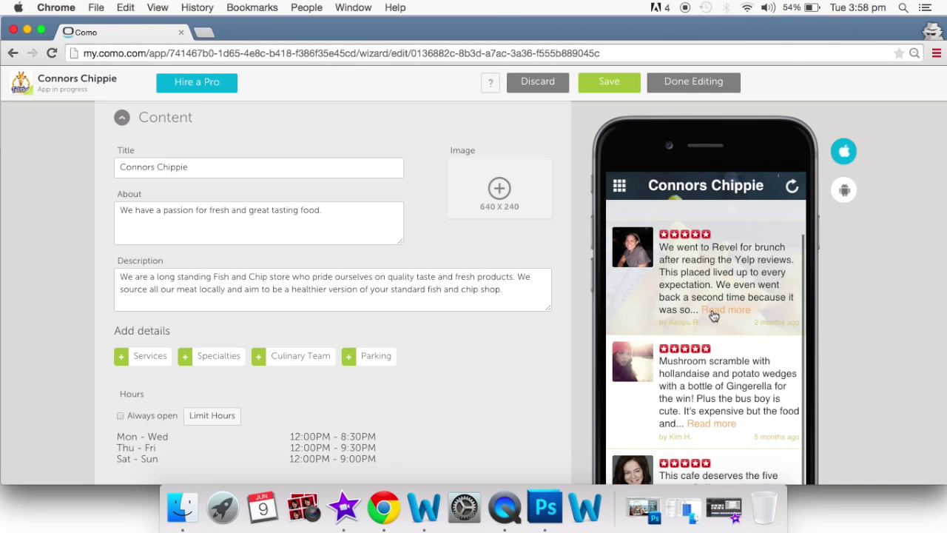
pyautogui.scroll(-3, 714, 316)
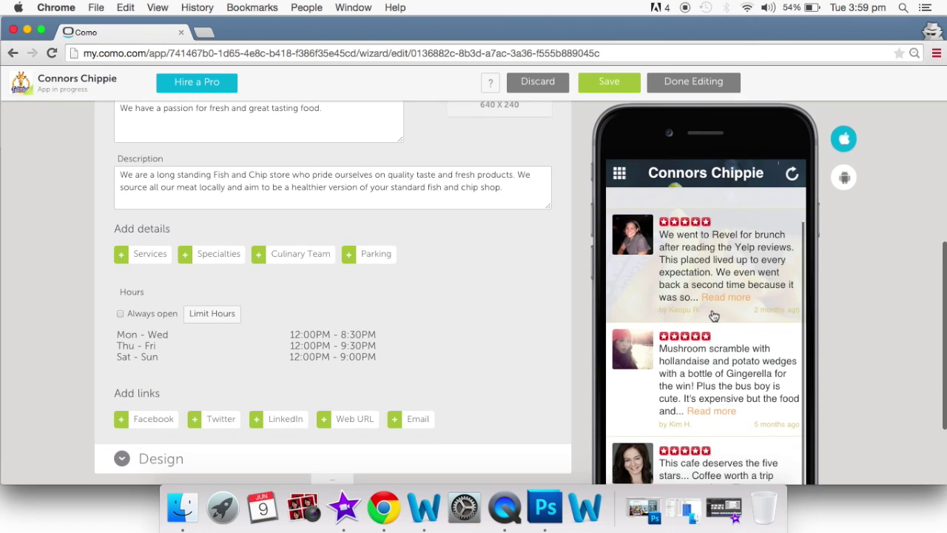
pyautogui.scroll(-2, 715, 316)
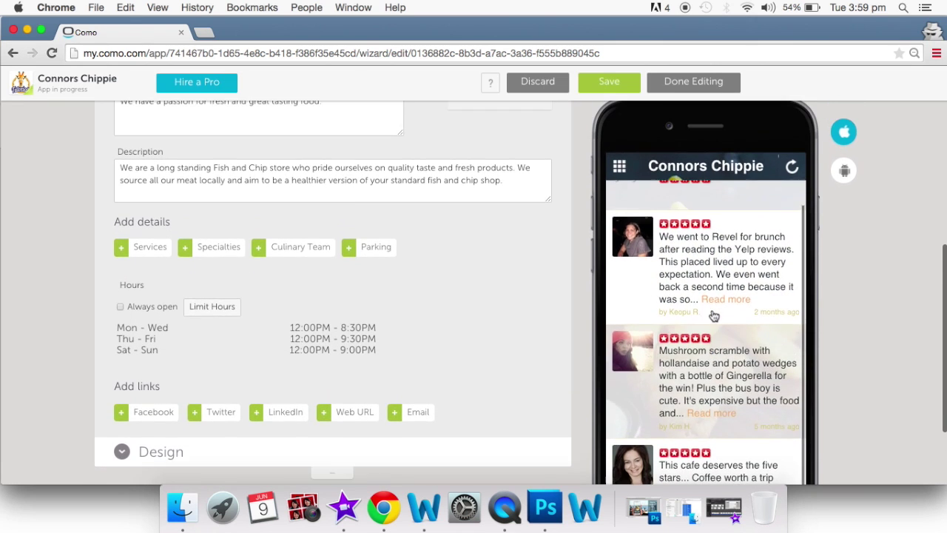
pyautogui.scroll(6, 714, 316)
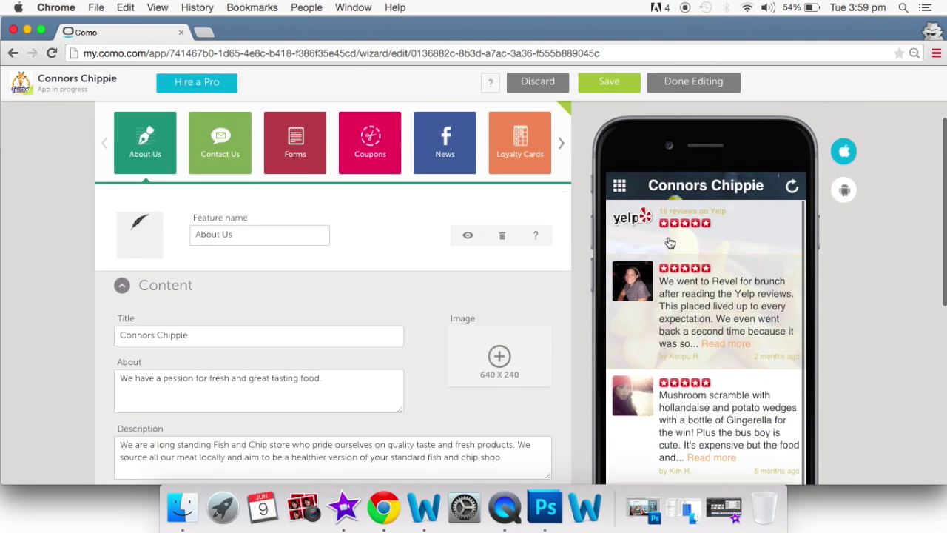
# Try the free-dessert Scratch to win! card's unlock-code screen, then go back home.
pyautogui.click(617, 190)
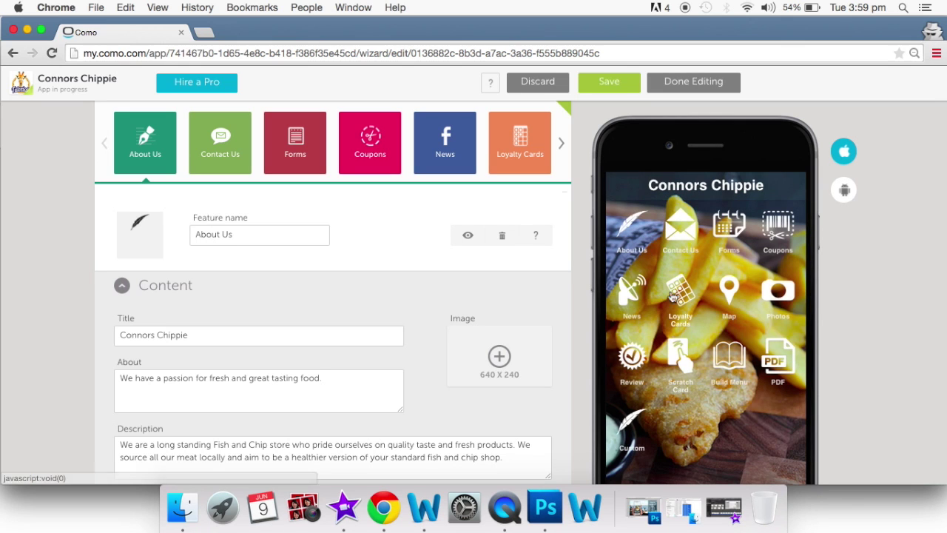
pyautogui.click(680, 356)
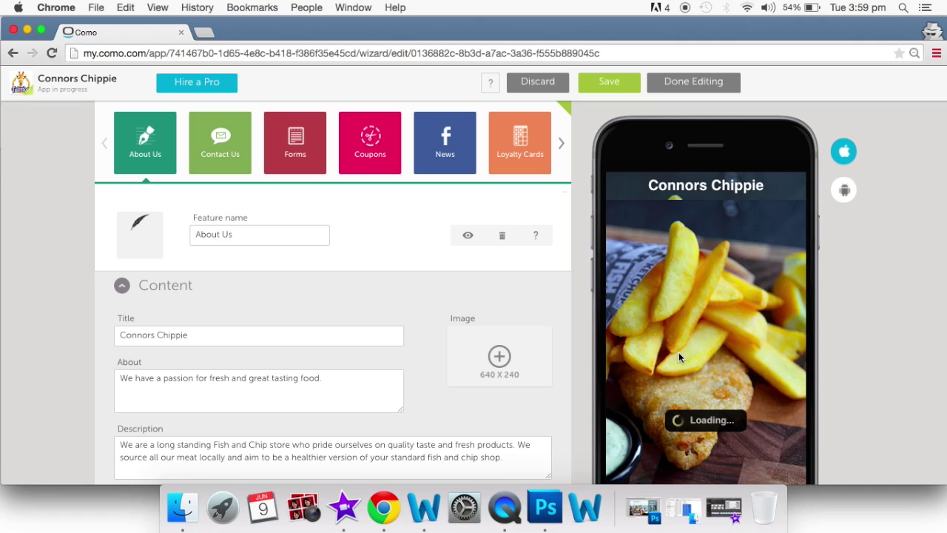
pyautogui.scroll(-2, 679, 357)
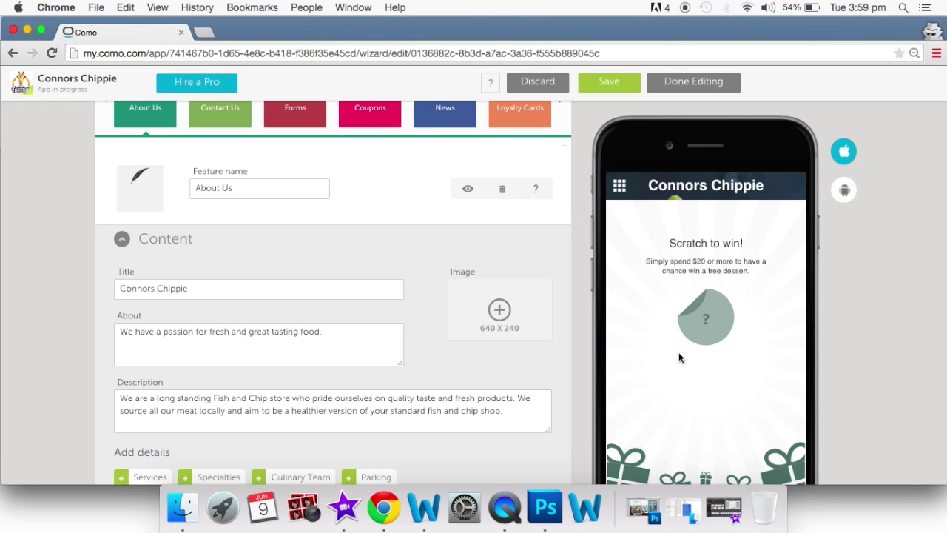
pyautogui.click(711, 328)
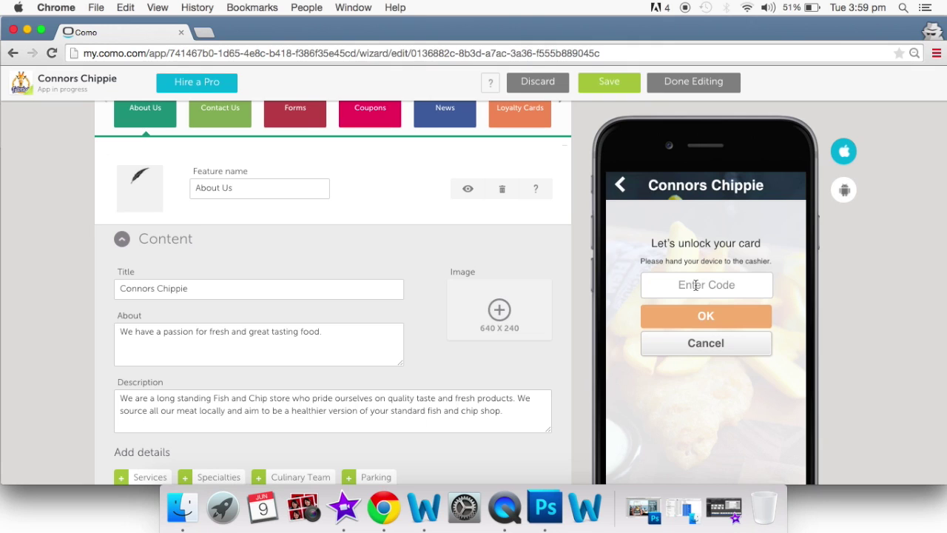
pyautogui.click(634, 191)
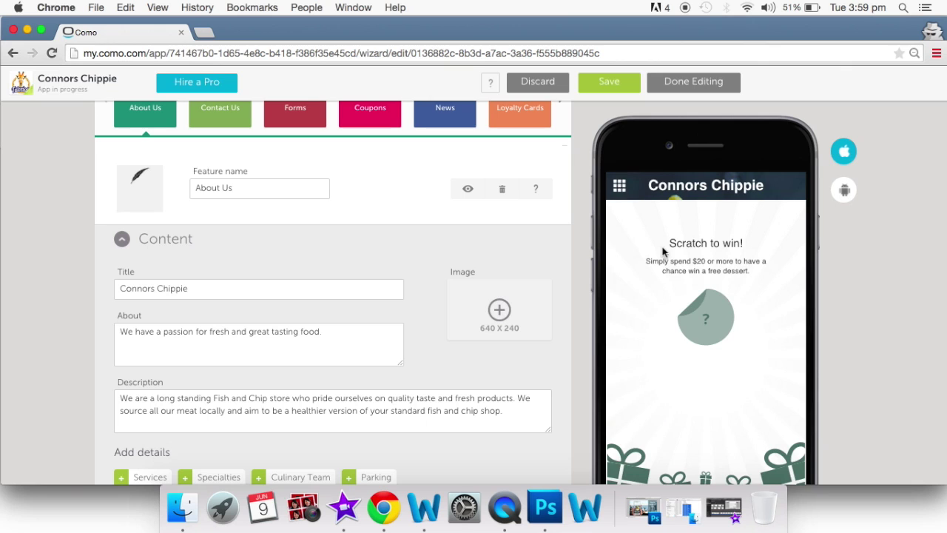
pyautogui.click(620, 186)
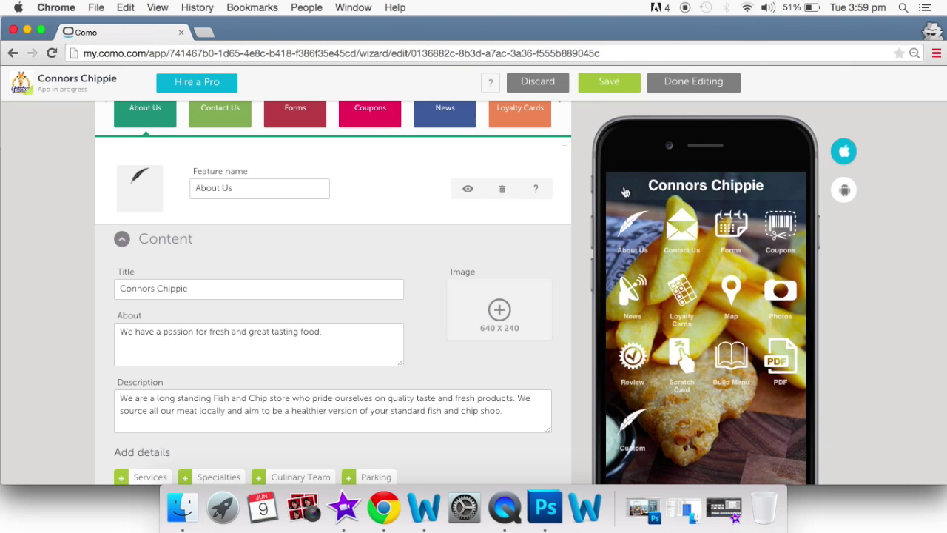
# Browse the menu's Fish section and the $7.99 Fresh Snapper details, then back out home.
pyautogui.click(742, 363)
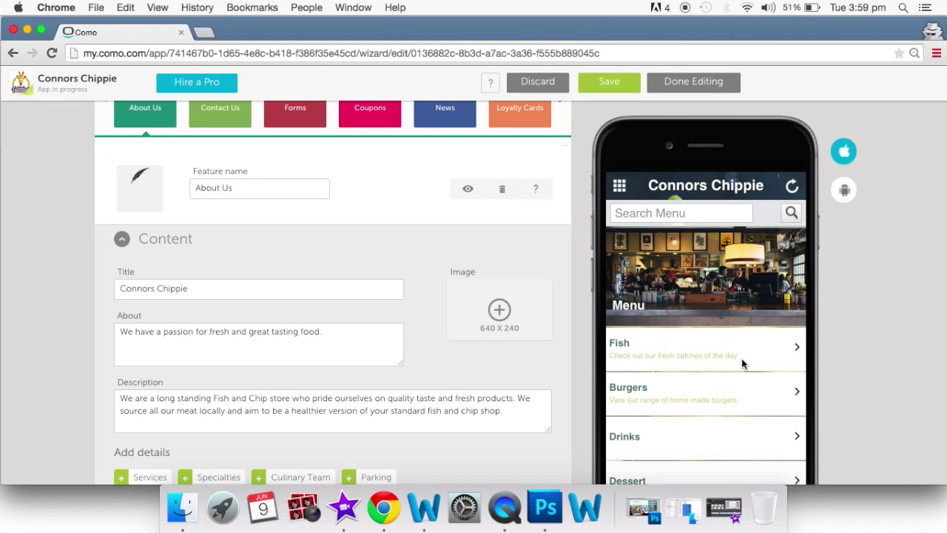
pyautogui.scroll(-5, 742, 362)
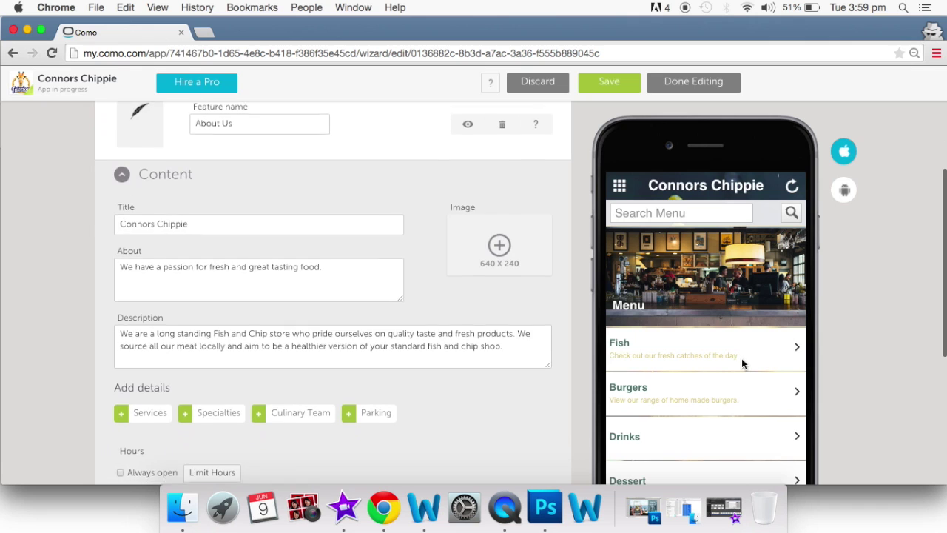
pyautogui.scroll(-5, 744, 364)
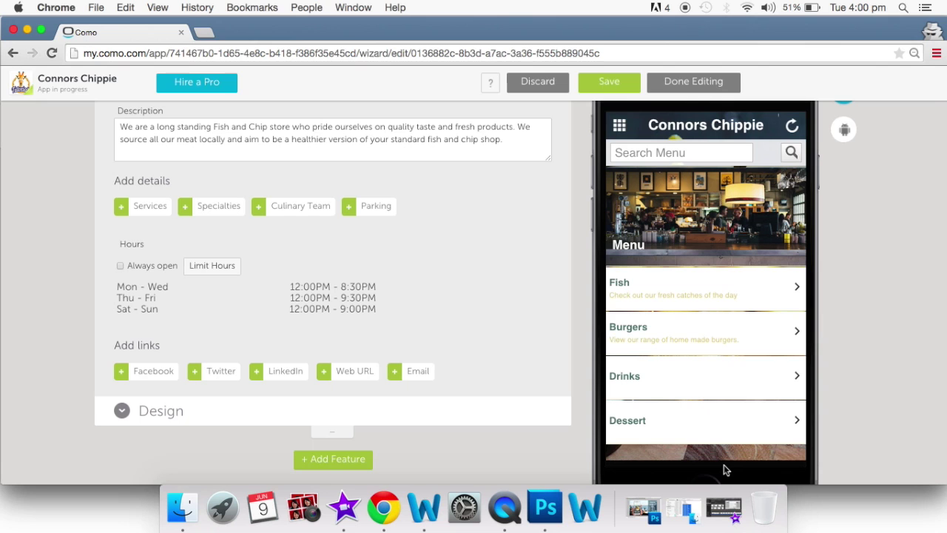
pyautogui.scroll(3, 725, 470)
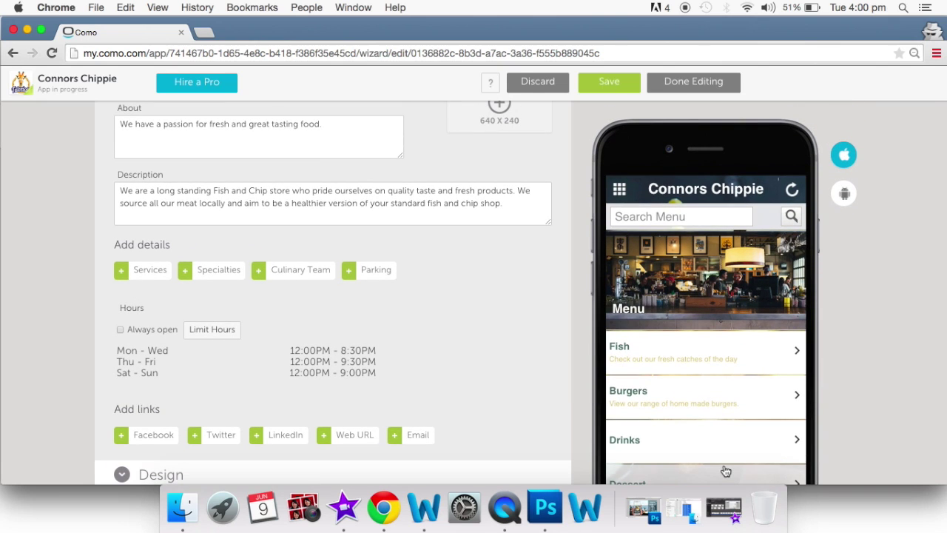
pyautogui.click(734, 369)
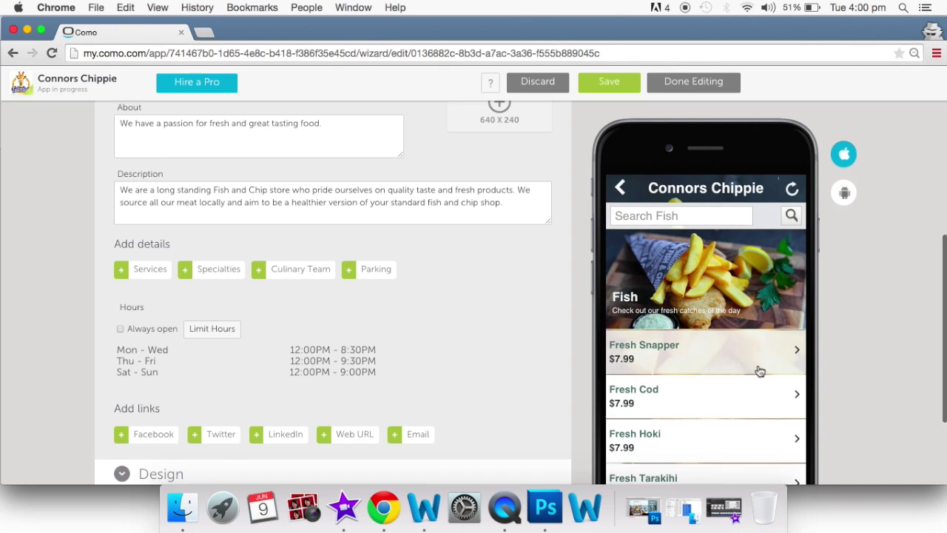
pyautogui.scroll(-4, 750, 282)
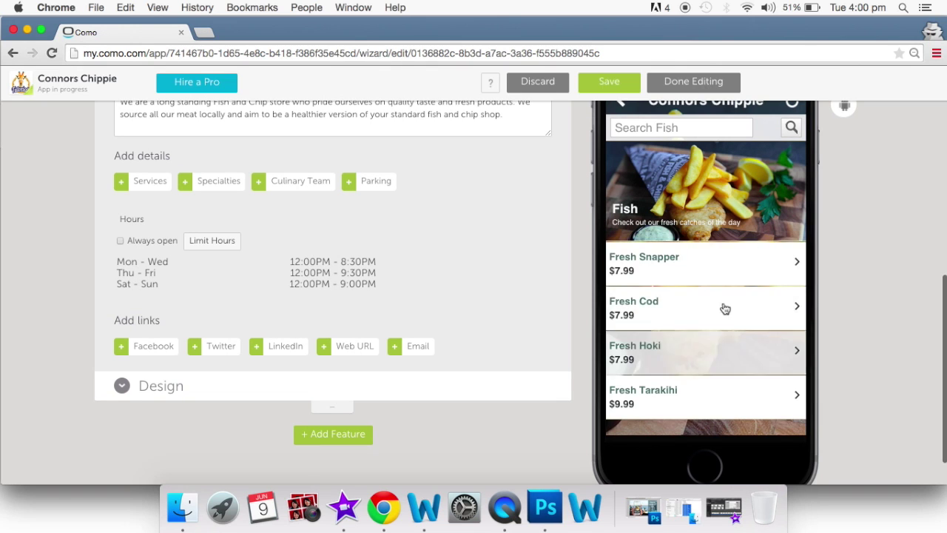
pyautogui.click(718, 274)
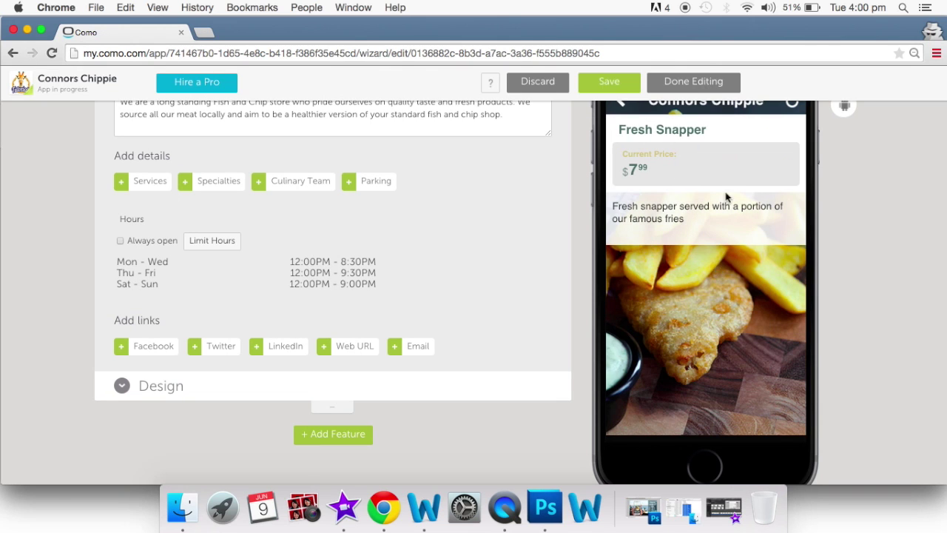
pyautogui.scroll(1, 686, 266)
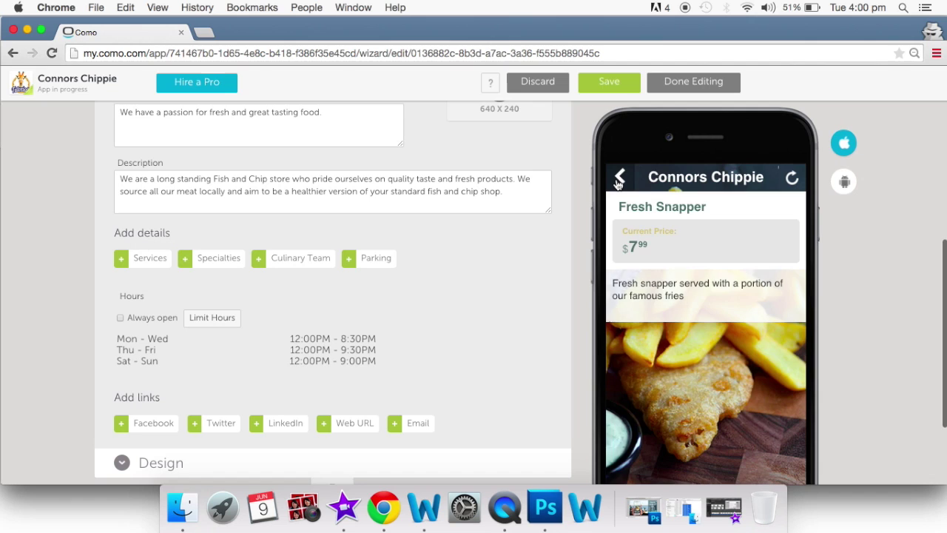
pyautogui.click(619, 181)
pyautogui.click(620, 182)
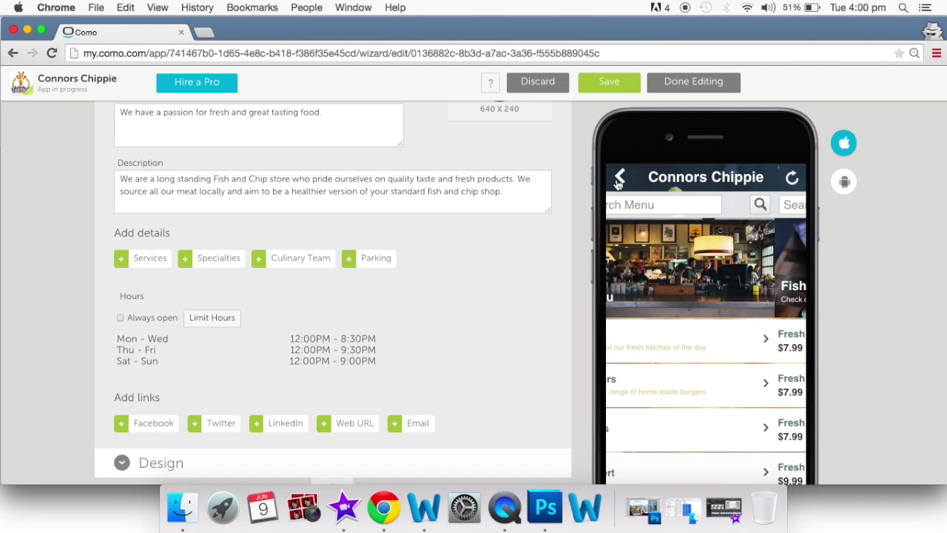
pyautogui.click(619, 181)
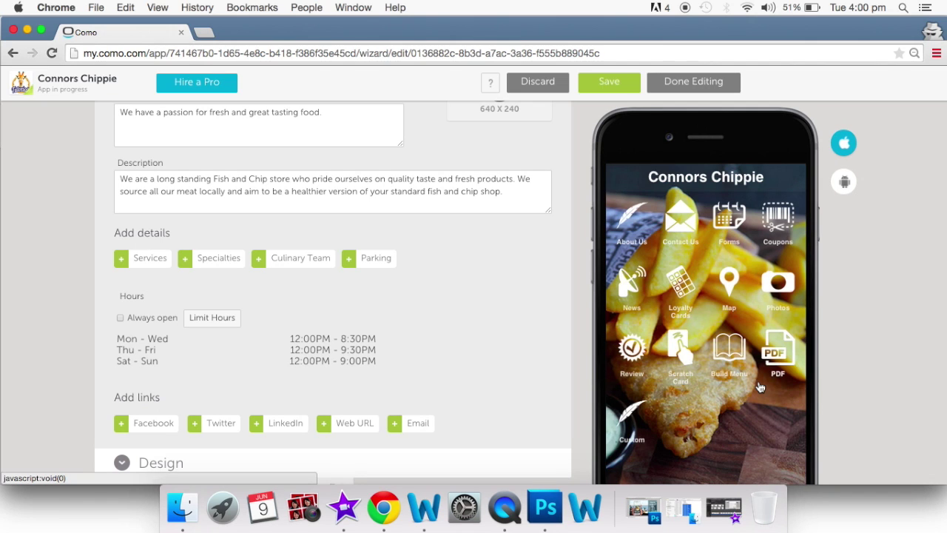
pyautogui.scroll(-1, 766, 366)
pyautogui.click(789, 319)
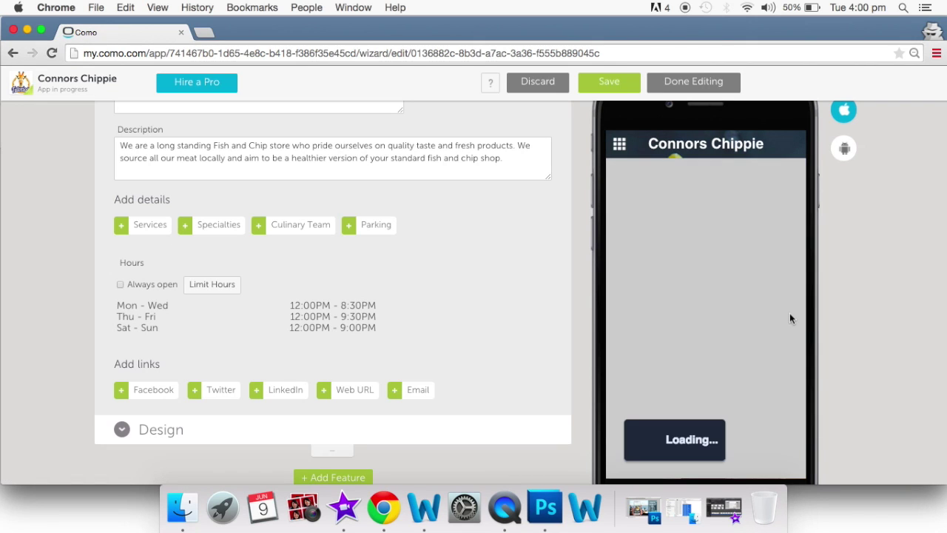
pyautogui.click(619, 145)
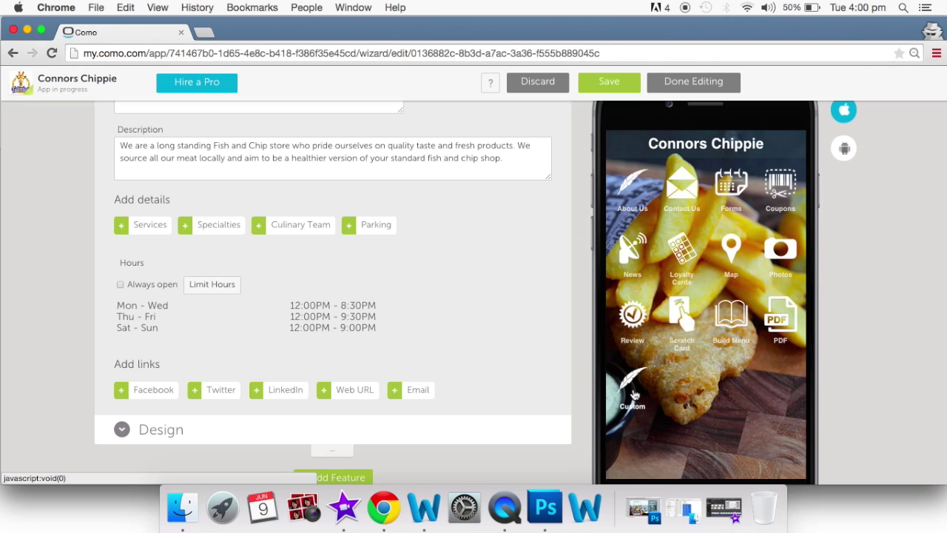
pyautogui.scroll(2, 634, 396)
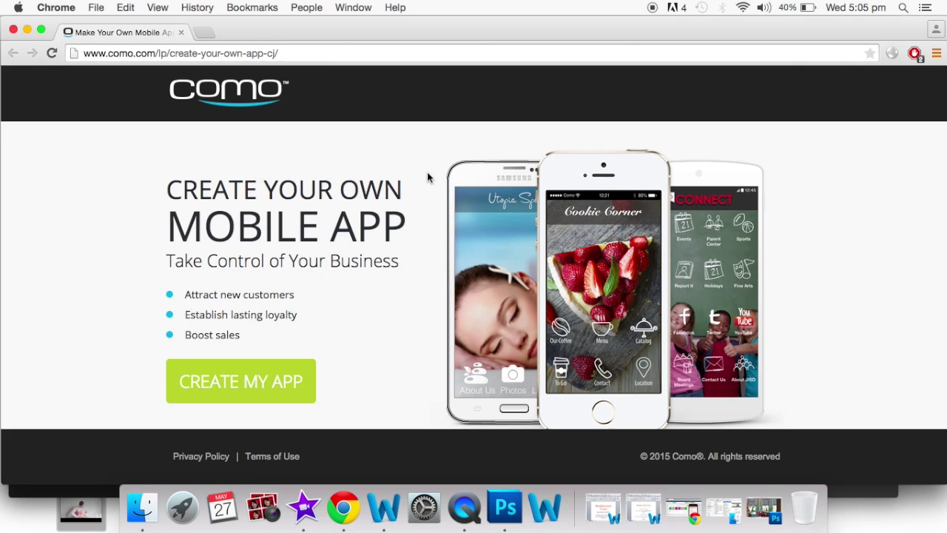
# Start a new app with CREATE MY APP and choose Join with Facebook on the sign-up form.
pyautogui.click(271, 381)
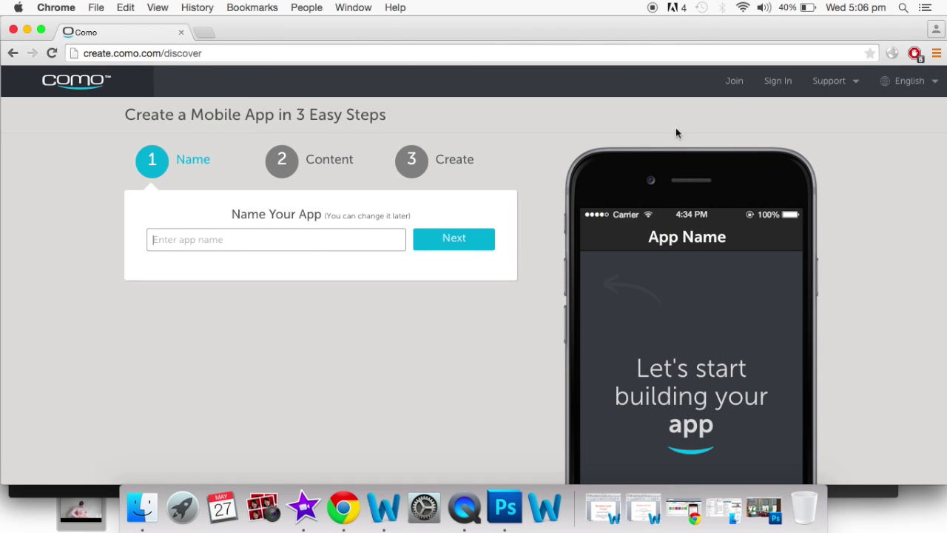
pyautogui.click(735, 83)
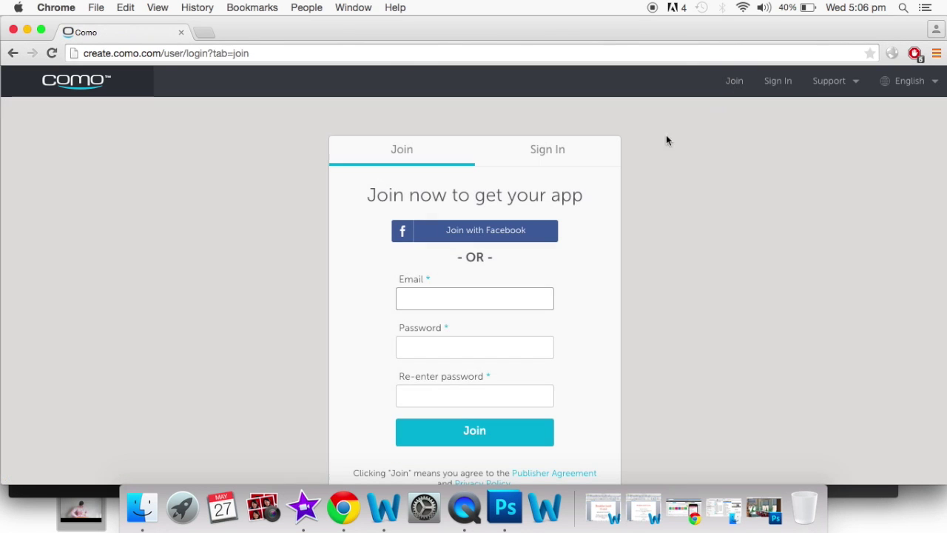
pyautogui.click(561, 156)
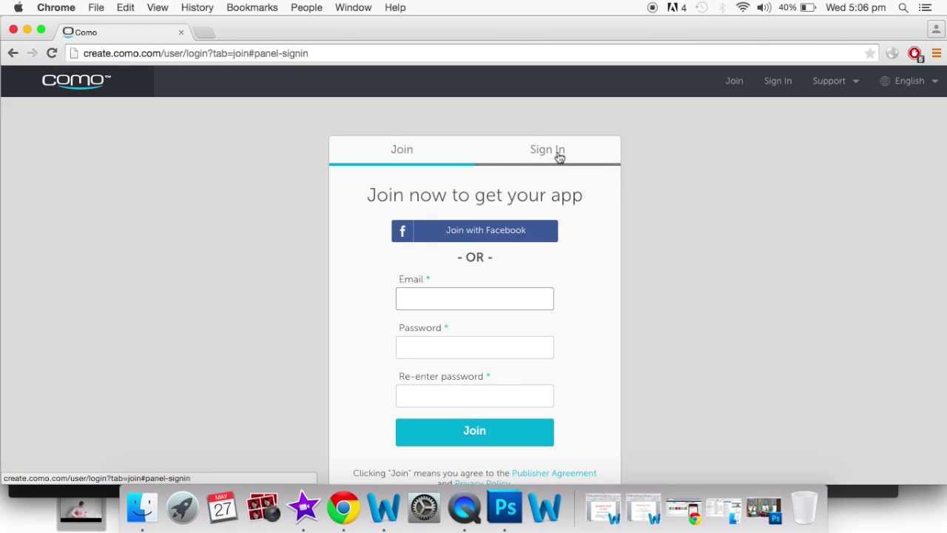
pyautogui.click(412, 144)
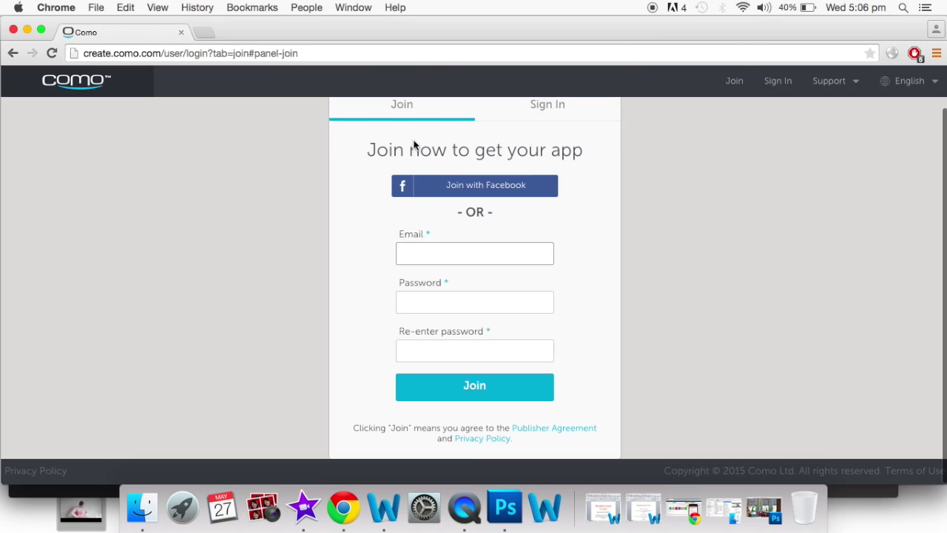
pyautogui.click(452, 187)
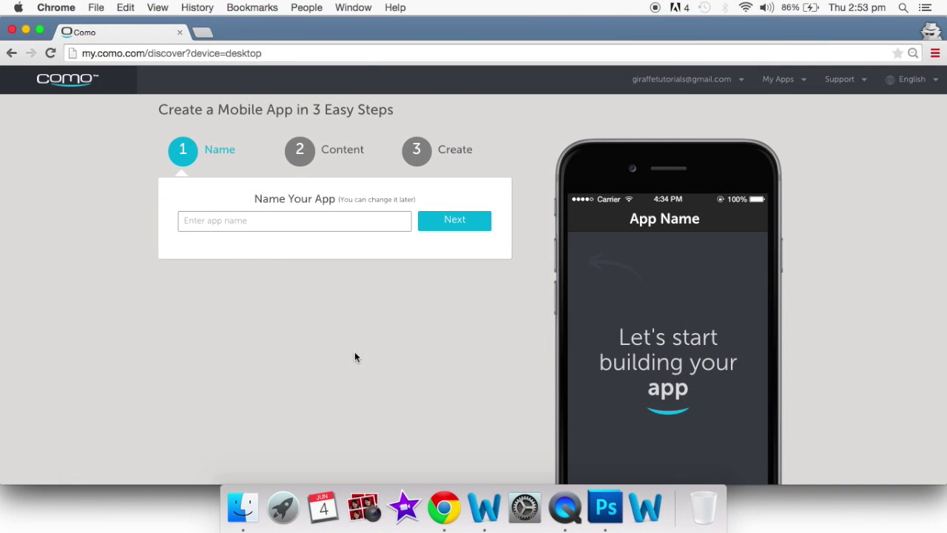
# Create a Restaurant-category app named 'Connors Chippie', skipping the Facebook page and website options.
pyautogui.click(286, 219)
pyautogui.write('Connors Chippie')
pyautogui.click(430, 221)
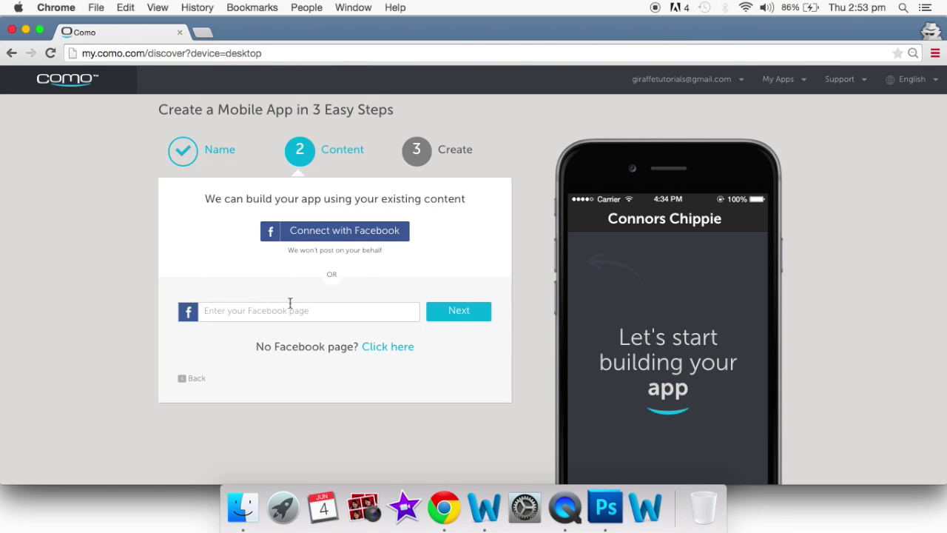
pyautogui.click(387, 347)
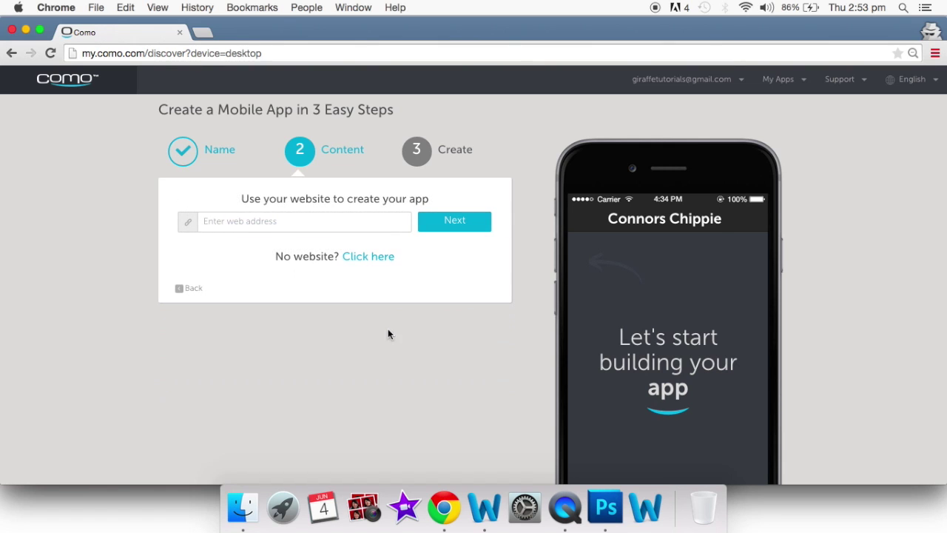
pyautogui.click(361, 259)
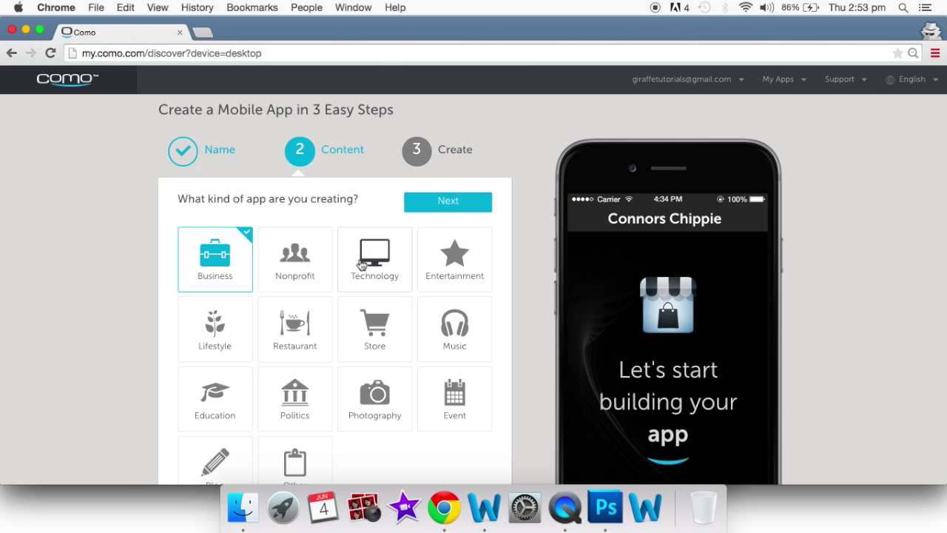
pyautogui.scroll(-2, 360, 262)
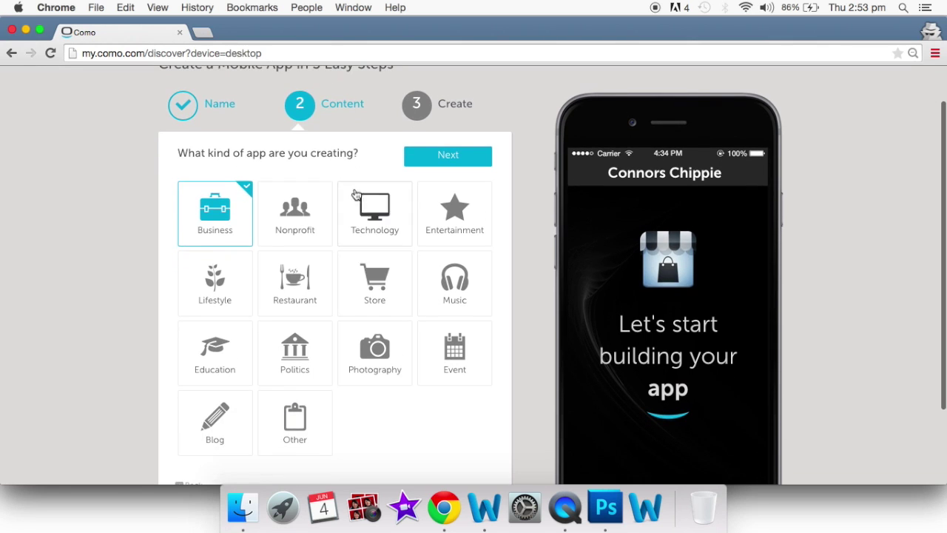
pyautogui.click(313, 297)
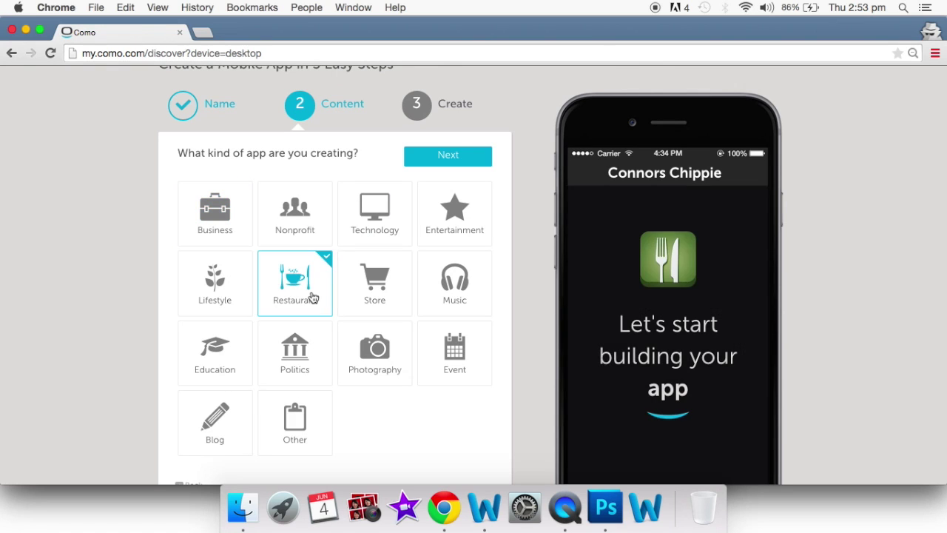
pyautogui.click(448, 157)
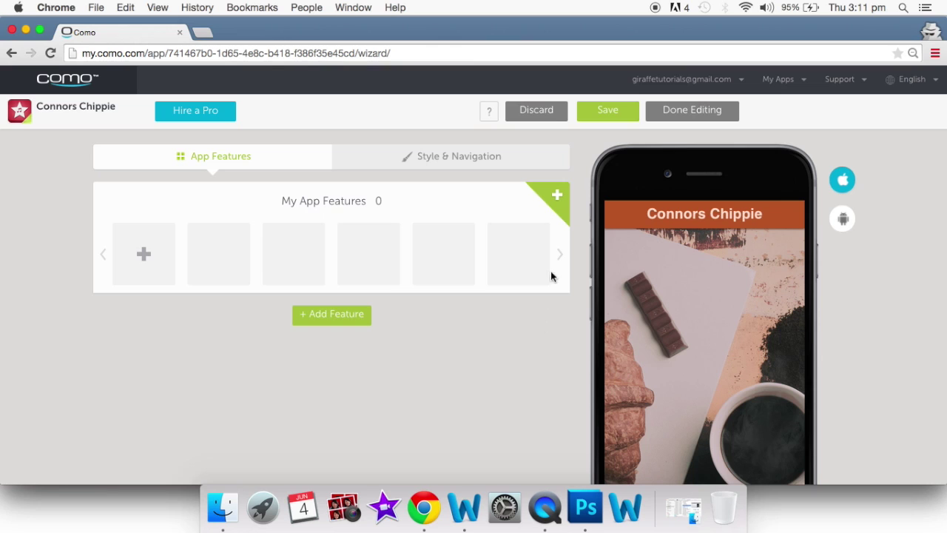
# Add the About Us, Forms, Coupons, Facebook and Loyalty Cards features to the app.
pyautogui.click(559, 198)
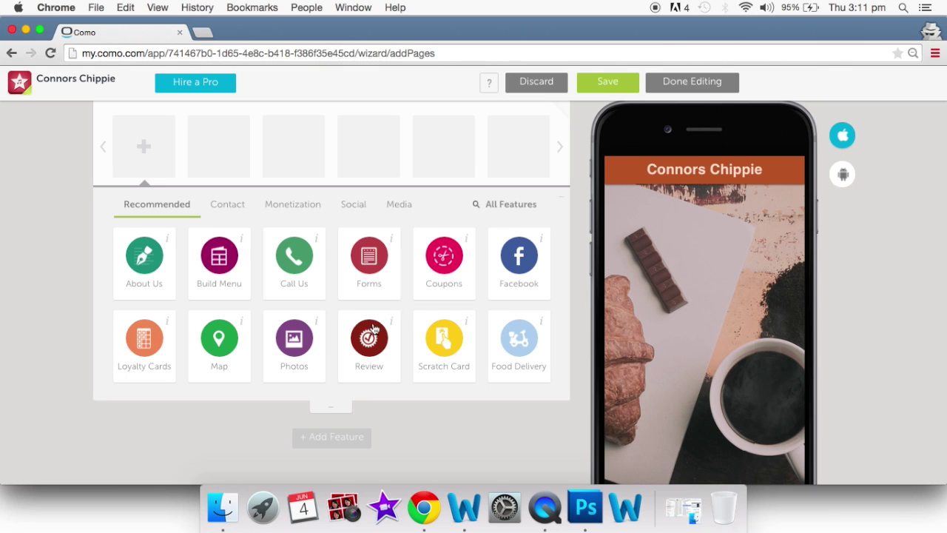
pyautogui.scroll(2, 372, 325)
pyautogui.click(145, 311)
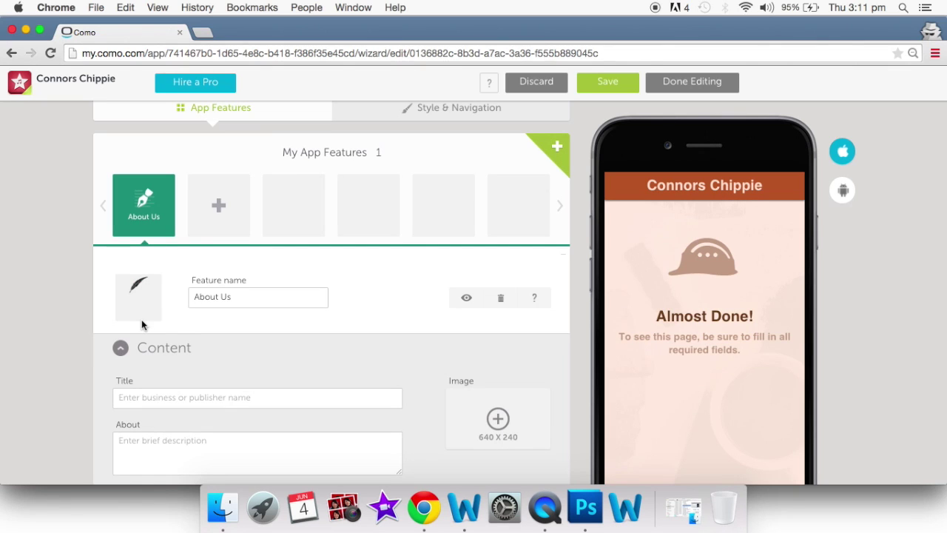
pyautogui.click(207, 212)
pyautogui.click(368, 316)
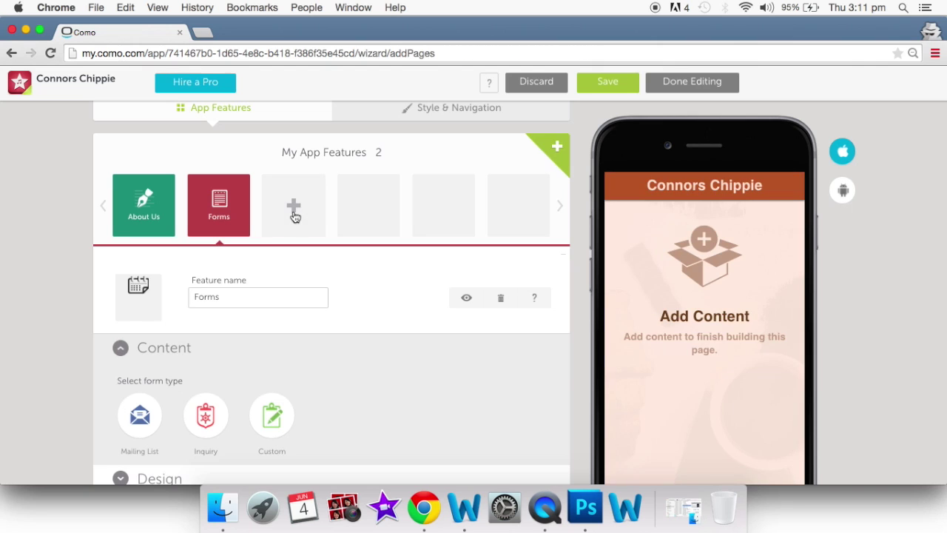
pyautogui.click(295, 215)
pyautogui.click(444, 346)
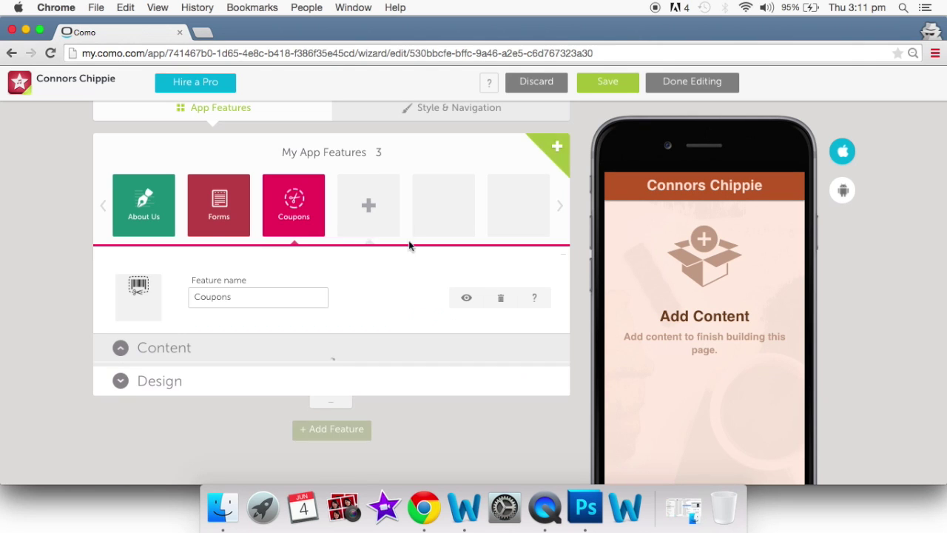
pyautogui.click(369, 205)
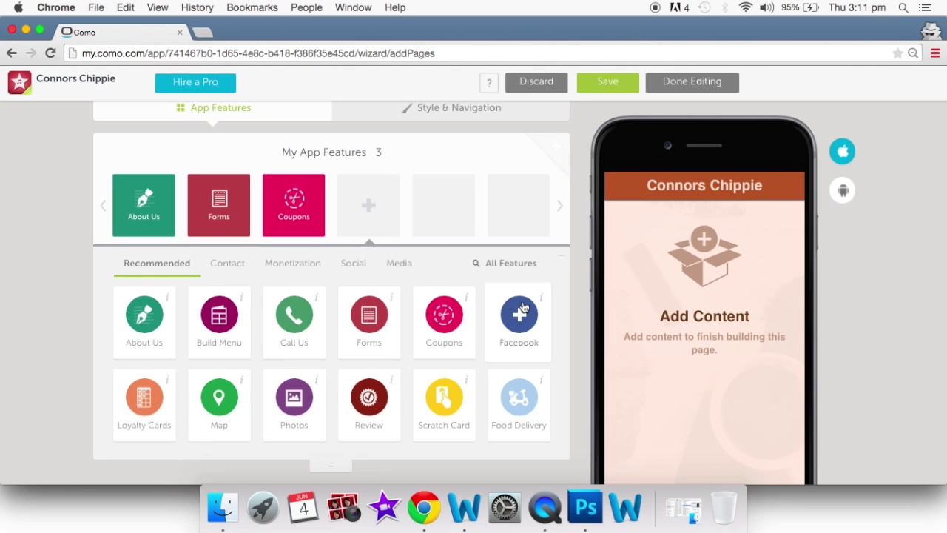
pyautogui.click(521, 314)
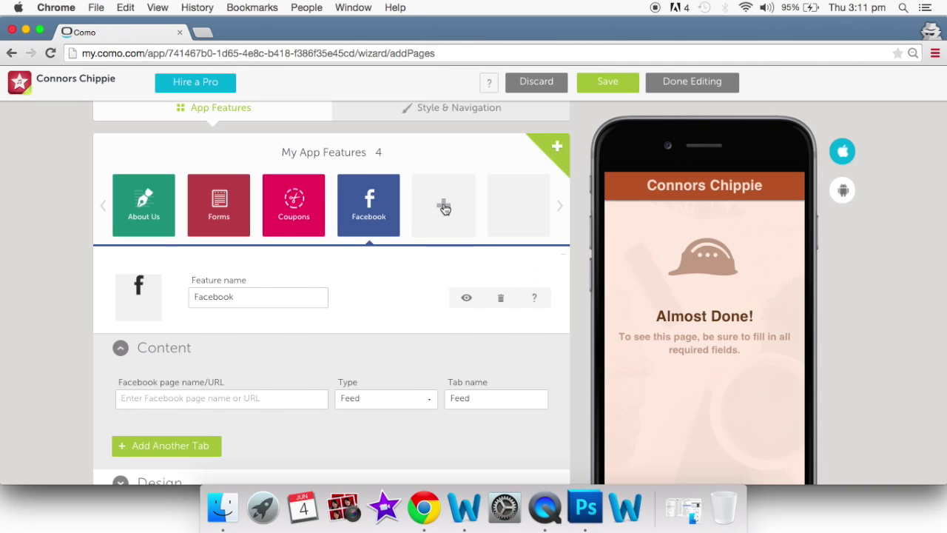
pyautogui.click(444, 208)
pyautogui.click(144, 403)
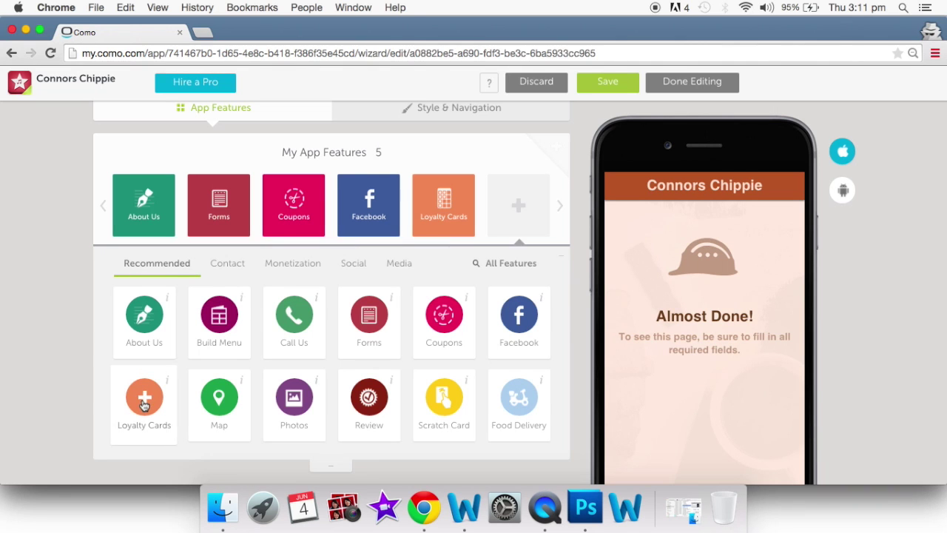
# Add the Map, Photos, Review and Scratch Card features to the app.
pyautogui.click(532, 208)
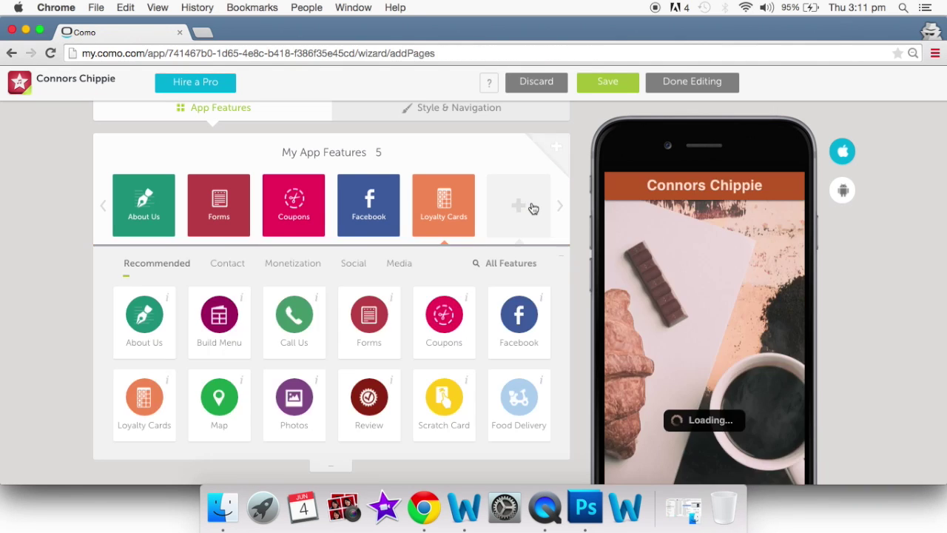
pyautogui.click(219, 397)
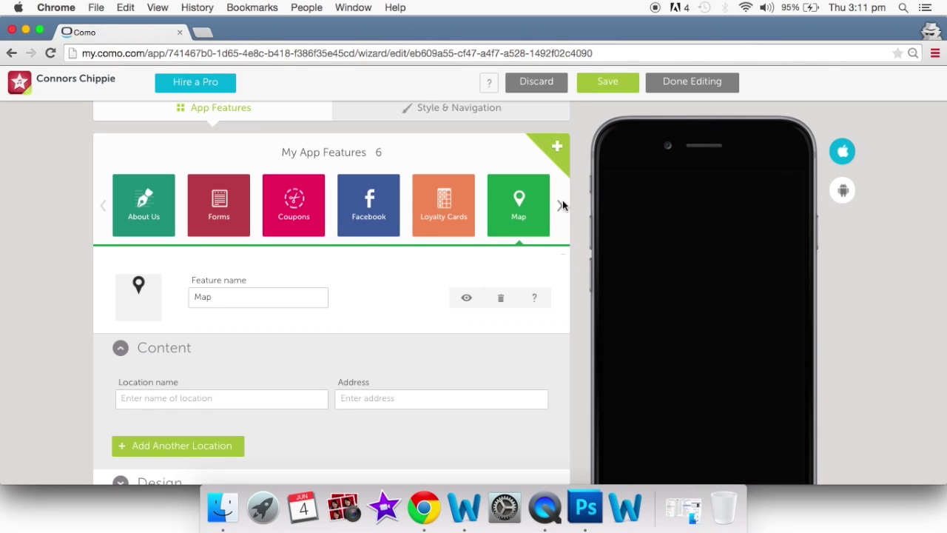
pyautogui.click(563, 205)
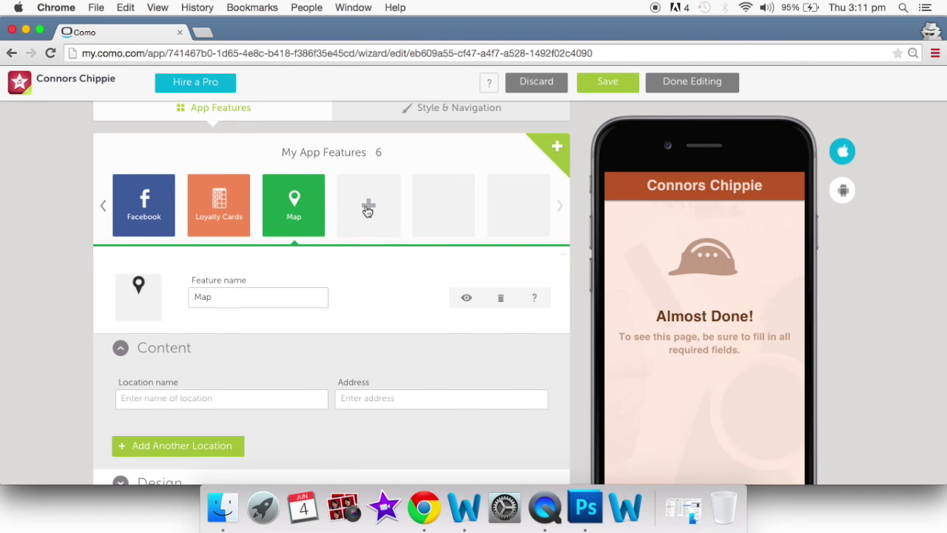
pyautogui.click(367, 211)
pyautogui.click(293, 394)
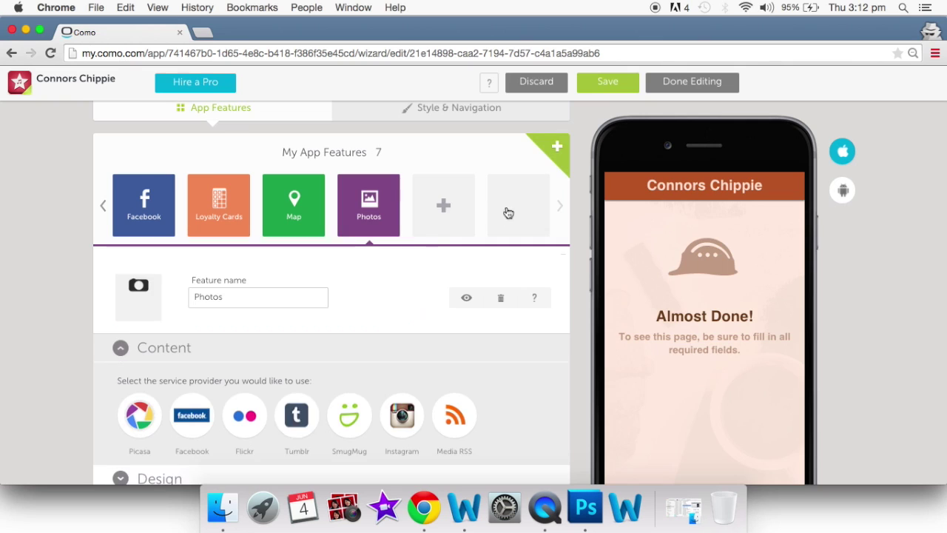
pyautogui.click(449, 206)
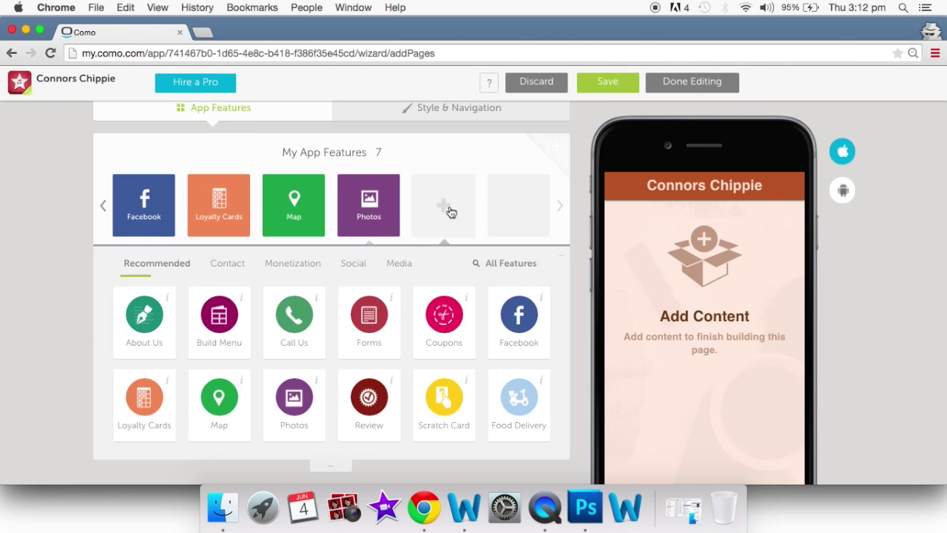
pyautogui.click(375, 405)
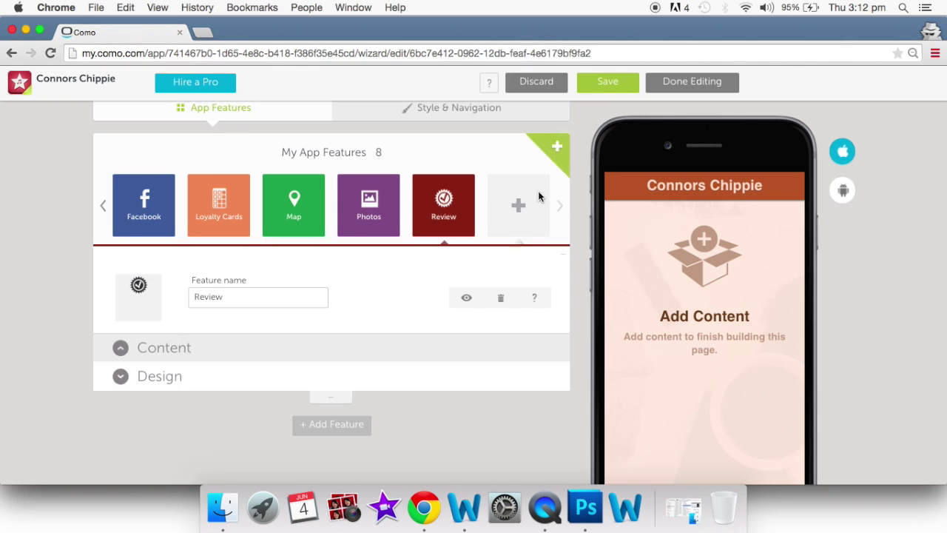
pyautogui.click(522, 206)
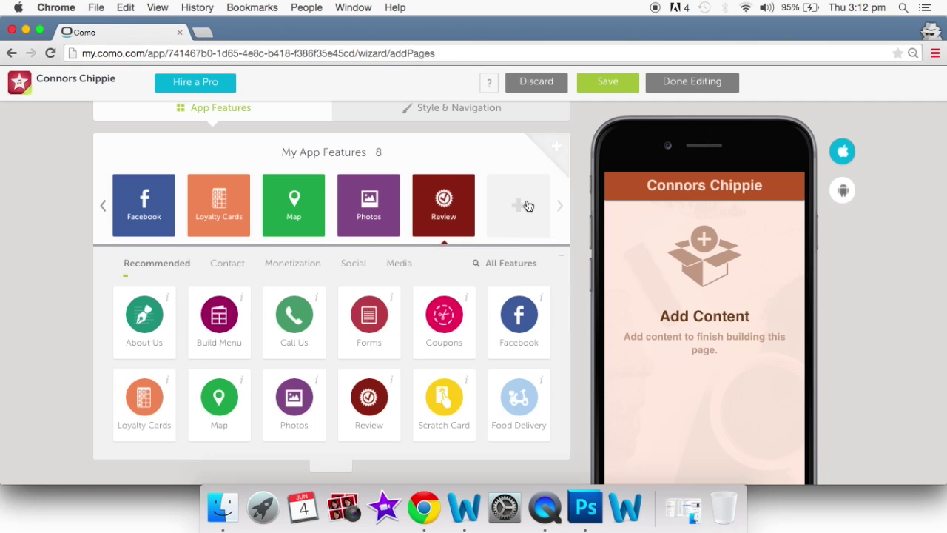
pyautogui.click(453, 415)
pyautogui.click(564, 208)
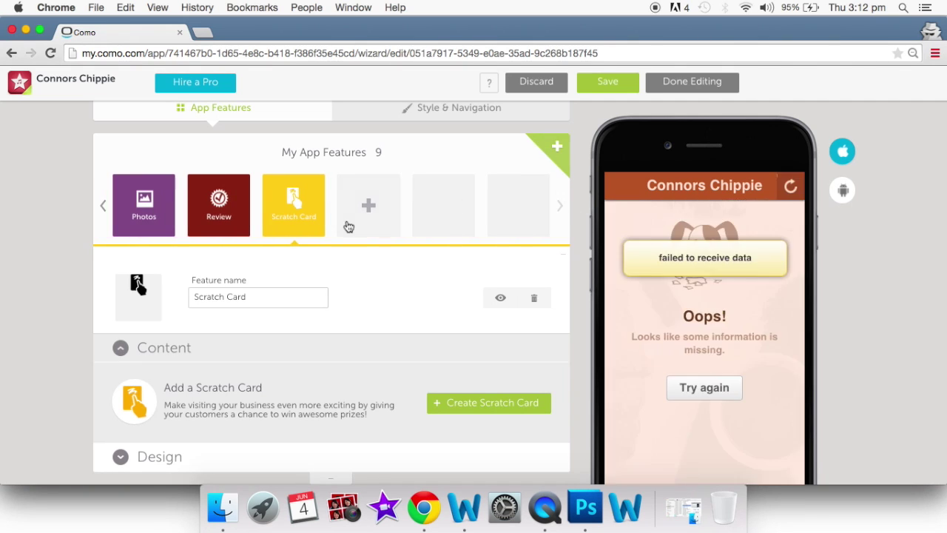
pyautogui.click(370, 206)
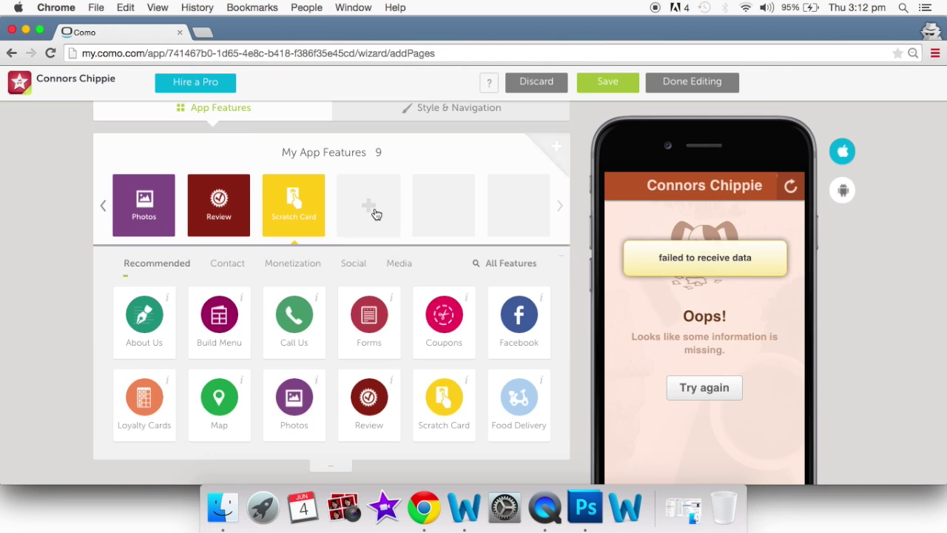
# Add the Build Menu feature from the All Features list.
pyautogui.click(501, 265)
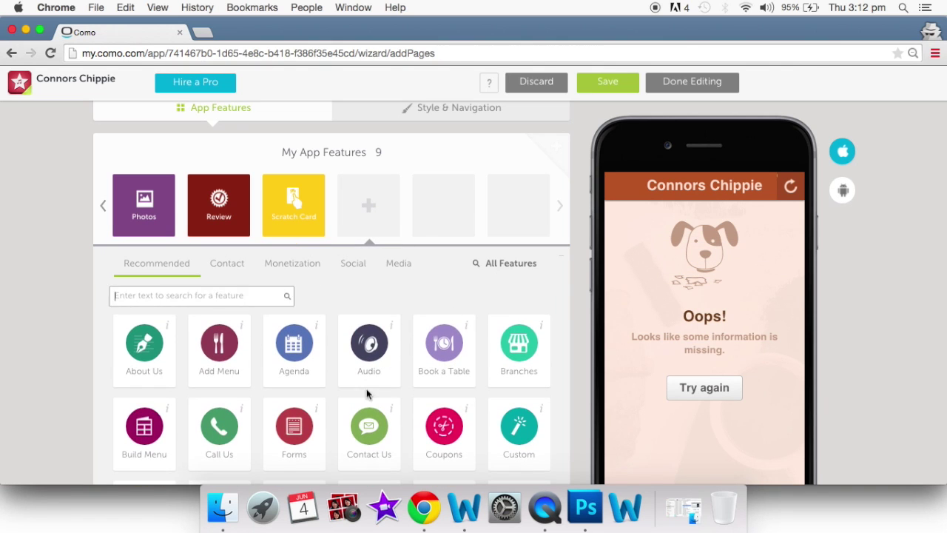
pyautogui.scroll(-1, 369, 398)
pyautogui.scroll(-3, 369, 397)
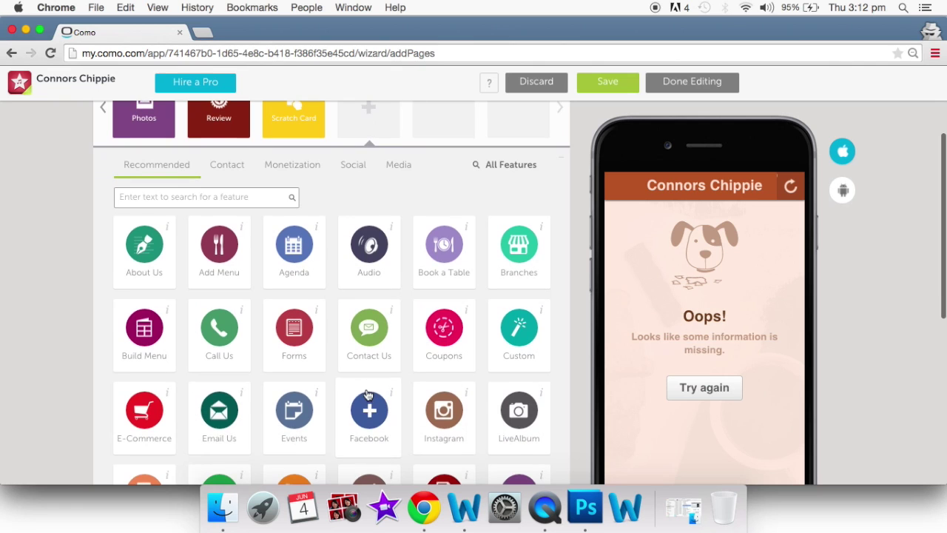
pyautogui.scroll(-2, 369, 396)
pyautogui.scroll(-2, 368, 396)
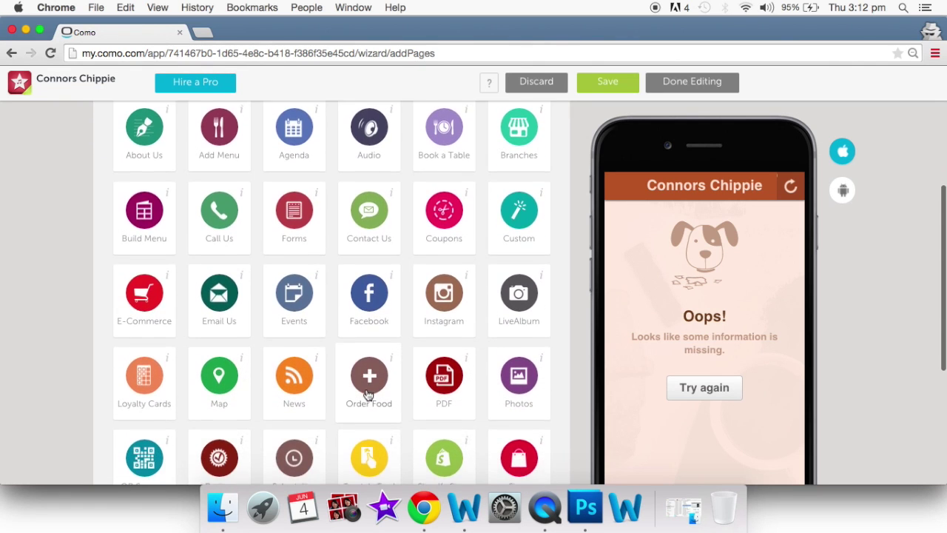
pyautogui.click(155, 234)
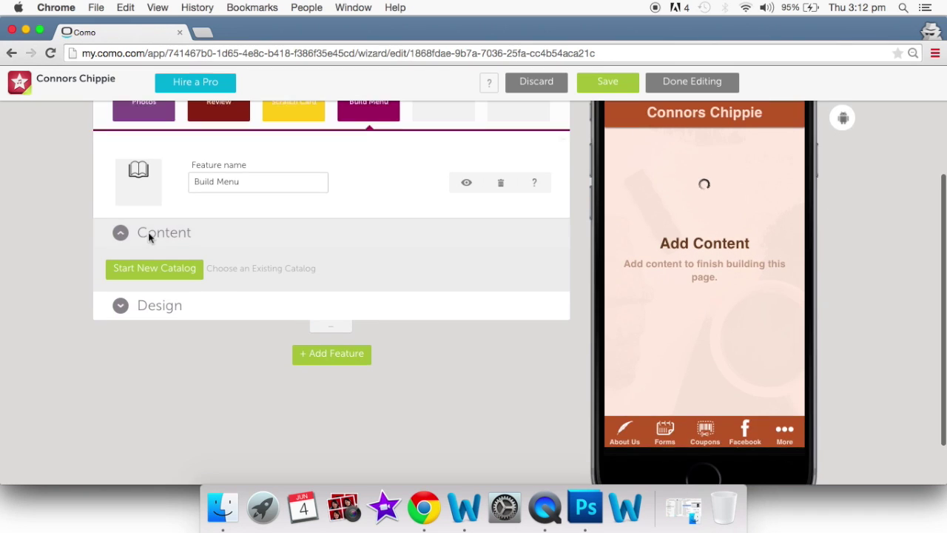
# Add the PDF and Custom features from the All Features list.
pyautogui.click(444, 172)
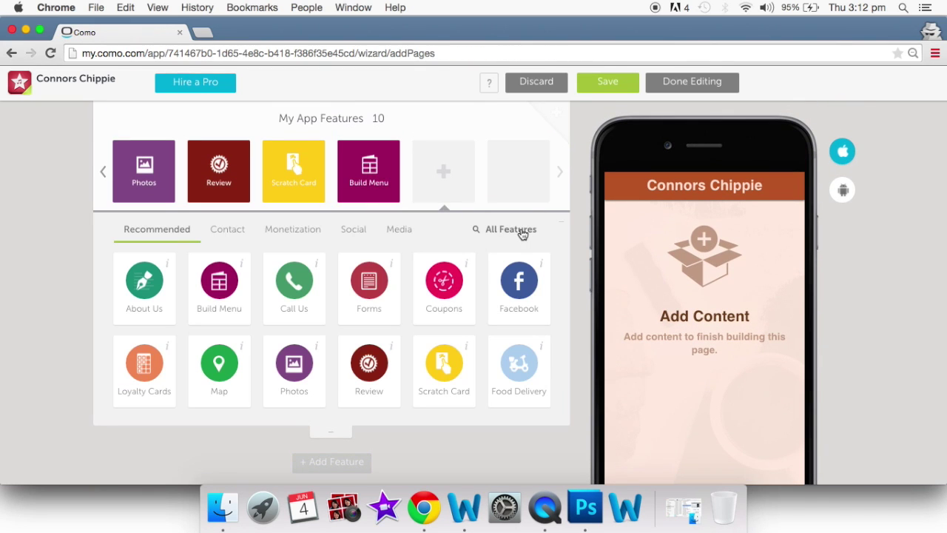
pyautogui.click(511, 230)
pyautogui.scroll(-4, 447, 378)
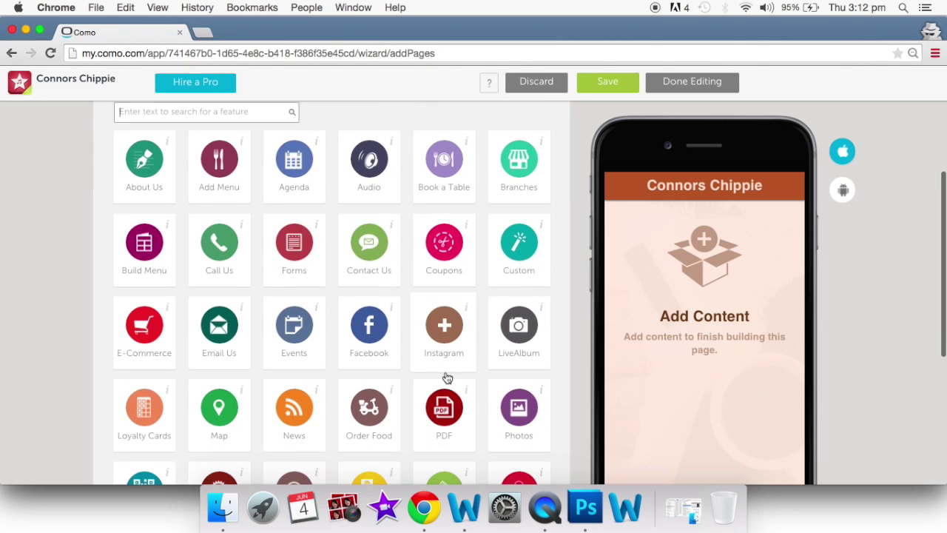
pyautogui.scroll(-3, 447, 378)
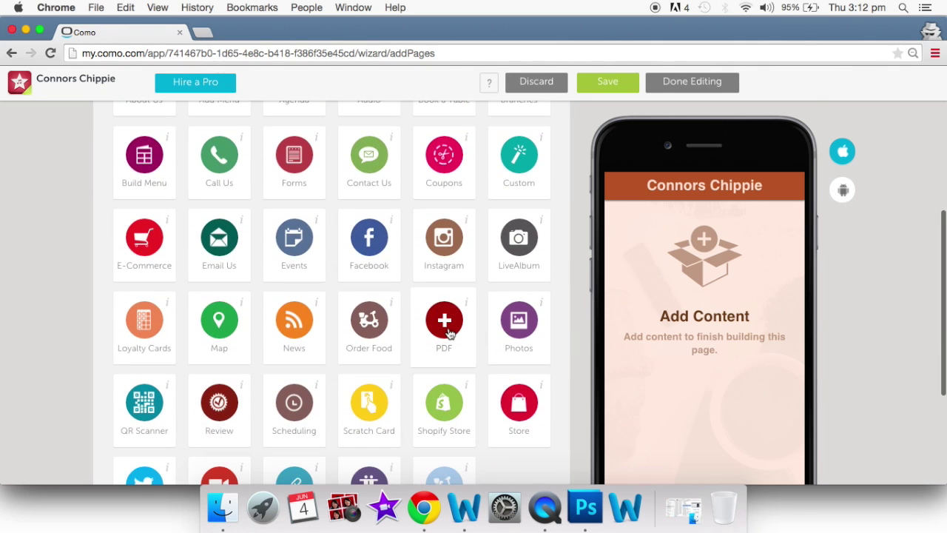
pyautogui.click(449, 334)
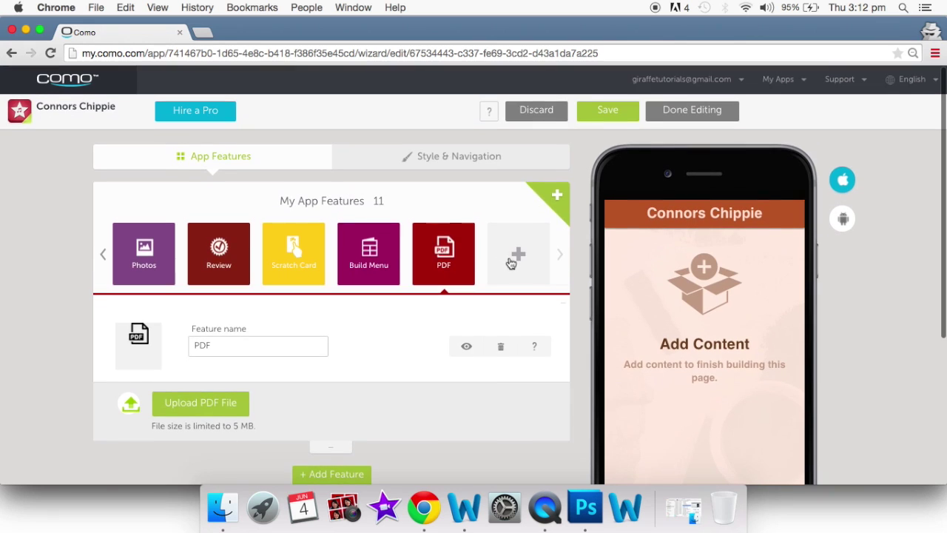
pyautogui.click(520, 259)
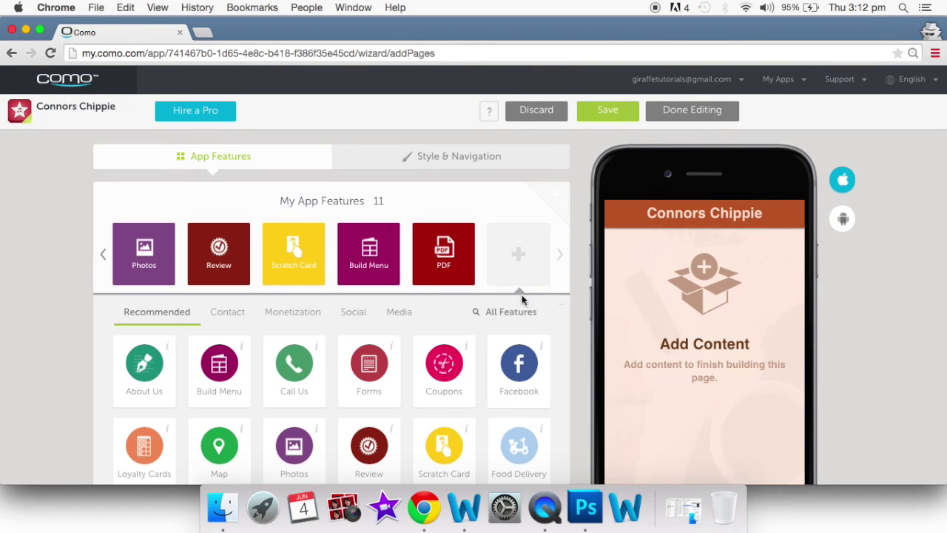
pyautogui.click(511, 312)
pyautogui.scroll(-3, 515, 315)
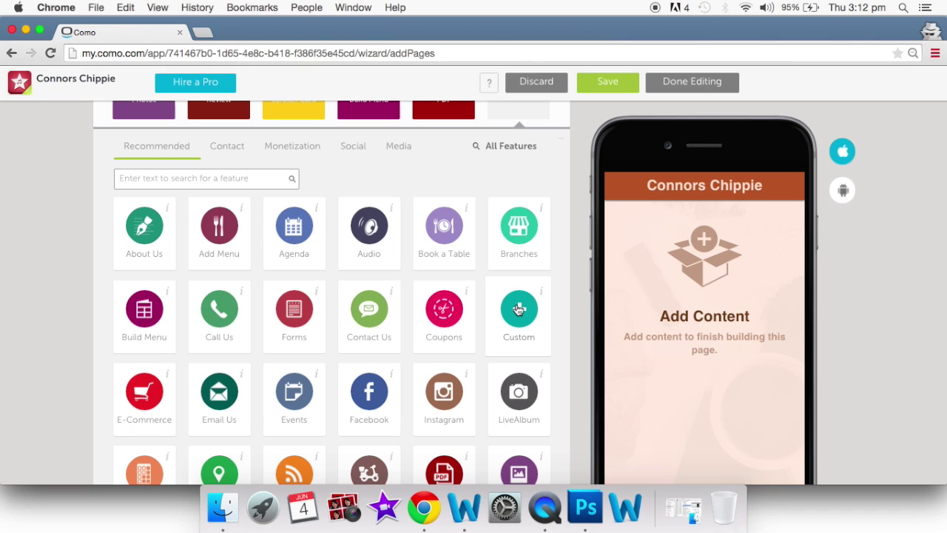
pyautogui.click(519, 310)
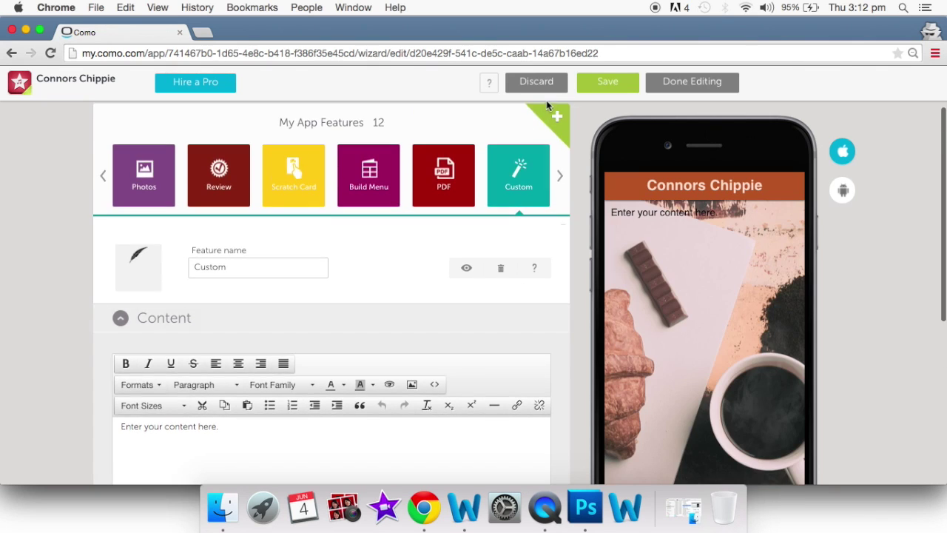
pyautogui.click(558, 121)
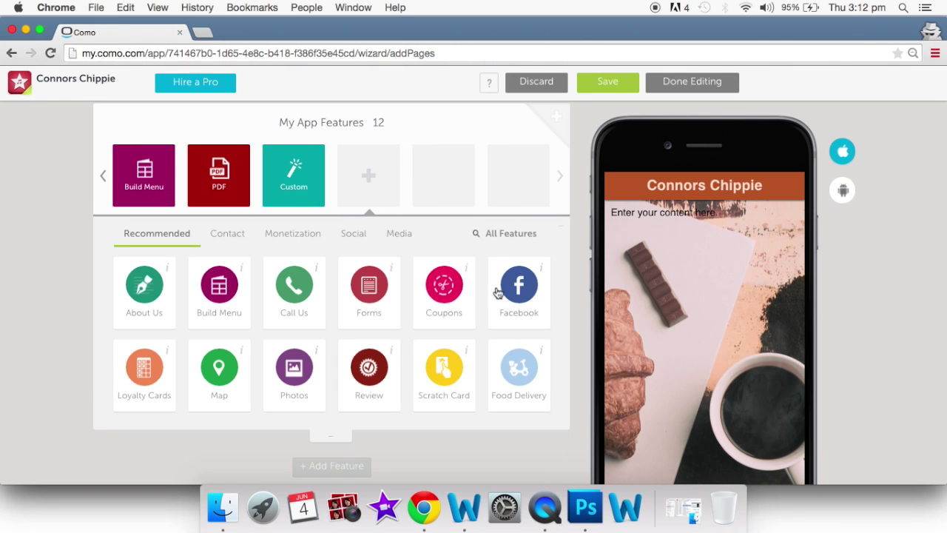
# Add the Contact Us and Book a Table features from the All Features list.
pyautogui.click(508, 234)
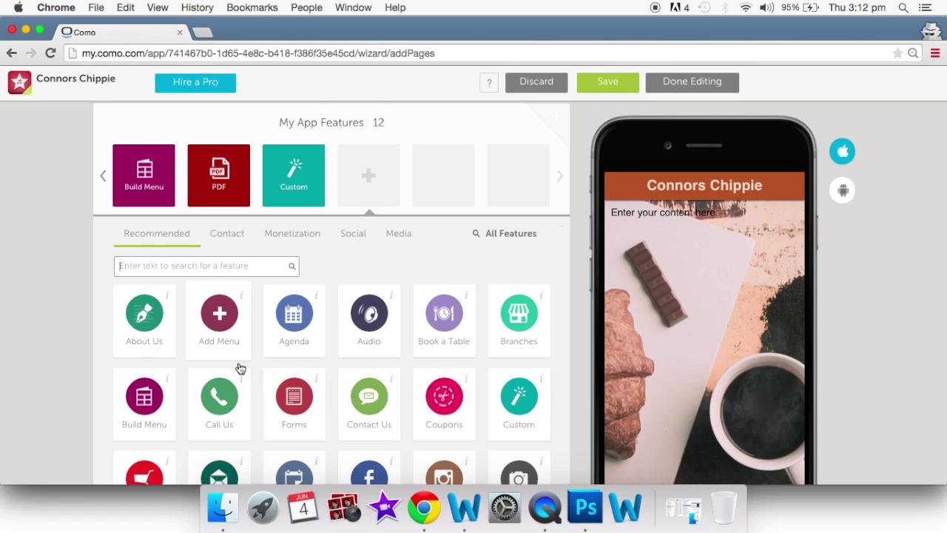
pyautogui.click(219, 397)
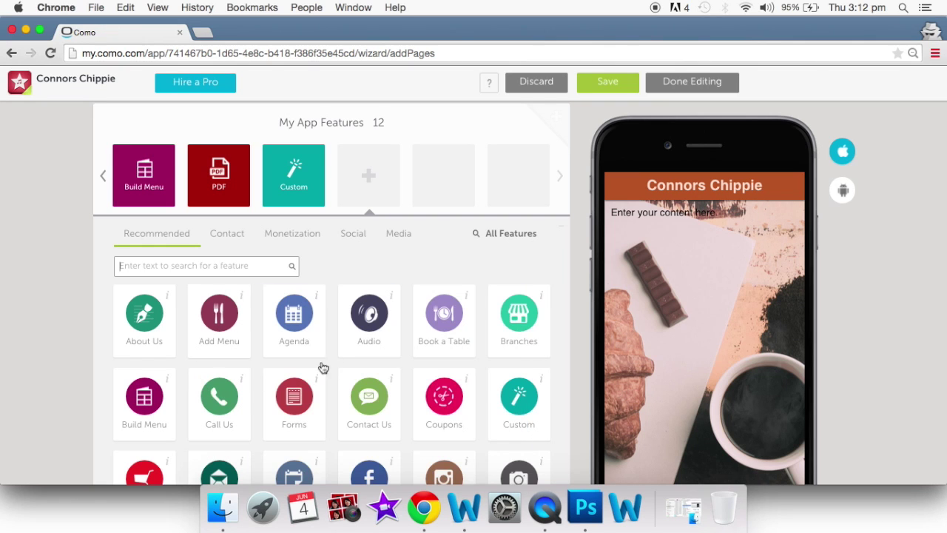
pyautogui.click(370, 396)
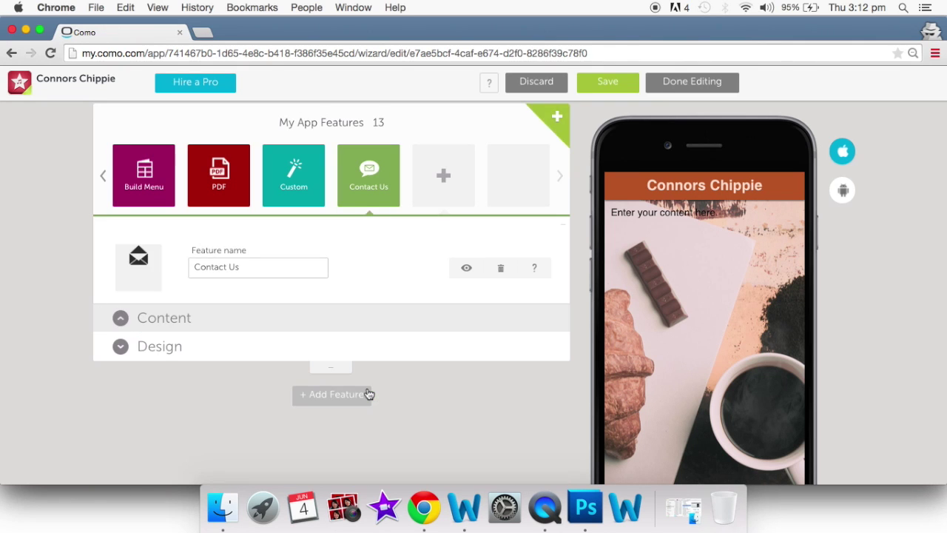
pyautogui.scroll(3, 369, 393)
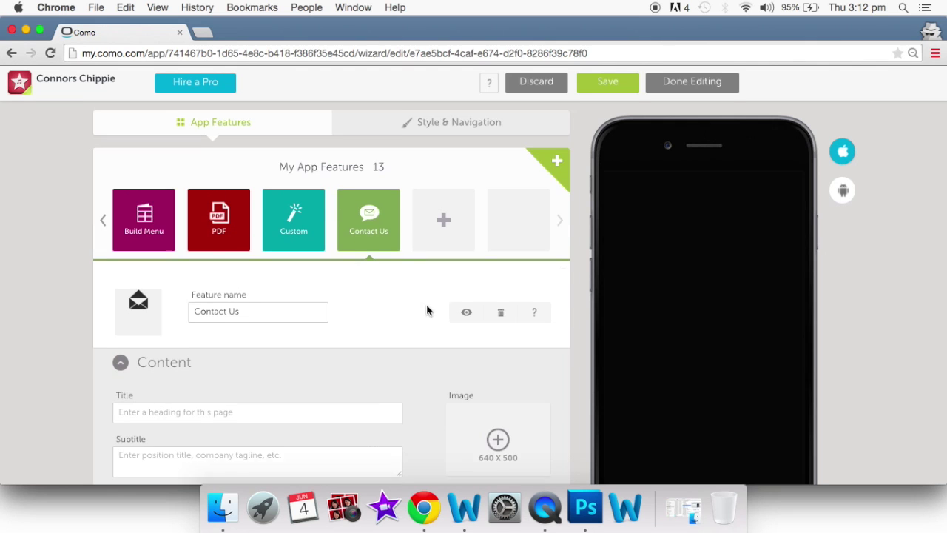
pyautogui.click(444, 252)
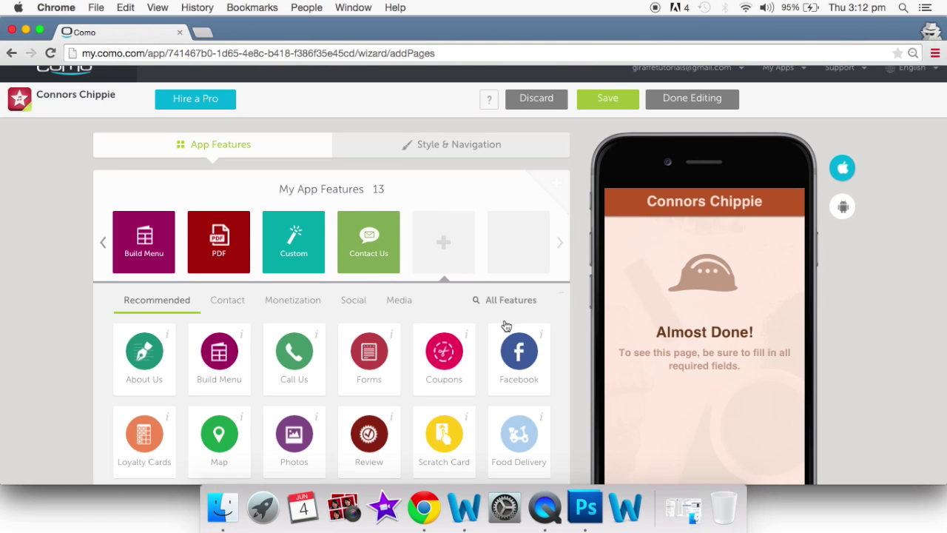
pyautogui.scroll(-1, 510, 328)
pyautogui.scroll(-2, 510, 328)
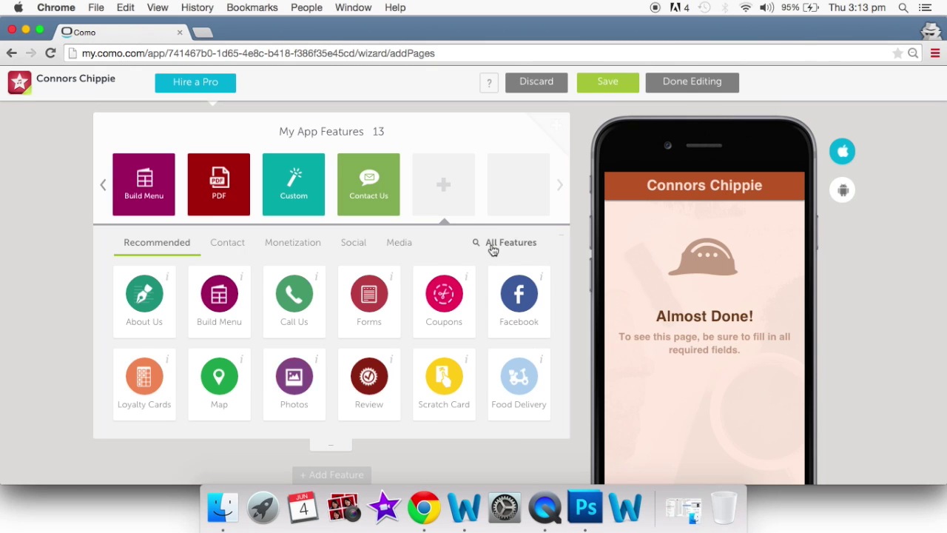
pyautogui.click(493, 251)
pyautogui.scroll(-1, 449, 335)
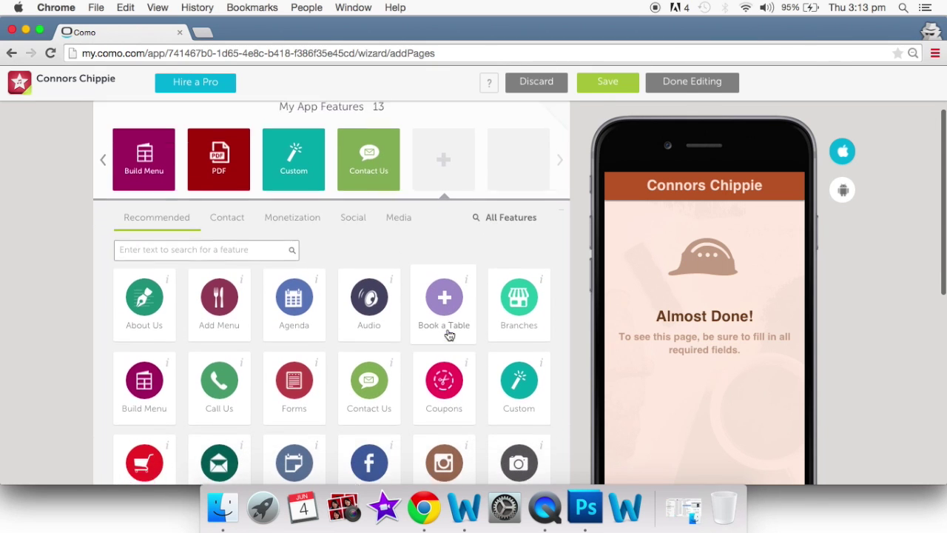
pyautogui.scroll(-1, 449, 335)
pyautogui.click(441, 261)
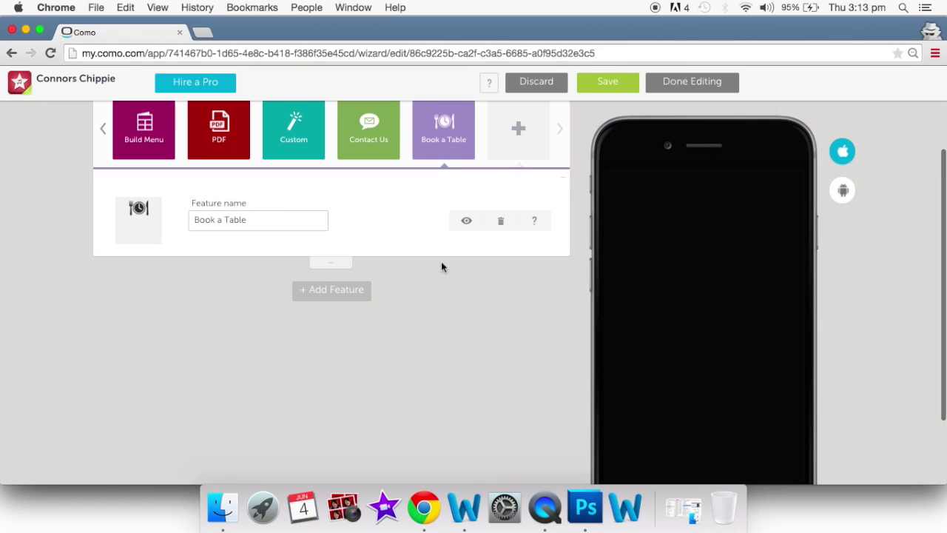
# Add the Order Food feature, then bring up Book a Table's settings.
pyautogui.click(518, 184)
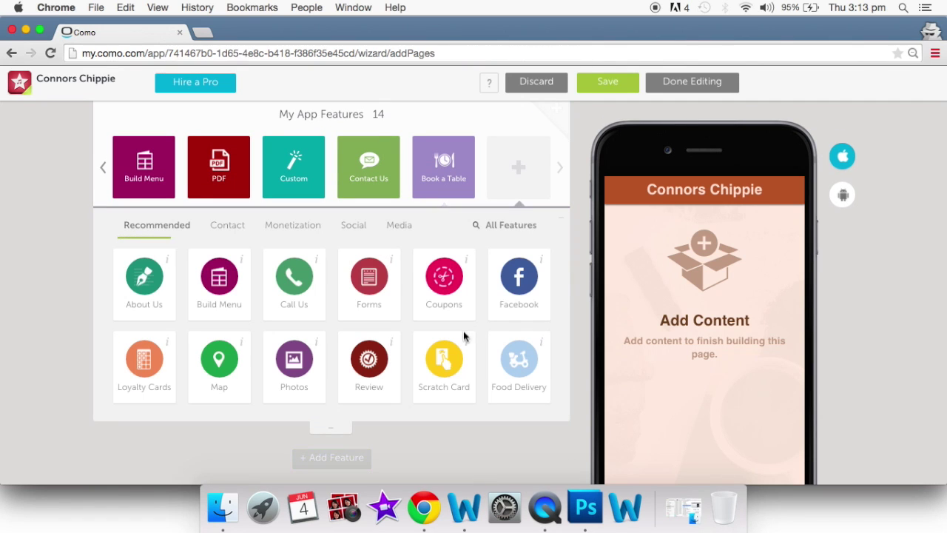
pyautogui.click(521, 231)
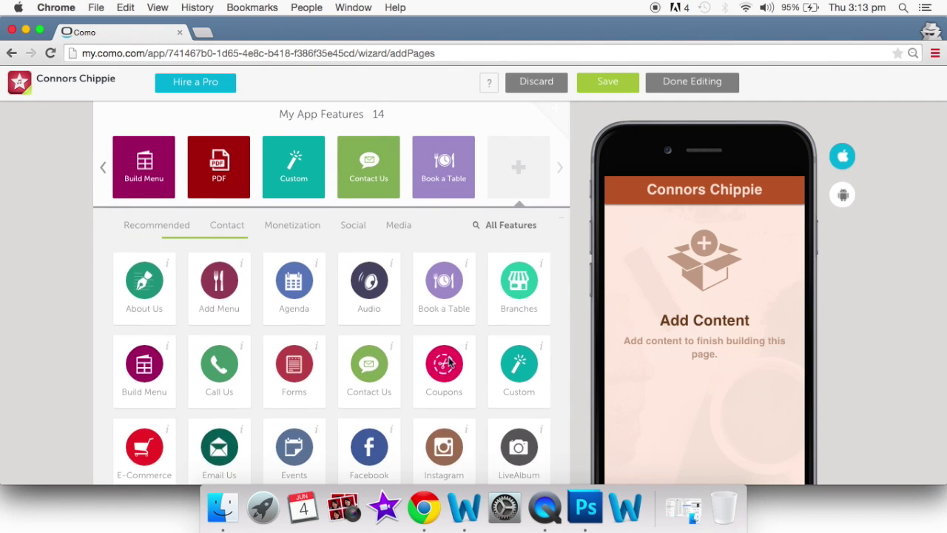
pyautogui.scroll(-4, 450, 363)
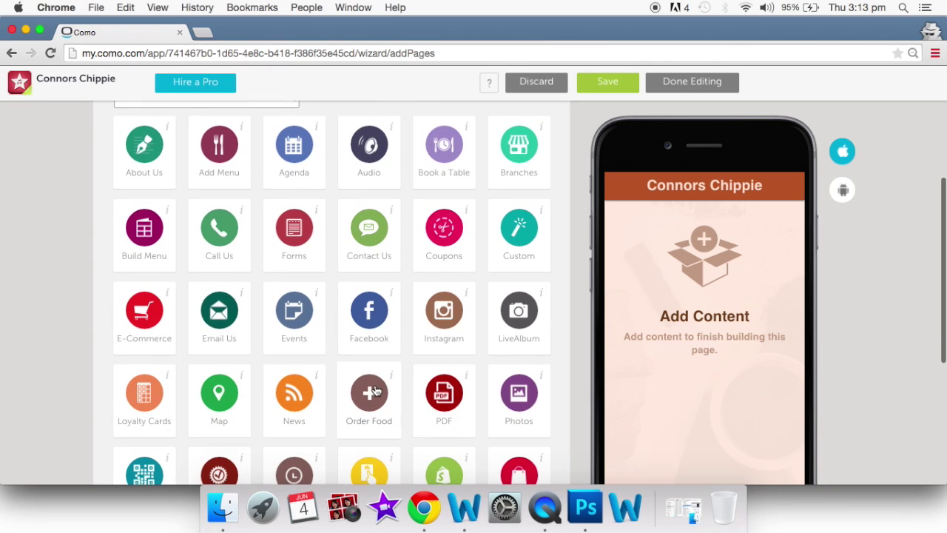
pyautogui.click(369, 403)
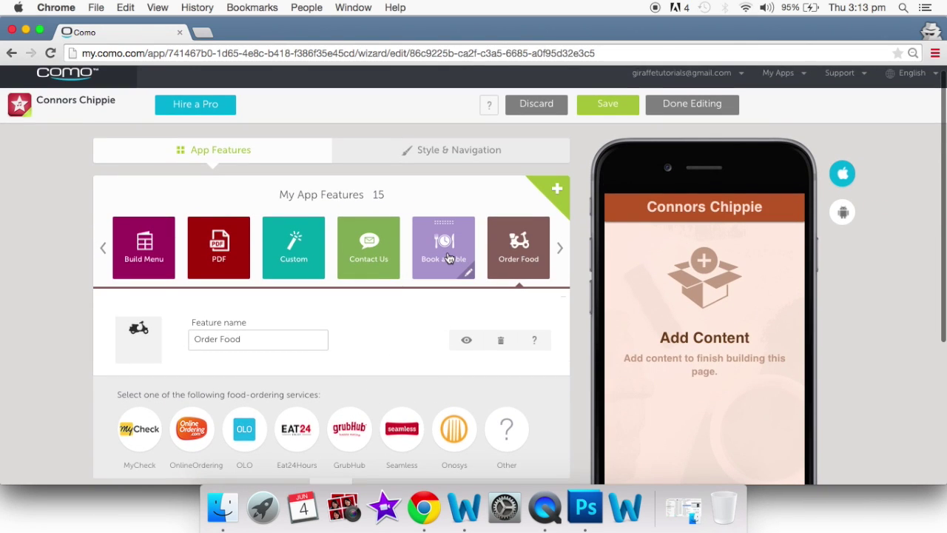
pyautogui.click(450, 257)
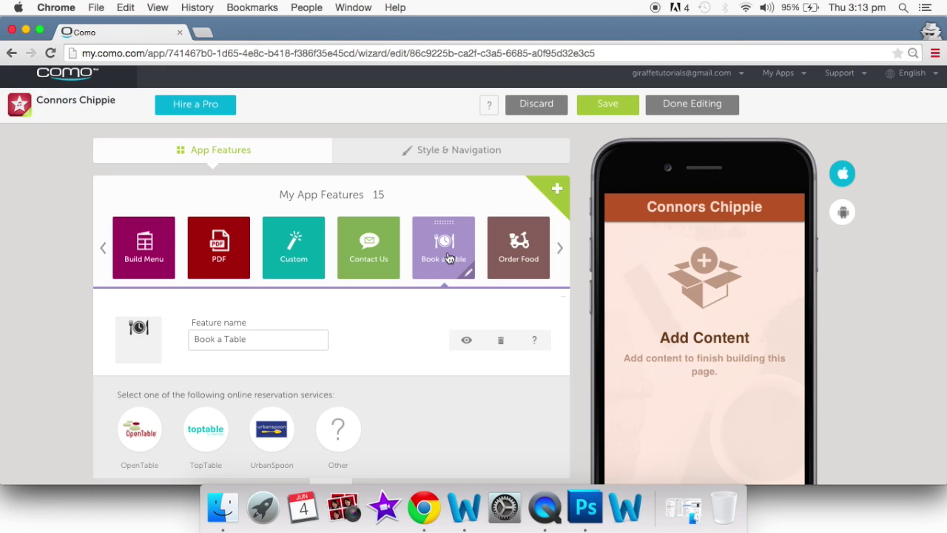
# Pick a reservation service for Book a Table and GrubHub for Order Food.
pyautogui.scroll(-2, 448, 258)
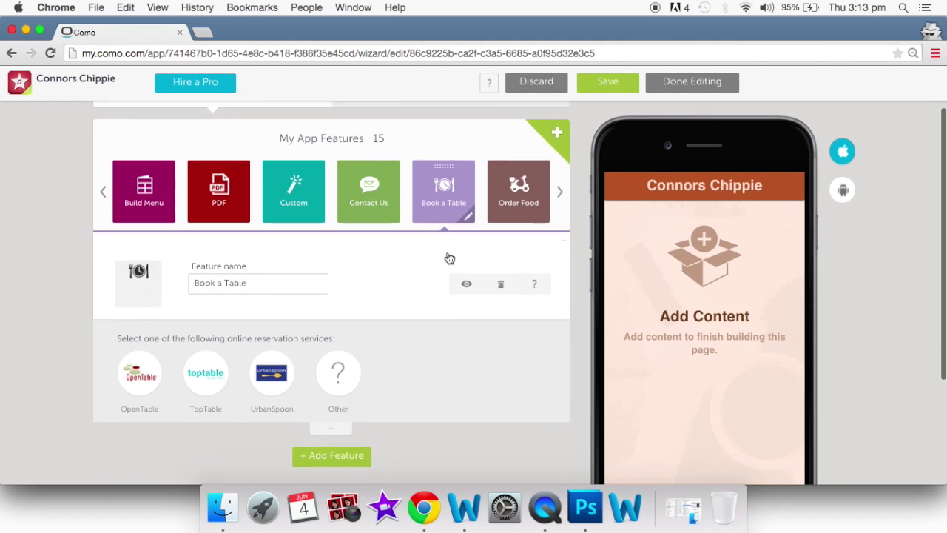
pyautogui.scroll(-1, 447, 257)
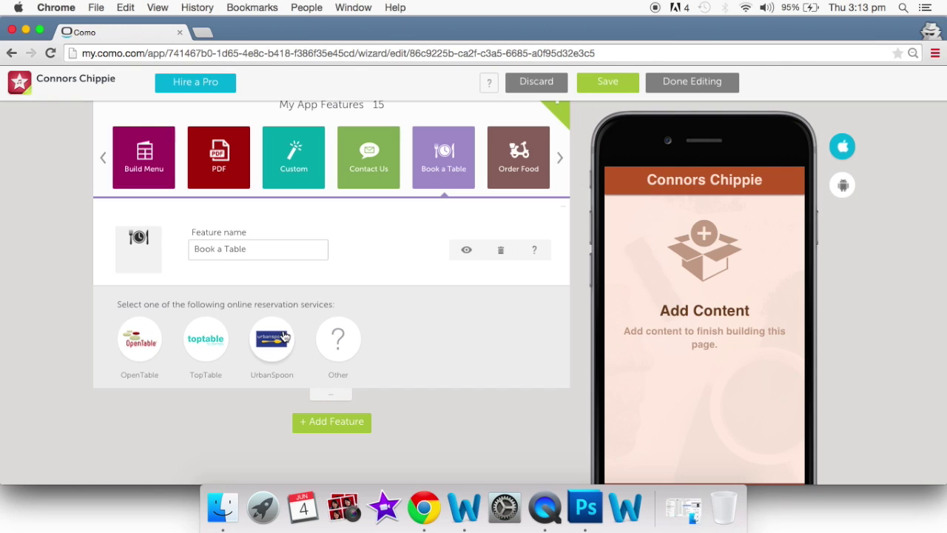
pyautogui.click(341, 340)
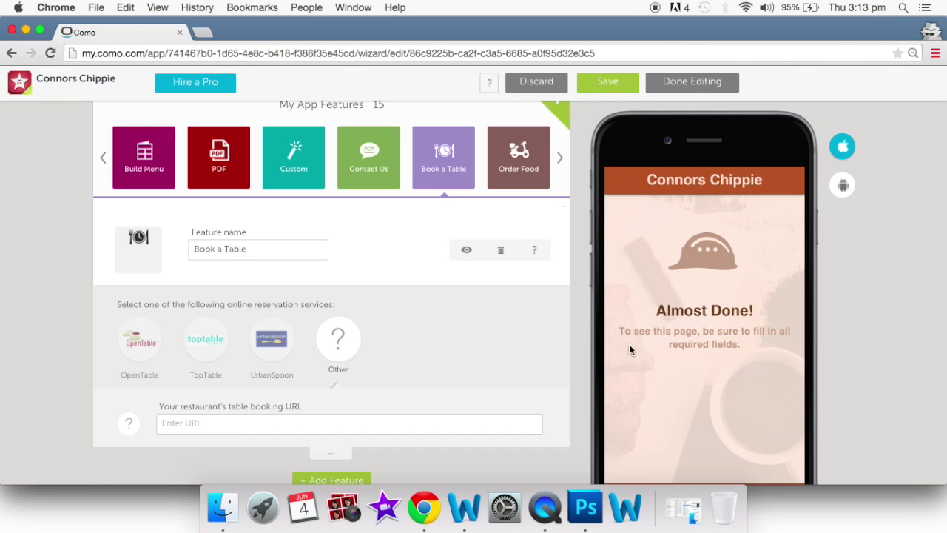
pyautogui.click(522, 157)
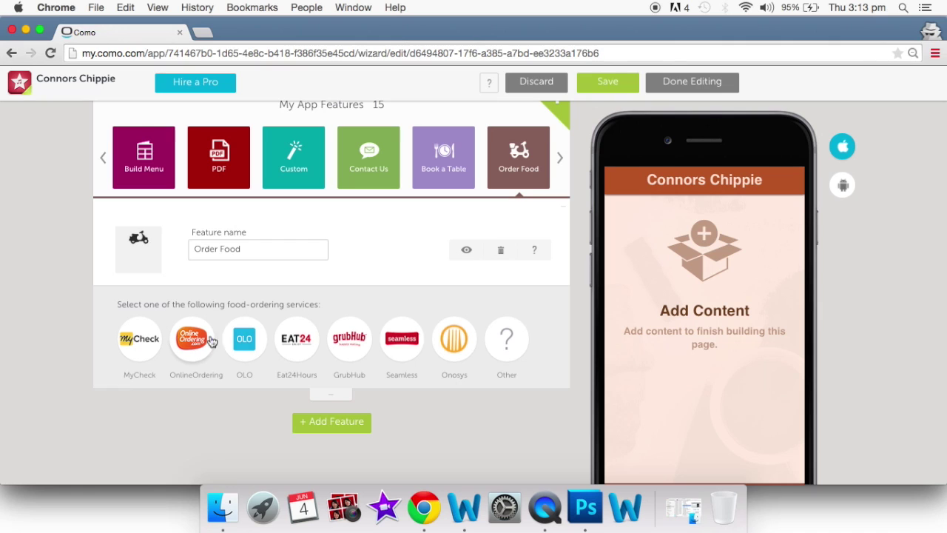
pyautogui.click(362, 336)
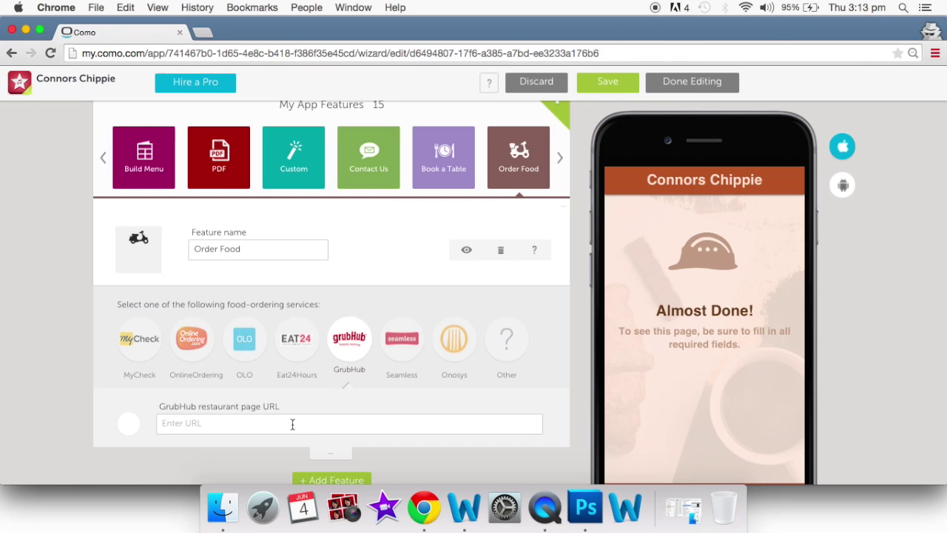
# Delete the Order Food feature from the app.
pyautogui.scroll(2, 292, 424)
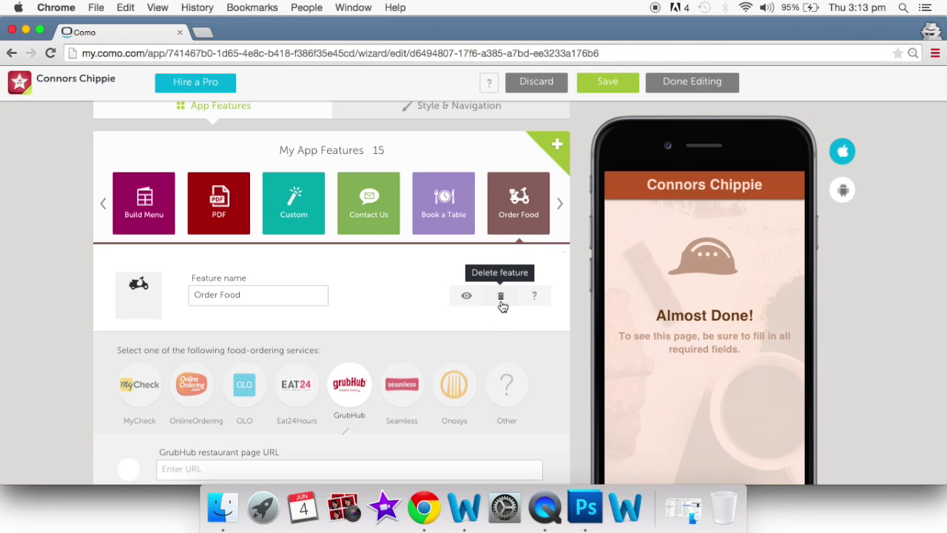
pyautogui.click(501, 298)
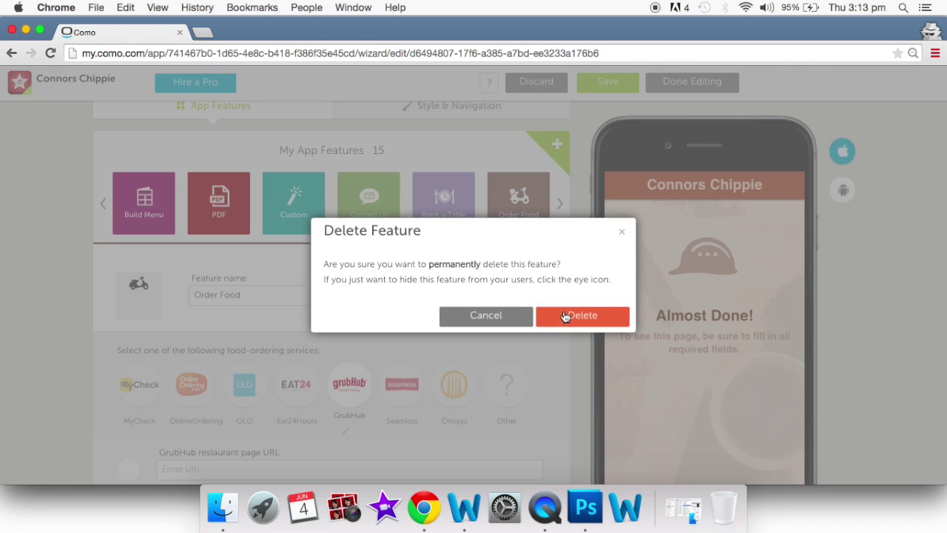
pyautogui.click(563, 317)
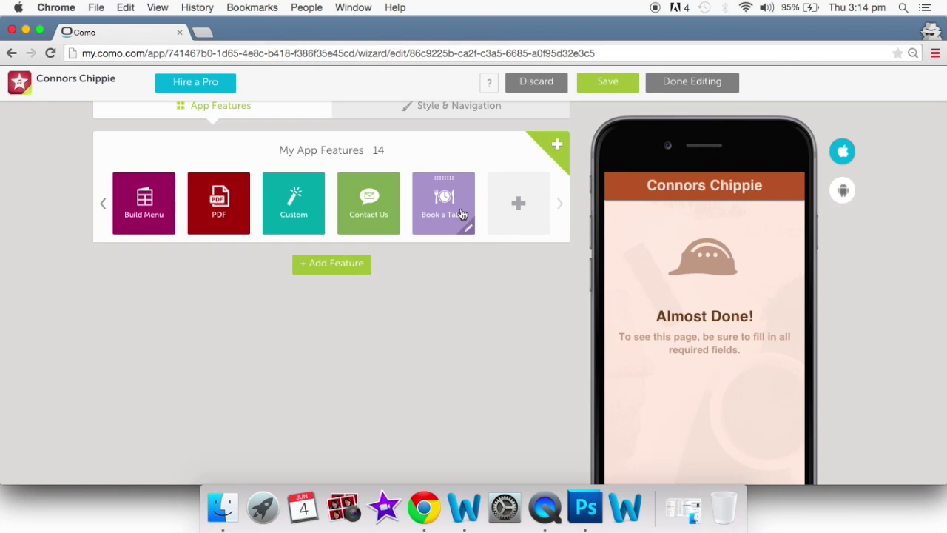
pyautogui.click(462, 214)
# Delete the Book a Table feature and scroll the feature strip back to About Us.
pyautogui.click(508, 305)
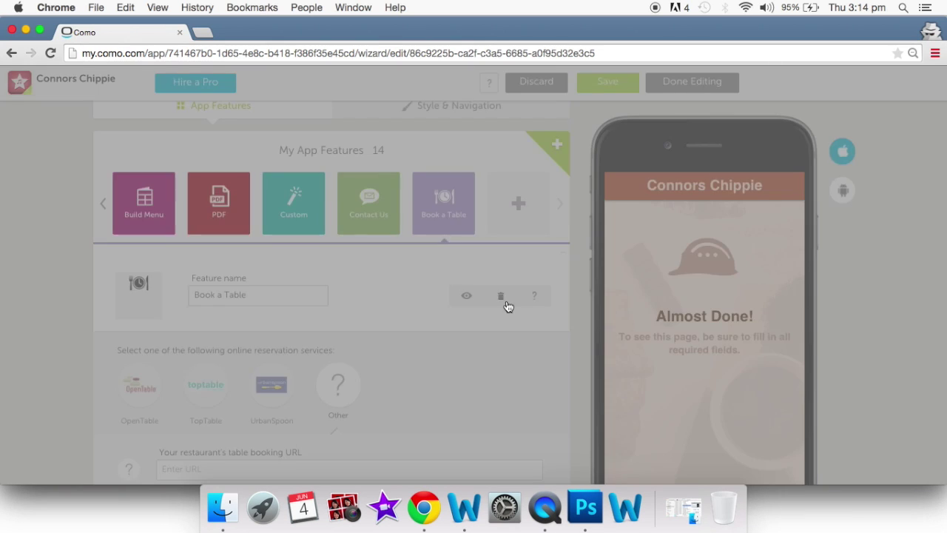
pyautogui.click(566, 318)
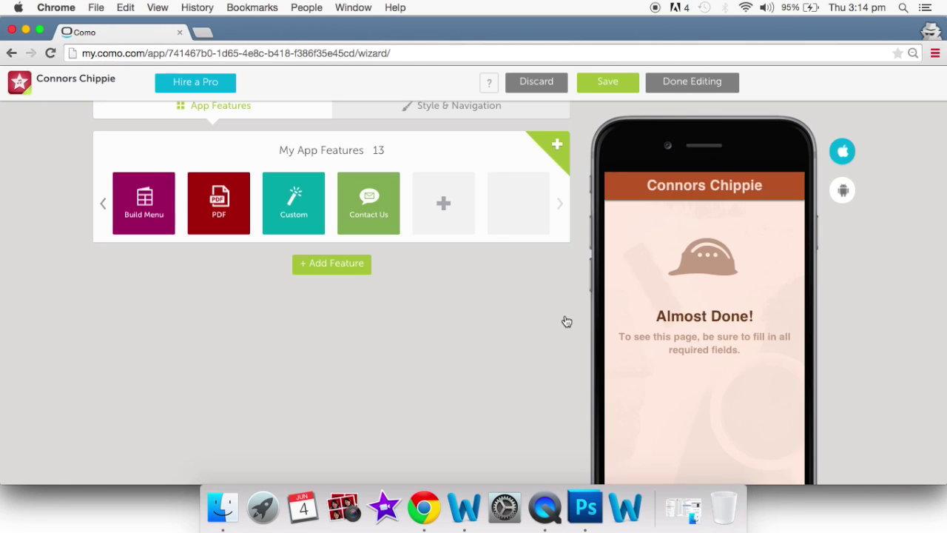
pyautogui.click(104, 208)
pyautogui.click(104, 207)
pyautogui.click(104, 208)
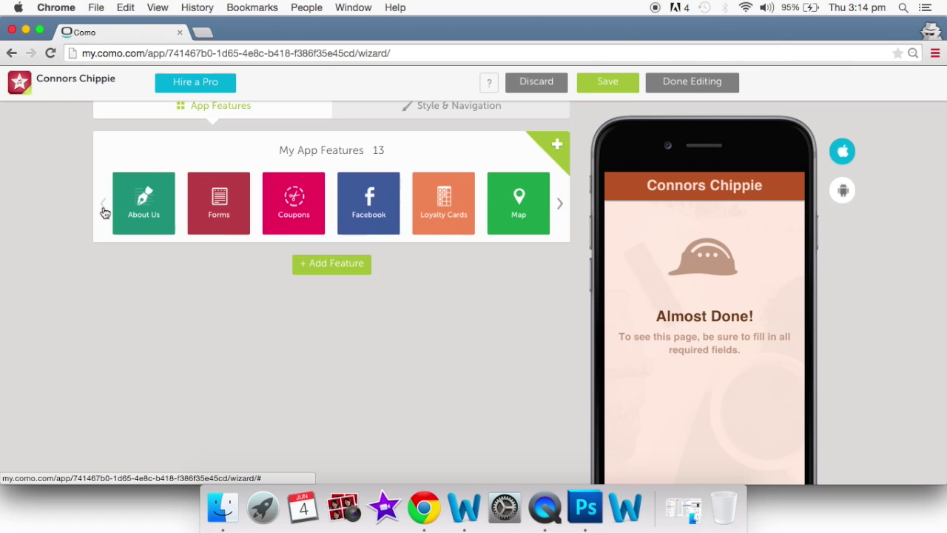
# Review About Us title, description and weekday hours, adding then removing a Services detail.
pyautogui.click(154, 205)
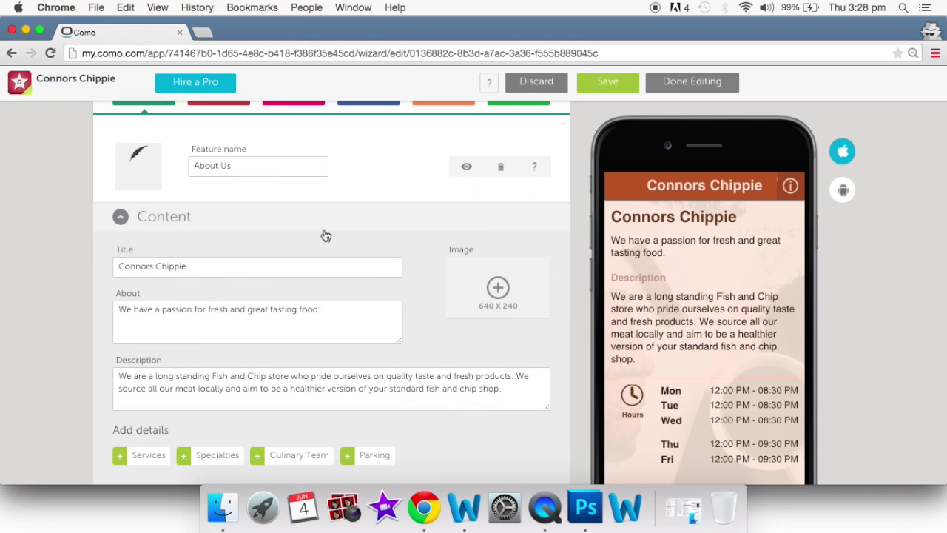
pyautogui.scroll(-3, 326, 236)
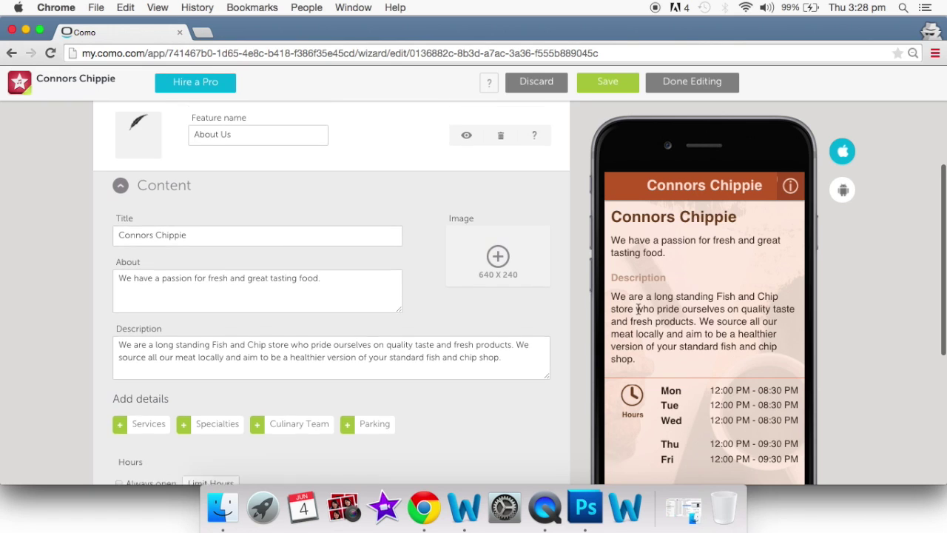
pyautogui.scroll(3, 638, 309)
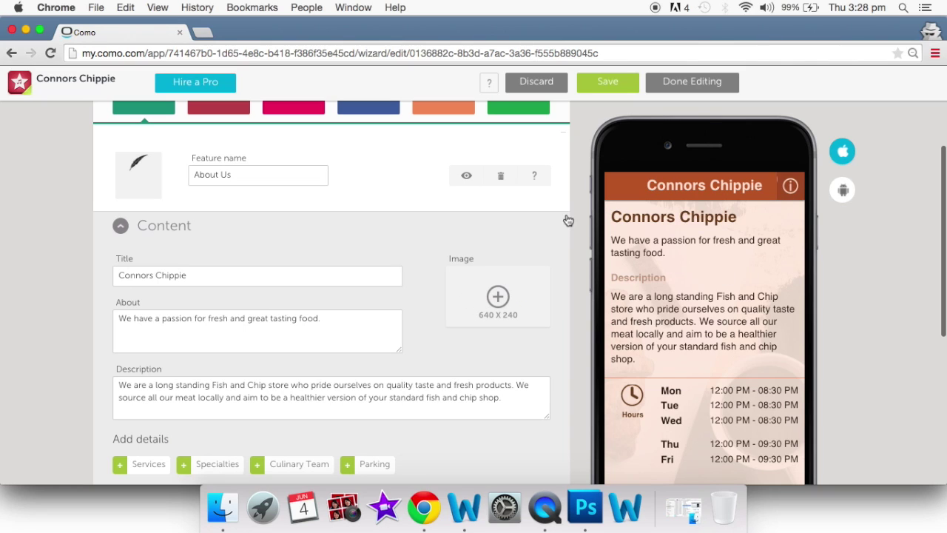
pyautogui.scroll(-4, 568, 220)
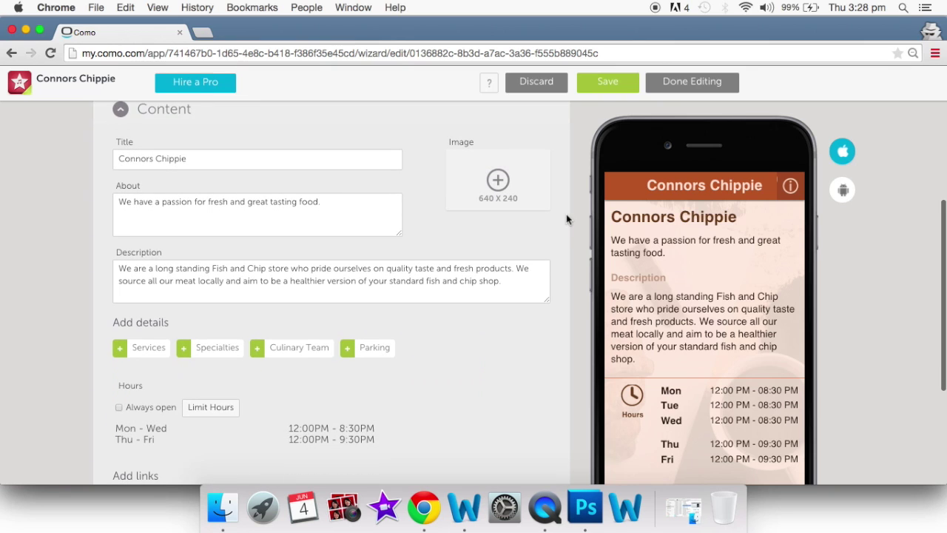
pyautogui.scroll(-3, 566, 214)
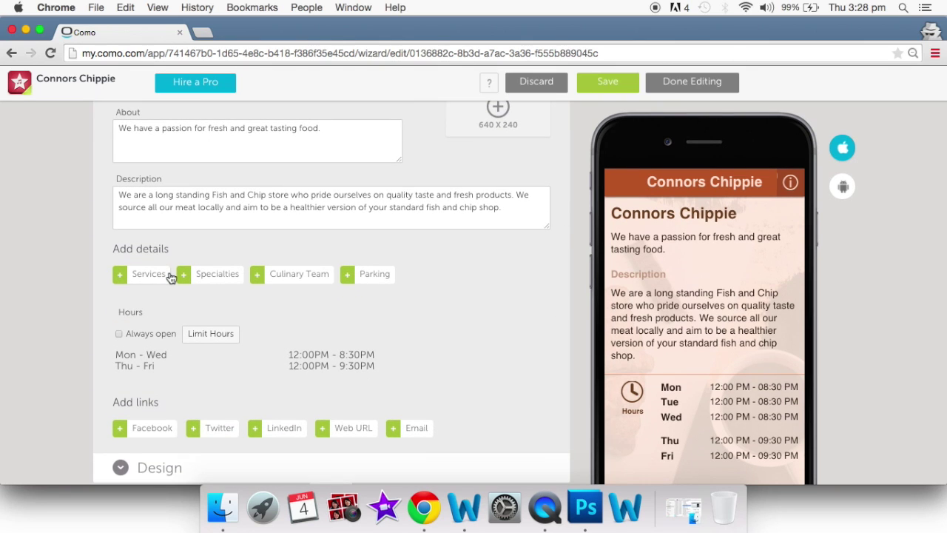
pyautogui.click(126, 281)
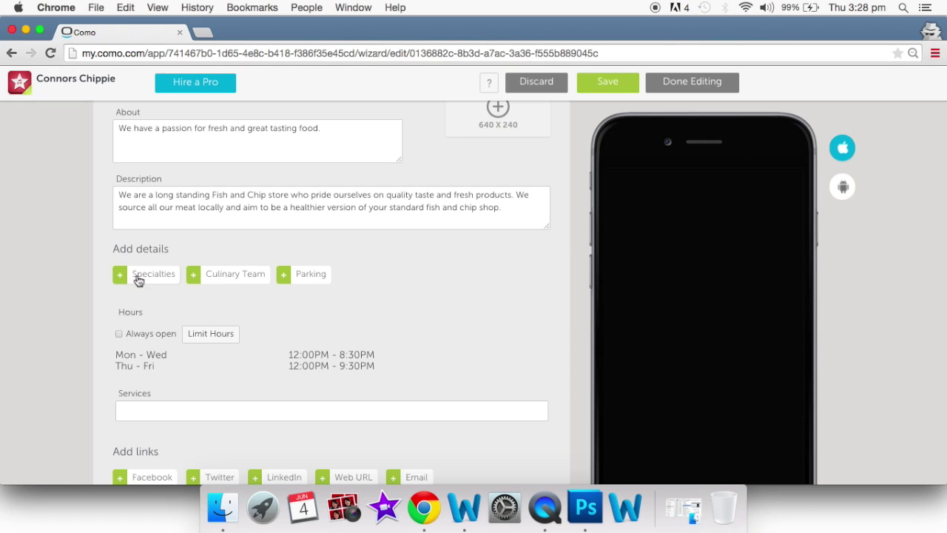
pyautogui.scroll(-5, 662, 382)
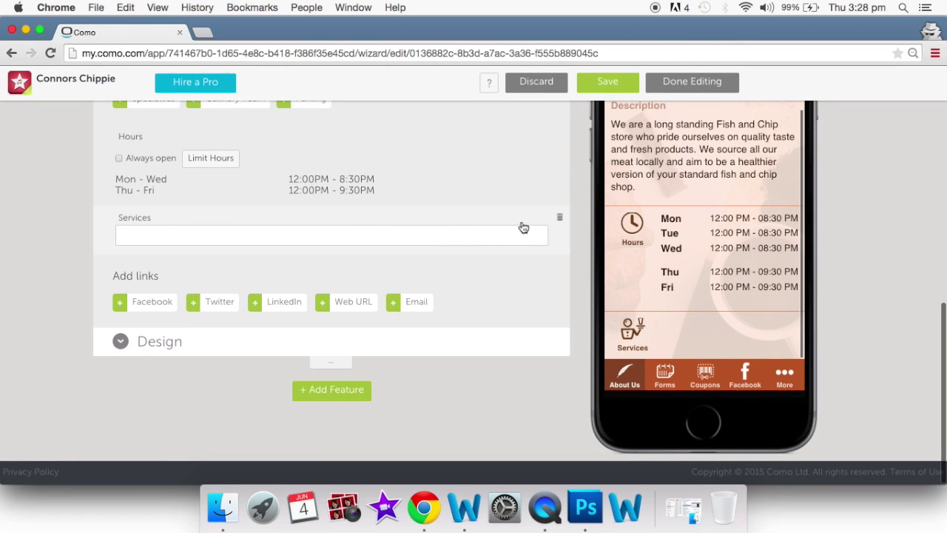
pyautogui.click(559, 218)
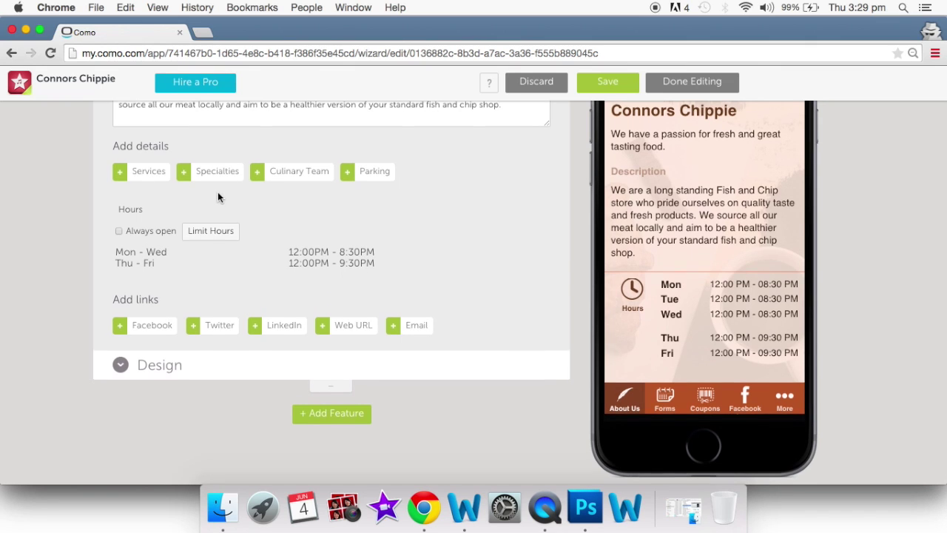
pyautogui.scroll(-1, 217, 194)
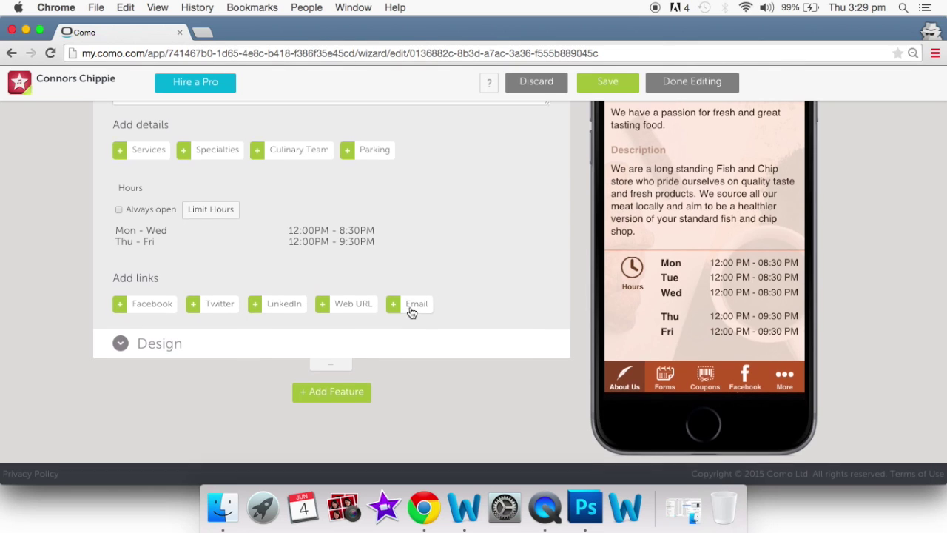
pyautogui.scroll(3, 411, 312)
pyautogui.scroll(1, 412, 312)
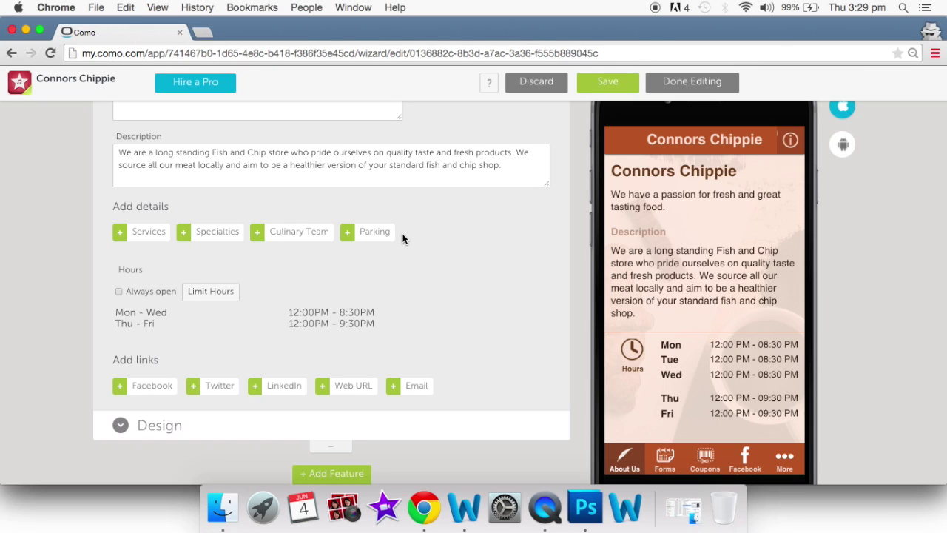
# Add Saturday and Sunday hours from 12:00 until 21:00 to About Us.
pyautogui.click(209, 296)
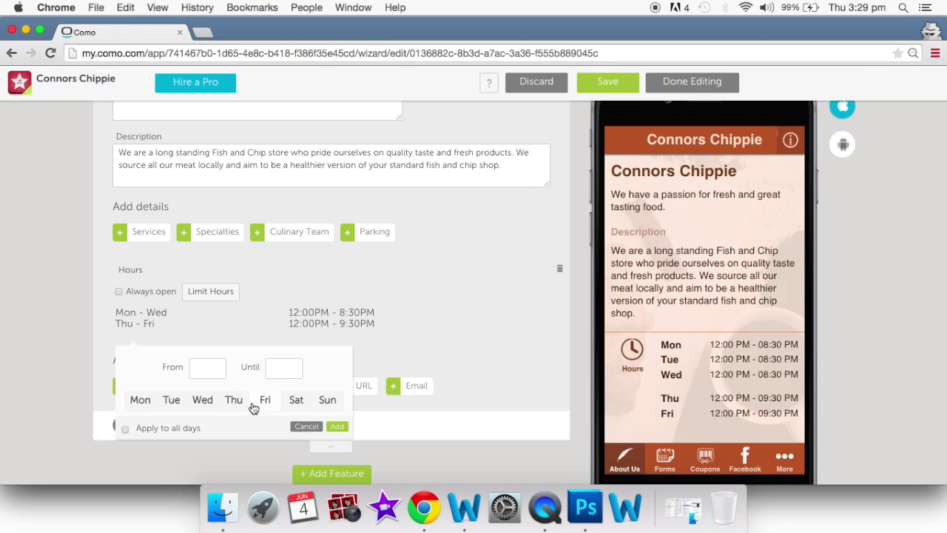
pyautogui.click(328, 411)
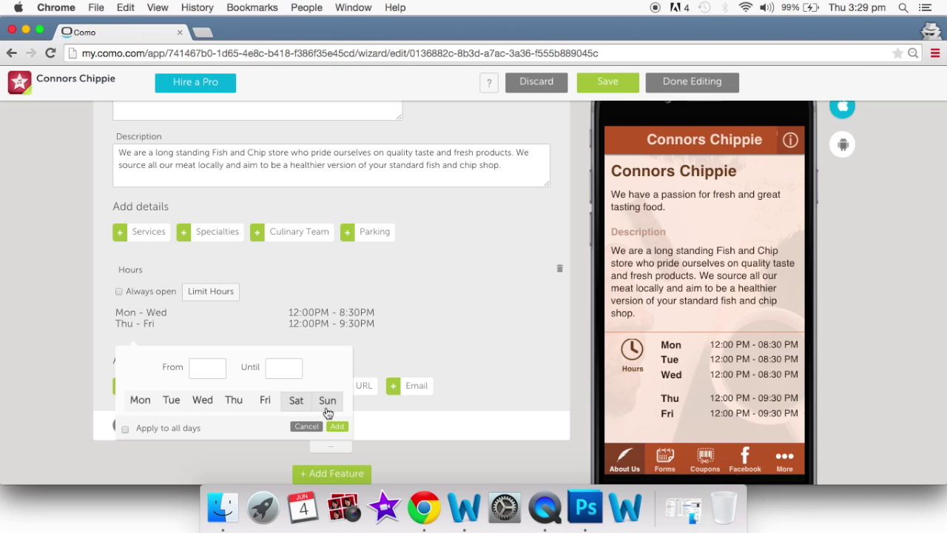
pyautogui.click(199, 371)
pyautogui.write('12')
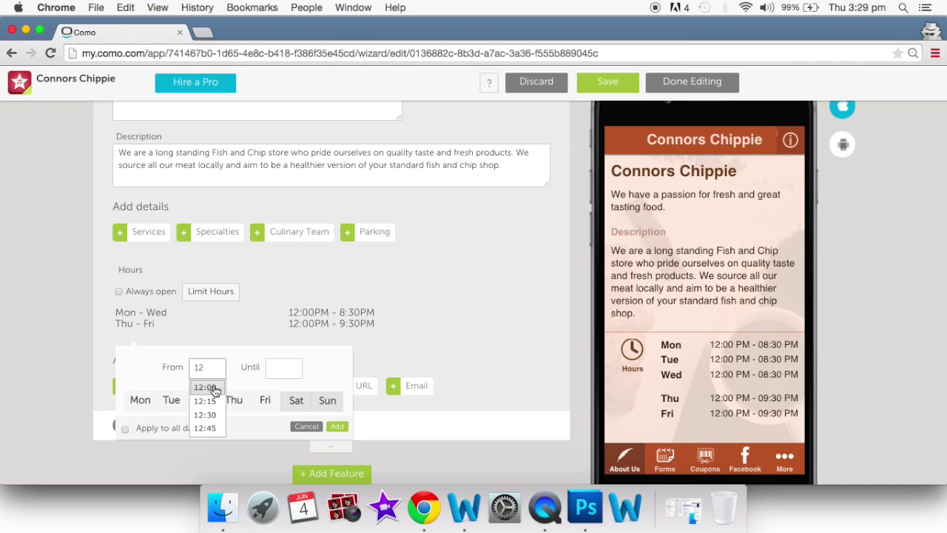
pyautogui.click(215, 387)
pyautogui.click(275, 366)
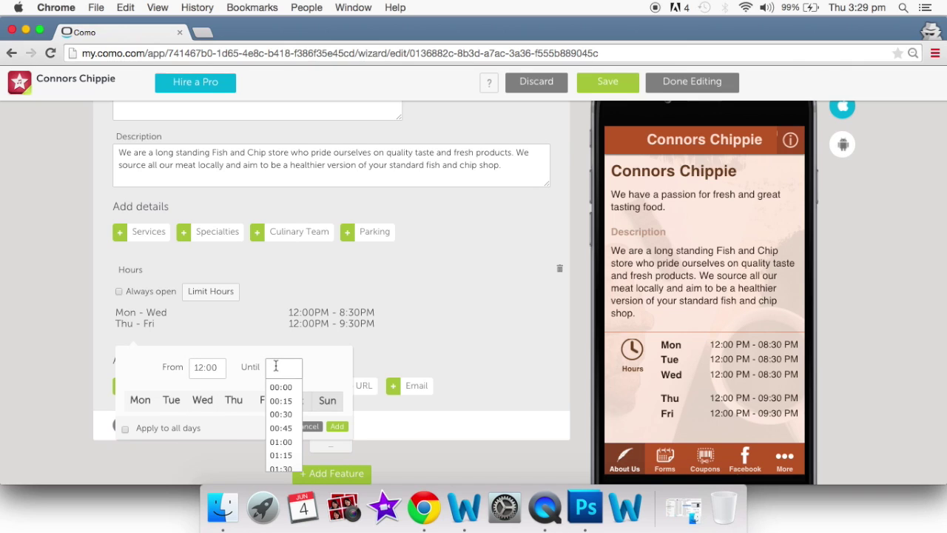
pyautogui.write('21')
pyautogui.click(286, 390)
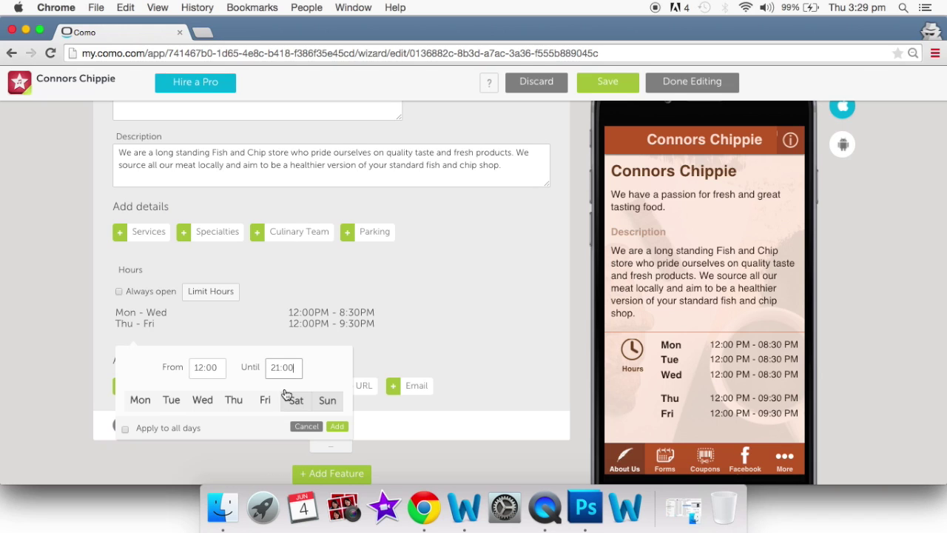
pyautogui.click(336, 427)
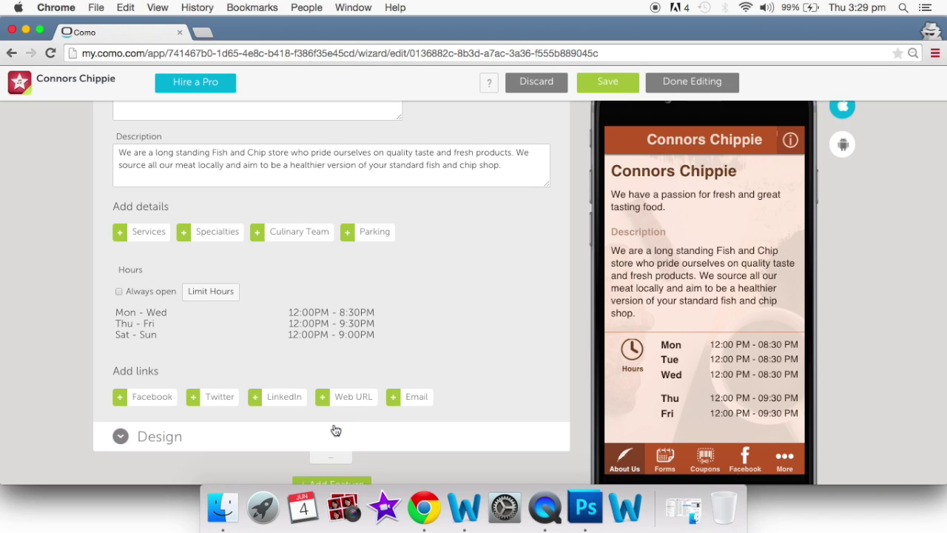
pyautogui.scroll(-2, 725, 375)
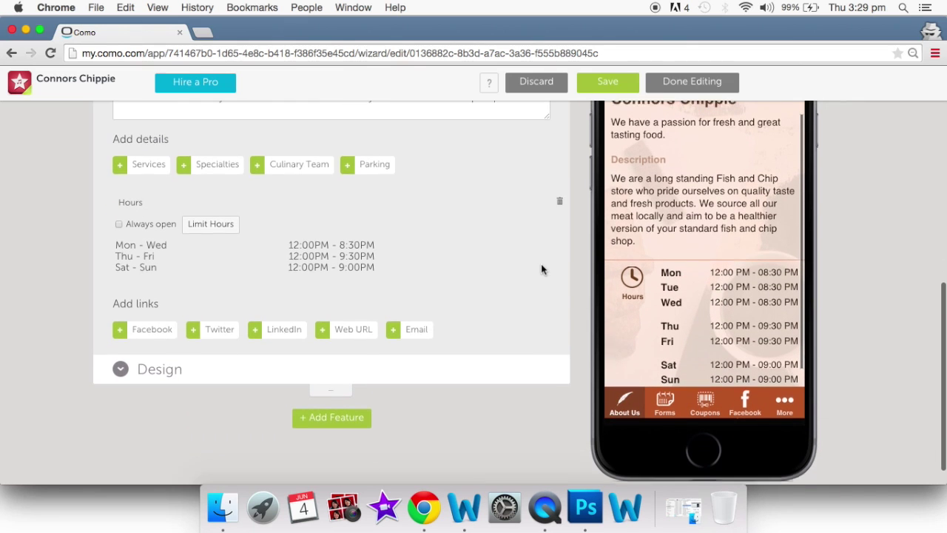
pyautogui.scroll(10, 541, 266)
pyautogui.scroll(-2, 542, 270)
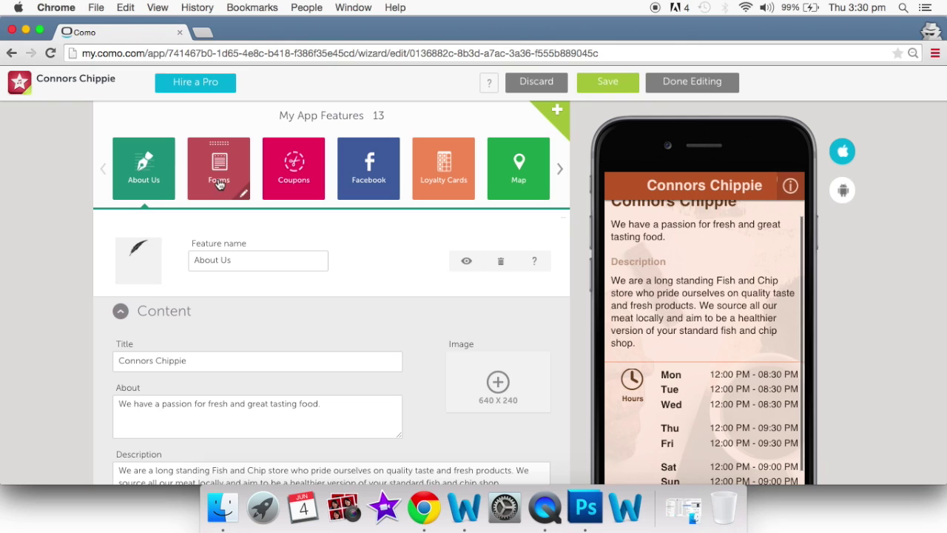
pyautogui.click(227, 175)
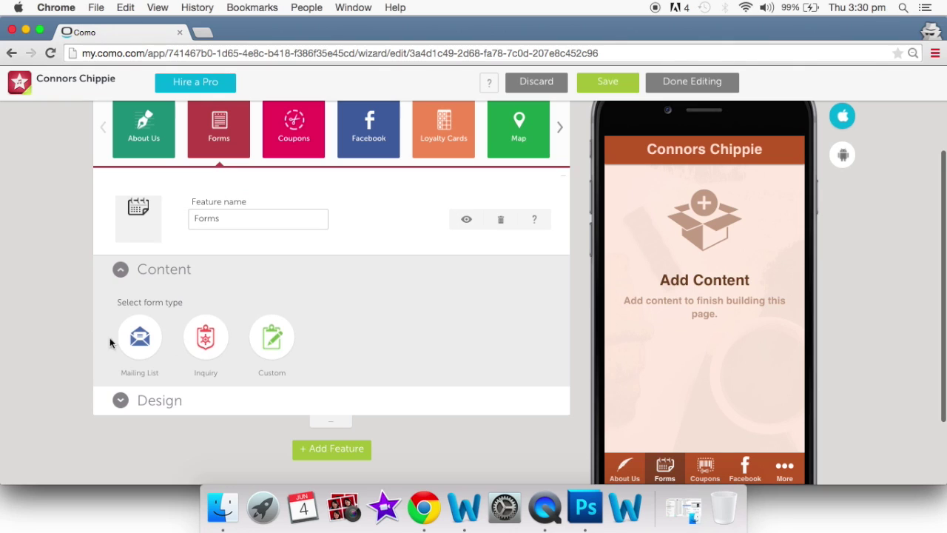
pyautogui.click(207, 339)
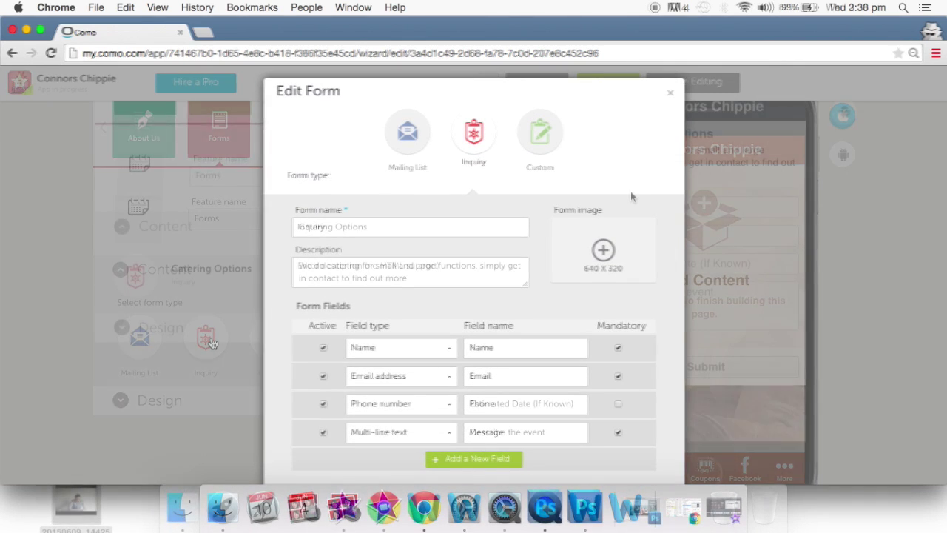
pyautogui.scroll(-1, 631, 196)
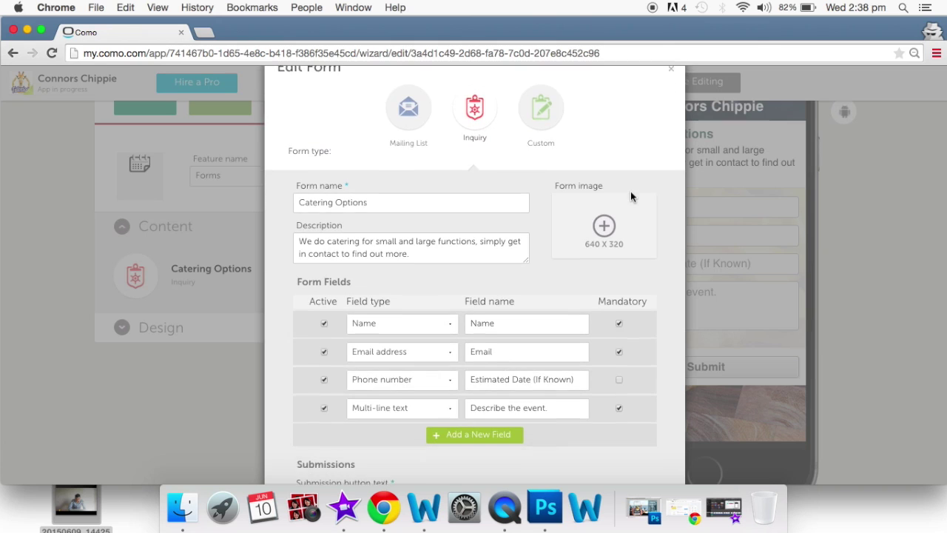
pyautogui.scroll(-2, 626, 196)
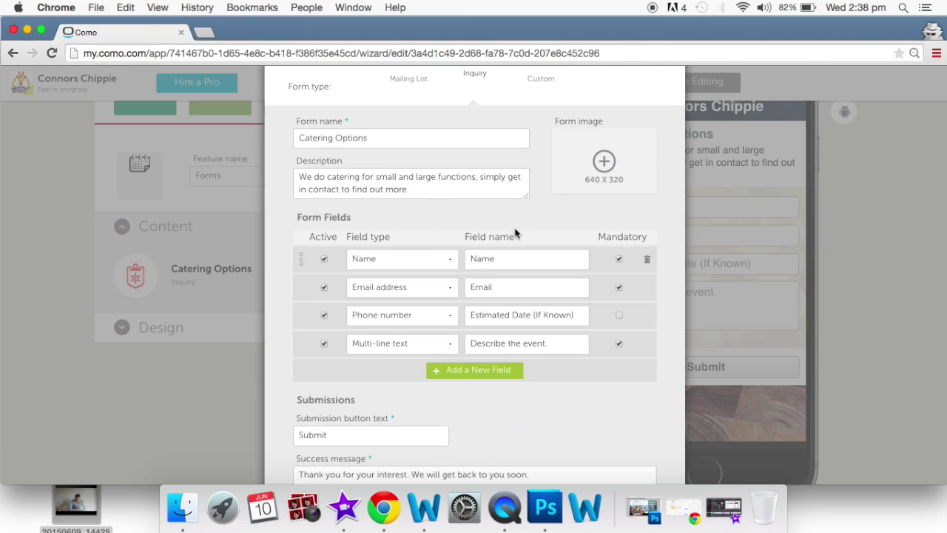
pyautogui.scroll(1, 478, 177)
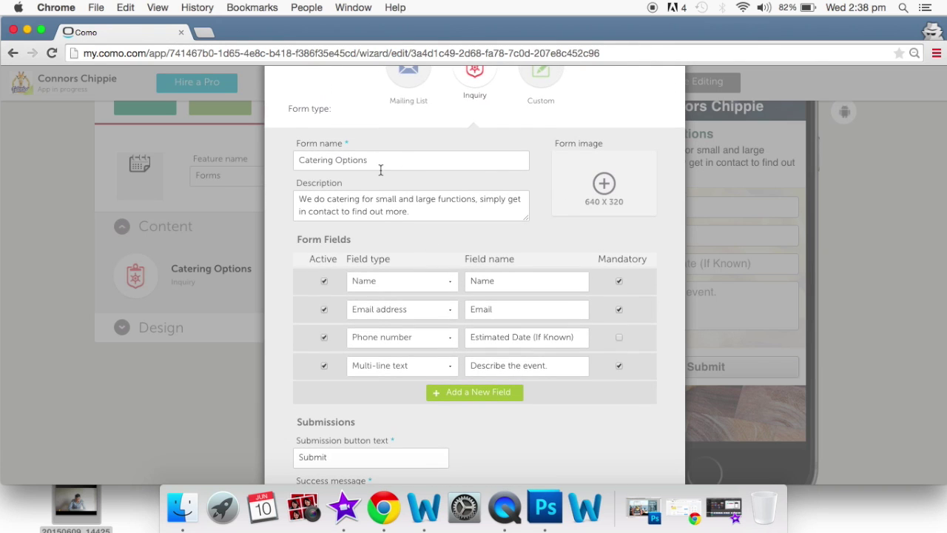
pyautogui.scroll(-2, 381, 170)
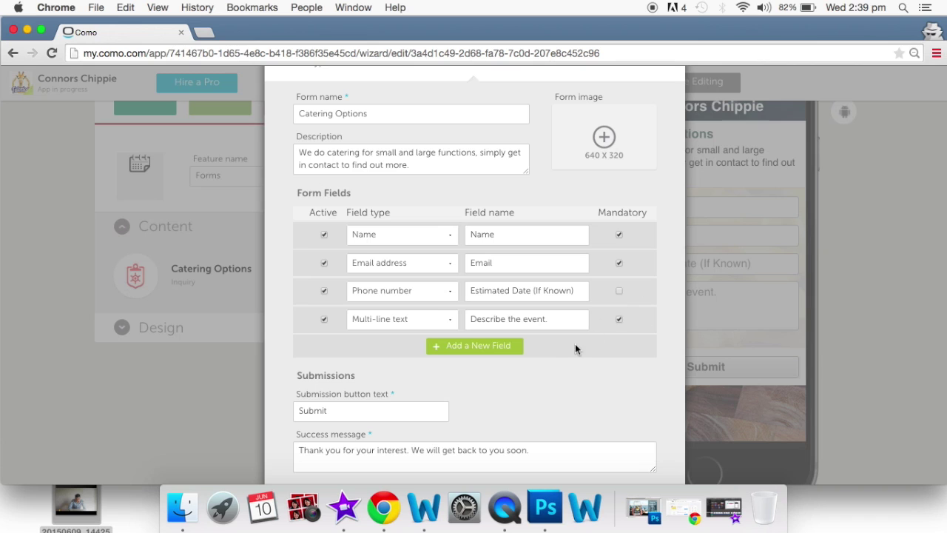
# Add an extra field to the Catering Options form, then delete it to keep four fields.
pyautogui.click(491, 350)
pyautogui.scroll(-1, 490, 355)
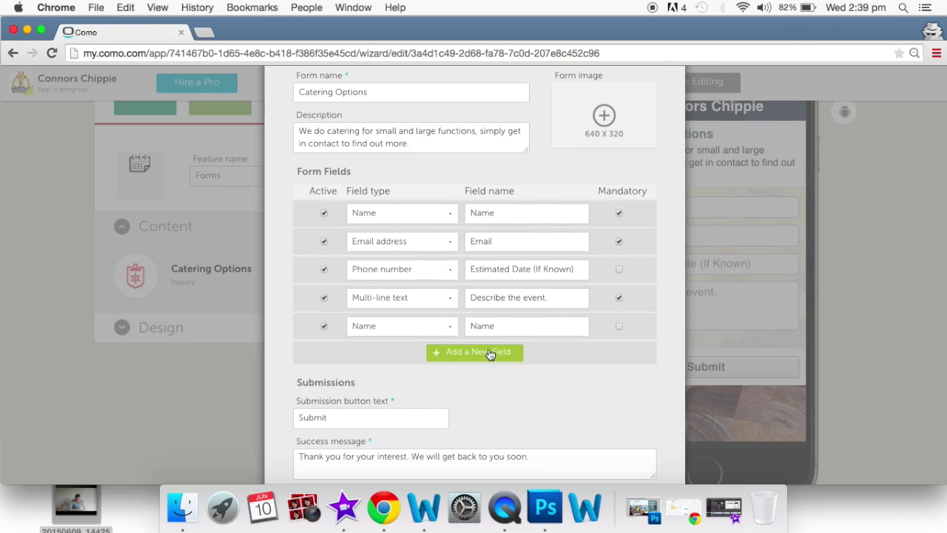
pyautogui.click(448, 324)
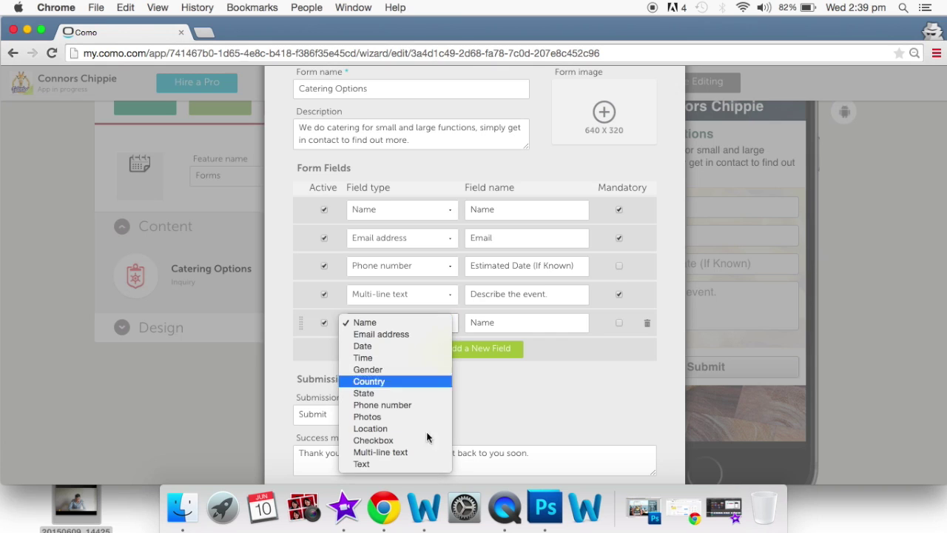
pyautogui.click(472, 398)
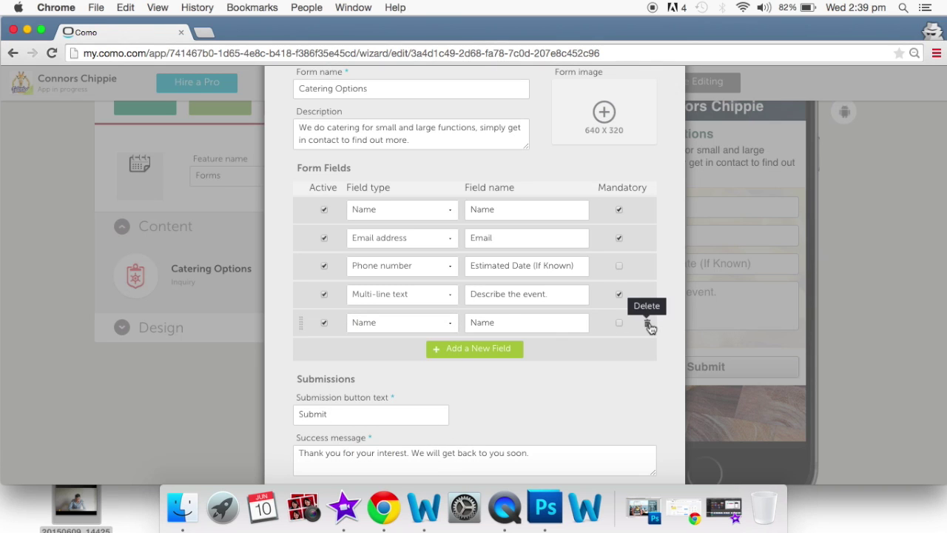
pyautogui.click(645, 322)
pyautogui.scroll(-1, 649, 326)
pyautogui.scroll(-2, 651, 329)
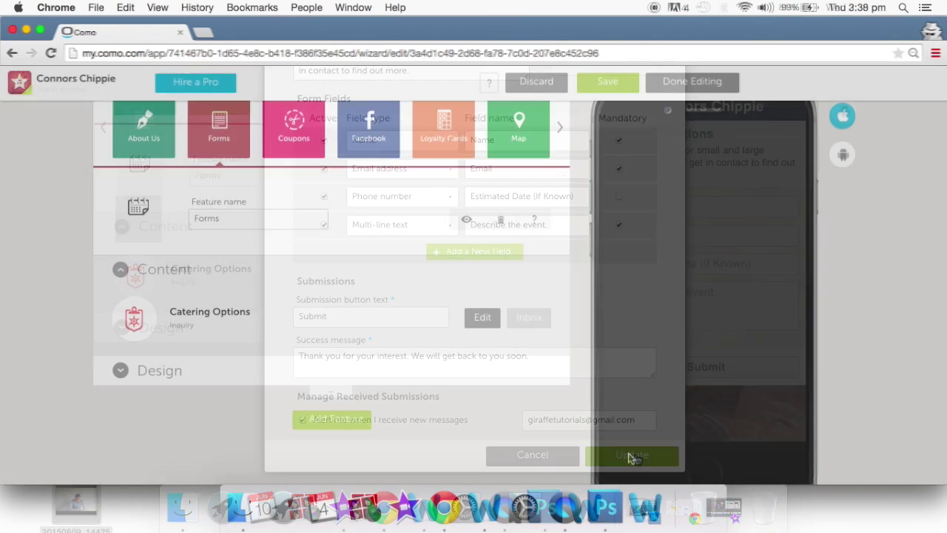
# Bring up the Coupons feature editor, which has no coupon content yet.
pyautogui.scroll(1, 628, 453)
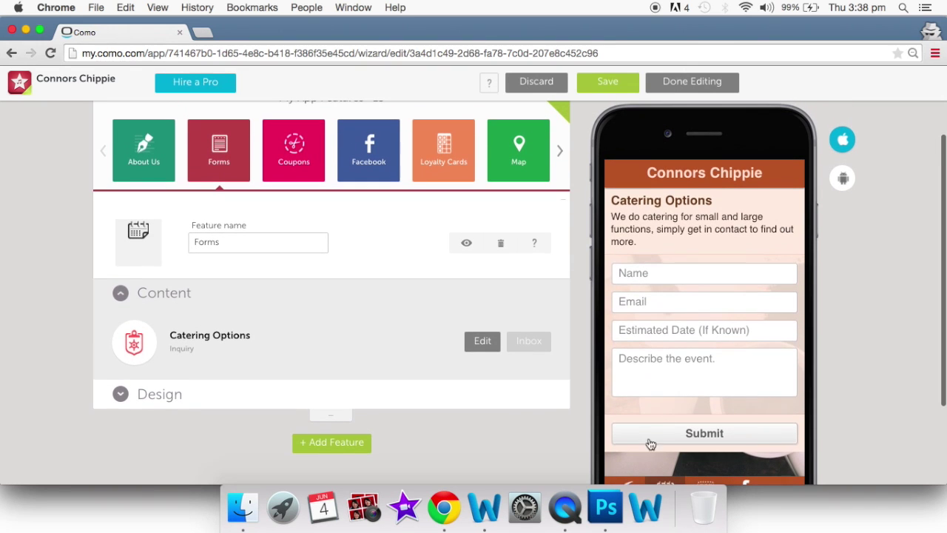
pyautogui.scroll(5, 489, 398)
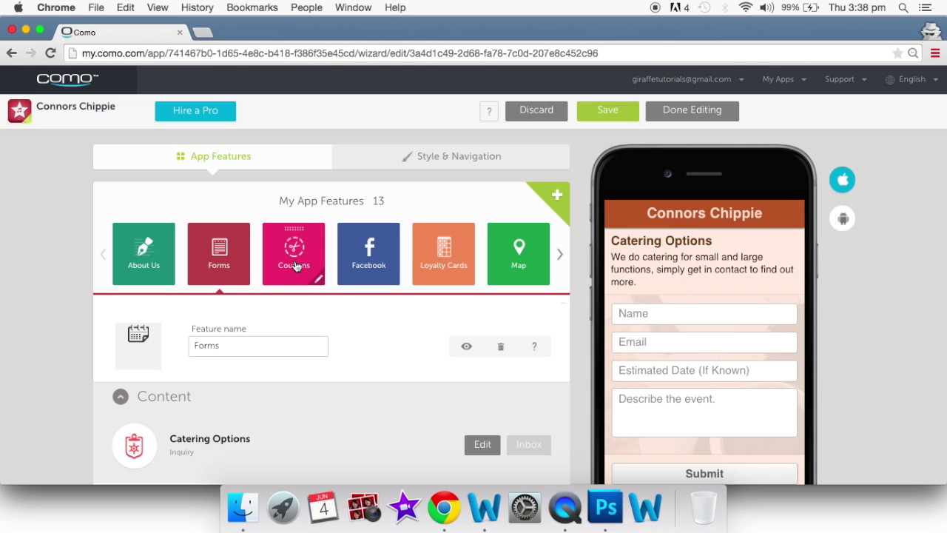
pyautogui.click(294, 266)
pyautogui.scroll(-1, 318, 367)
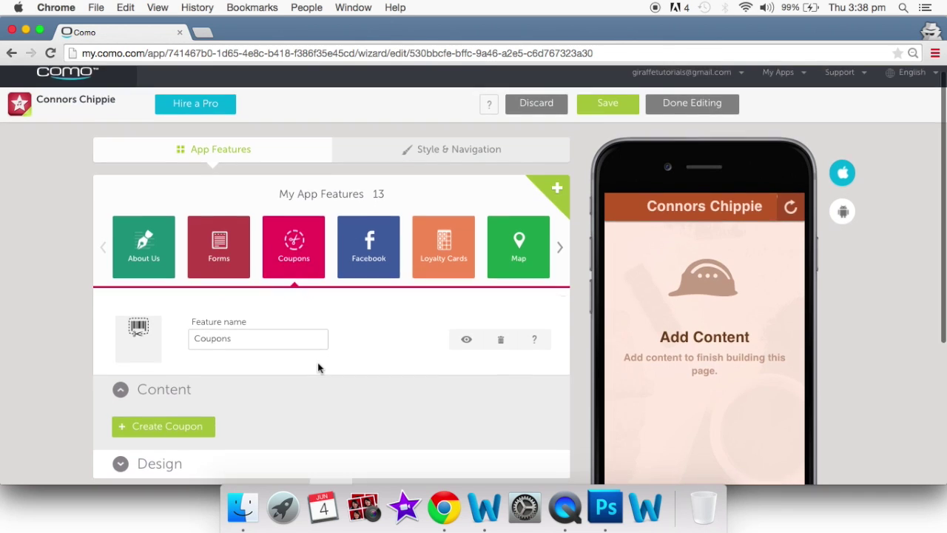
pyautogui.scroll(-2, 318, 368)
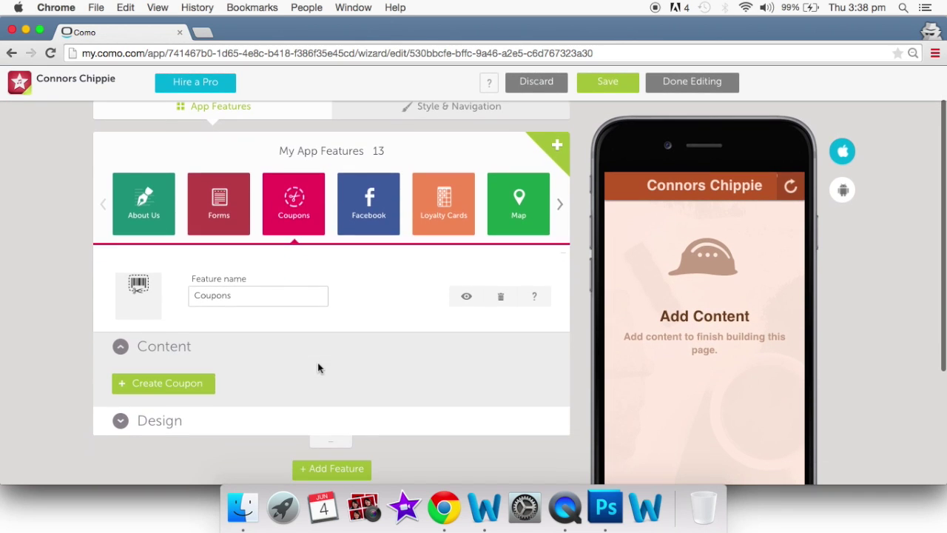
# Start a new coupon and set its currency to NZD.
pyautogui.click(190, 395)
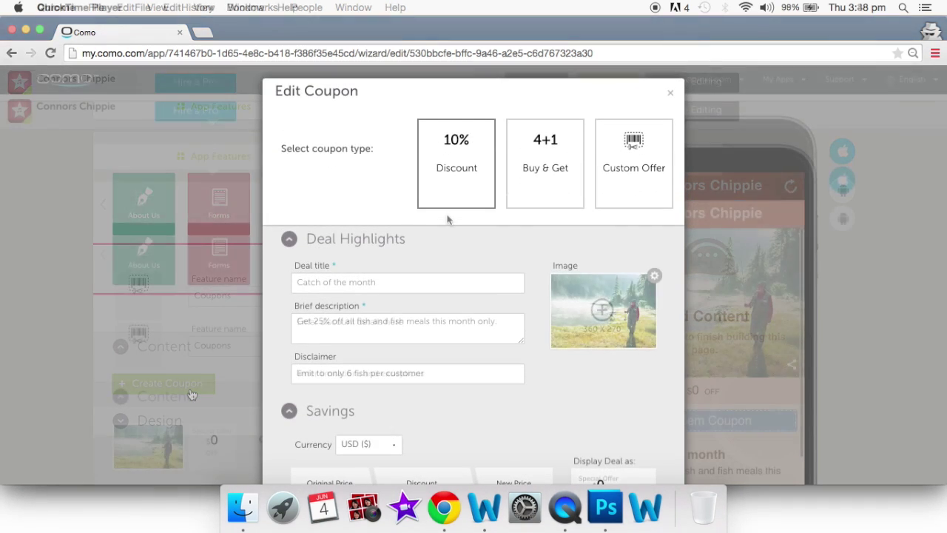
pyautogui.scroll(-3, 497, 347)
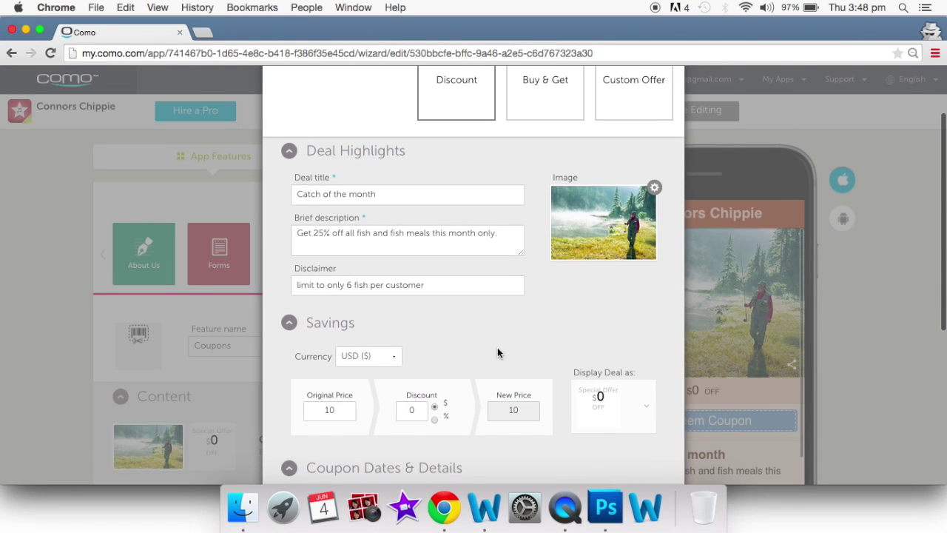
pyautogui.moveTo(611, 229)
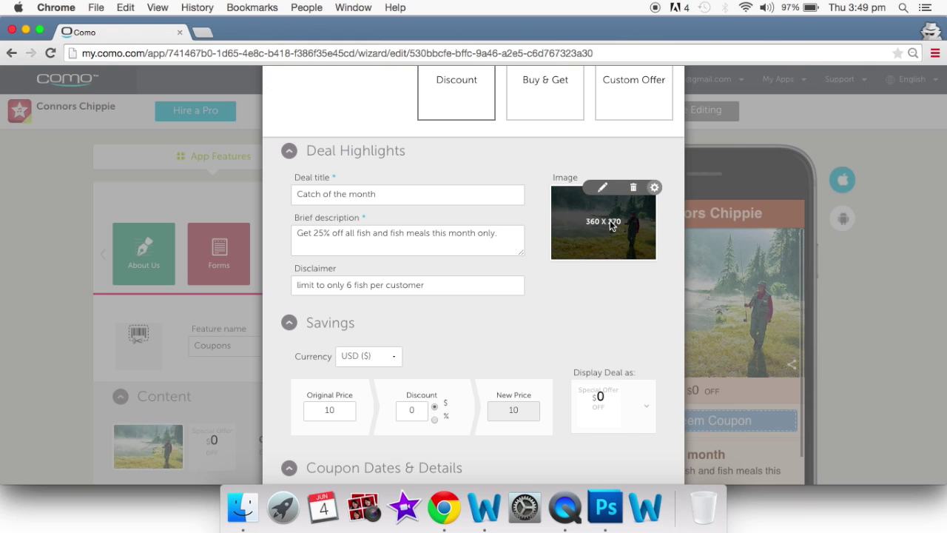
pyautogui.scroll(3, 611, 227)
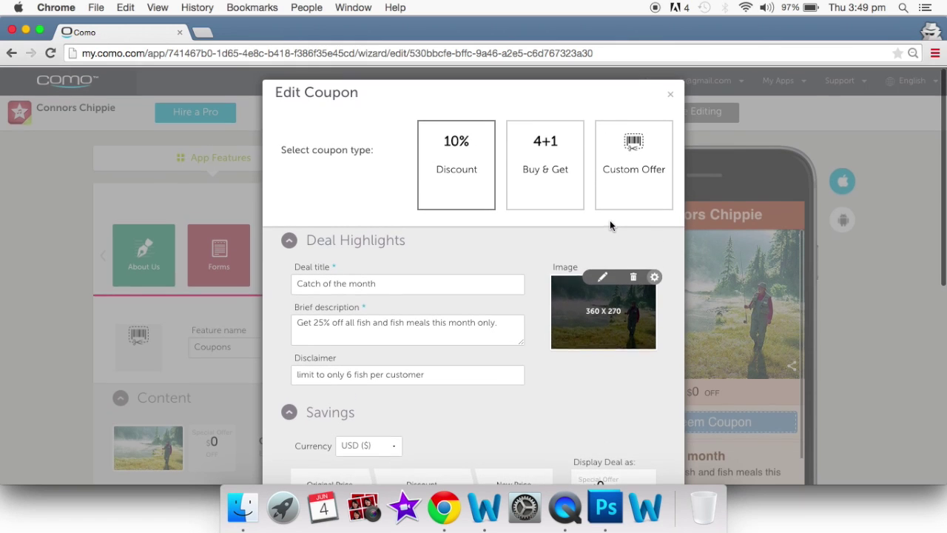
pyautogui.scroll(-3, 493, 258)
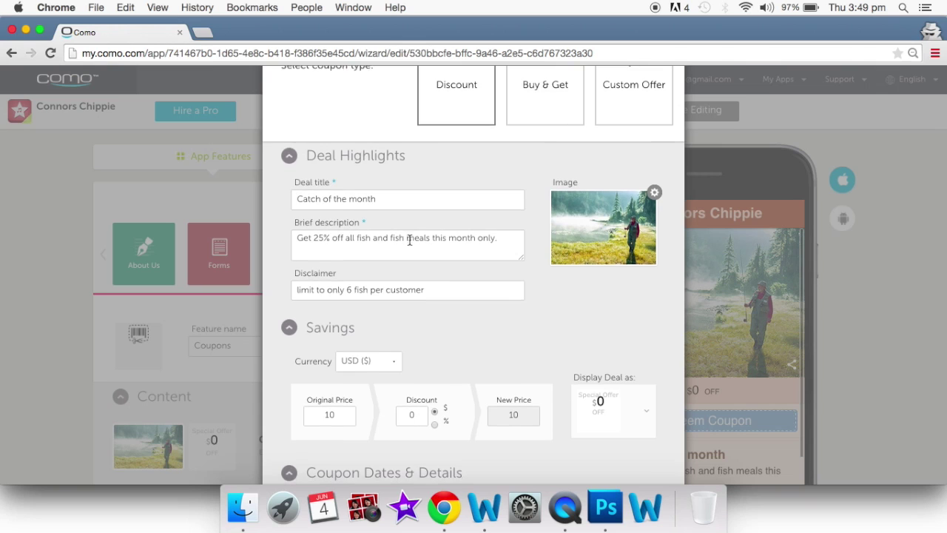
pyautogui.scroll(-3, 408, 239)
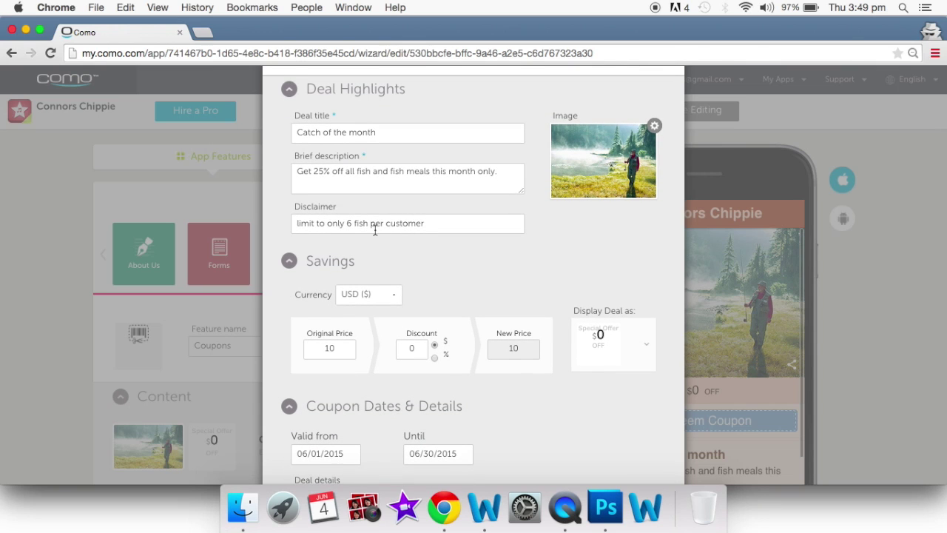
pyautogui.scroll(-4, 376, 230)
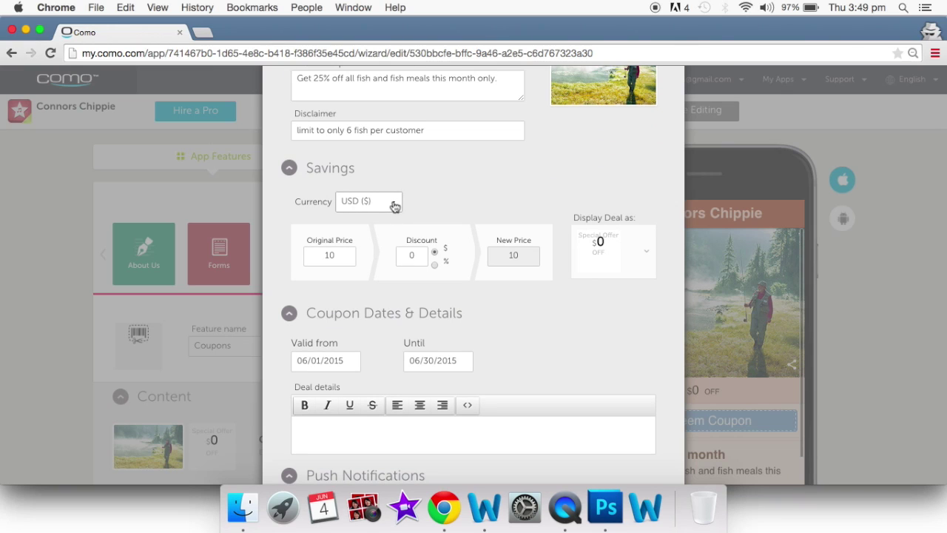
pyautogui.click(394, 206)
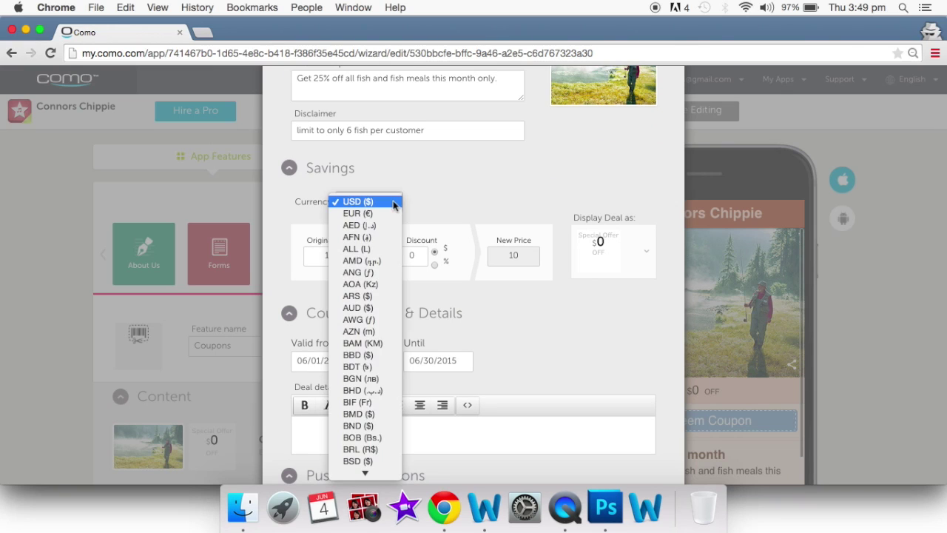
pyautogui.scroll(-10, 393, 205)
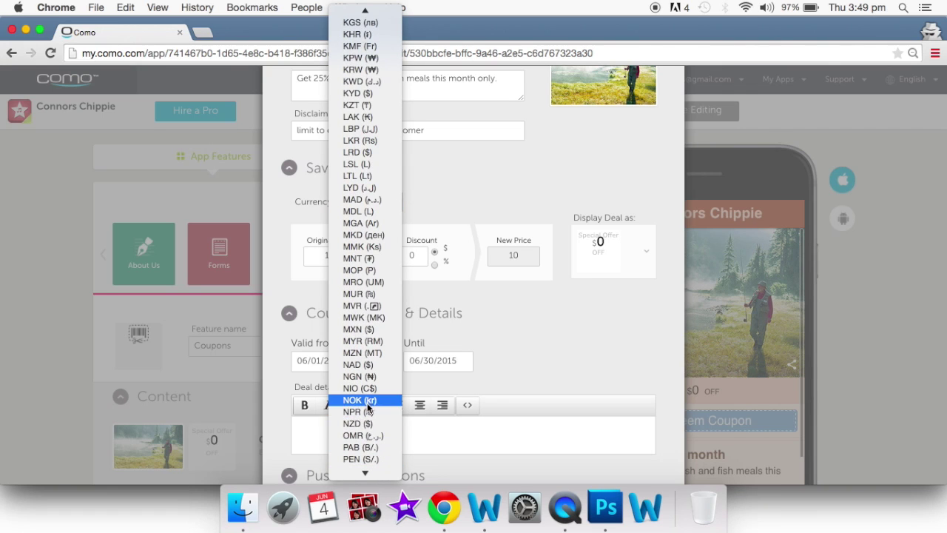
pyautogui.click(367, 424)
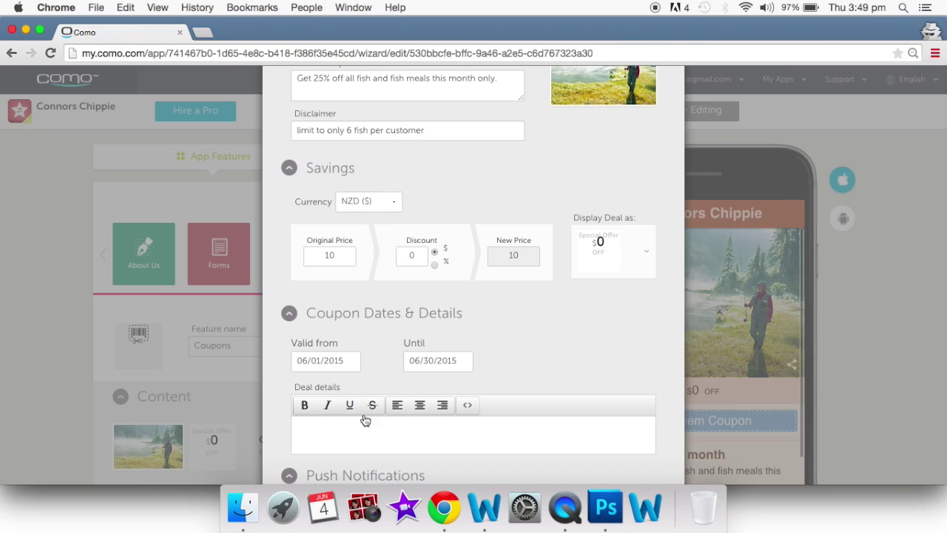
# Enter an original price of 20 and a 5 percent discount.
pyautogui.scroll(2, 361, 399)
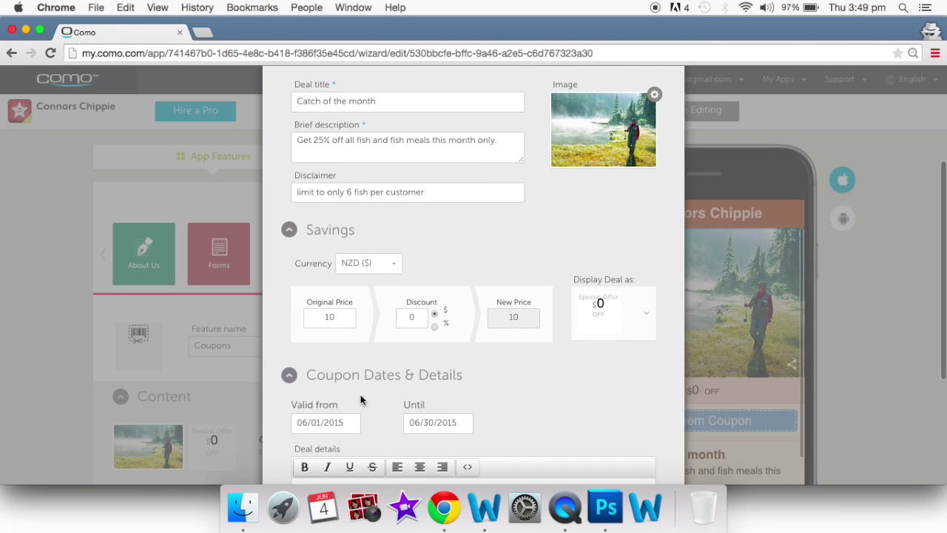
pyautogui.scroll(2, 361, 399)
pyautogui.scroll(1, 360, 399)
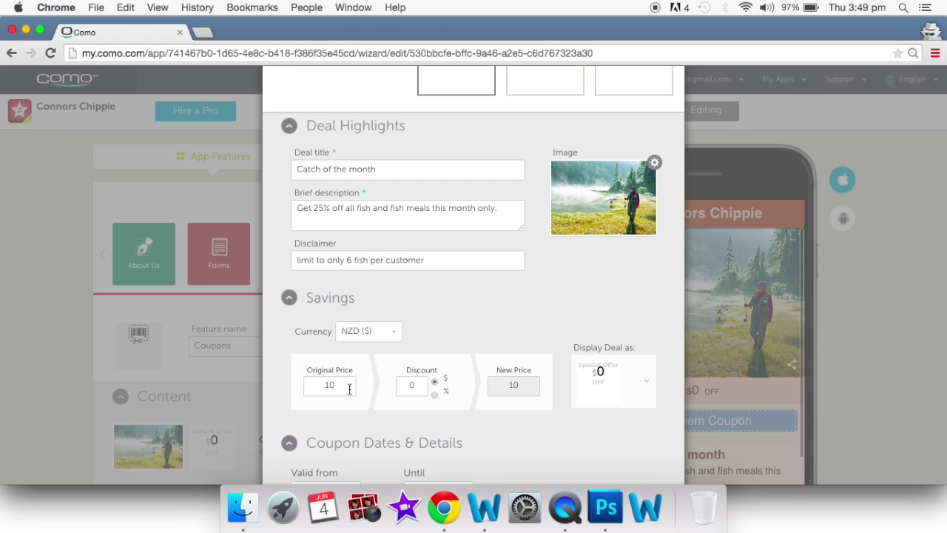
pyautogui.doubleClick(334, 386)
pyautogui.write('20')
pyautogui.click(422, 384)
pyautogui.press('BackSpace')
pyautogui.write('5')
pyautogui.click(435, 396)
# Clear the original price and change the discount to 25%.
pyautogui.scroll(1, 515, 386)
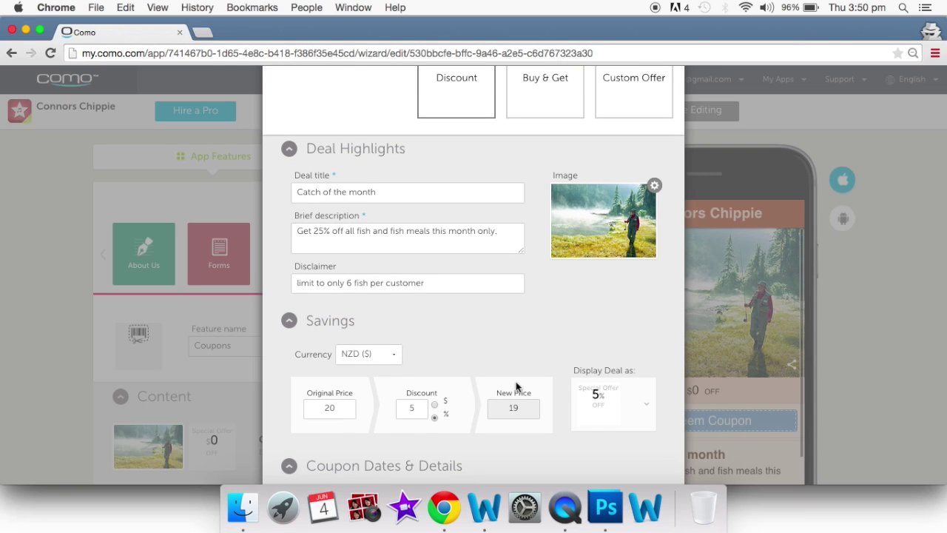
pyautogui.scroll(2, 516, 385)
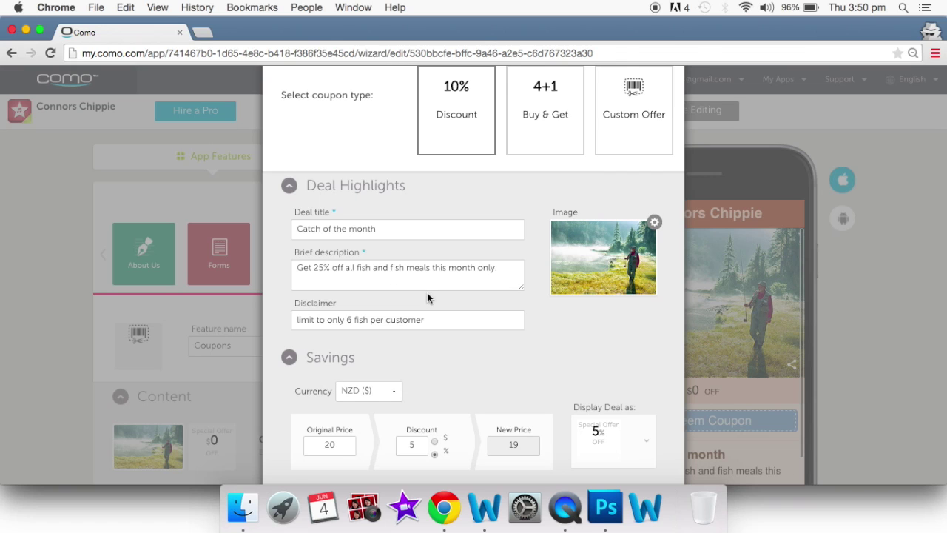
pyautogui.scroll(-3, 427, 298)
pyautogui.click(344, 345)
pyautogui.press('BackSpace')
pyautogui.press('BackSpace')
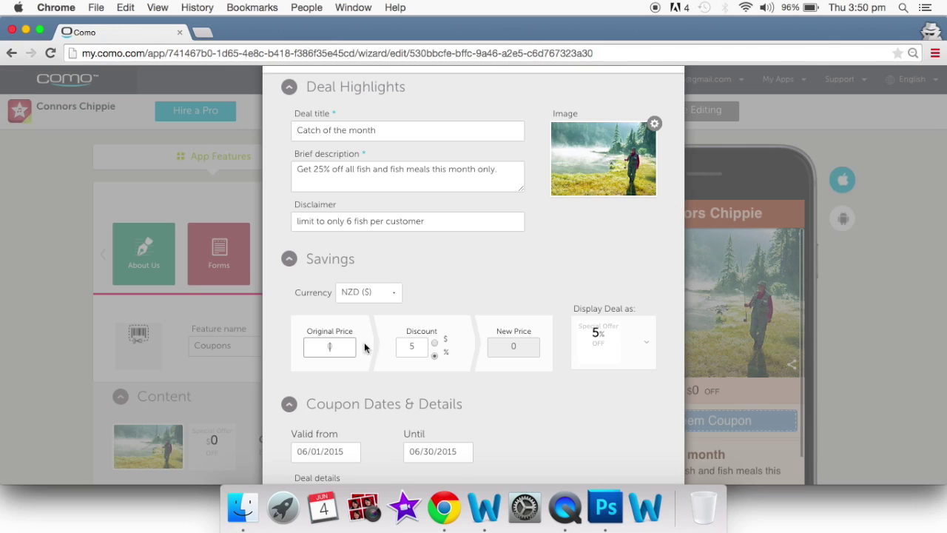
pyautogui.doubleClick(421, 346)
pyautogui.press('BackSpace')
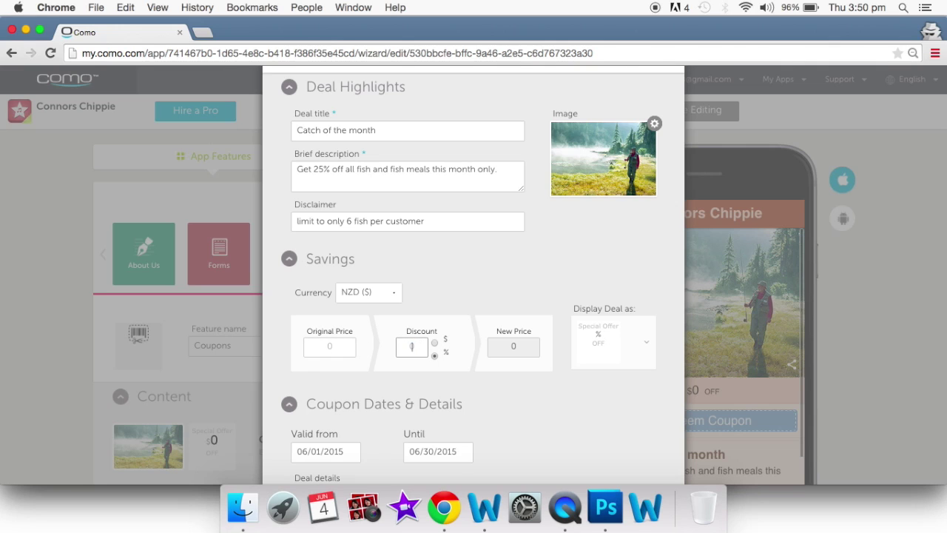
pyautogui.write('25')
# Keep the 06/01/2015 to 06/30/2015 validity dates and save the coupon.
pyautogui.scroll(-2, 624, 351)
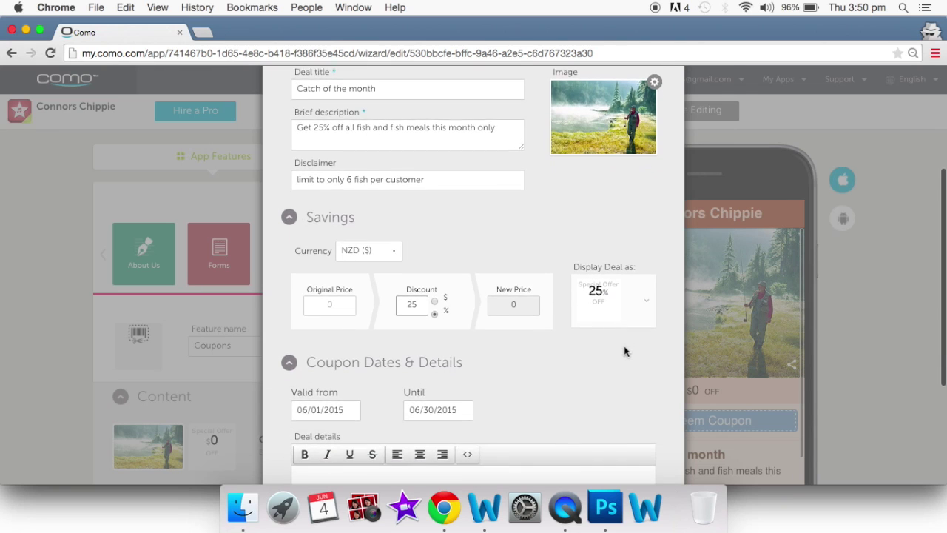
pyautogui.scroll(-3, 626, 353)
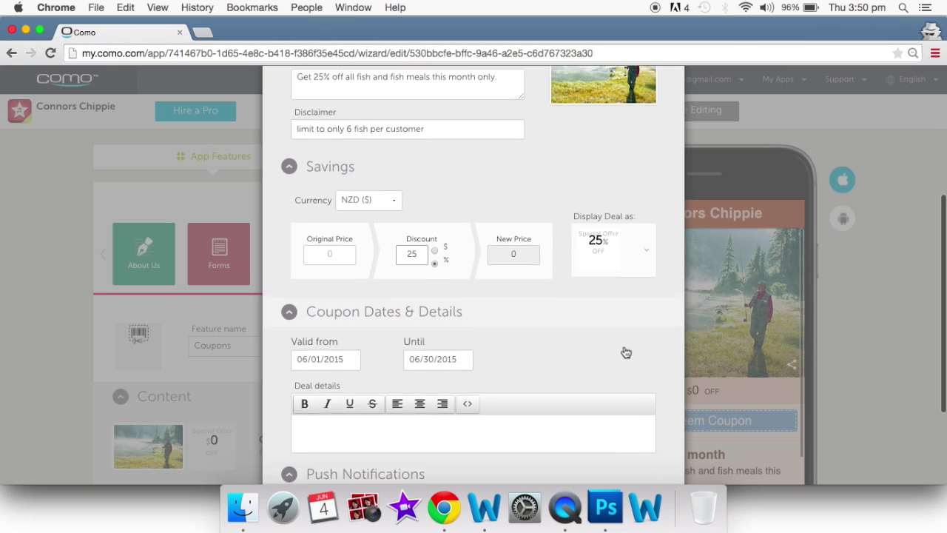
pyautogui.scroll(-1, 624, 351)
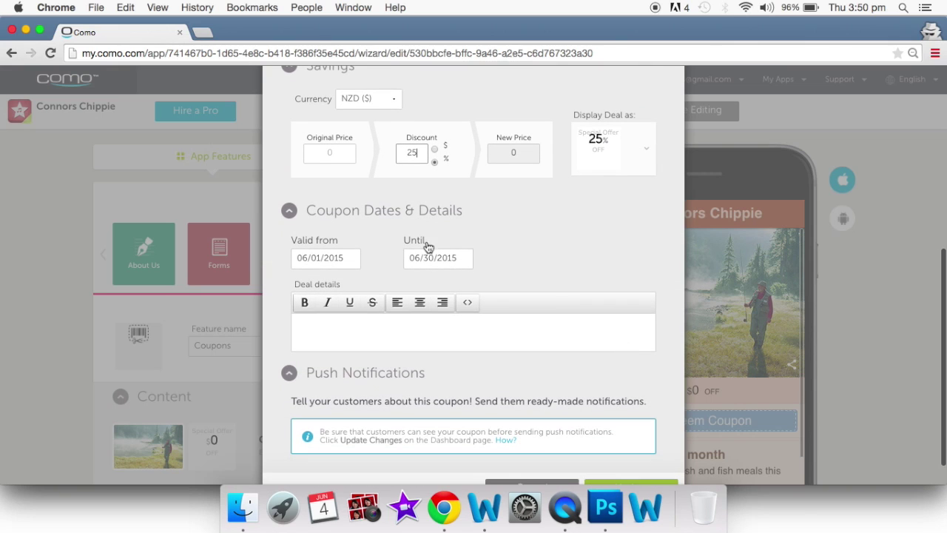
pyautogui.click(352, 260)
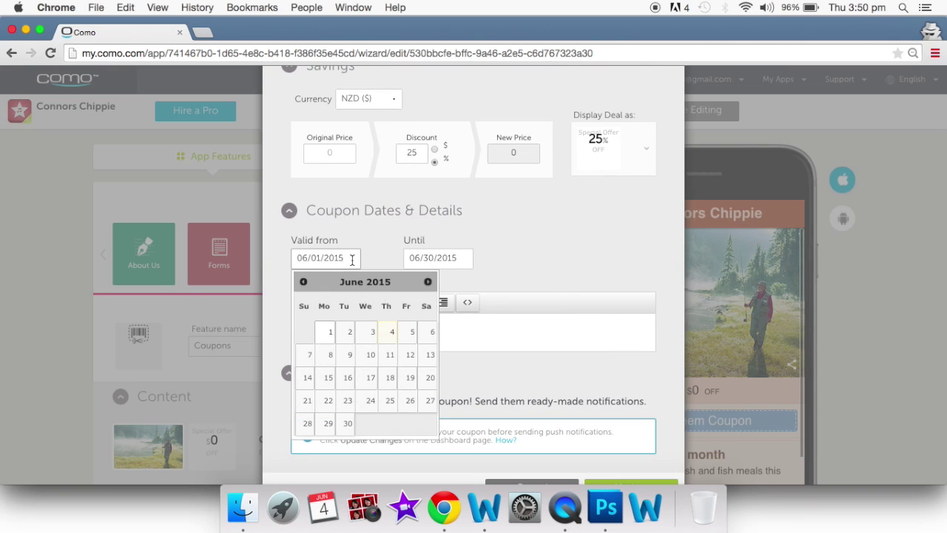
pyautogui.click(499, 269)
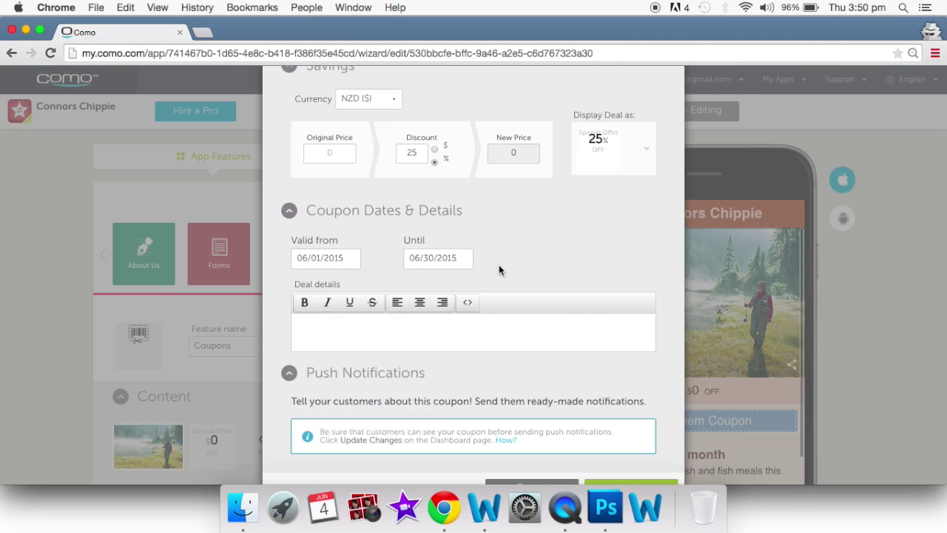
pyautogui.scroll(-1, 499, 270)
pyautogui.scroll(3, 498, 270)
pyautogui.scroll(5, 499, 269)
pyautogui.scroll(-2, 499, 270)
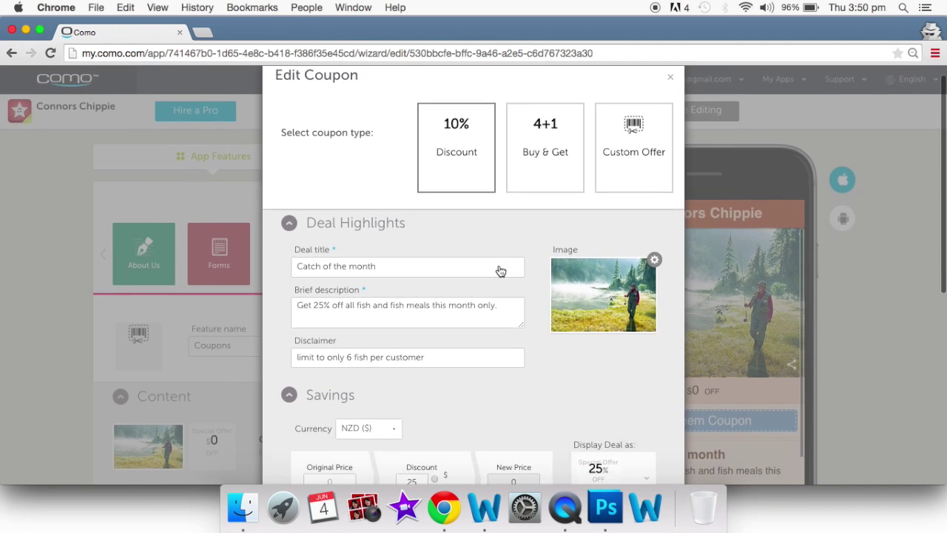
pyautogui.scroll(-6, 499, 269)
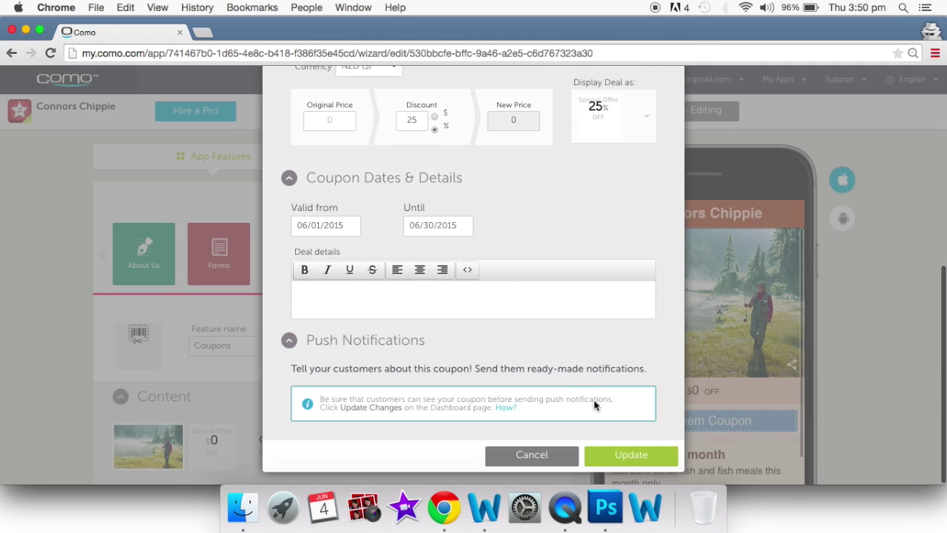
pyautogui.click(613, 455)
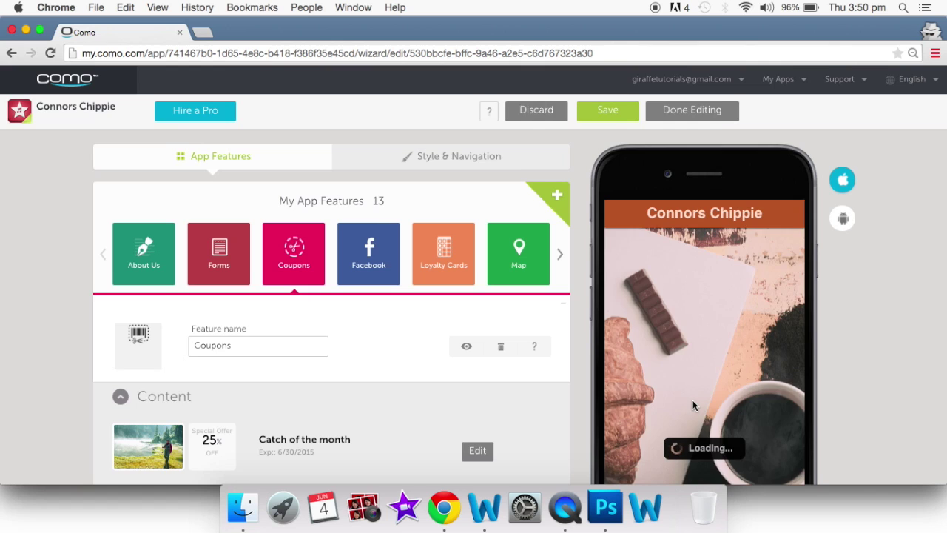
# Scroll the editor back up to the Facebook tile under My App Features.
pyautogui.scroll(-1, 693, 401)
pyautogui.scroll(-3, 692, 401)
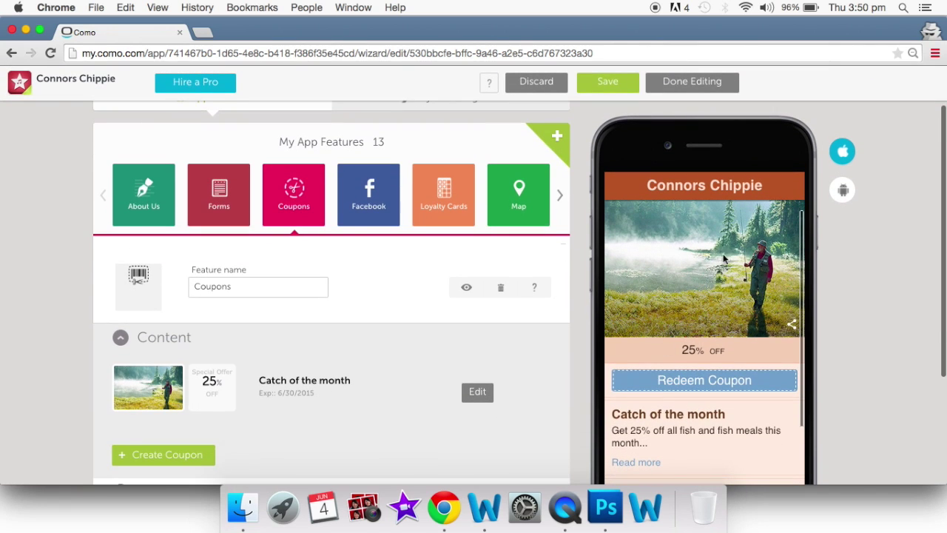
pyautogui.scroll(-4, 717, 376)
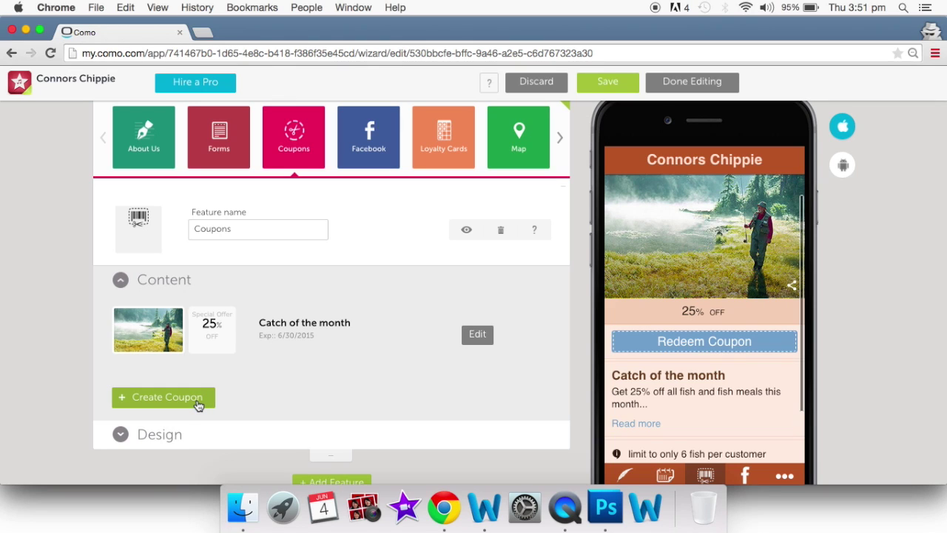
pyautogui.scroll(2, 198, 405)
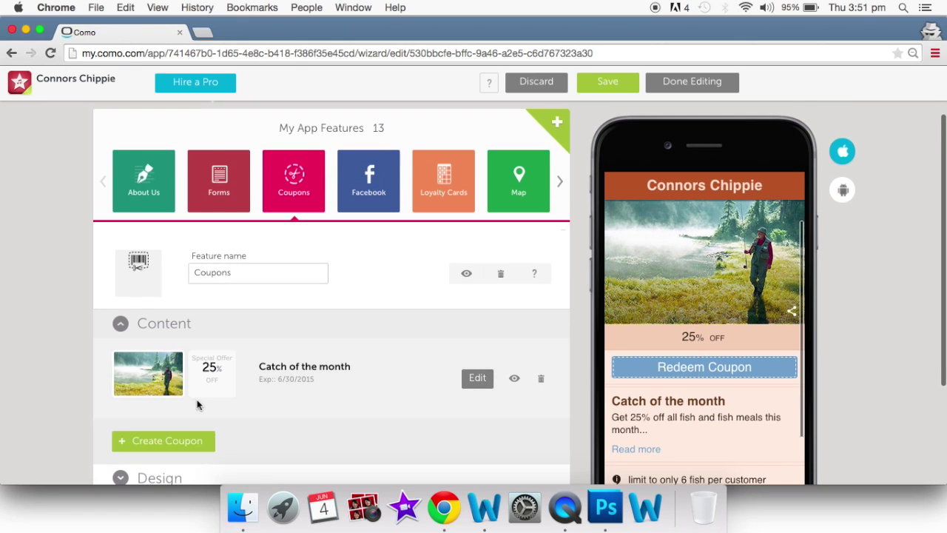
pyautogui.scroll(3, 366, 367)
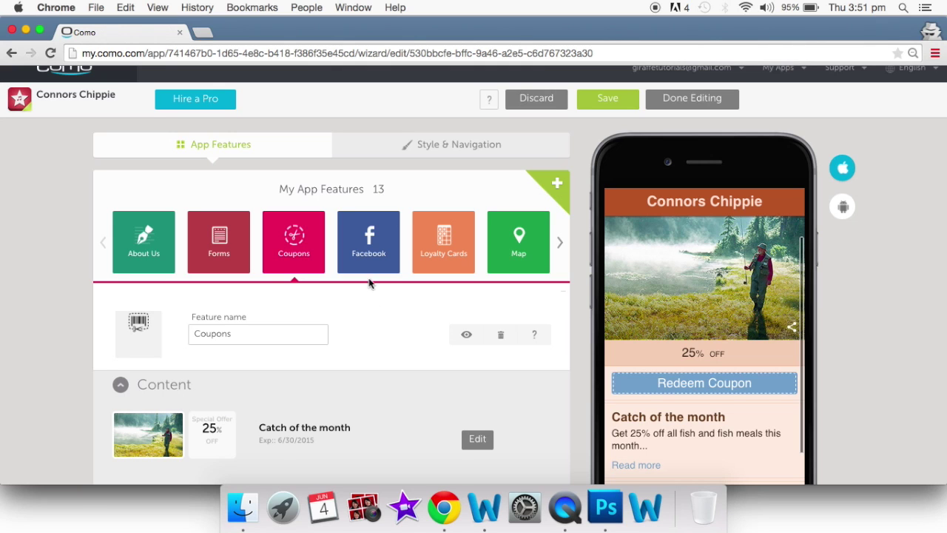
pyautogui.moveTo(364, 265)
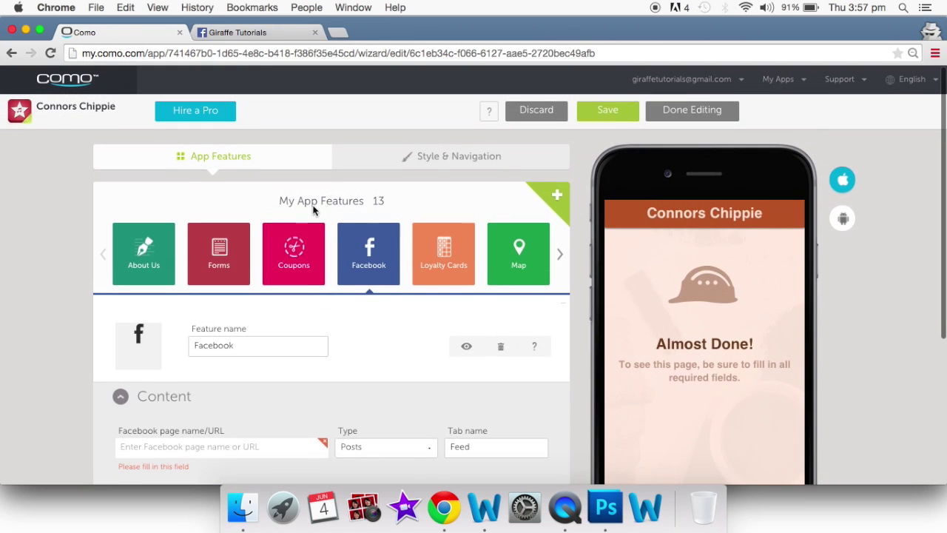
# Copy the Giraffe Tutorials Facebook page's web address and return to the Como editor.
pyautogui.click(258, 32)
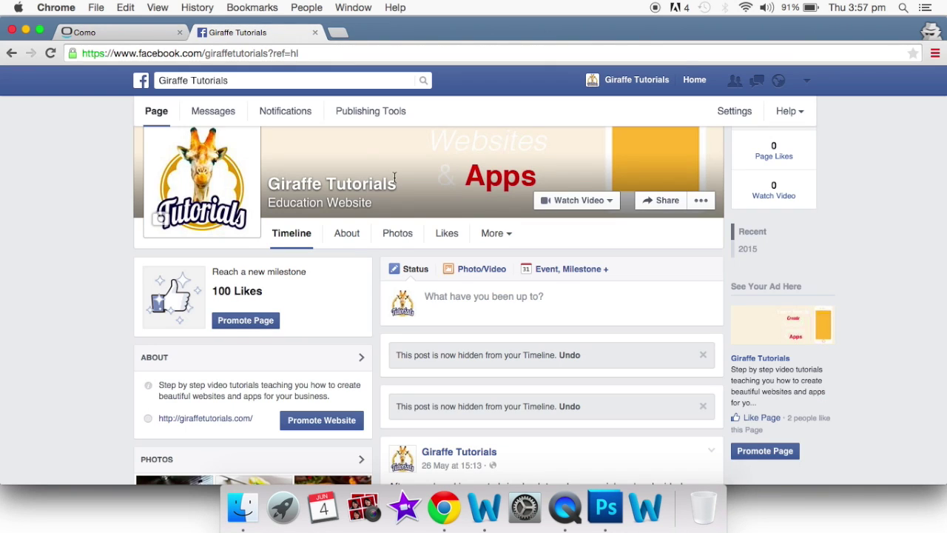
pyautogui.scroll(-5, 396, 183)
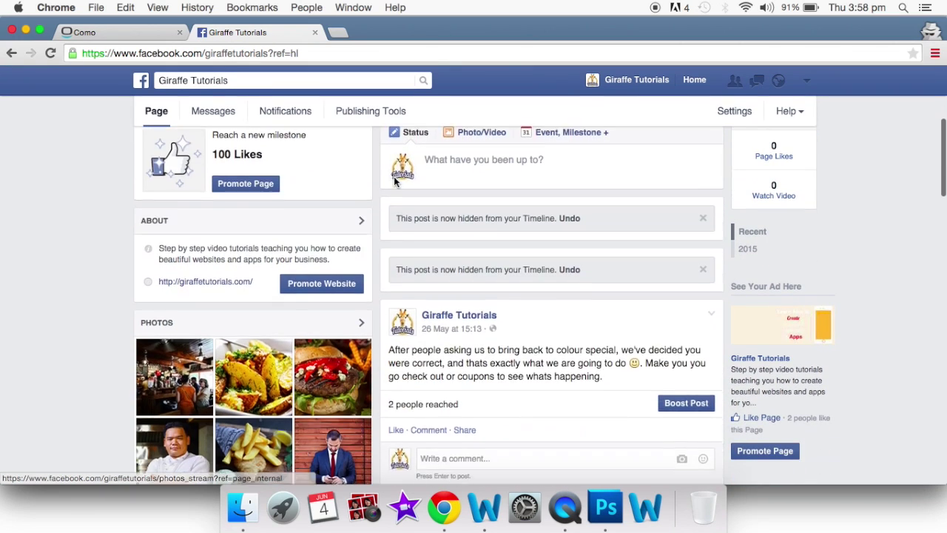
pyautogui.scroll(-3, 393, 177)
pyautogui.scroll(10, 392, 181)
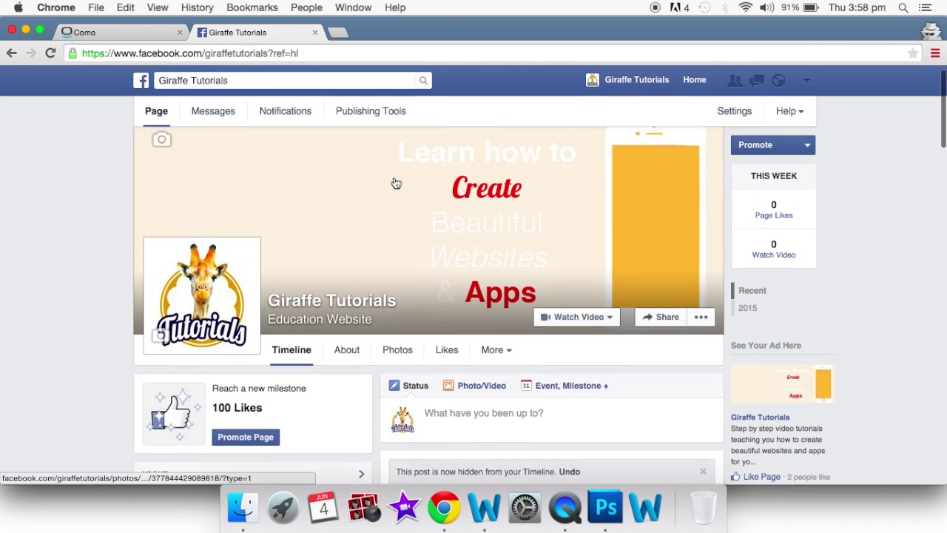
pyautogui.click(261, 53)
pyautogui.press('super+c')
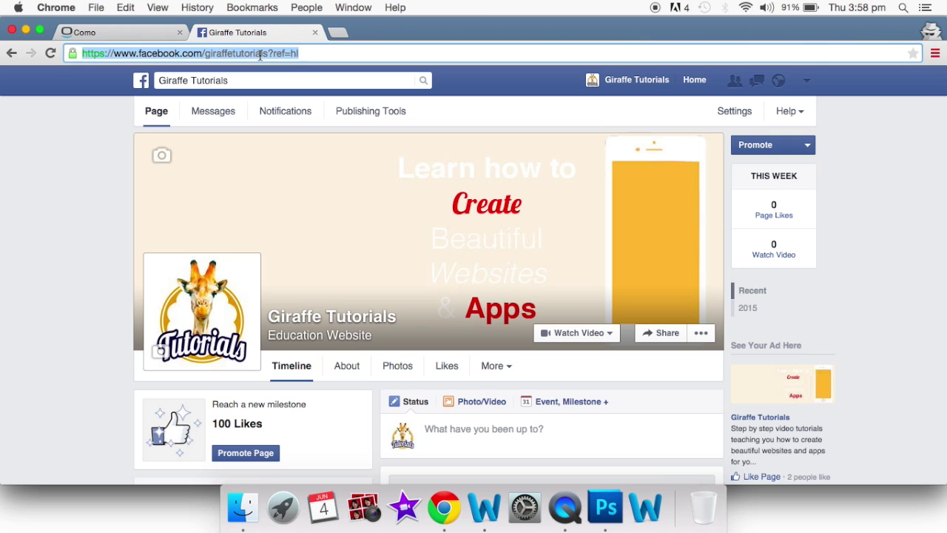
pyautogui.click(140, 31)
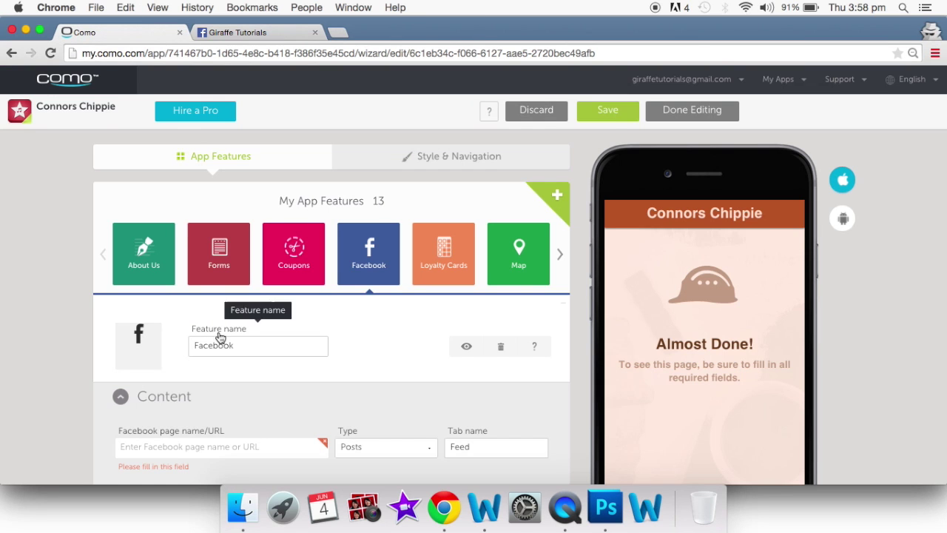
# Paste the giraffetutorials page URL into the Facebook page name/URL field.
pyautogui.scroll(-3, 216, 401)
pyautogui.press('super+v')
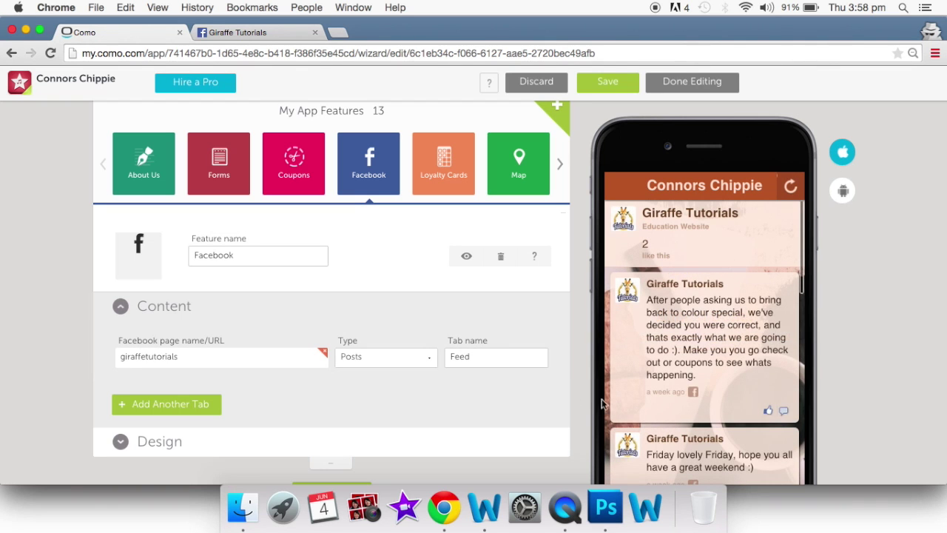
pyautogui.scroll(-3, 630, 412)
pyautogui.scroll(-3, 630, 412)
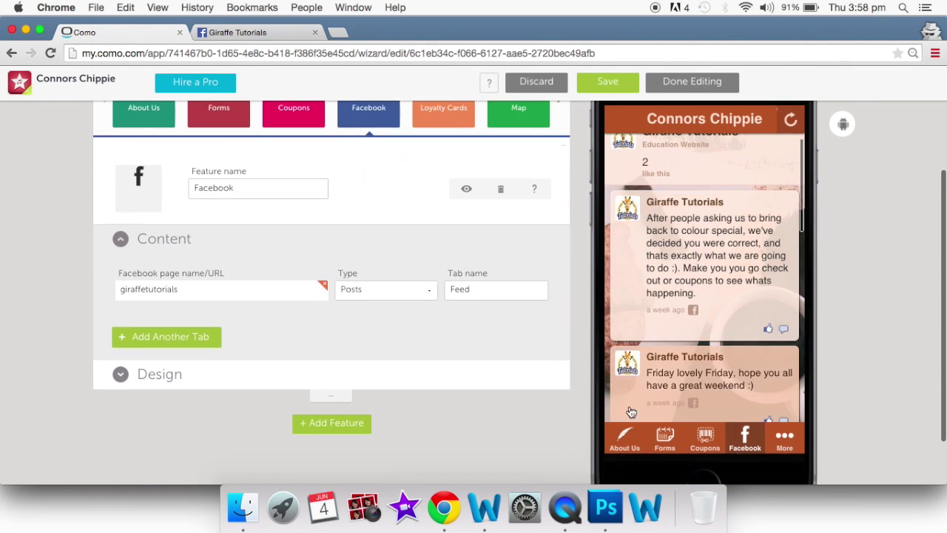
pyautogui.scroll(1, 631, 404)
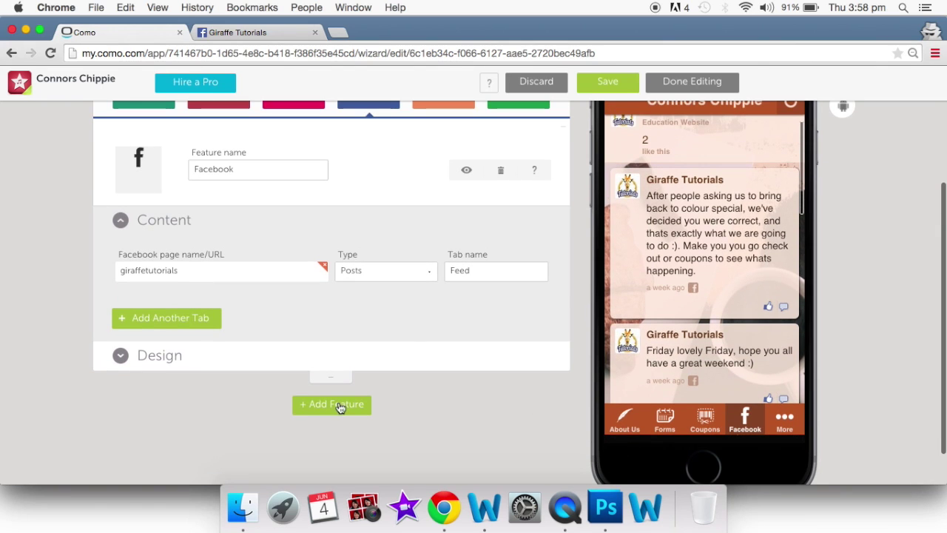
# Switch the feed's Design to the second layout.
pyautogui.click(120, 357)
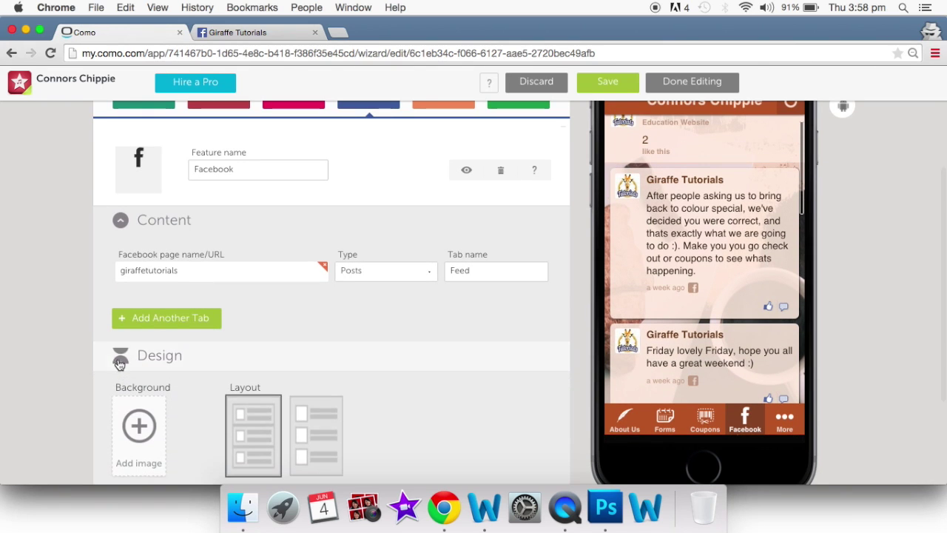
pyautogui.scroll(-2, 259, 414)
pyautogui.click(311, 413)
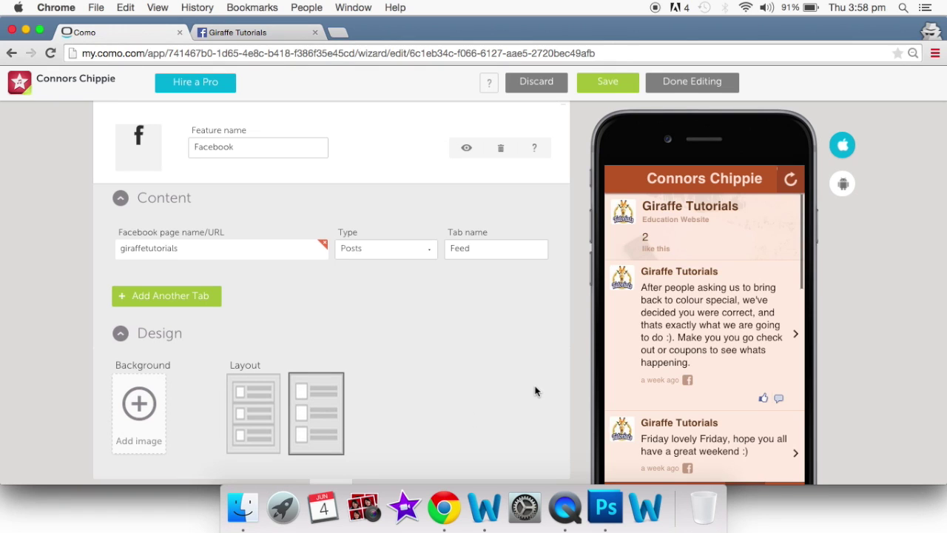
pyautogui.scroll(3, 536, 381)
pyautogui.scroll(3, 536, 381)
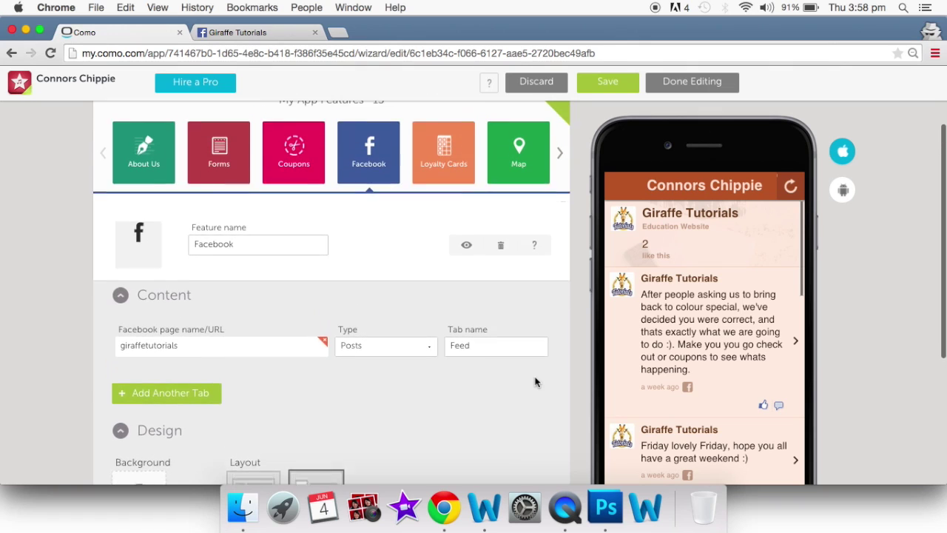
# Rename the Facebook feature to News.
pyautogui.click(266, 260)
pyautogui.doubleClick(266, 261)
pyautogui.press('BackSpace')
pyautogui.write('News')
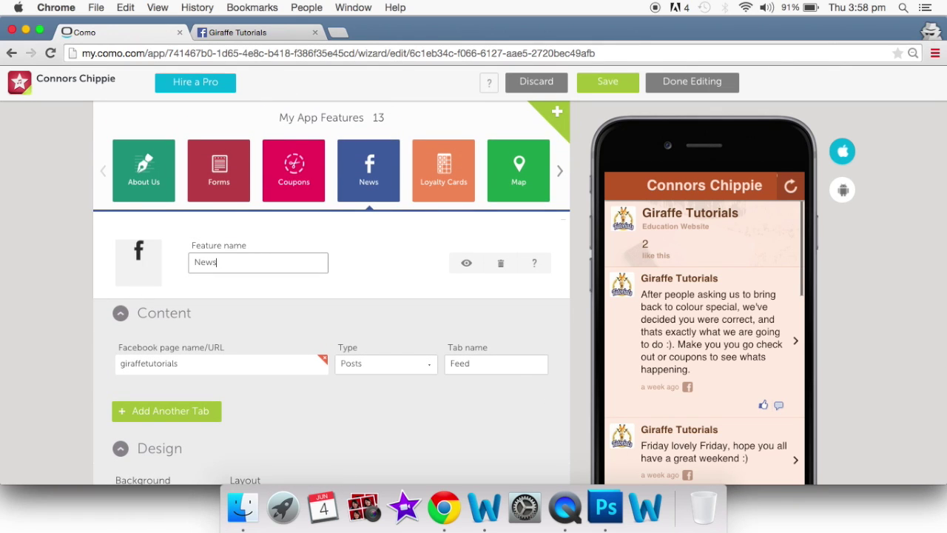
# Give the feature the satellite dish icon.
pyautogui.moveTo(159, 259)
pyautogui.click(157, 279)
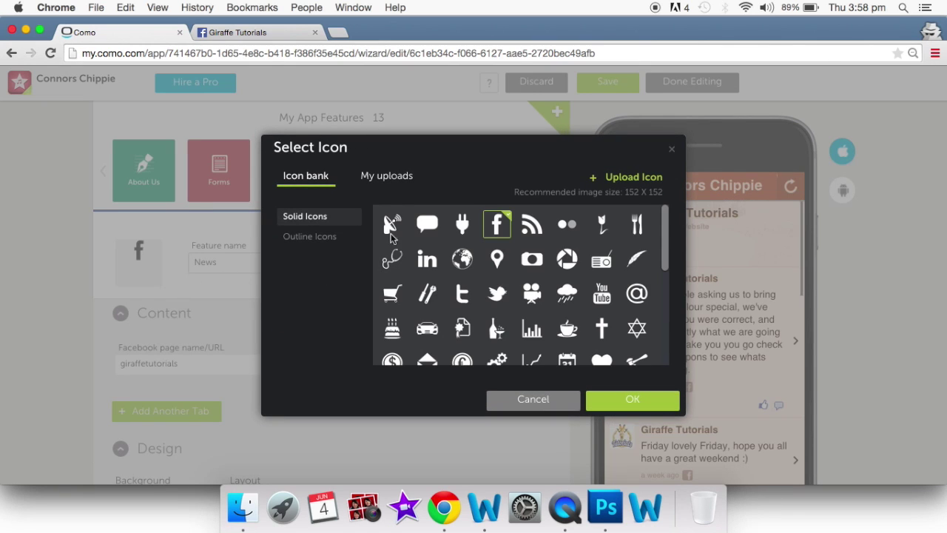
pyautogui.click(392, 224)
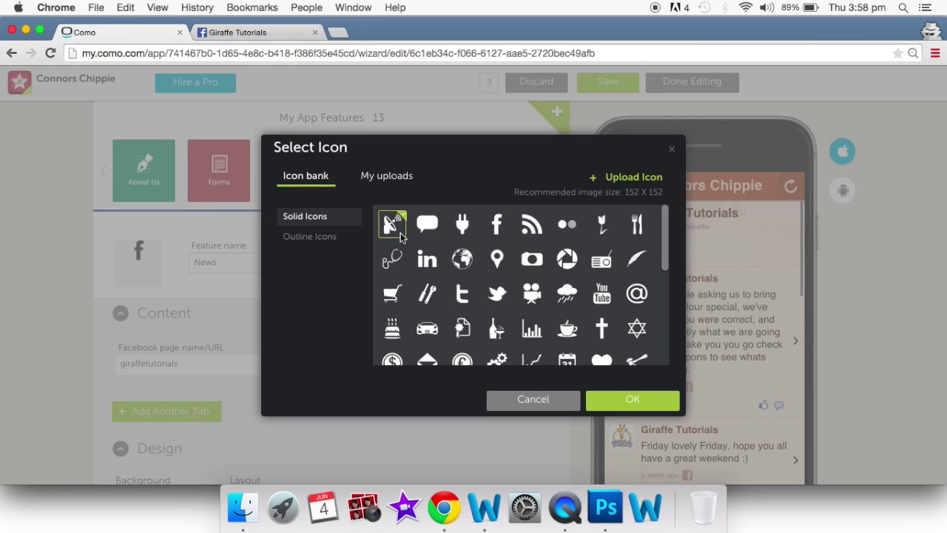
pyautogui.click(612, 399)
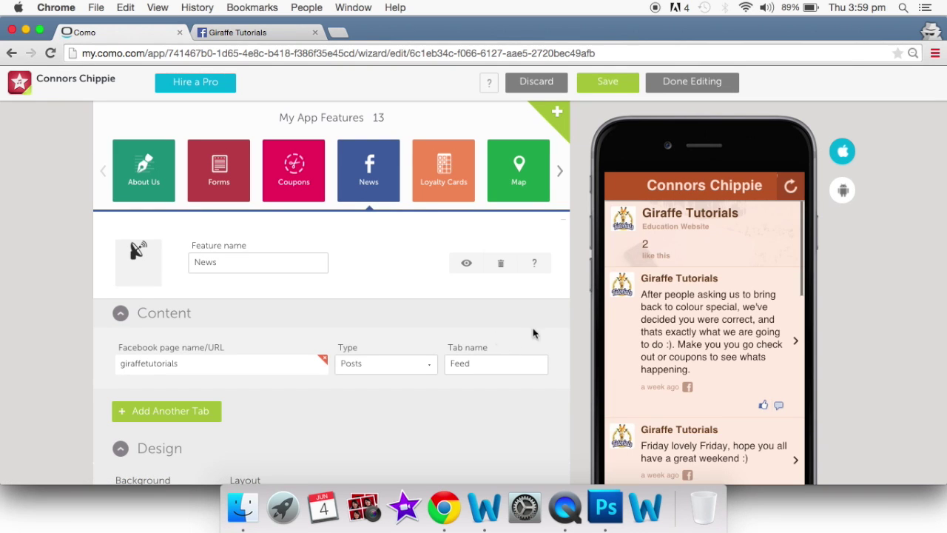
pyautogui.scroll(-2, 506, 333)
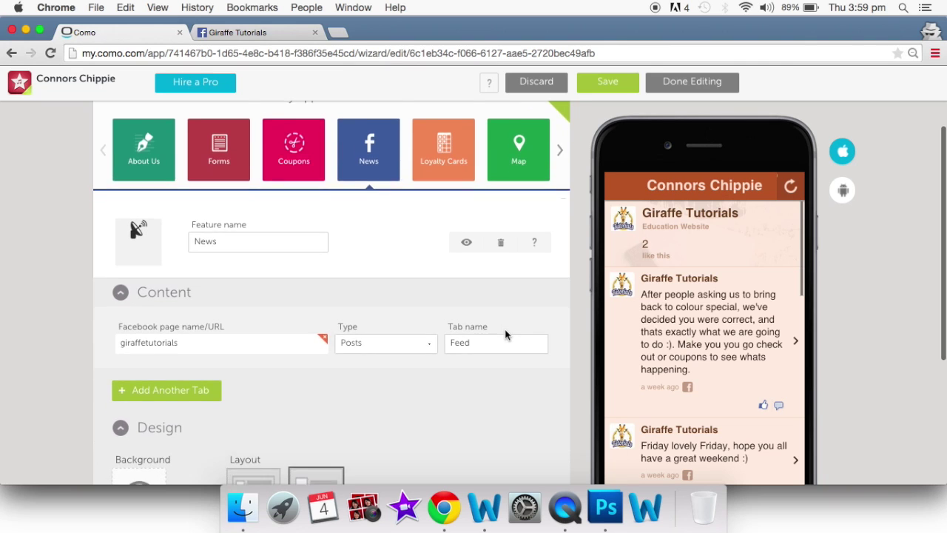
pyautogui.scroll(3, 574, 317)
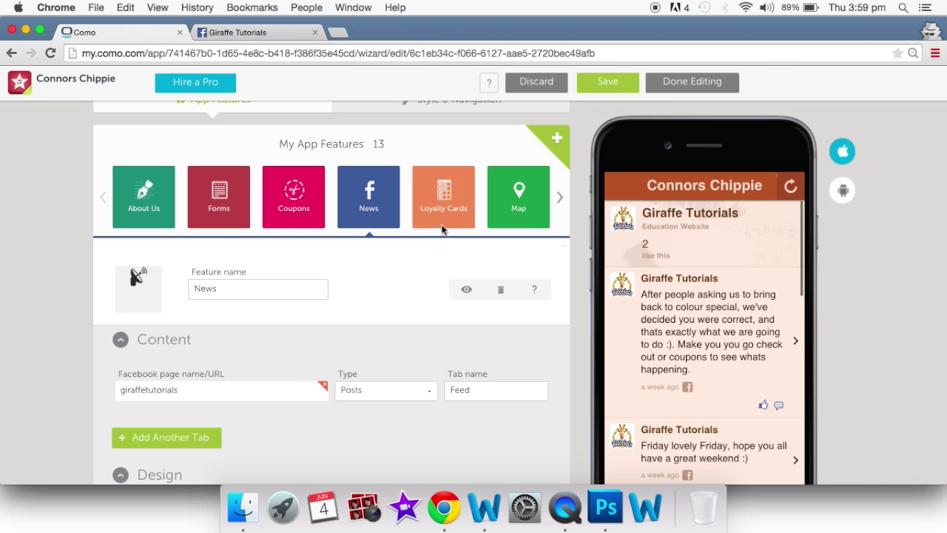
# Create a new loyalty card with 7 + 1 FREE stamps.
pyautogui.click(438, 214)
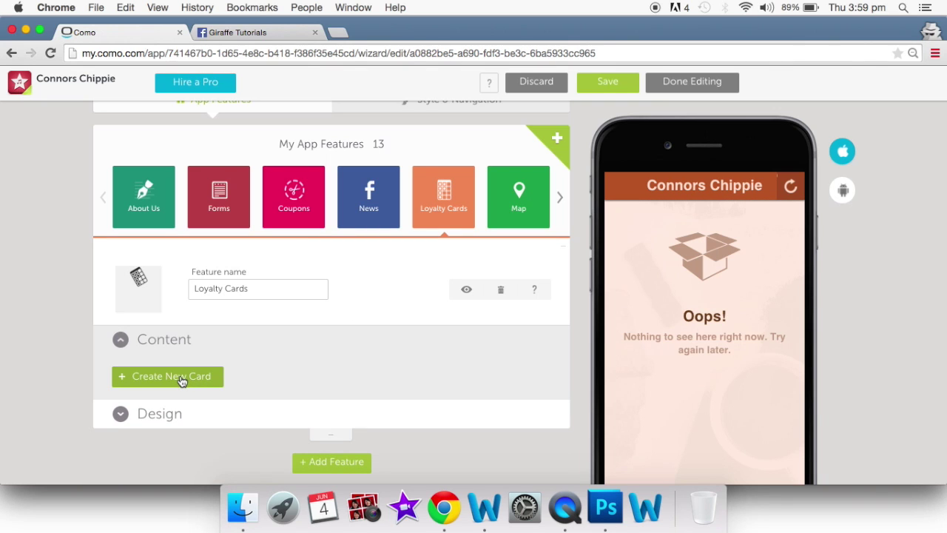
pyautogui.click(182, 382)
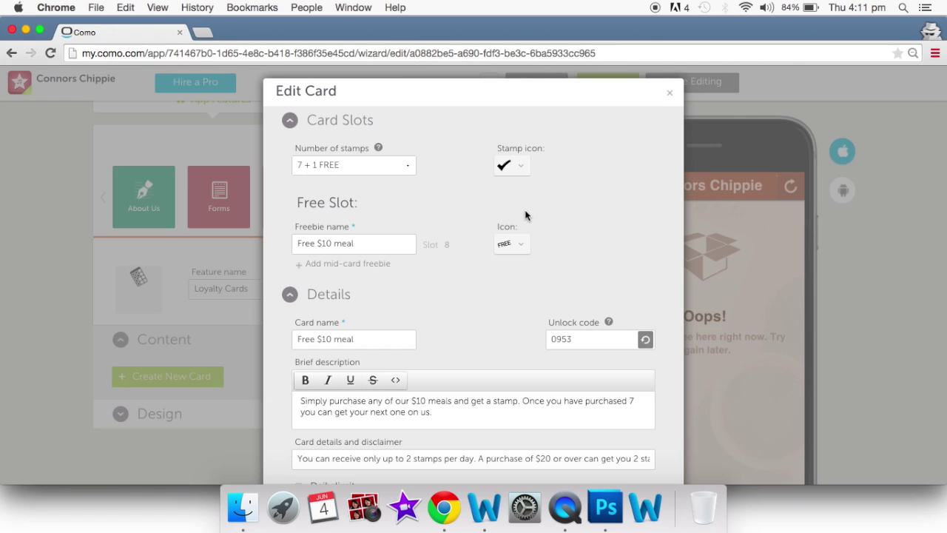
pyautogui.click(406, 168)
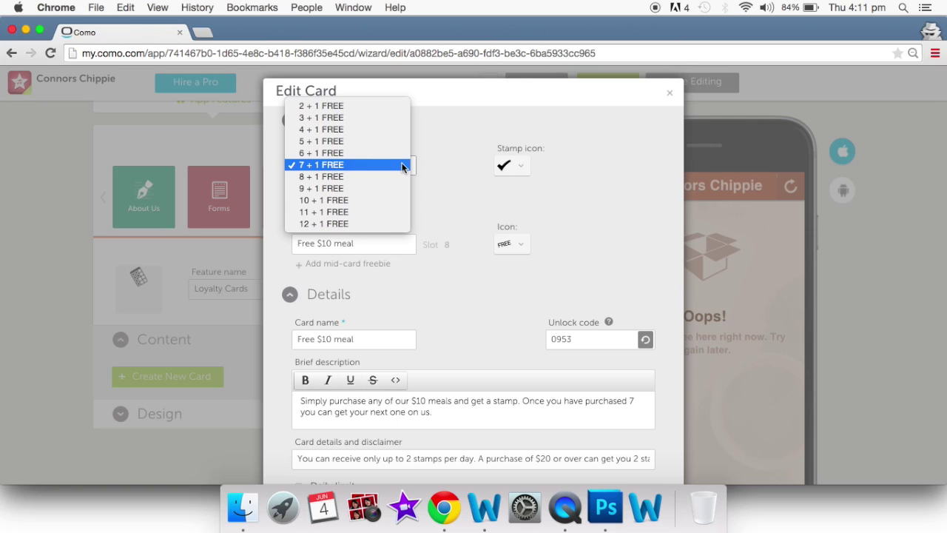
pyautogui.click(403, 167)
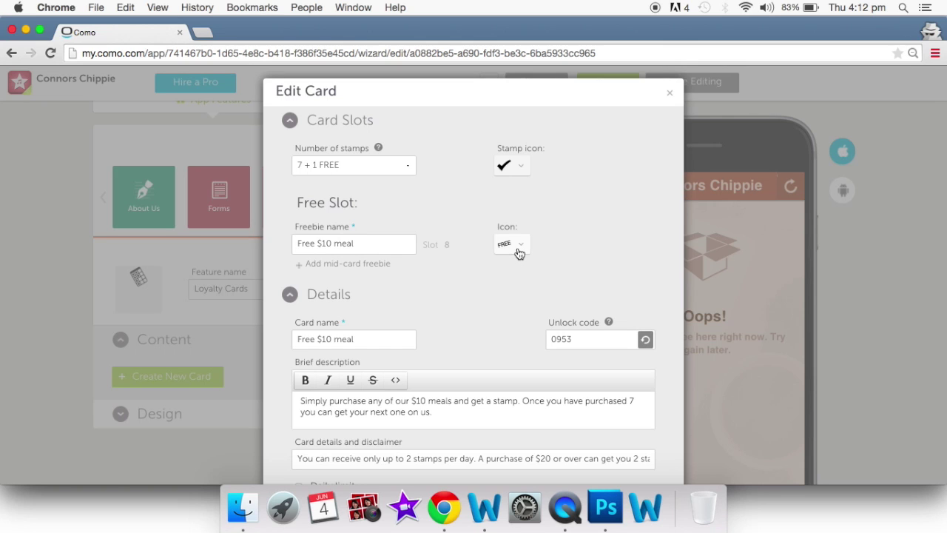
pyautogui.scroll(-5, 518, 253)
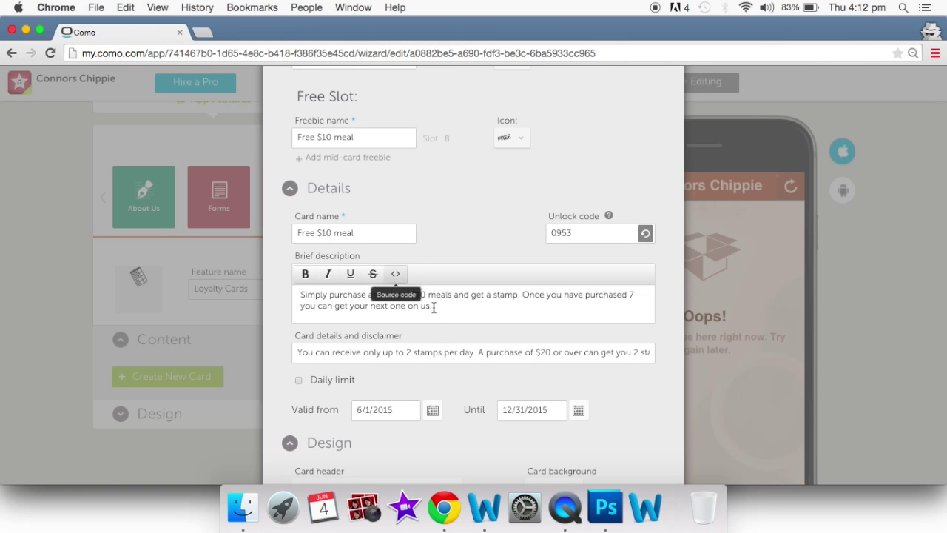
pyautogui.scroll(-1, 414, 303)
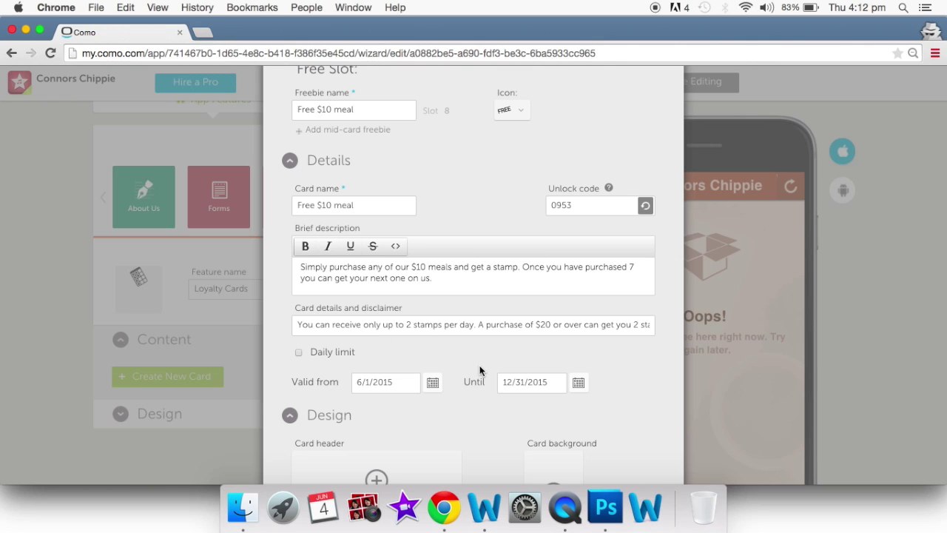
# Set the loyalty card's number of stamps to 4 + 1 FREE.
pyautogui.scroll(-1, 480, 370)
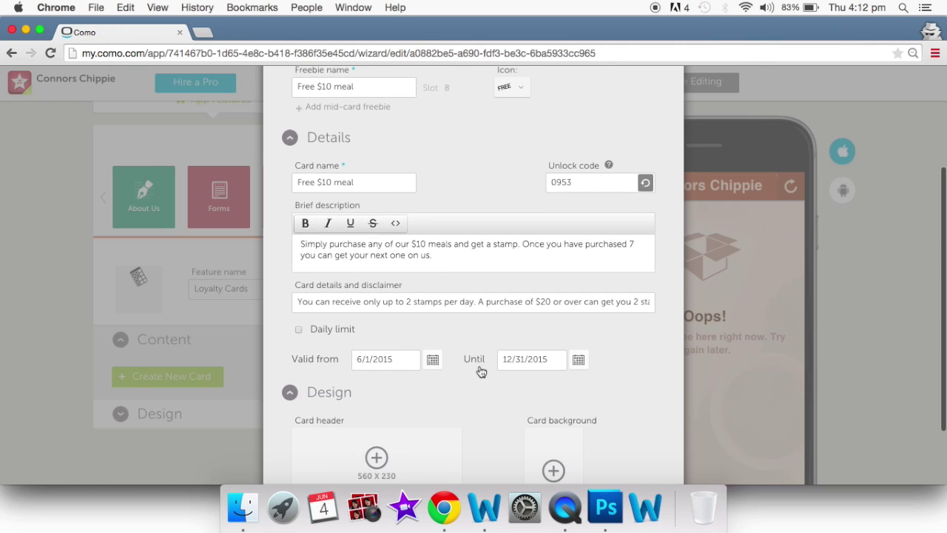
pyautogui.scroll(3, 480, 370)
pyautogui.scroll(2, 479, 370)
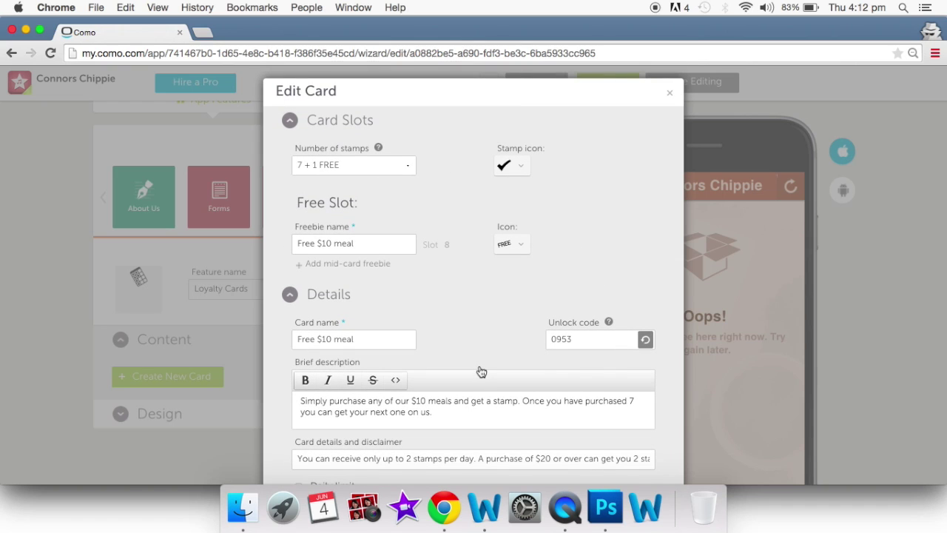
pyautogui.click(404, 165)
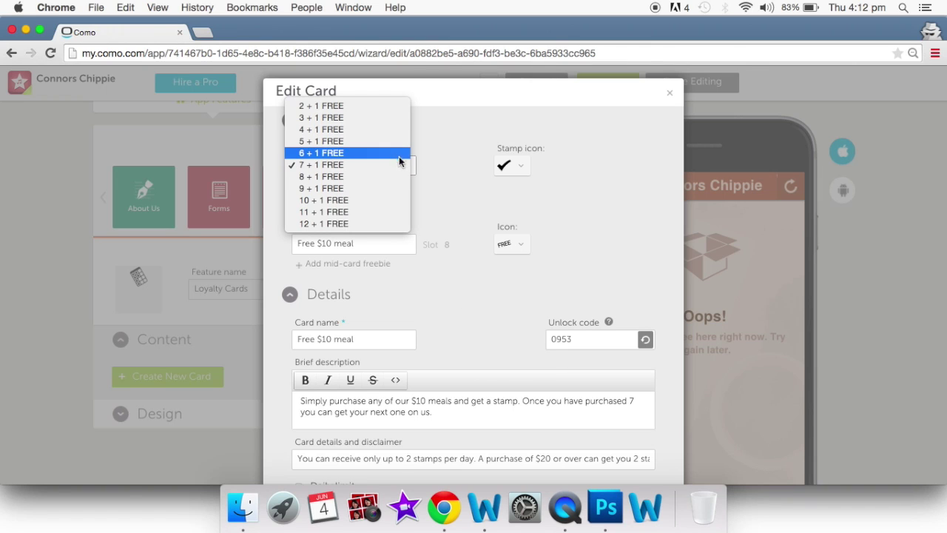
pyautogui.click(382, 130)
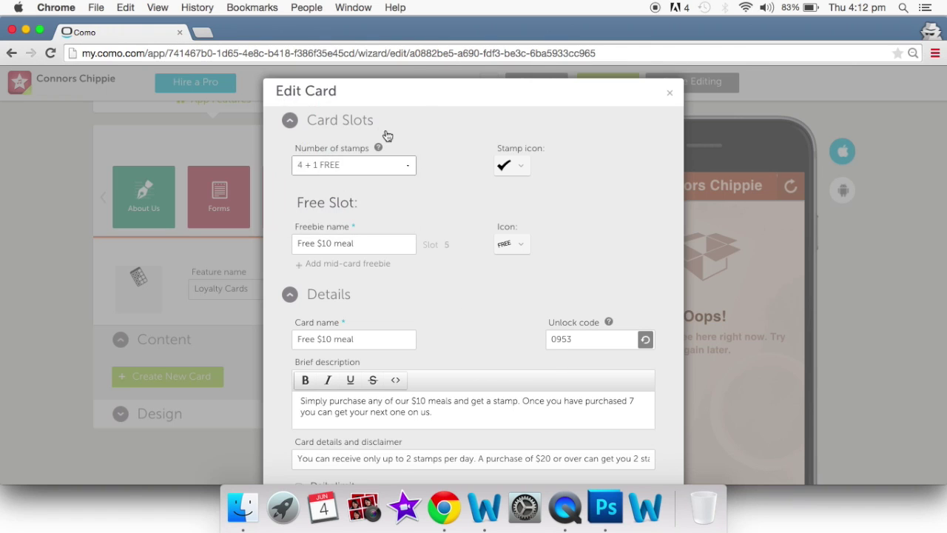
# Rename the free slot to '50% off dinner' and give it the wine glass icon.
pyautogui.doubleClick(387, 246)
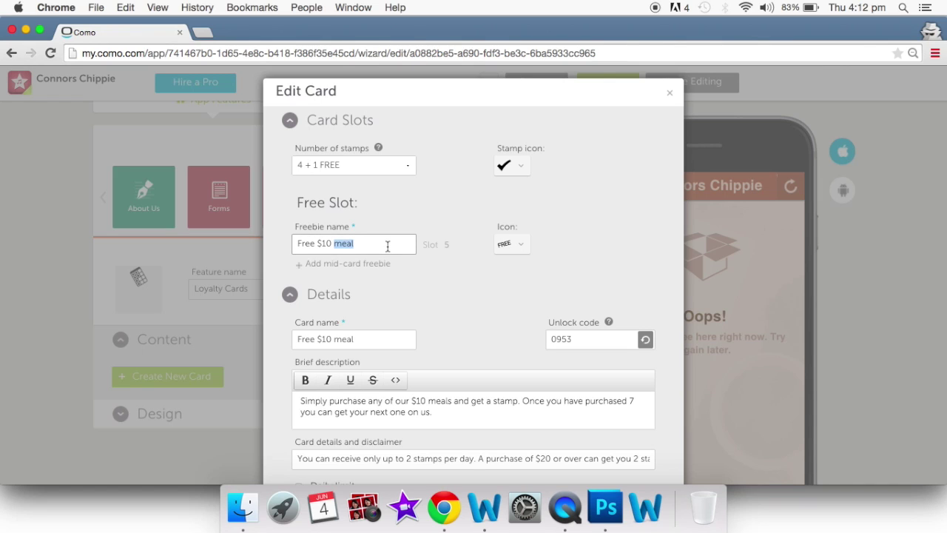
pyautogui.tripleClick(387, 246)
pyautogui.write('3')
pyautogui.press('BackSpace')
pyautogui.press('BackSpace')
pyautogui.write('50% off dinner')
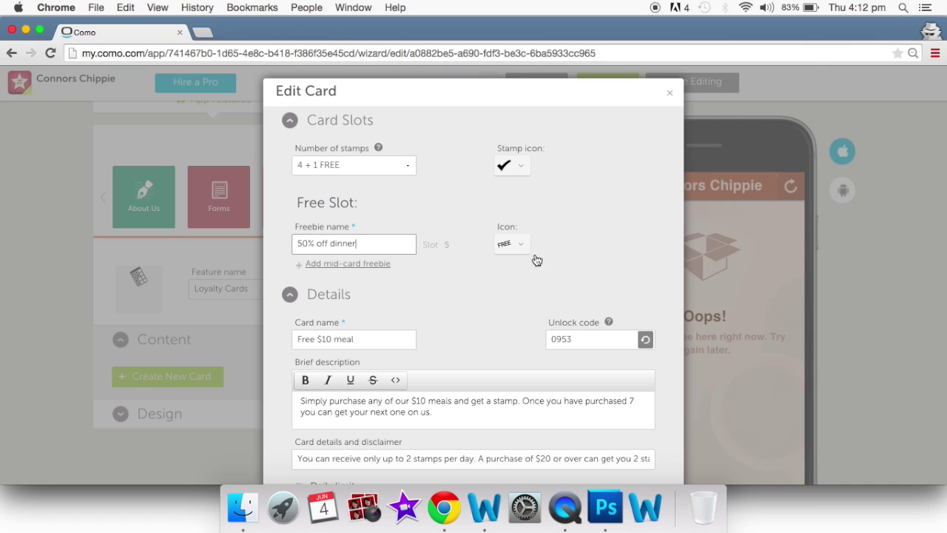
pyautogui.click(522, 245)
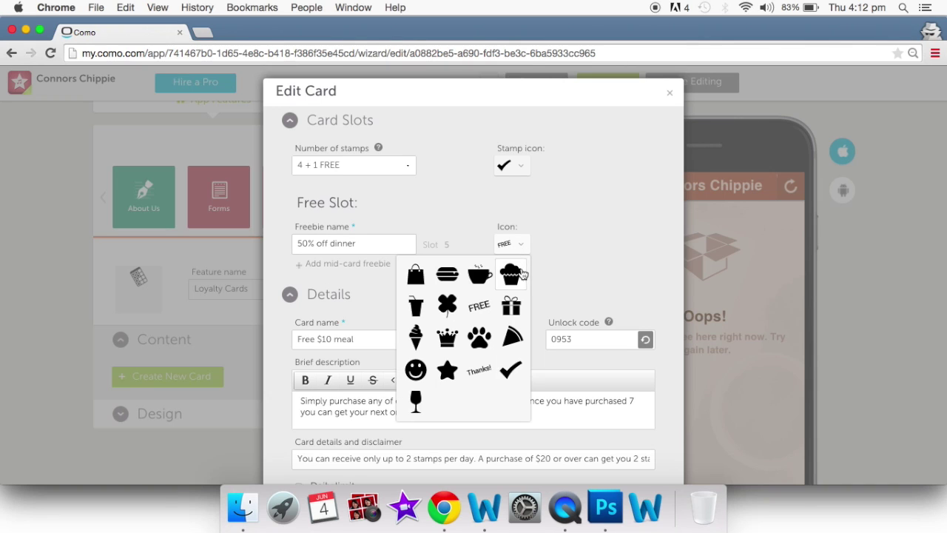
pyautogui.click(417, 403)
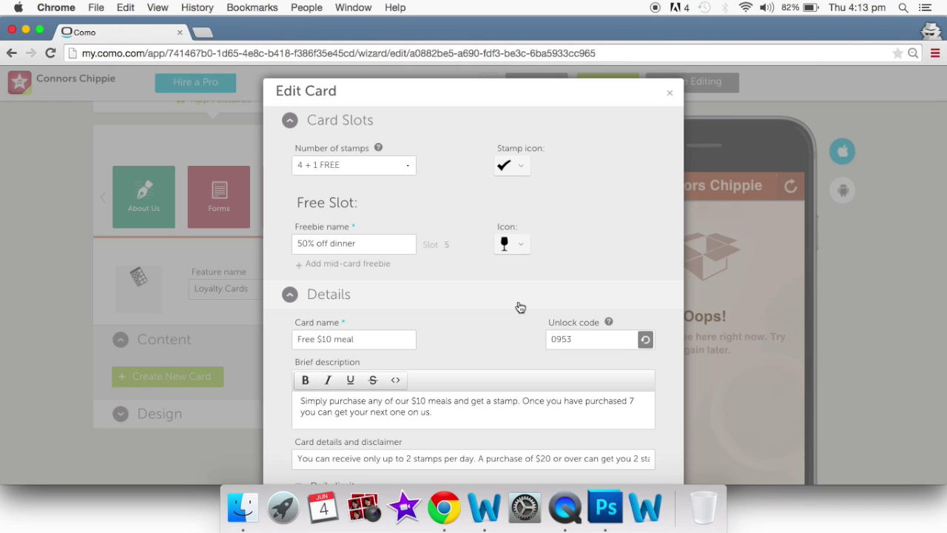
# Change the freebie name to 'Free %10 meal'.
pyautogui.tripleClick(373, 246)
pyautogui.press('BackSpace')
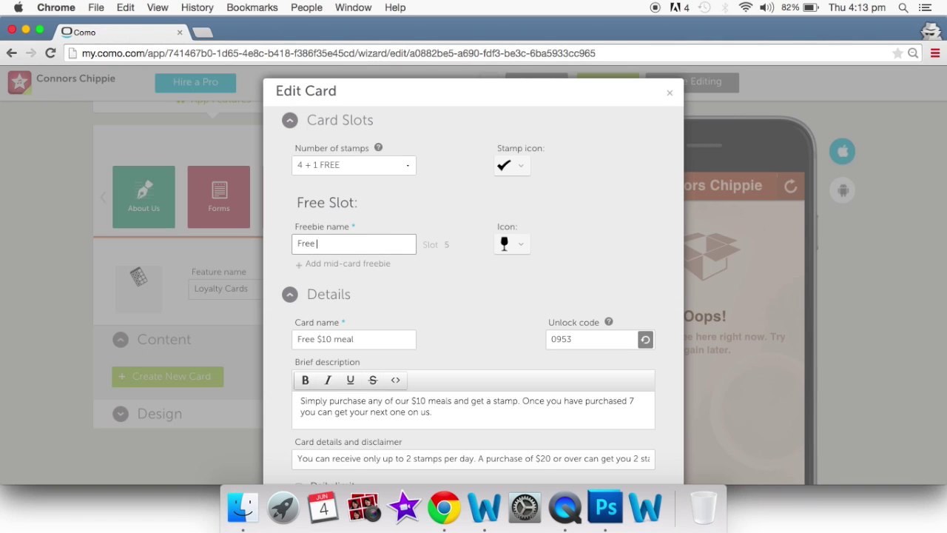
pyautogui.write('Free %10 meal')
pyautogui.scroll(-4, 560, 376)
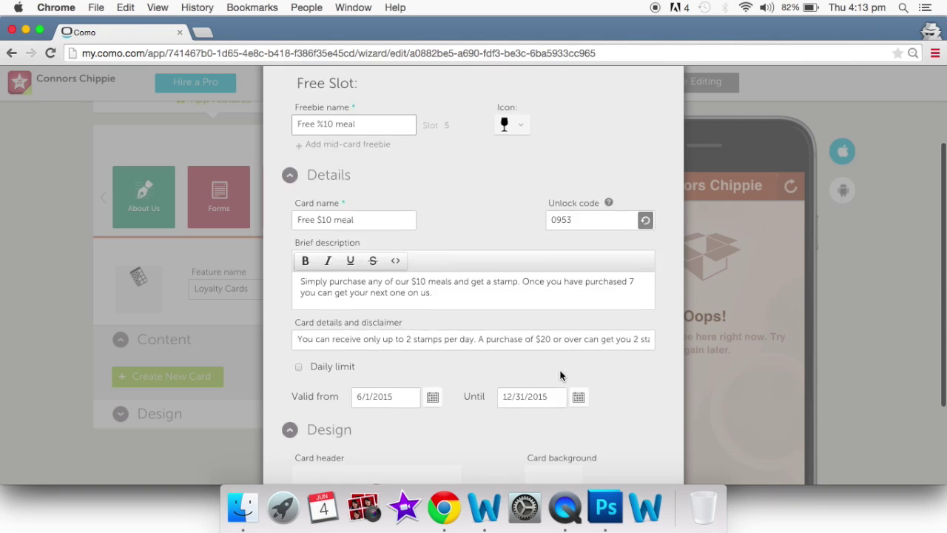
pyautogui.scroll(4, 560, 376)
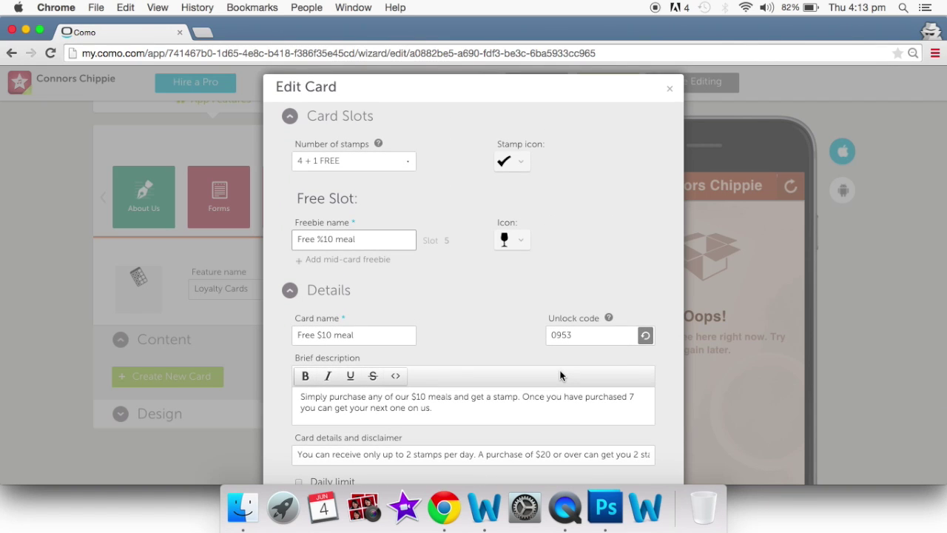
# Regenerate the loyalty card's unlock code with the refresh button.
pyautogui.doubleClick(604, 338)
pyautogui.write('1234')
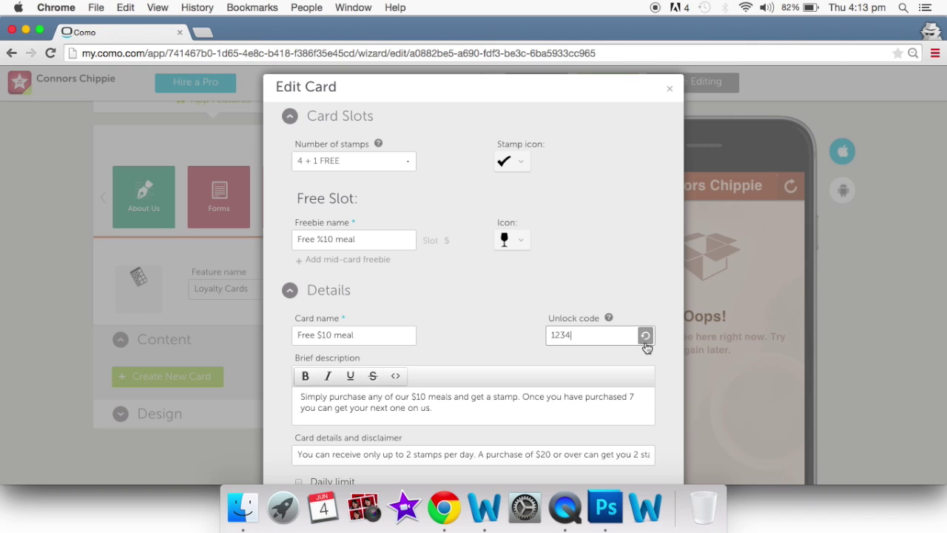
pyautogui.scroll(-1, 647, 348)
pyautogui.scroll(-2, 647, 348)
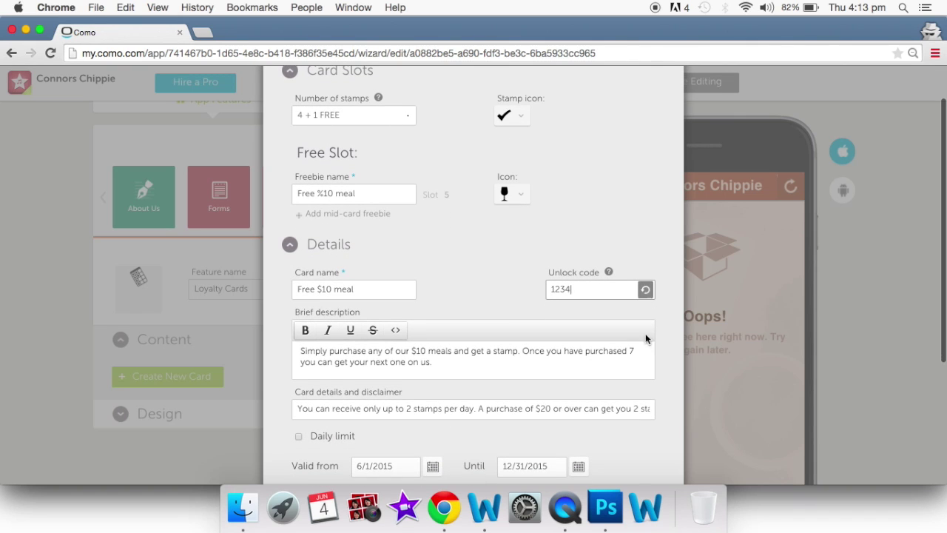
pyautogui.click(645, 293)
pyautogui.click(646, 290)
pyautogui.click(645, 291)
pyautogui.click(645, 290)
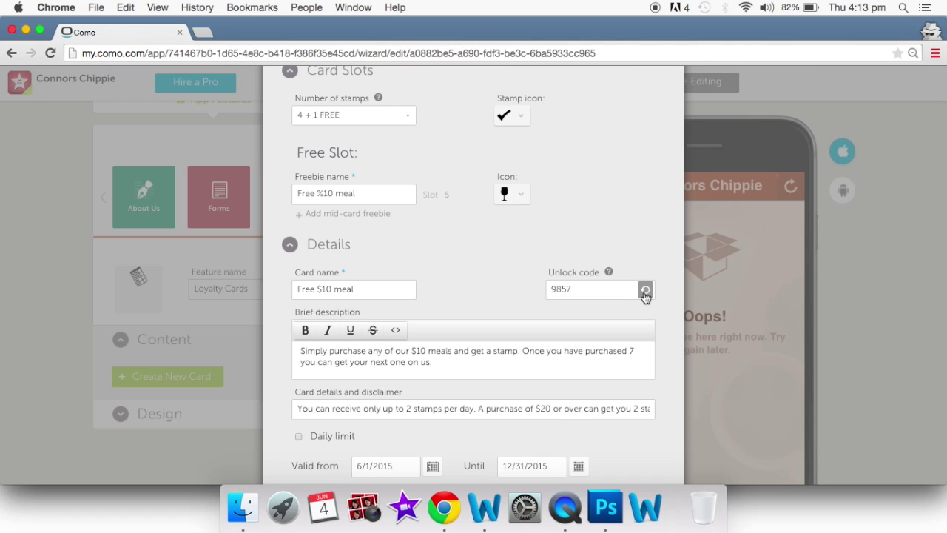
# Add the Free $10 meal loyalty card and confirm its creation.
pyautogui.scroll(-5, 646, 296)
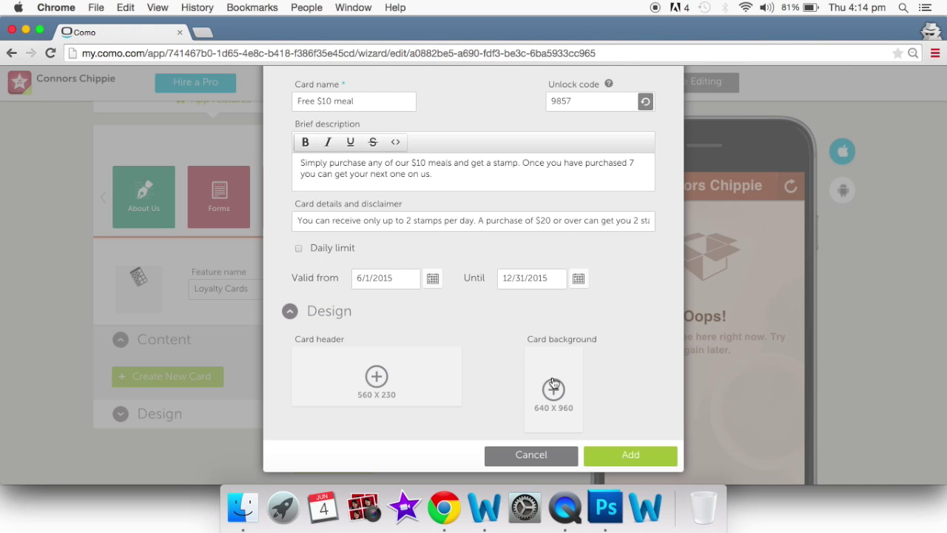
pyautogui.click(631, 457)
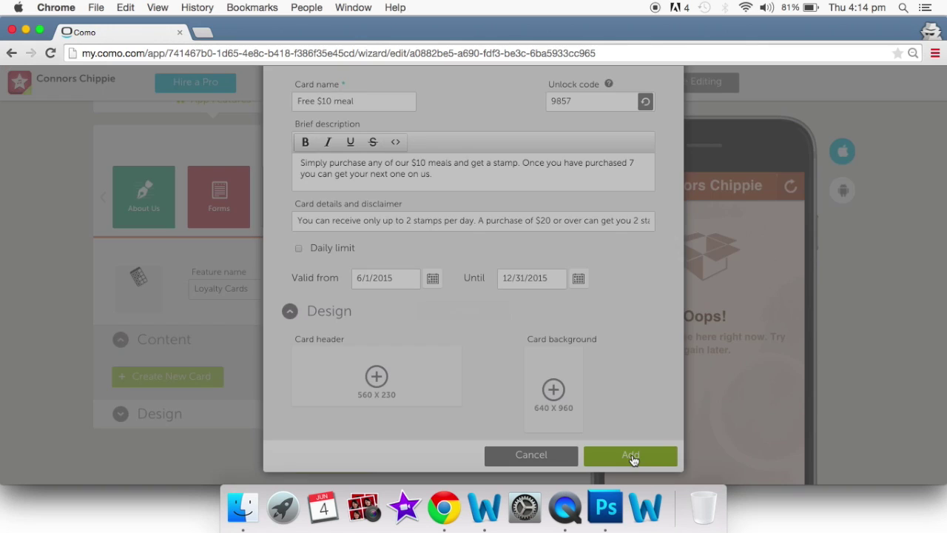
pyautogui.click(567, 317)
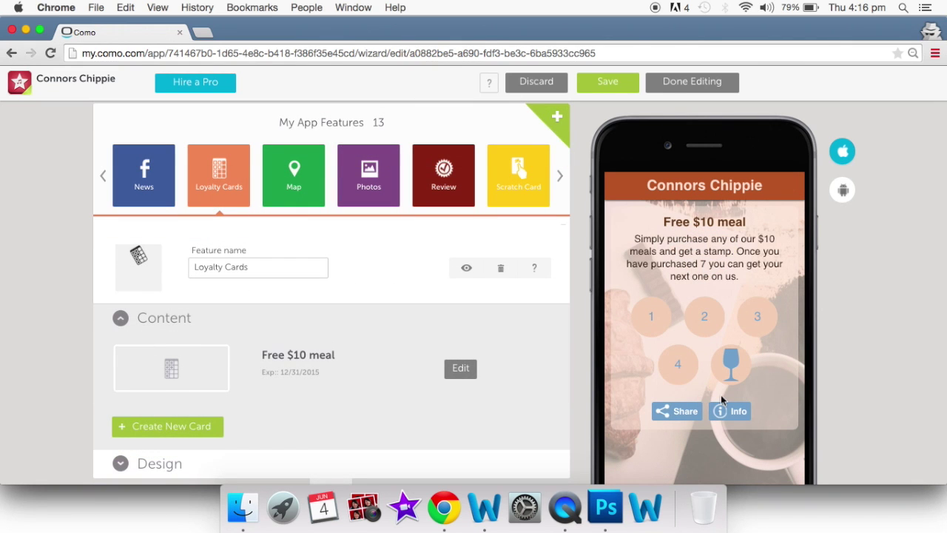
pyautogui.scroll(-2, 721, 394)
pyautogui.scroll(4, 719, 390)
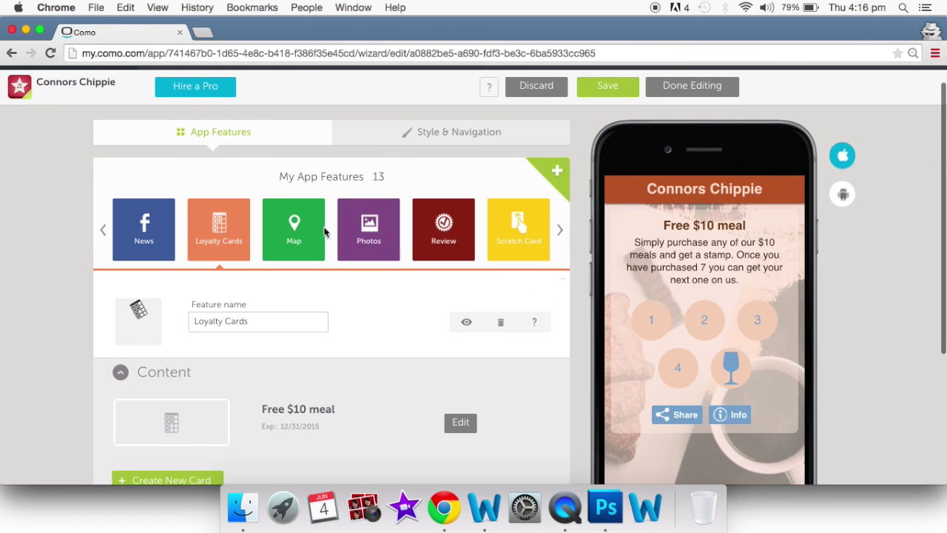
# Open the Map feature and name the location 'Connors Chippie'.
pyautogui.click(293, 226)
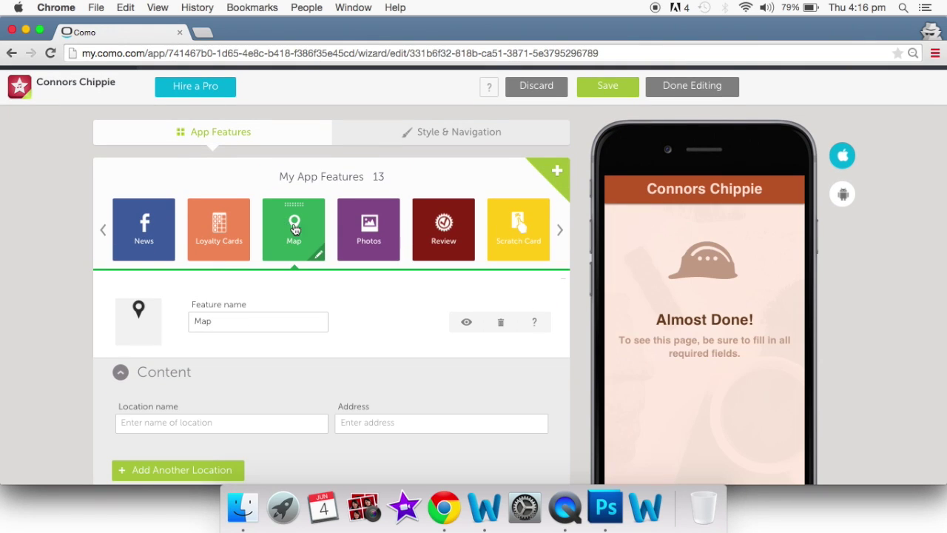
pyautogui.scroll(-2, 348, 313)
pyautogui.click(199, 392)
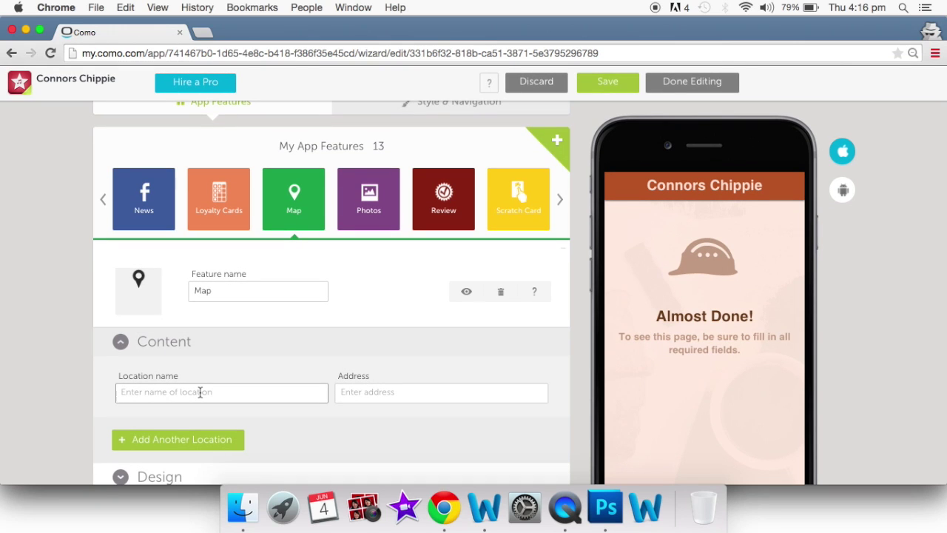
pyautogui.write('Connors chippie')
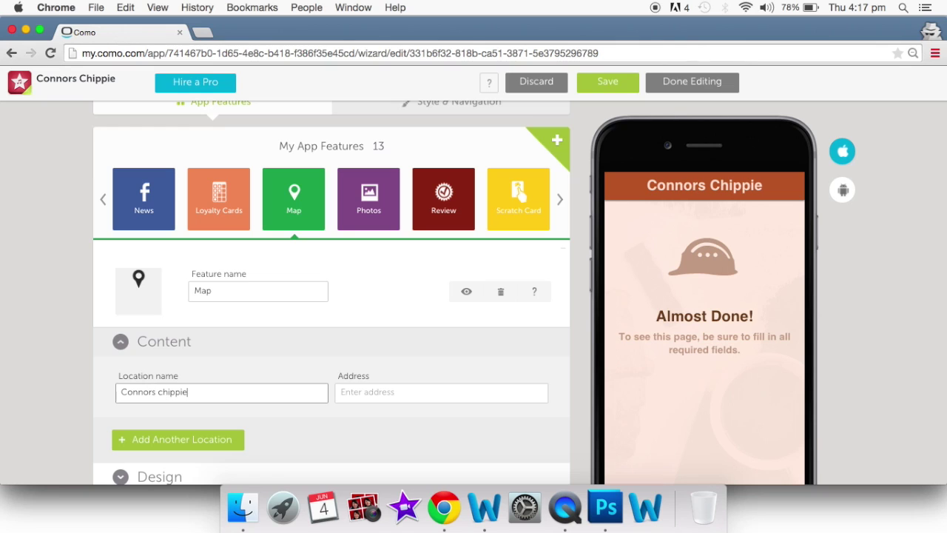
pyautogui.click(163, 393)
pyautogui.press('BackSpace')
pyautogui.write('C')
pyautogui.click(369, 399)
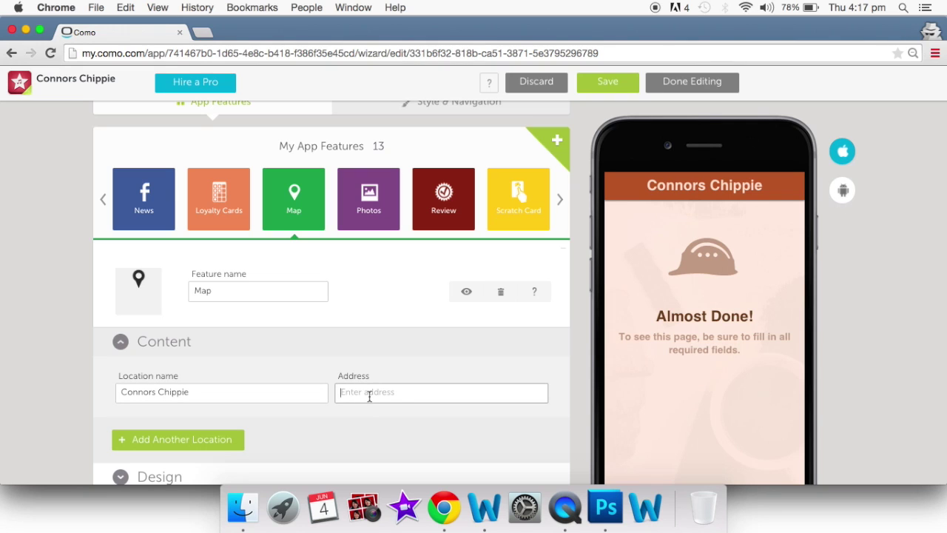
pyautogui.write('71 rose')
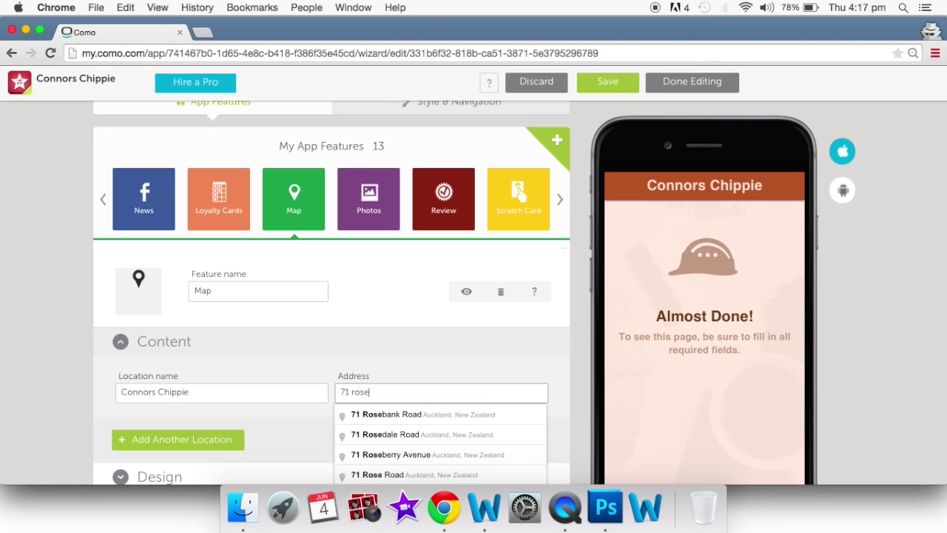
pyautogui.click(387, 417)
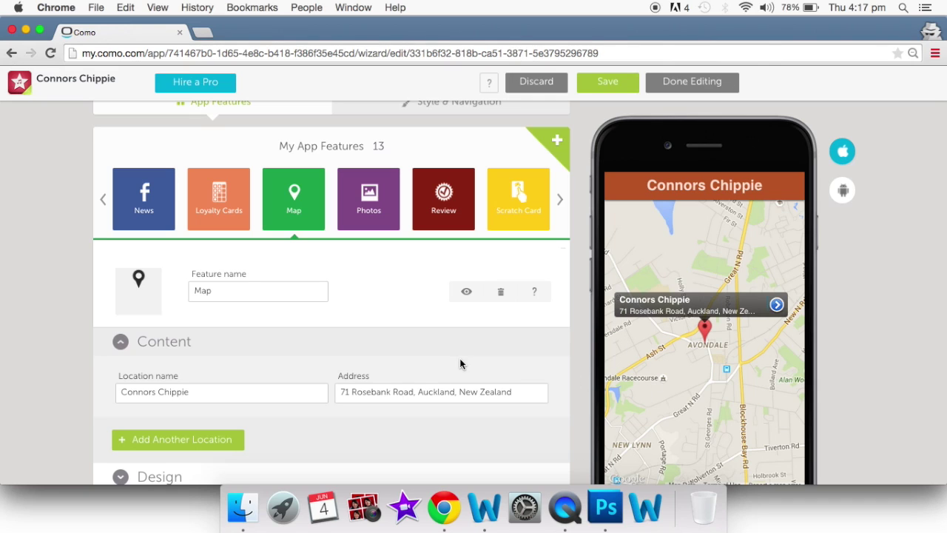
pyautogui.scroll(-1, 459, 359)
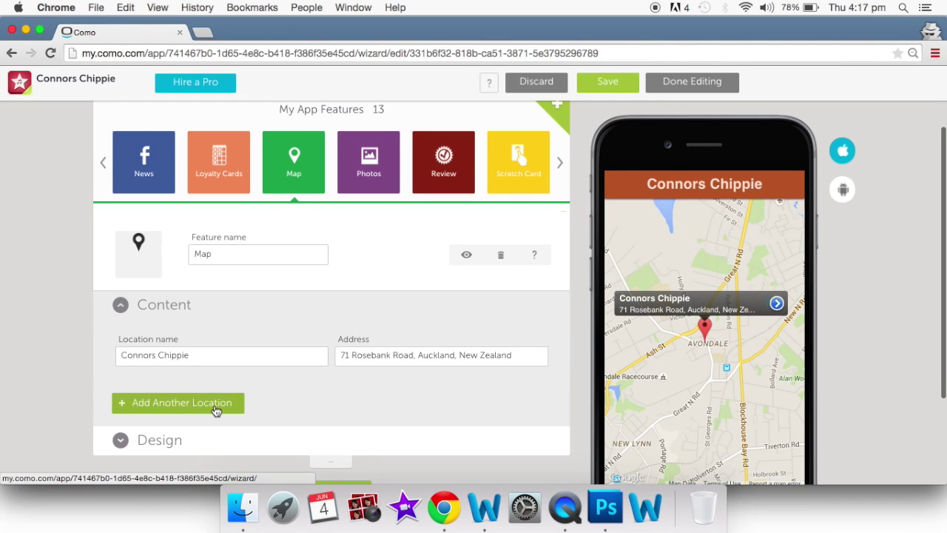
# Add a second location row, then delete the empty row.
pyautogui.click(216, 403)
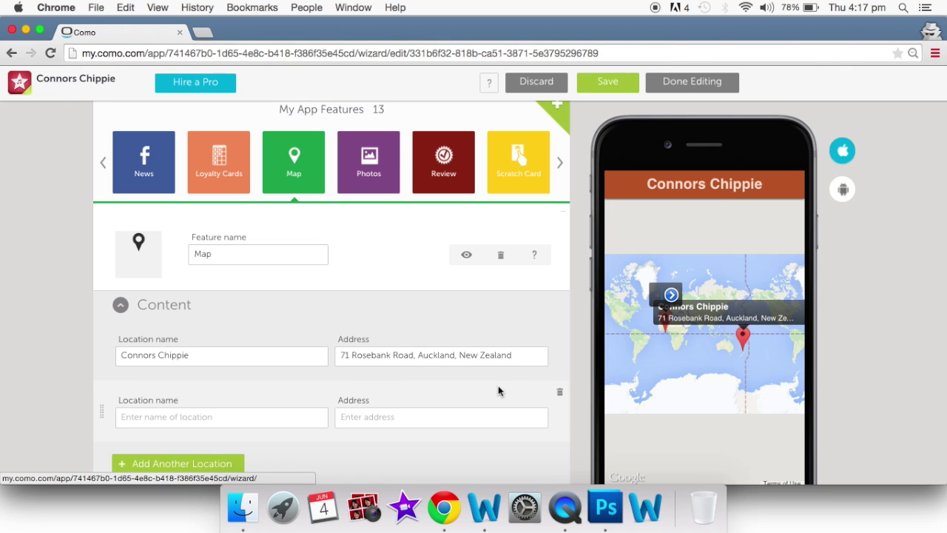
pyautogui.click(560, 392)
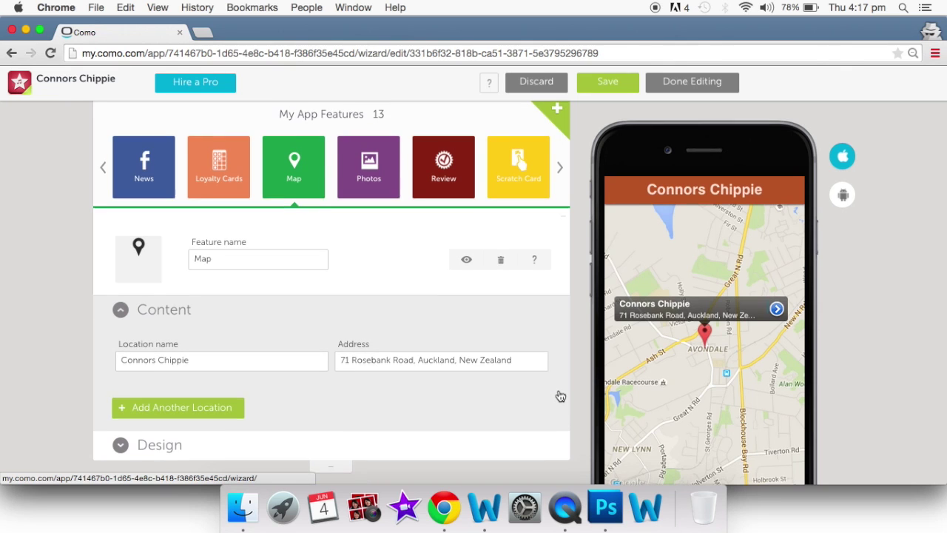
pyautogui.scroll(3, 559, 396)
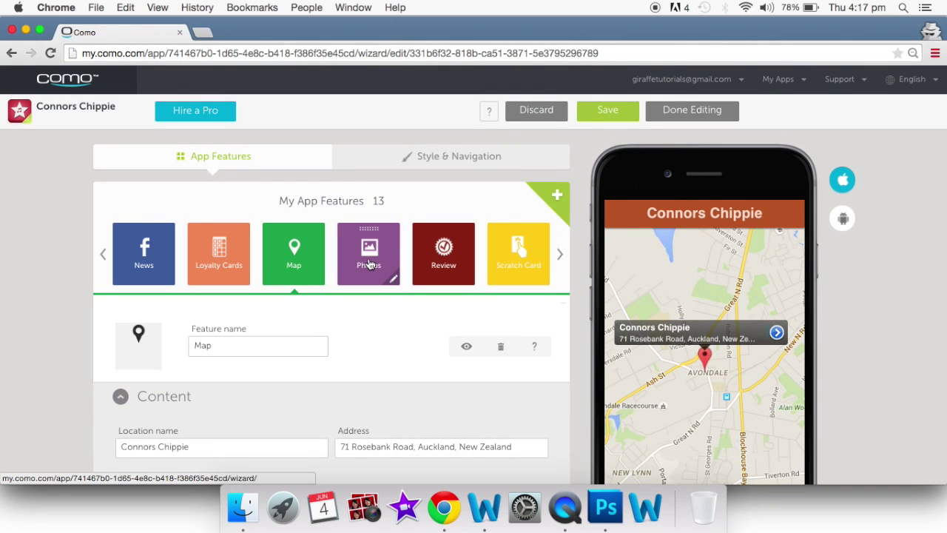
# Open the Photos feature and choose Facebook as its photo source.
pyautogui.click(370, 265)
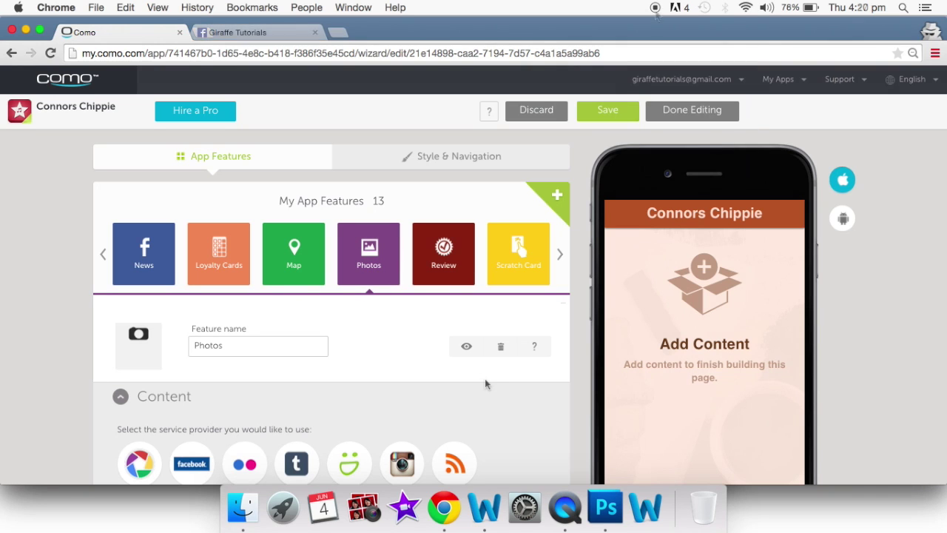
pyautogui.scroll(-2, 484, 378)
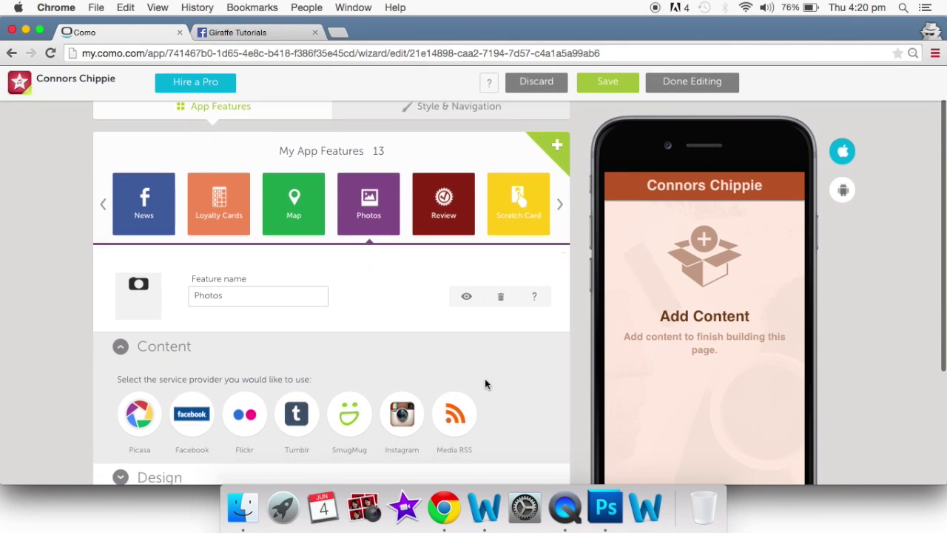
pyautogui.scroll(-1, 486, 381)
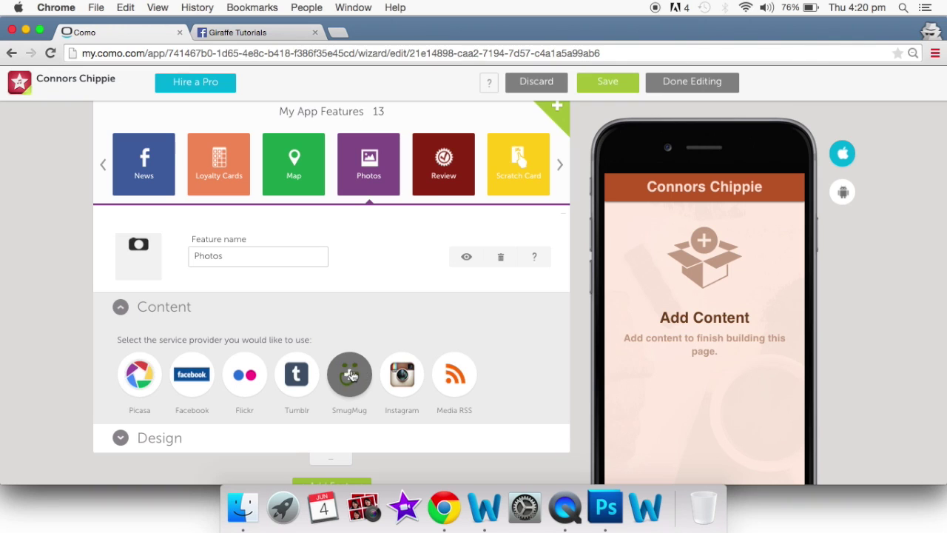
pyautogui.click(199, 376)
pyautogui.scroll(-3, 200, 374)
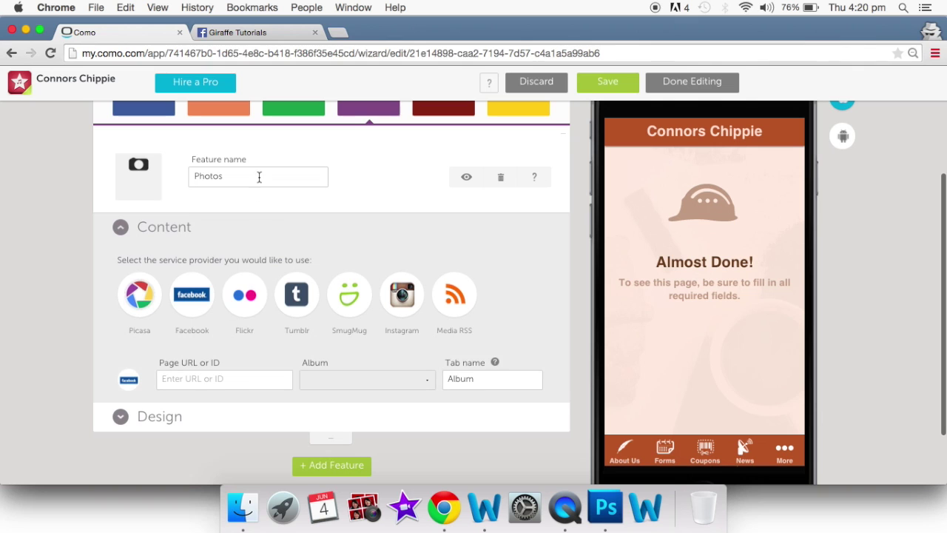
# In Facebook, open the fish and chips photo in the Connors Chippie album.
pyautogui.click(247, 32)
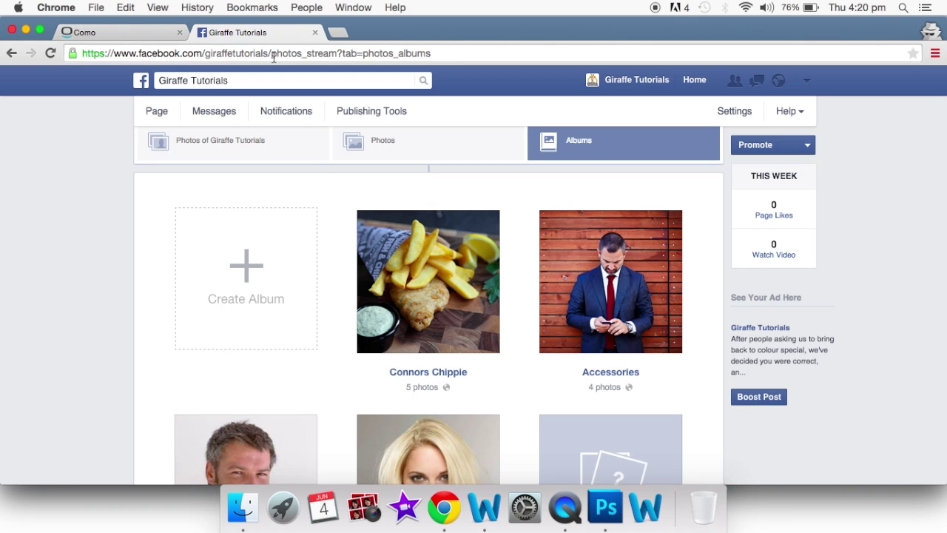
pyautogui.scroll(3, 436, 216)
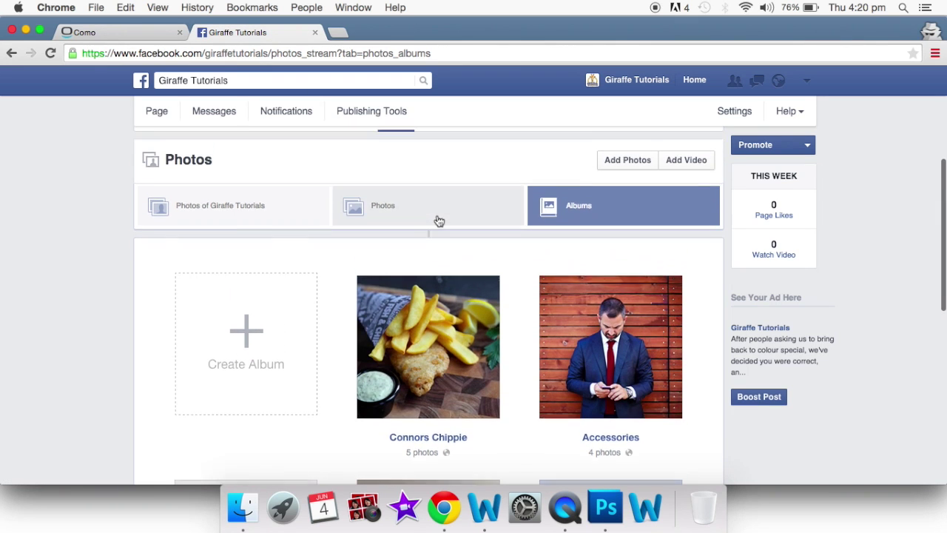
pyautogui.scroll(1, 438, 220)
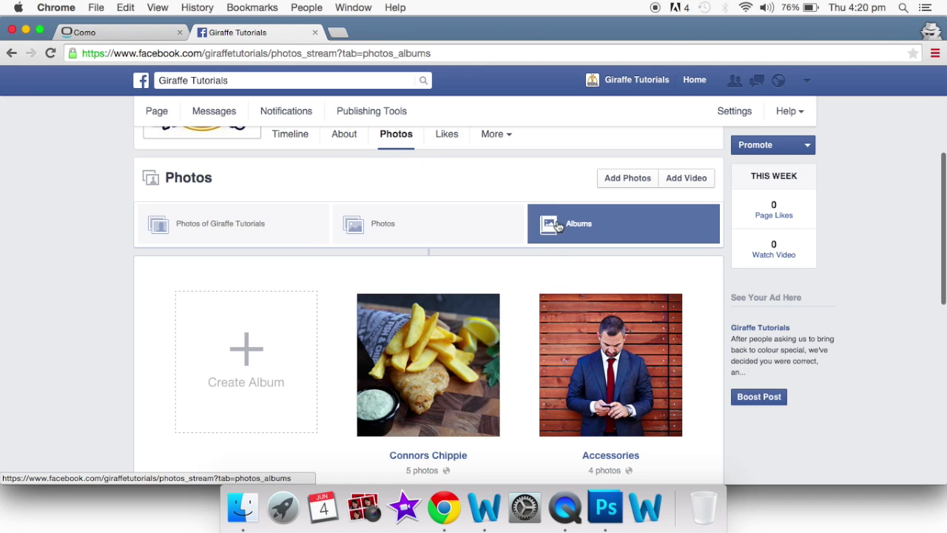
pyautogui.click(449, 379)
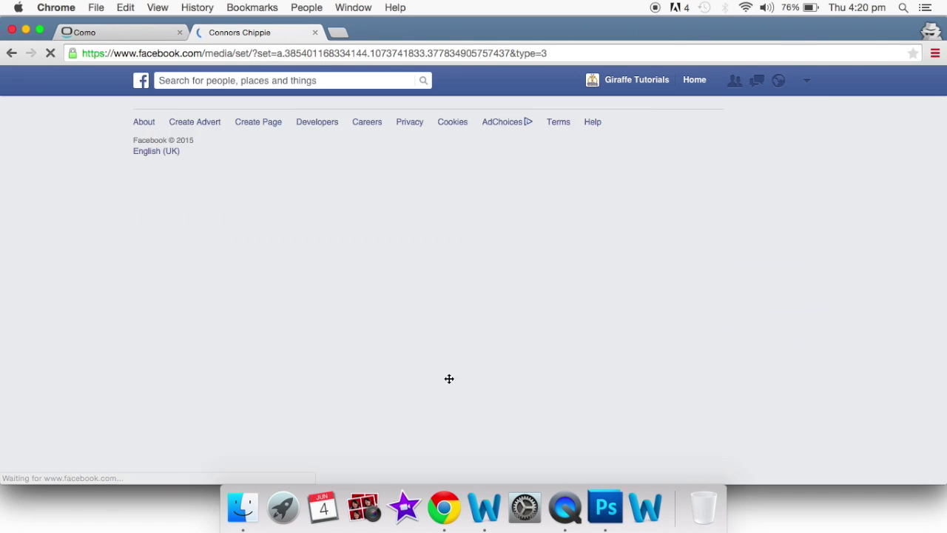
pyautogui.click(346, 335)
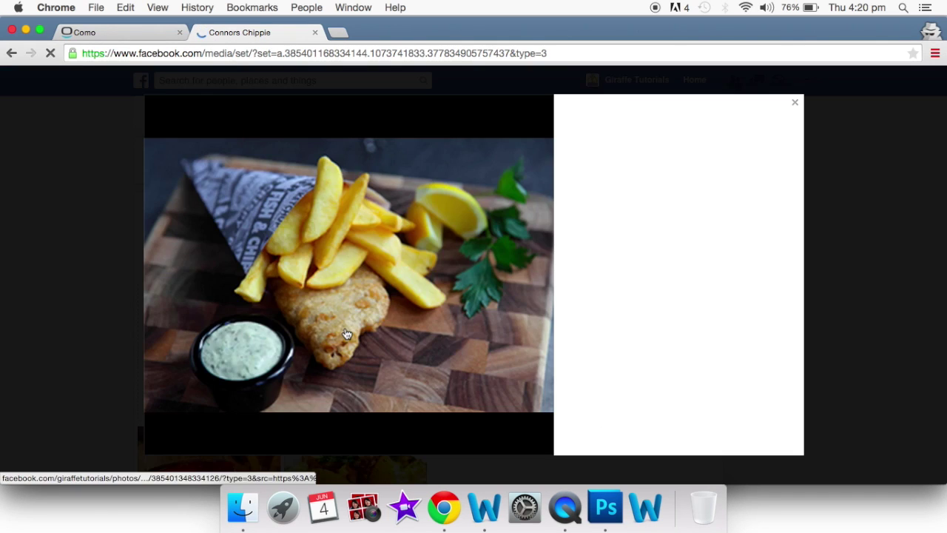
# Copy the photo's web address and paste it into Como's Page URL or ID field.
pyautogui.click(263, 53)
pyautogui.doubleClick(234, 53)
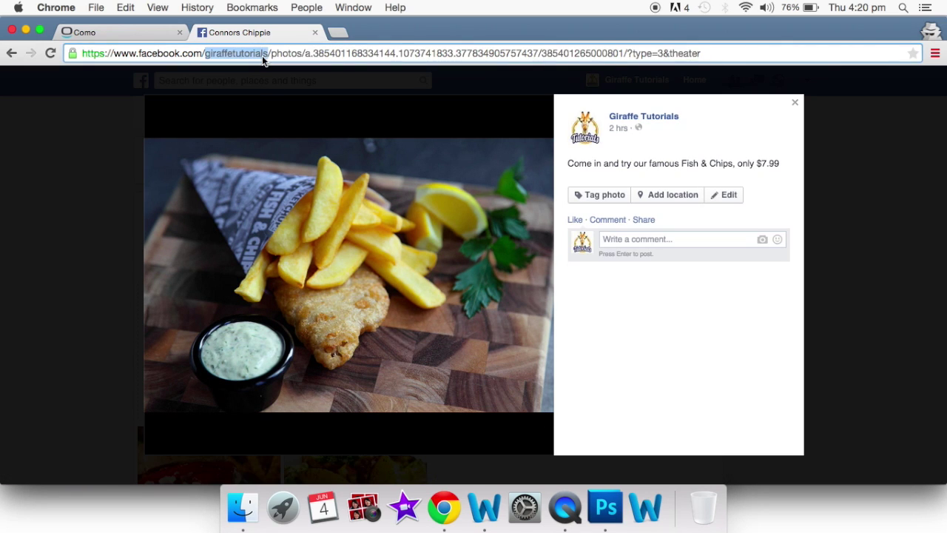
pyautogui.tripleClick(233, 53)
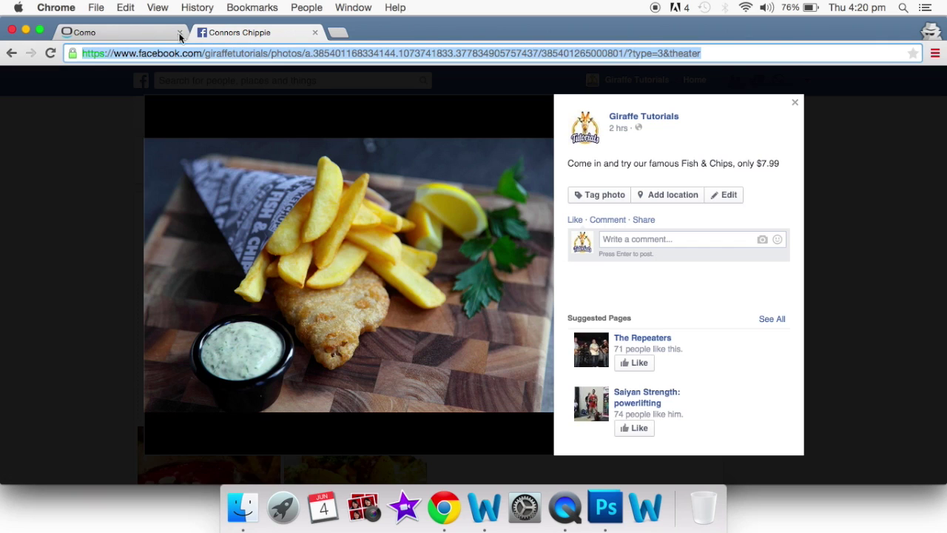
pyautogui.click(145, 35)
pyautogui.click(232, 378)
pyautogui.press('super+v')
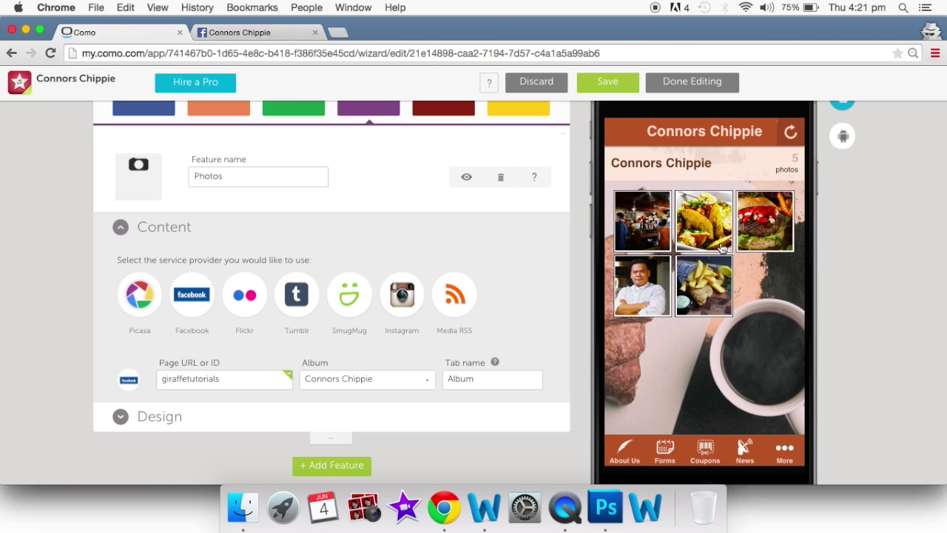
# Choose the Connors Chippie album and delete the extra Facebook source row.
pyautogui.click(425, 385)
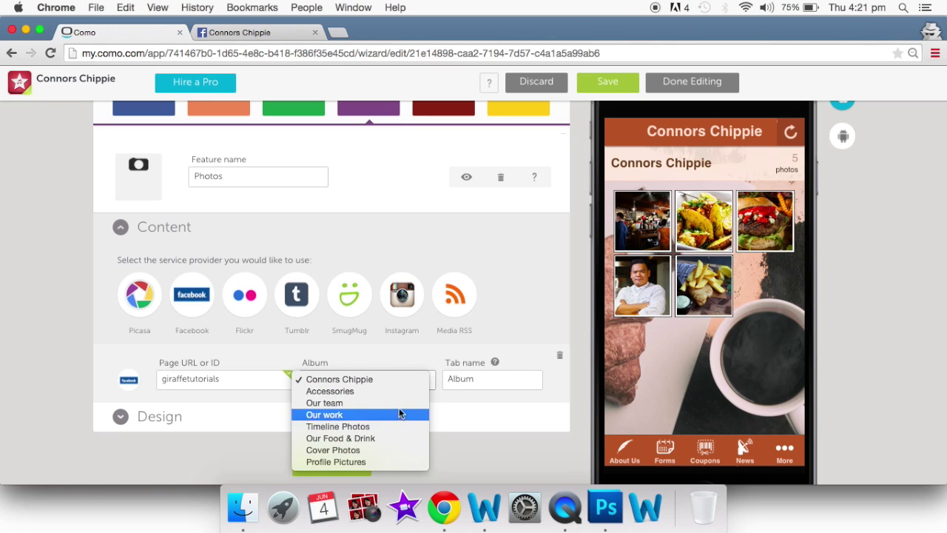
pyautogui.click(408, 352)
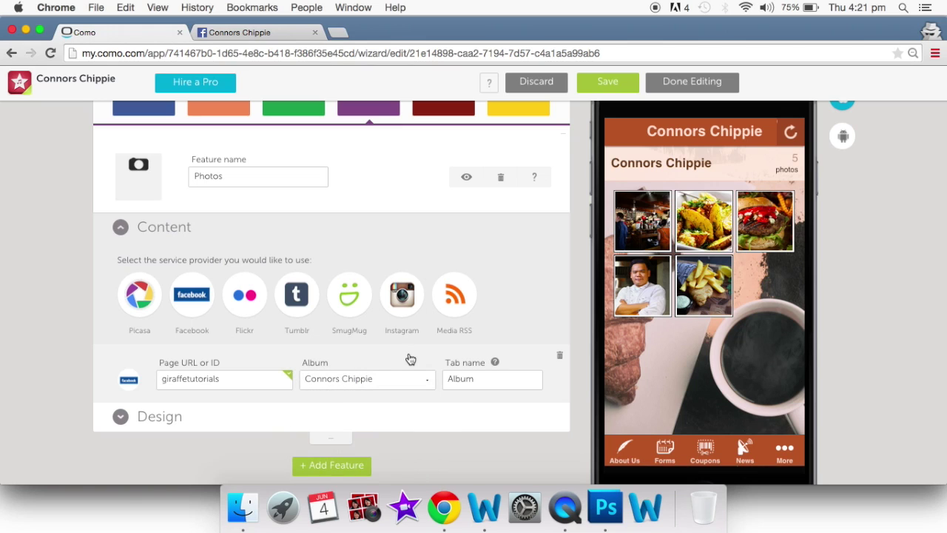
pyautogui.click(204, 310)
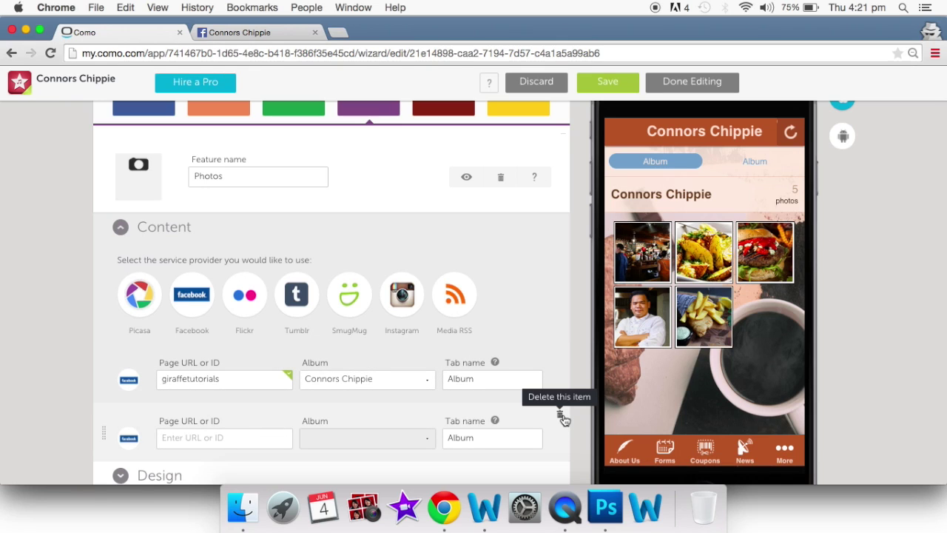
pyautogui.click(563, 418)
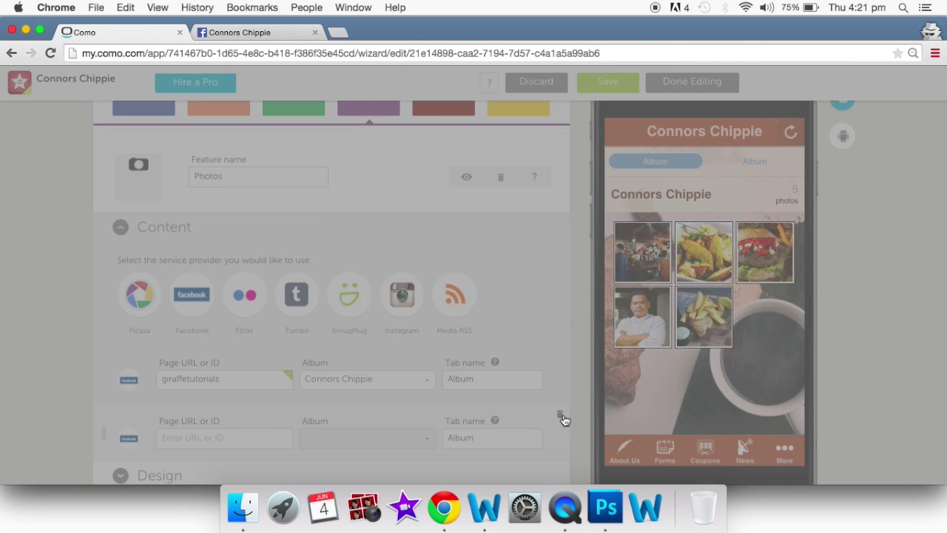
pyautogui.click(556, 313)
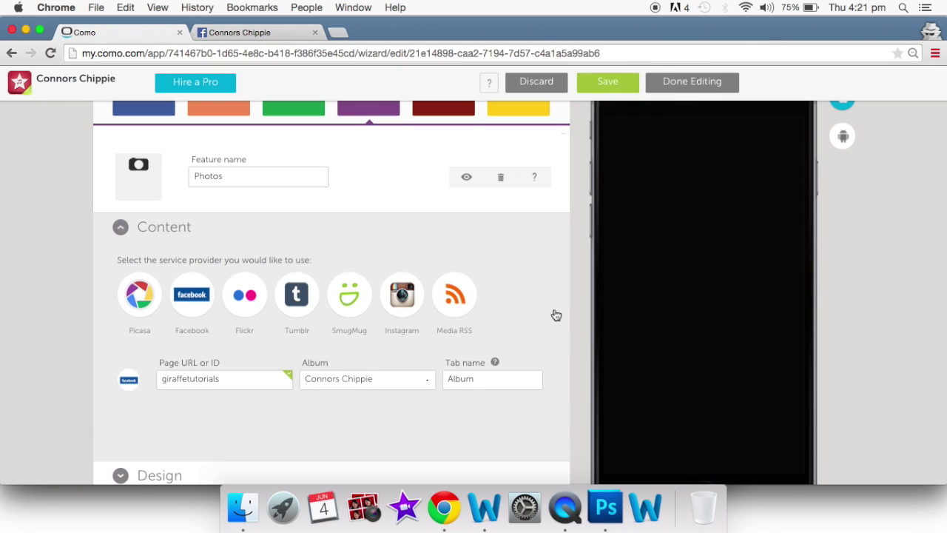
# Switch the photo page design to the large captioned photo layout.
pyautogui.scroll(-1, 469, 374)
pyautogui.scroll(-1, 469, 373)
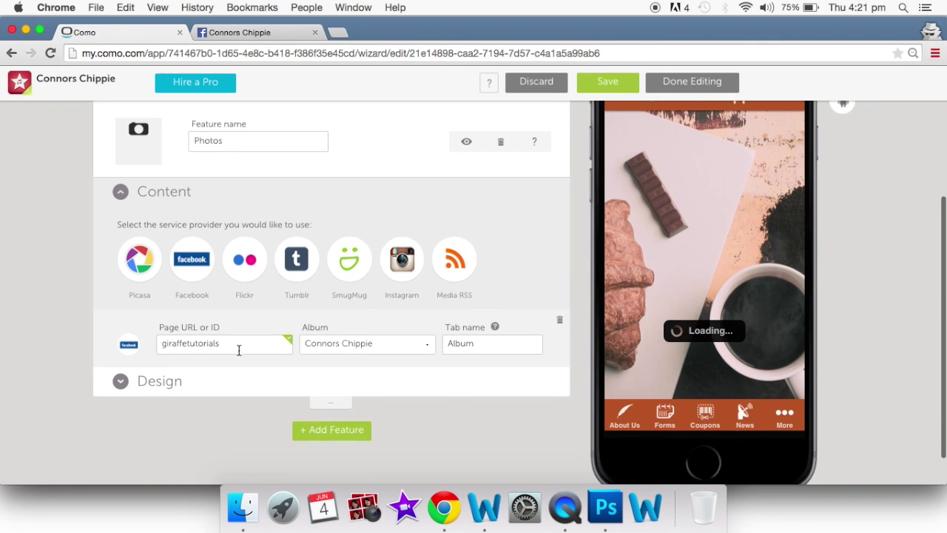
pyautogui.click(123, 382)
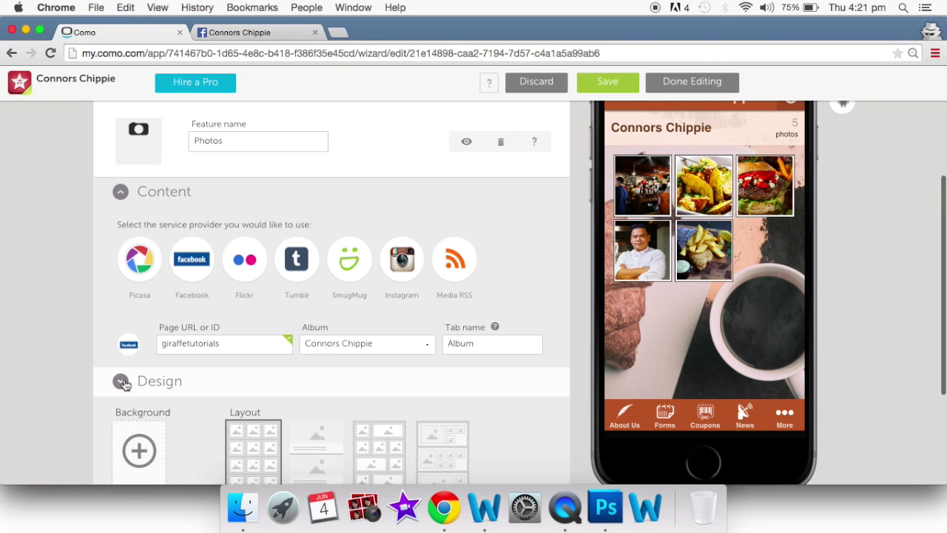
pyautogui.scroll(-4, 288, 409)
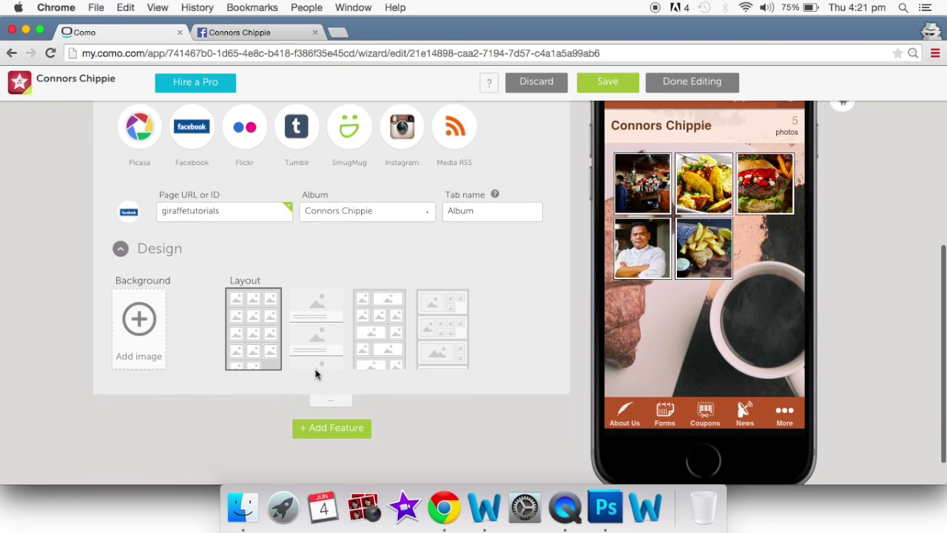
pyautogui.click(323, 331)
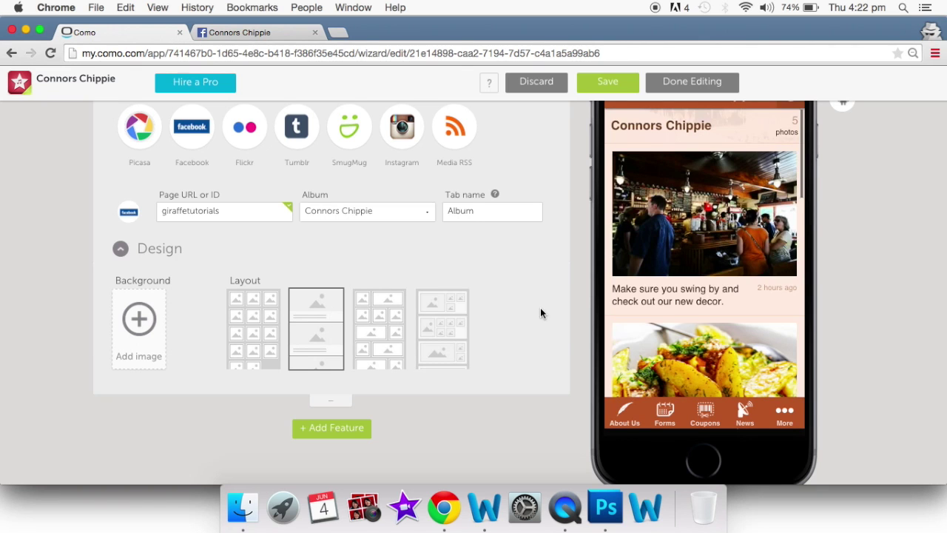
pyautogui.scroll(1, 541, 309)
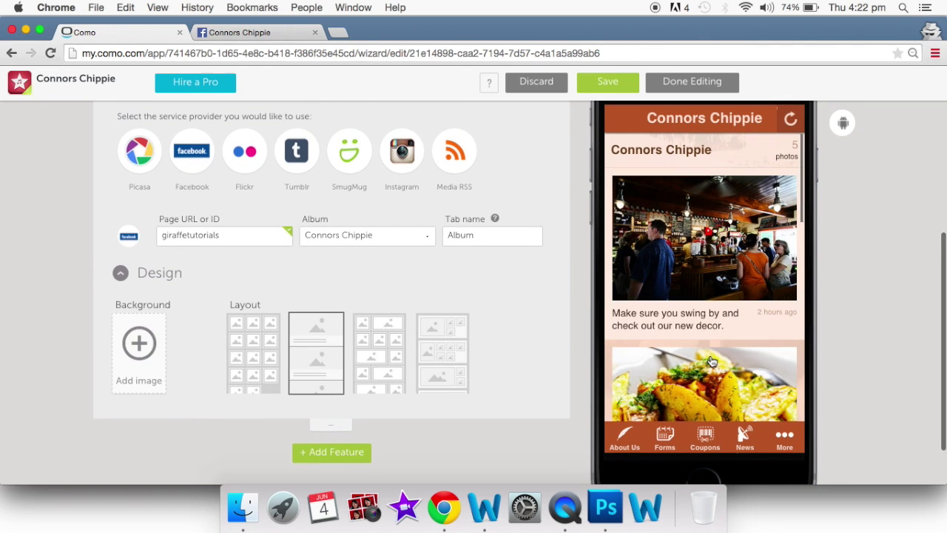
pyautogui.scroll(-5, 703, 347)
pyautogui.scroll(-8, 710, 361)
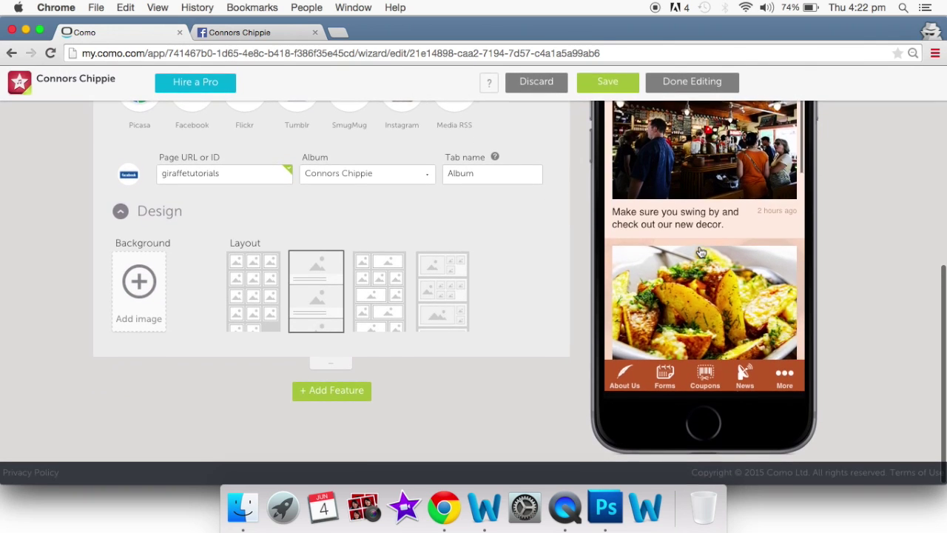
pyautogui.scroll(-5, 701, 253)
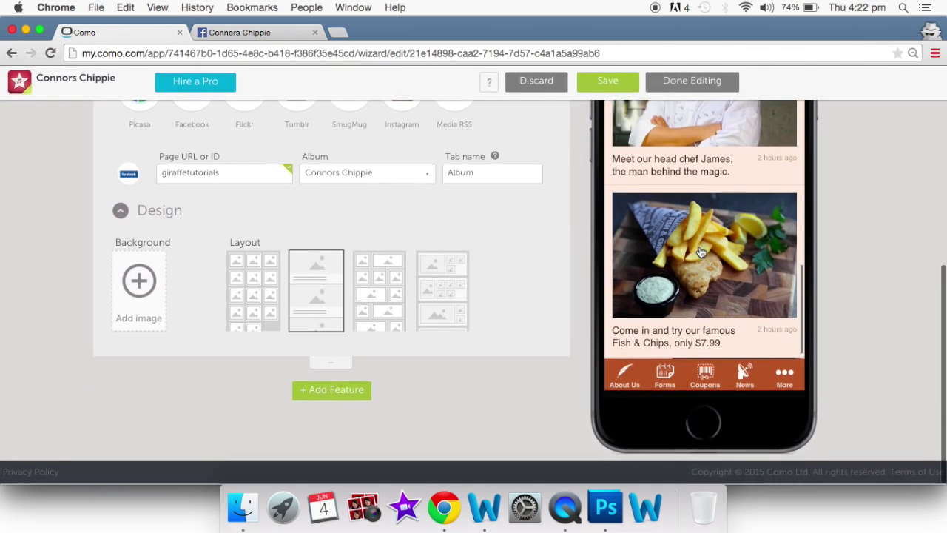
pyautogui.scroll(10, 700, 253)
pyautogui.scroll(6, 701, 253)
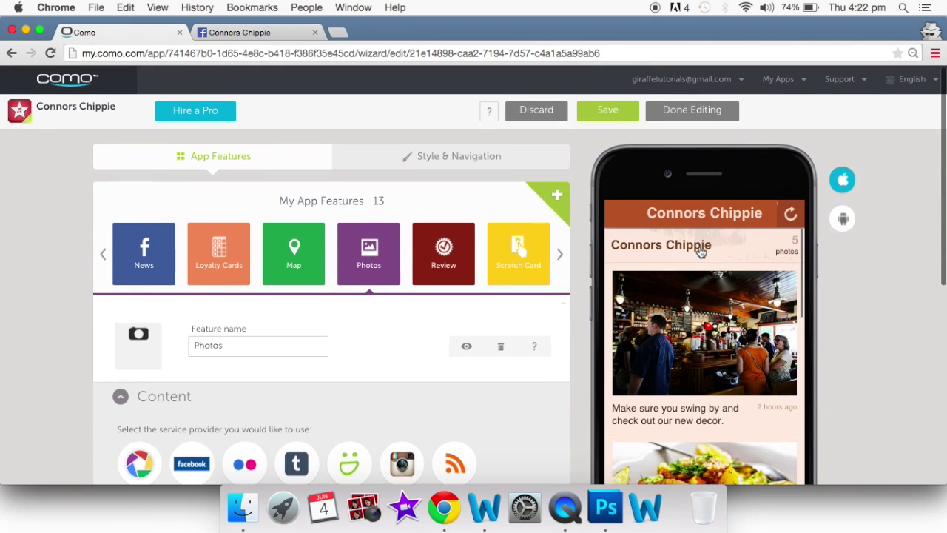
# Open the Review feature and add Yelp as a review source.
pyautogui.click(438, 268)
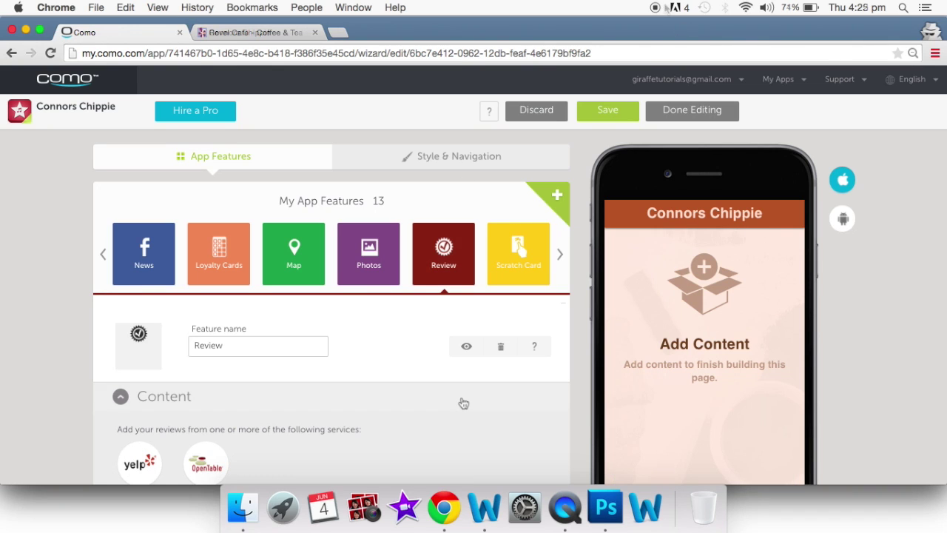
pyautogui.scroll(-2, 463, 403)
pyautogui.scroll(-4, 464, 403)
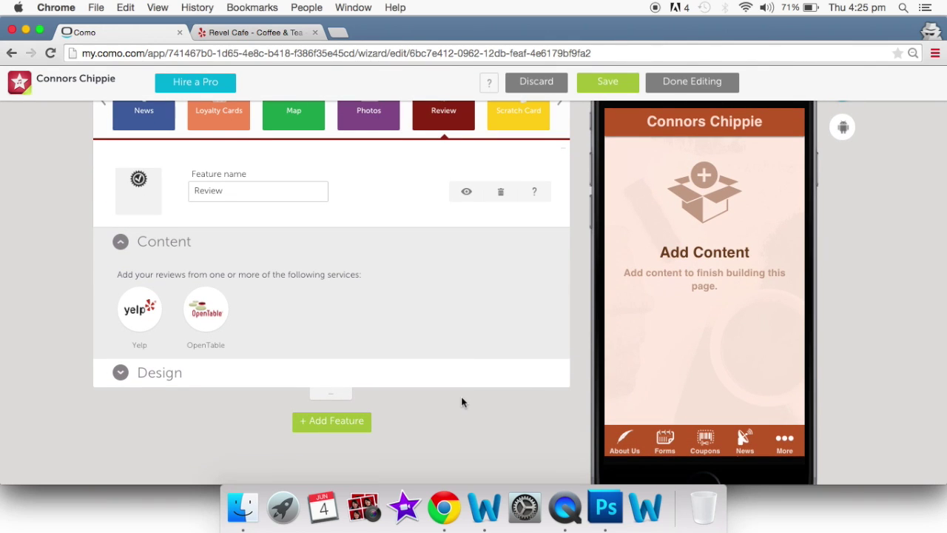
pyautogui.click(145, 311)
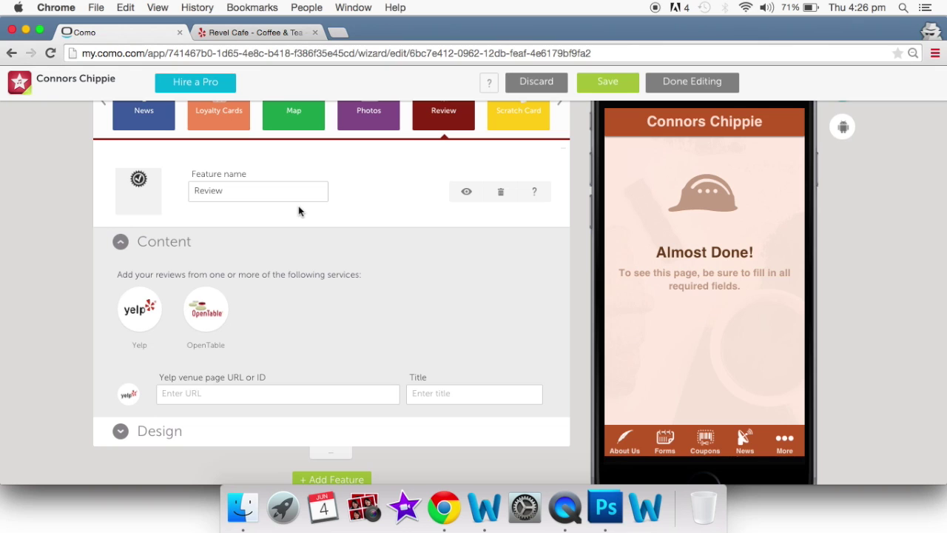
# Copy the Revel Cafe Yelp page address and return to Como.
pyautogui.click(262, 31)
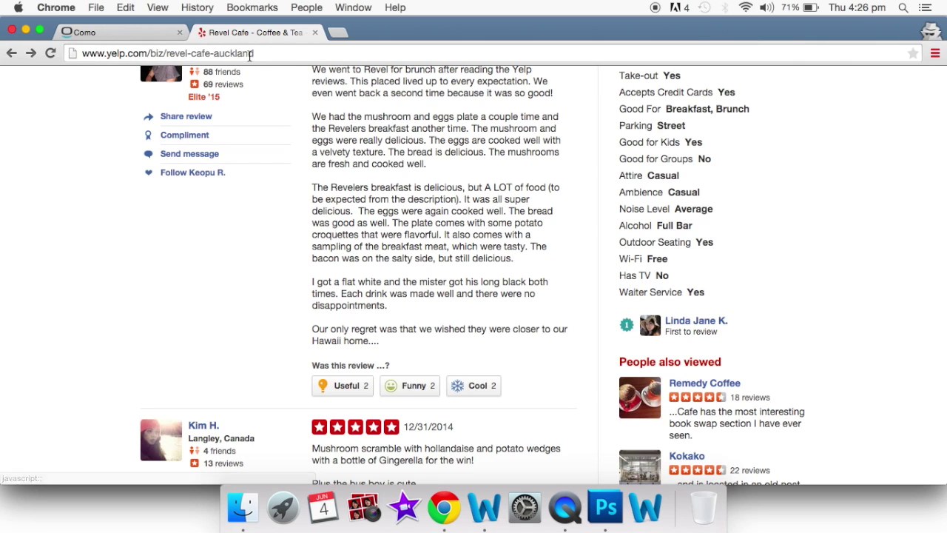
pyautogui.click(250, 57)
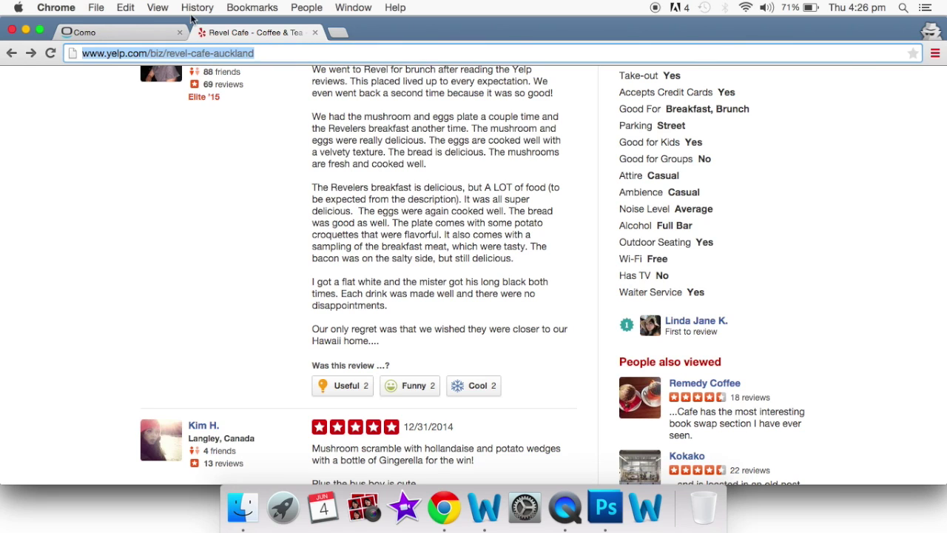
pyautogui.click(131, 35)
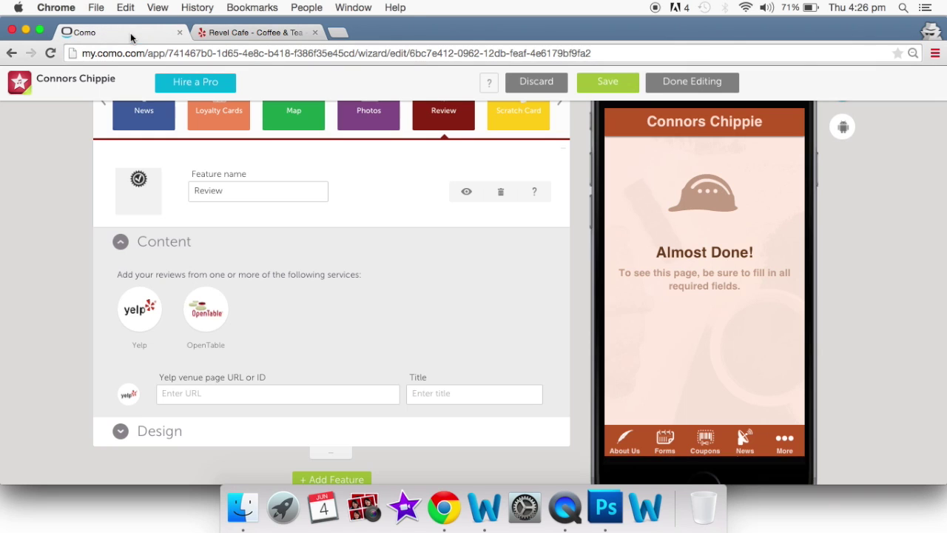
pyautogui.click(242, 393)
pyautogui.write('http://www.yelp.co.nz/biz/revel-cafe-auckland')
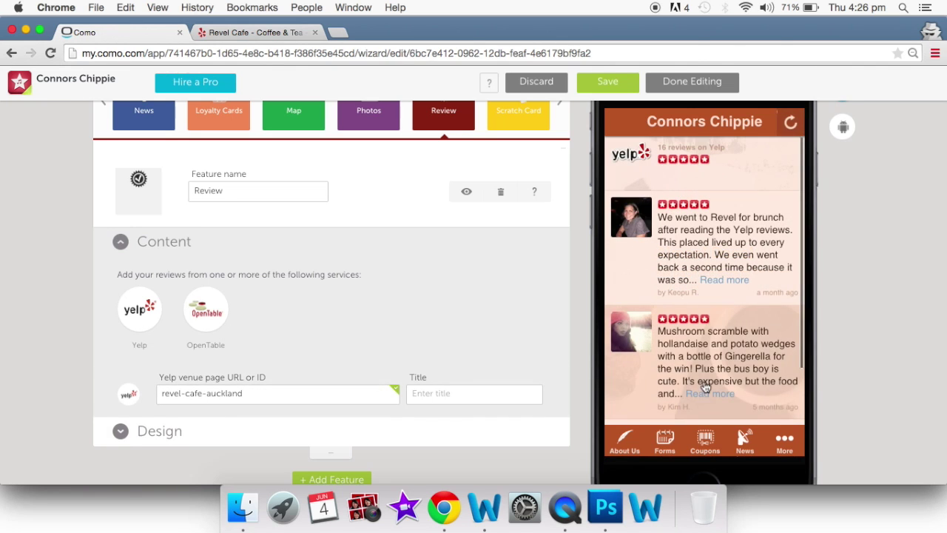
pyautogui.scroll(-3, 705, 387)
pyautogui.scroll(-5, 705, 387)
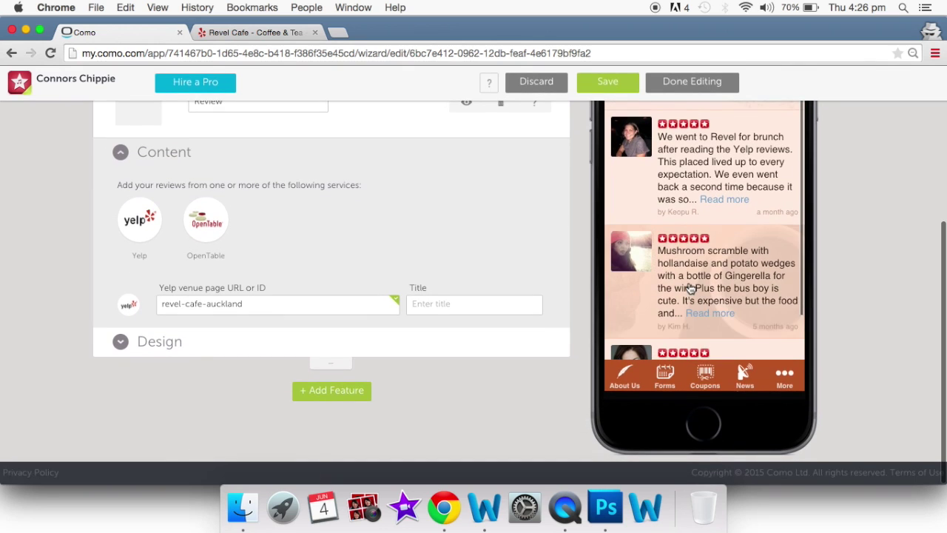
pyautogui.scroll(10, 690, 288)
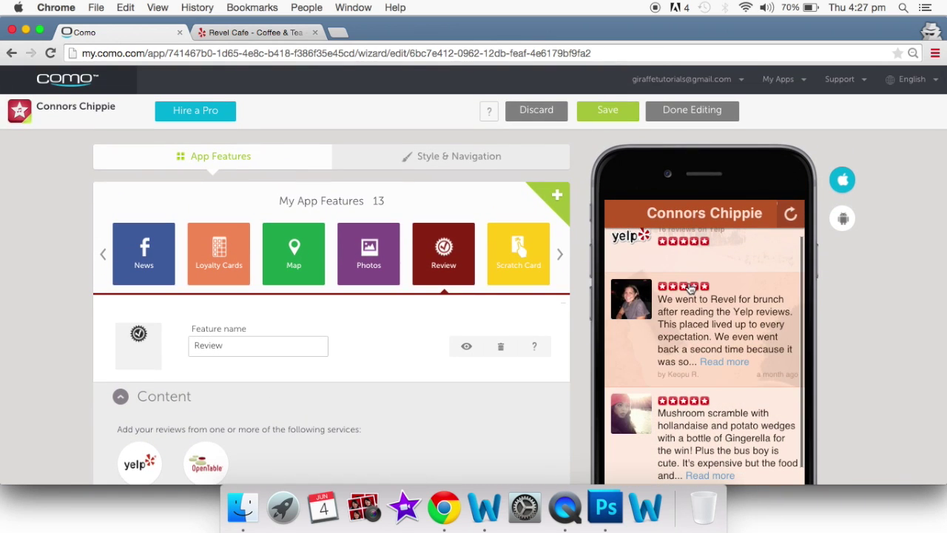
pyautogui.scroll(-5, 556, 368)
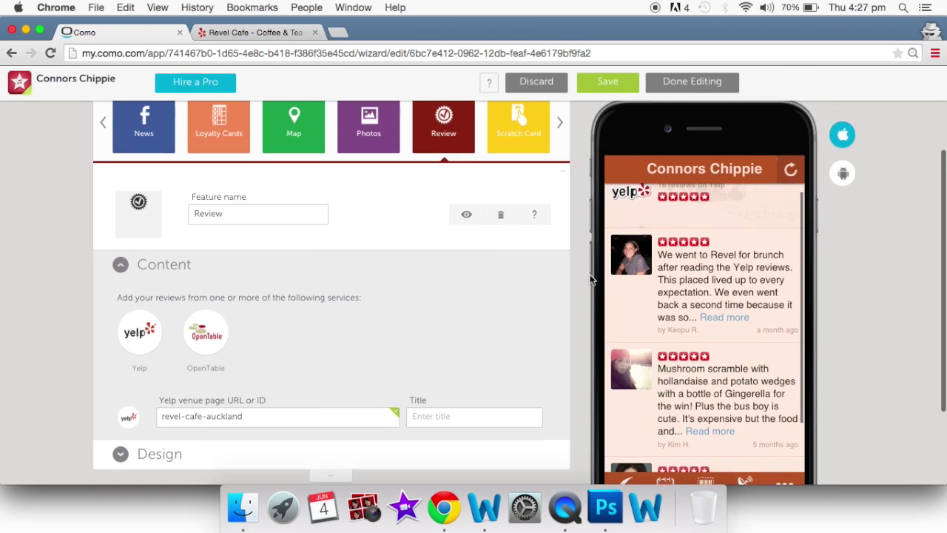
pyautogui.scroll(3, 589, 280)
pyautogui.scroll(2, 590, 279)
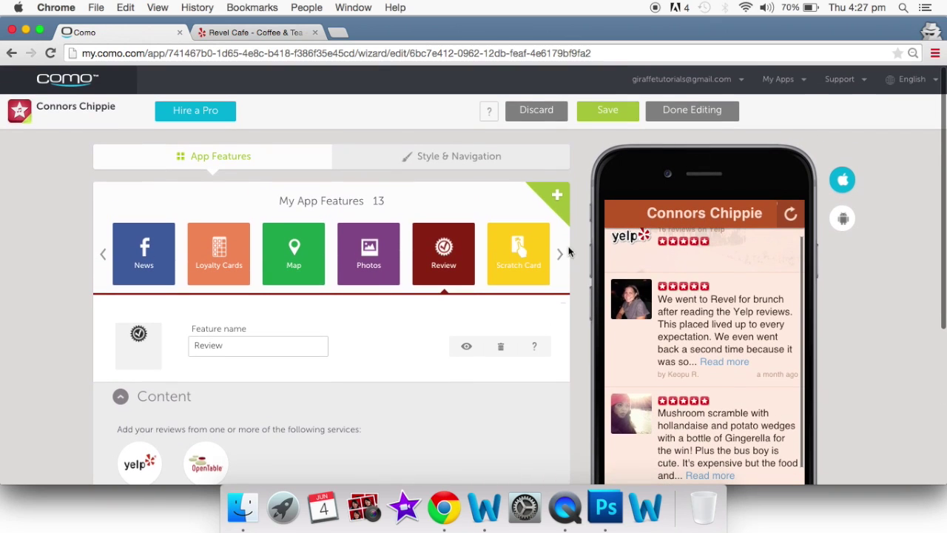
# Open the Scratch Card feature and start creating a new scratch card.
pyautogui.click(534, 267)
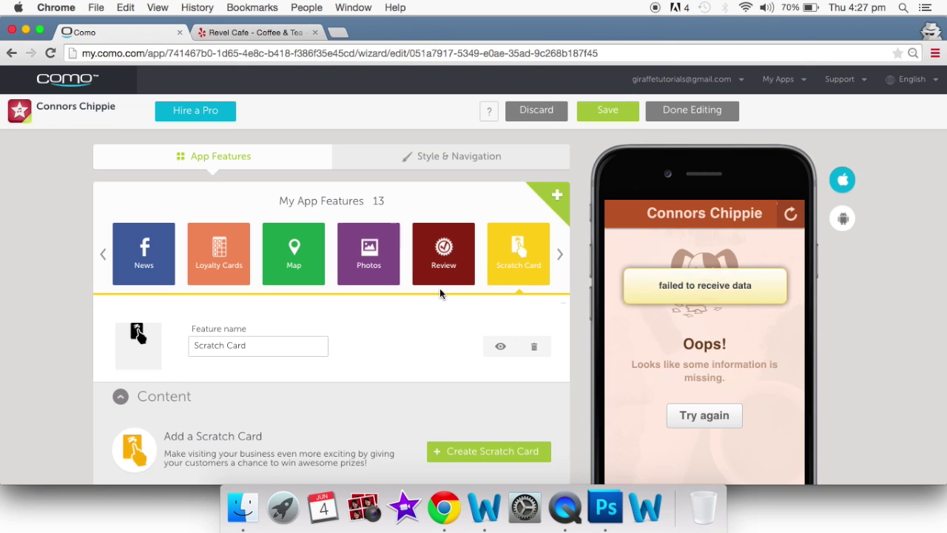
pyautogui.scroll(-3, 440, 290)
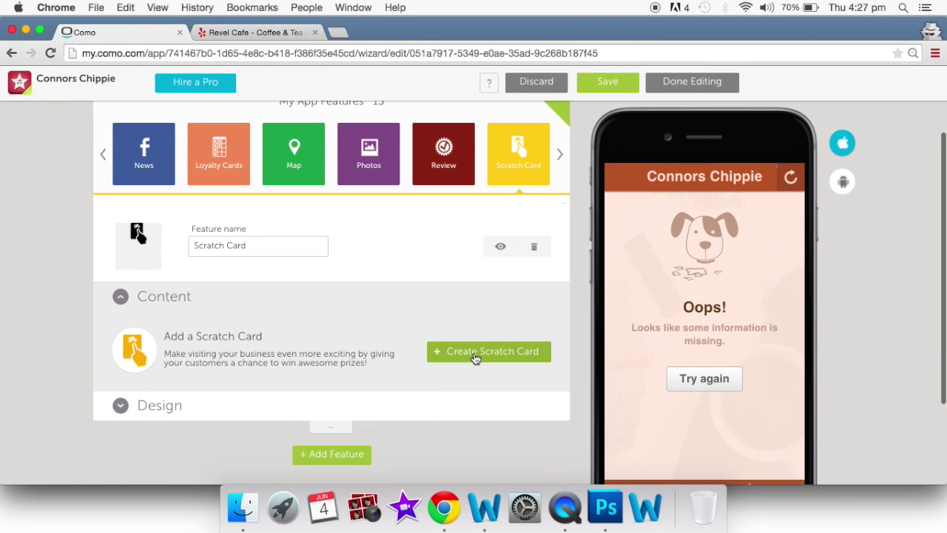
pyautogui.click(475, 358)
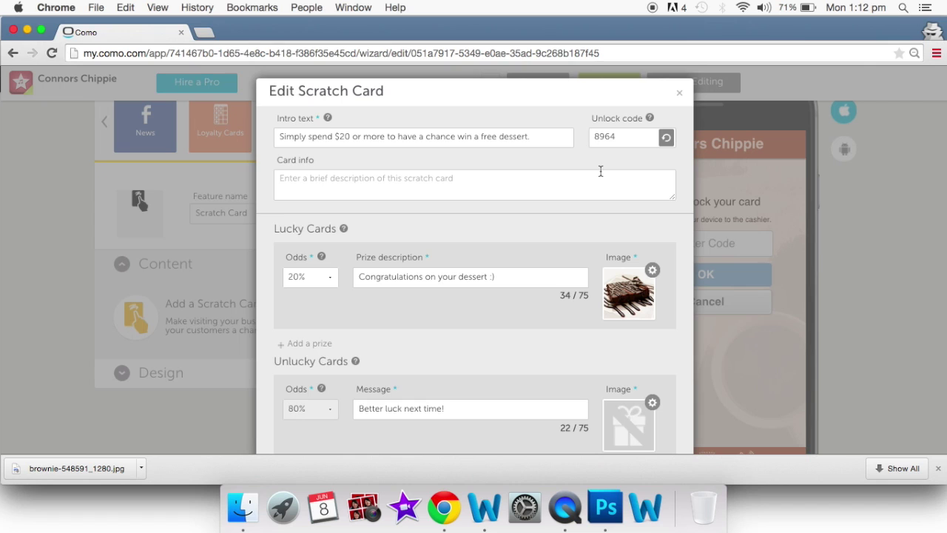
# Keep the dessert scratch card's odds at 20% and update the card.
pyautogui.scroll(-3, 600, 171)
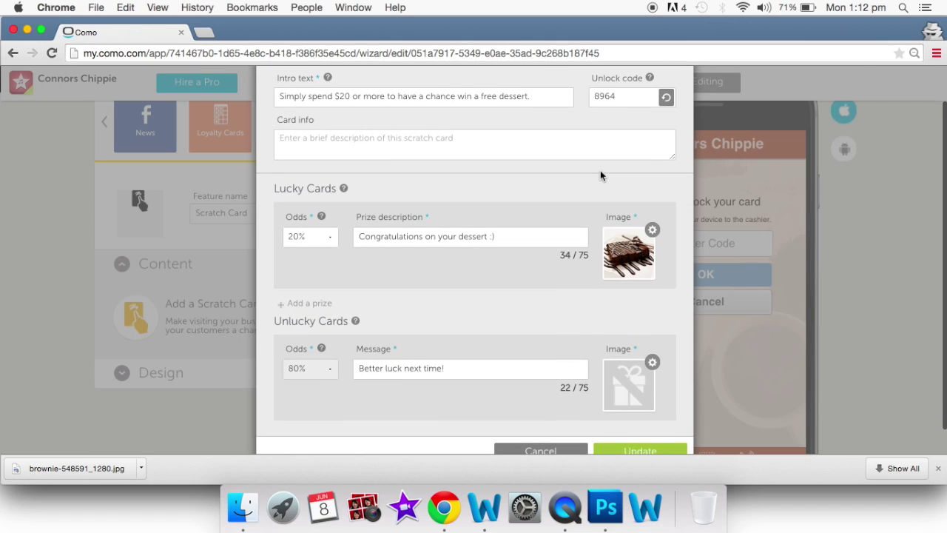
pyautogui.scroll(-1, 600, 170)
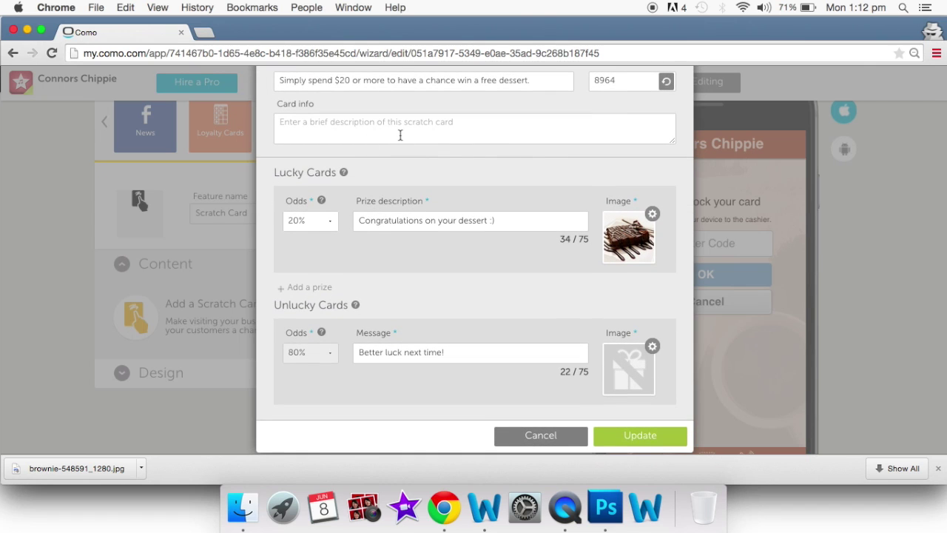
pyautogui.scroll(2, 400, 135)
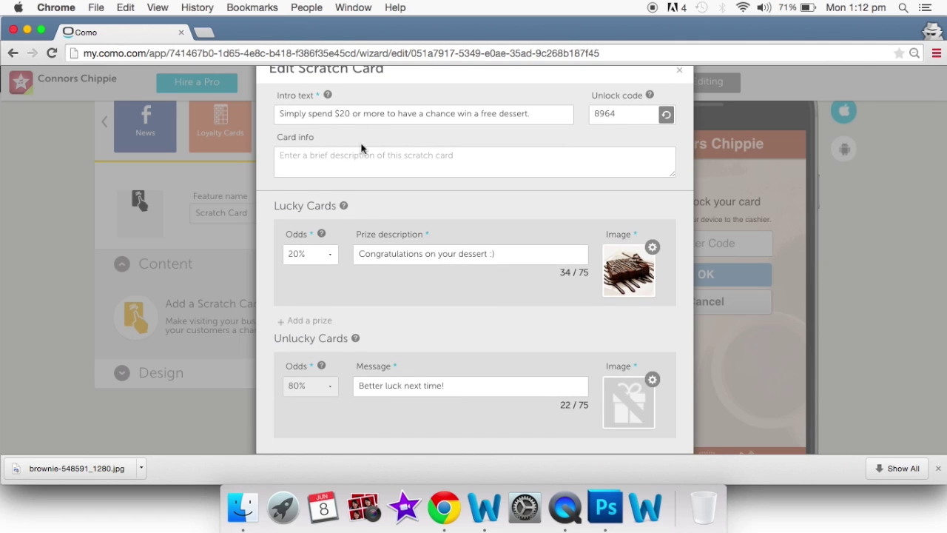
pyautogui.scroll(-3, 370, 184)
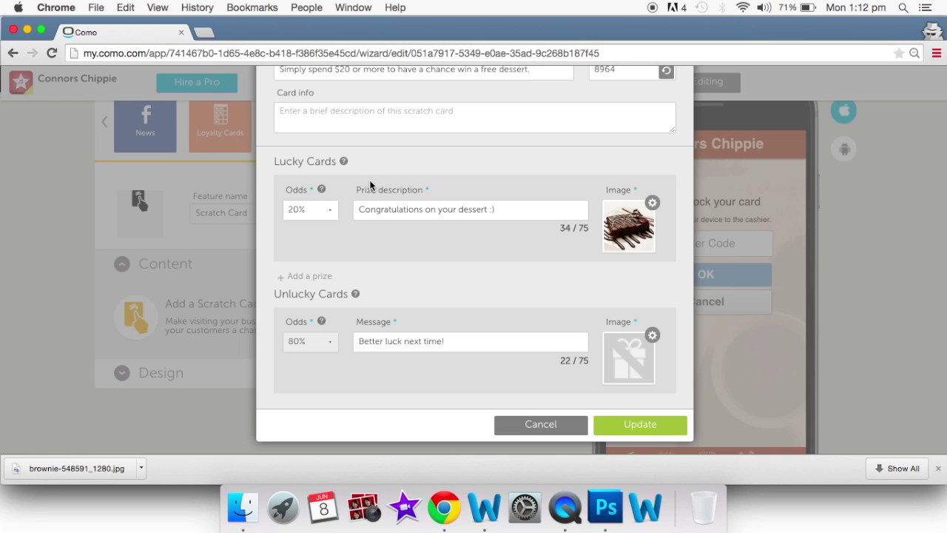
pyautogui.scroll(1, 338, 212)
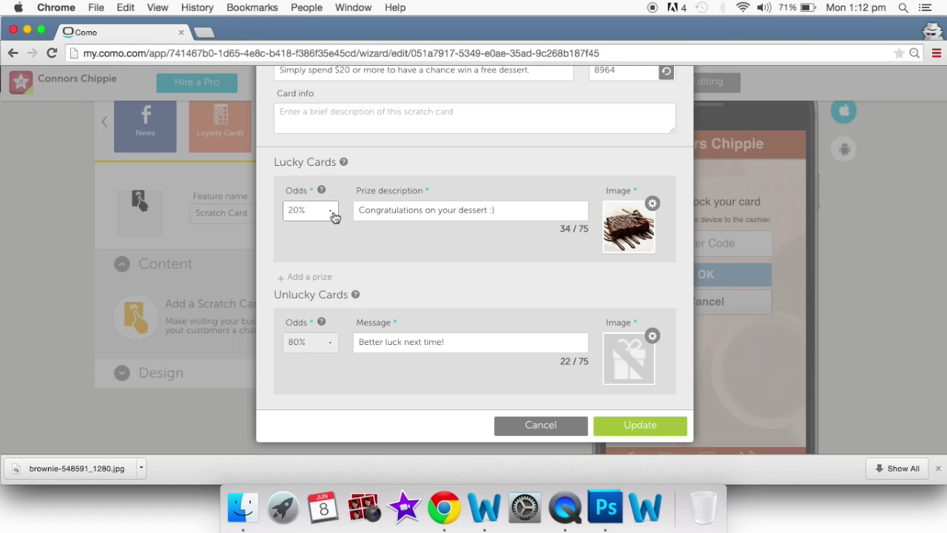
pyautogui.click(335, 216)
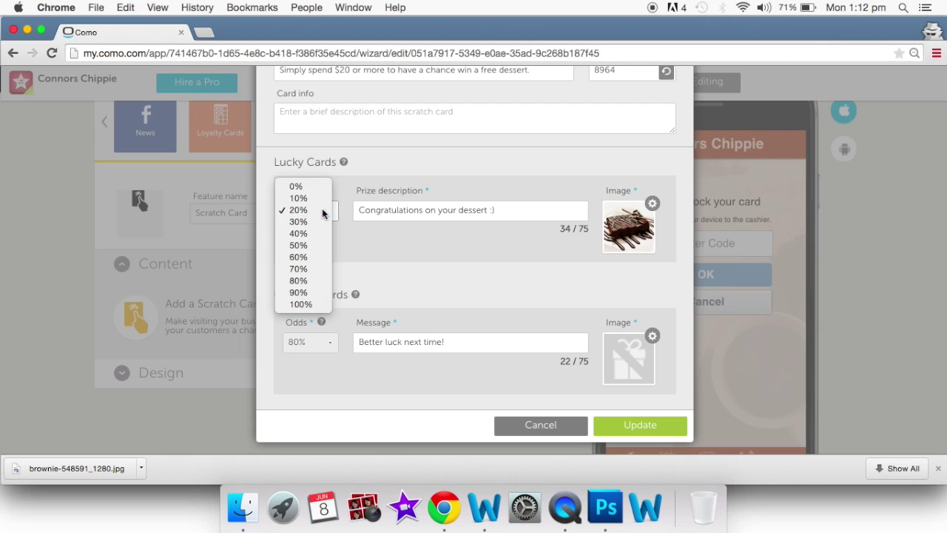
pyautogui.click(318, 210)
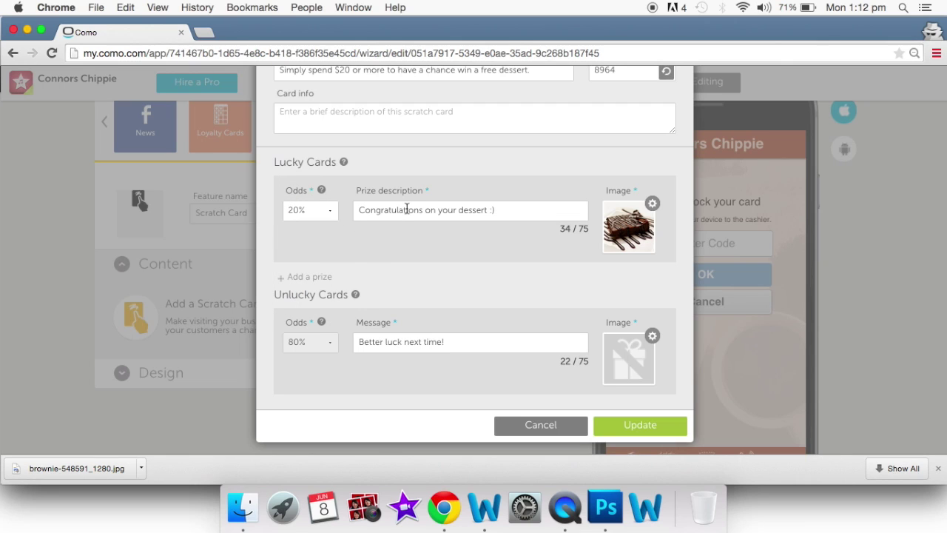
pyautogui.scroll(3, 406, 209)
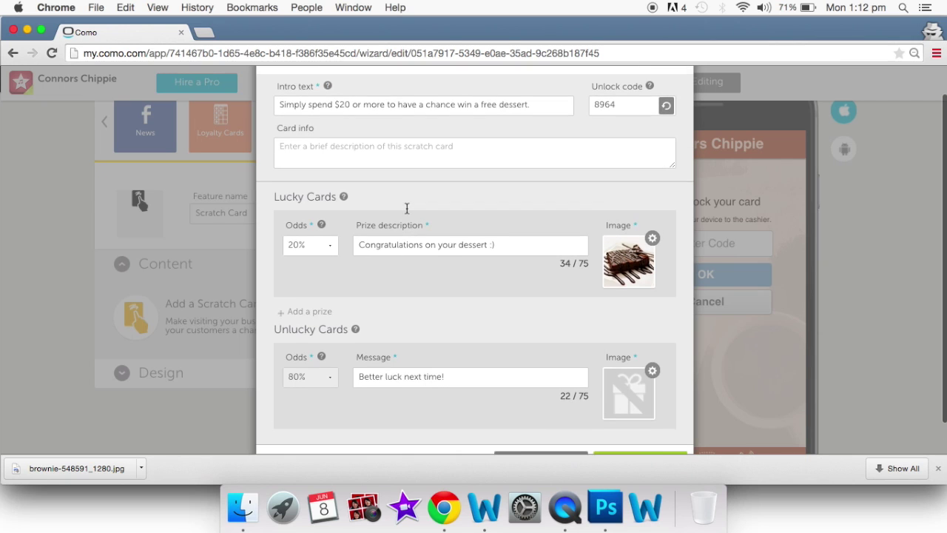
pyautogui.moveTo(634, 282)
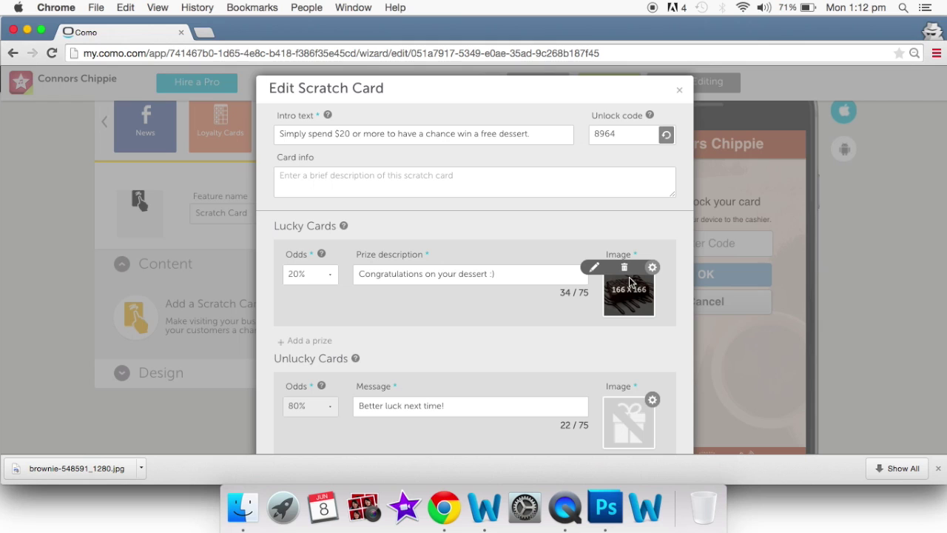
pyautogui.scroll(-3, 595, 350)
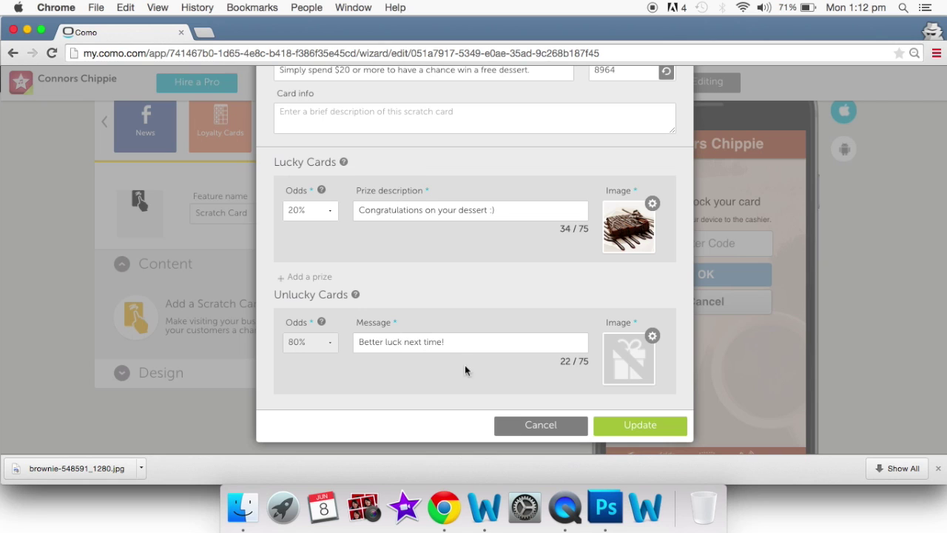
pyautogui.click(625, 426)
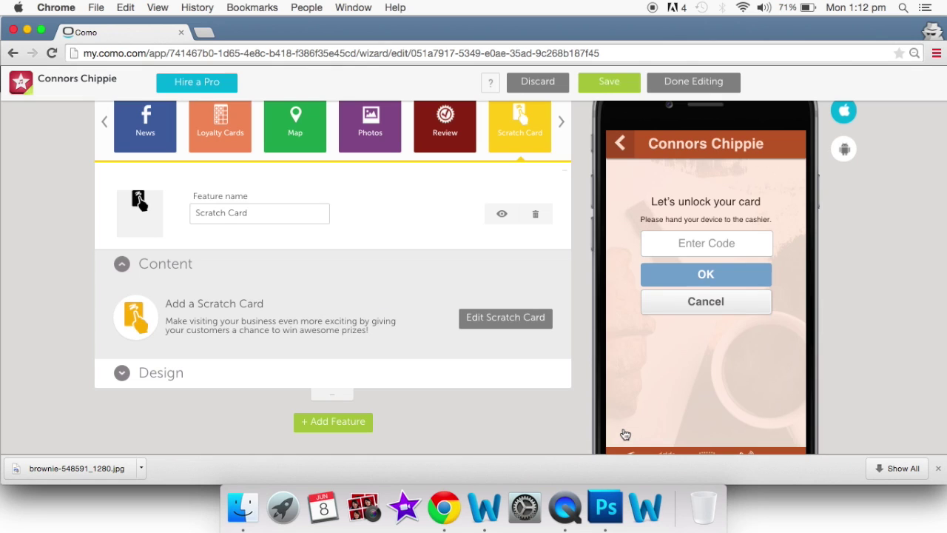
# Return the preview to the scratch card start screen and open the Build Menu feature.
pyautogui.click(620, 144)
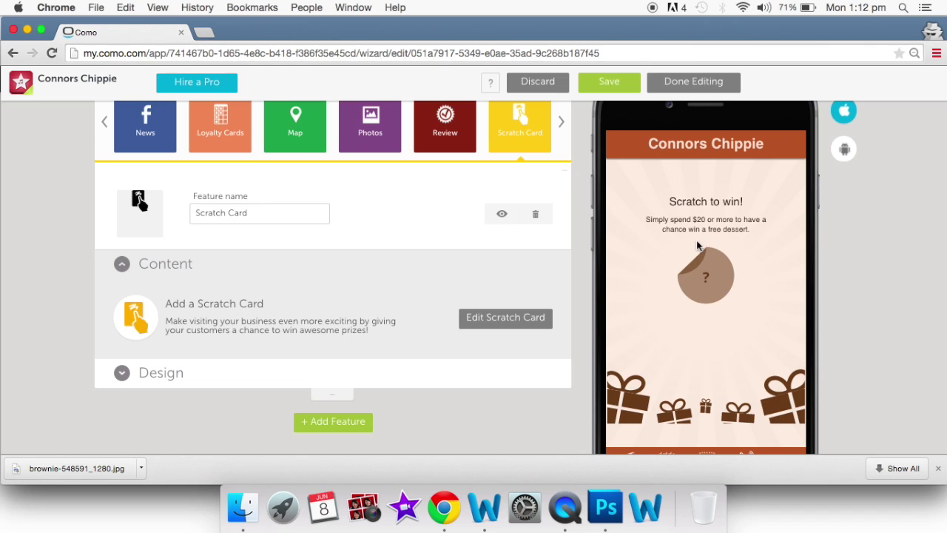
pyautogui.scroll(3, 697, 246)
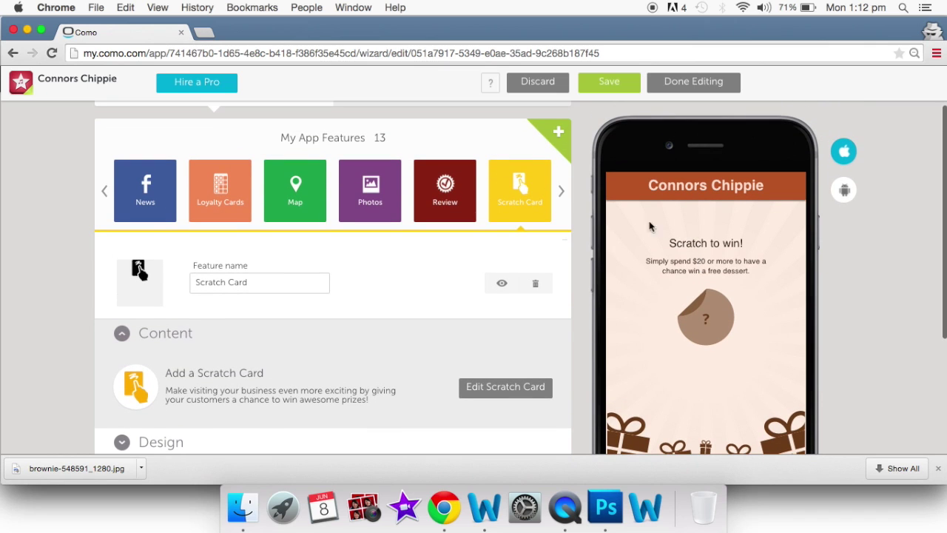
pyautogui.click(563, 194)
pyautogui.click(562, 193)
pyautogui.click(562, 194)
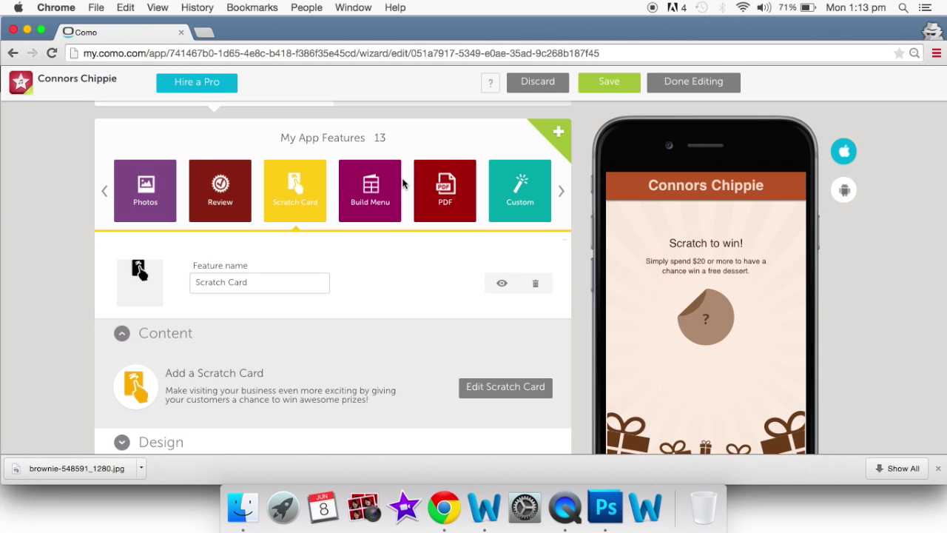
pyautogui.click(360, 208)
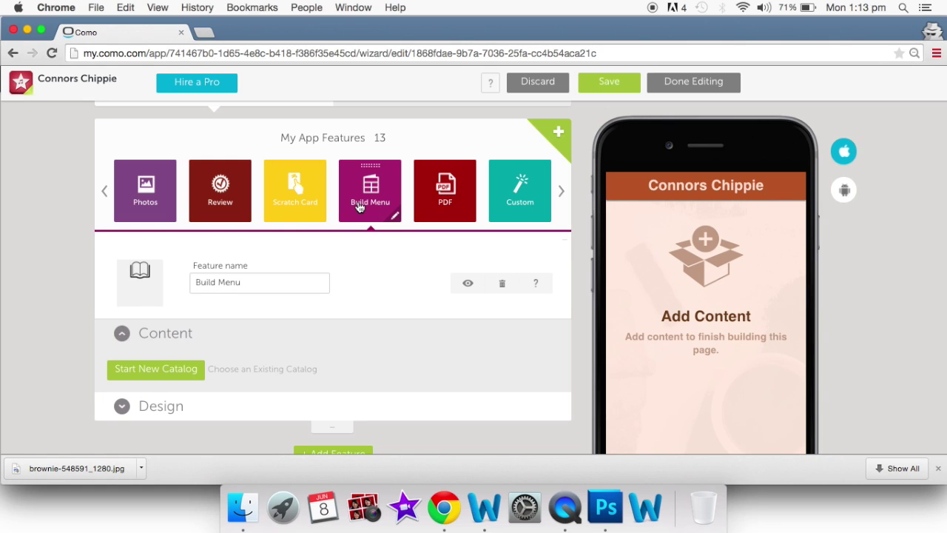
# Create a catalog named Menu using restaurant-690569_1280.jpg, cropped over the bar counter, and save it.
pyautogui.click(187, 371)
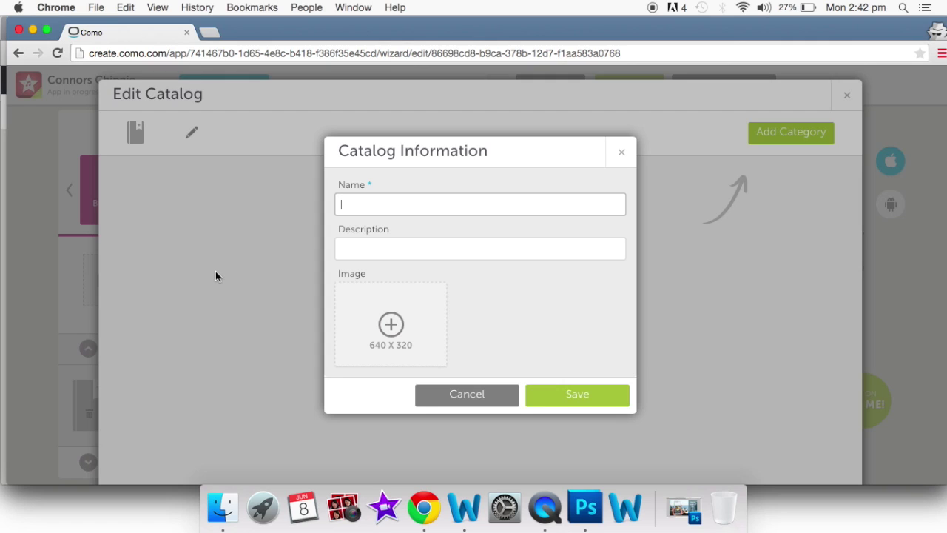
pyautogui.click(457, 207)
pyautogui.write('Menu')
pyautogui.click(392, 325)
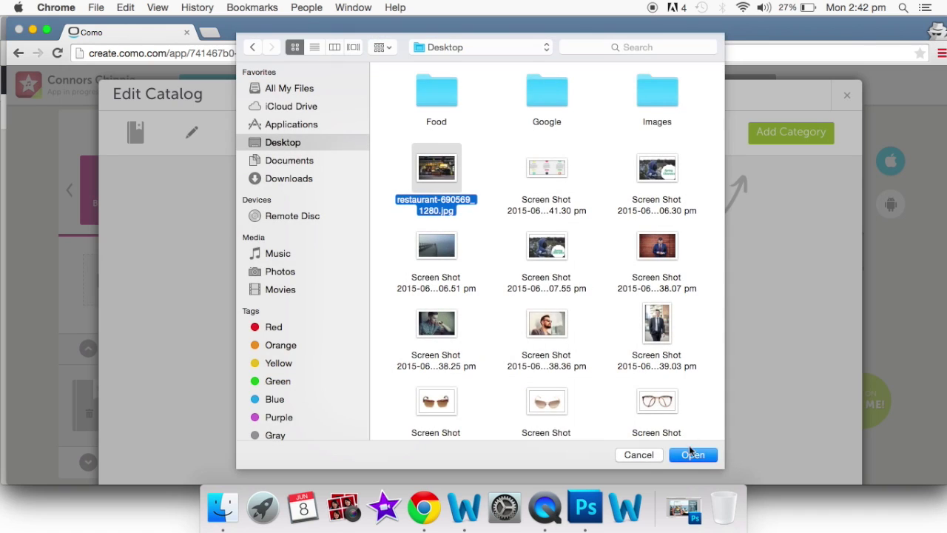
pyautogui.click(693, 454)
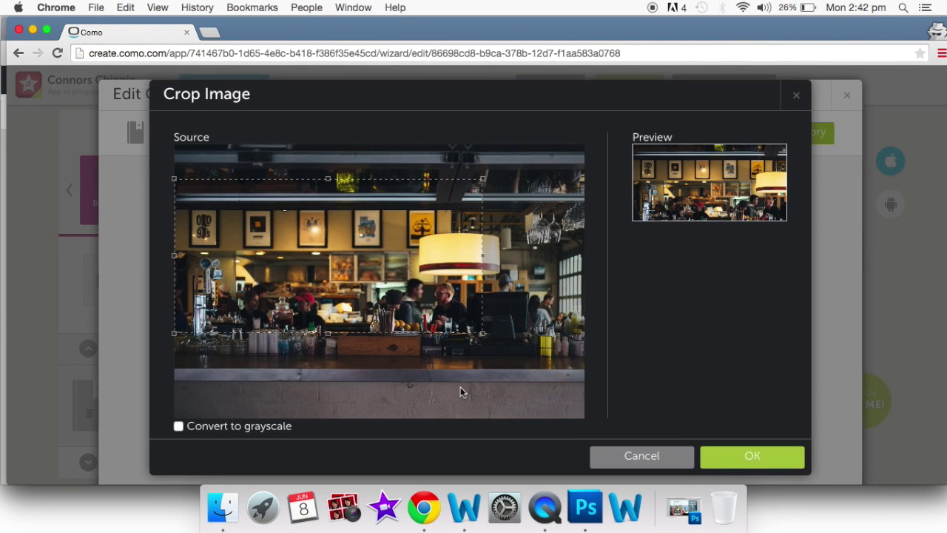
pyautogui.moveTo(480, 335); pyautogui.dragTo(647, 397)
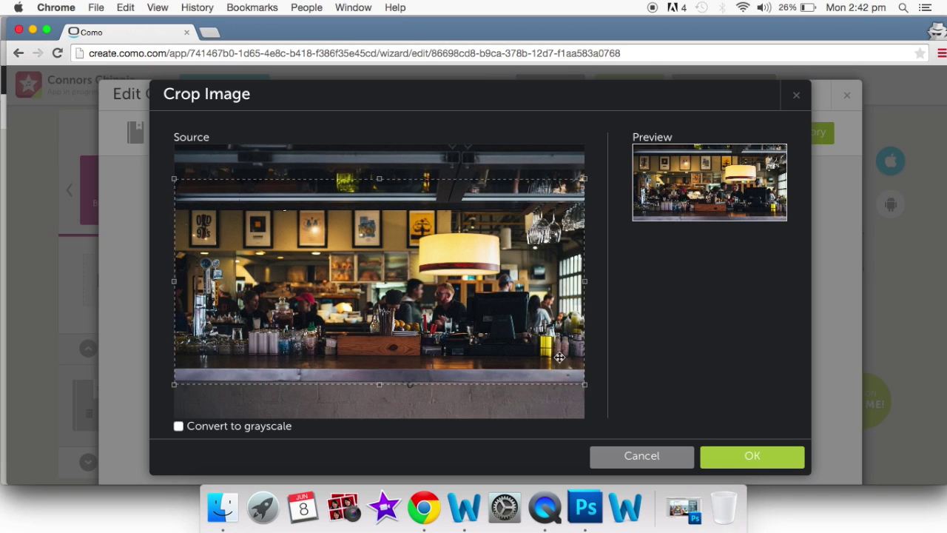
pyautogui.moveTo(506, 325); pyautogui.dragTo(509, 304)
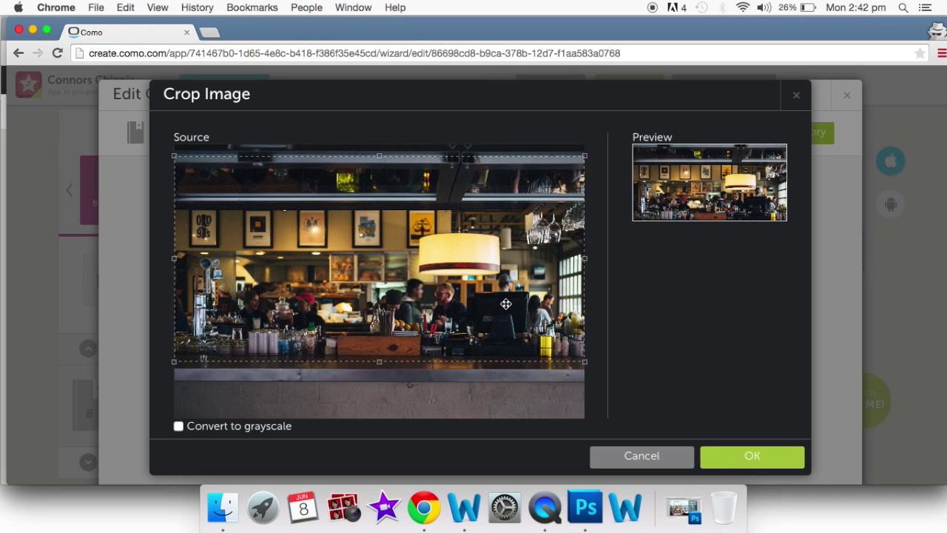
pyautogui.moveTo(522, 316)
pyautogui.mouseDown()
pyautogui.moveTo(522, 339)
pyautogui.moveTo(522, 331)
pyautogui.mouseUp()
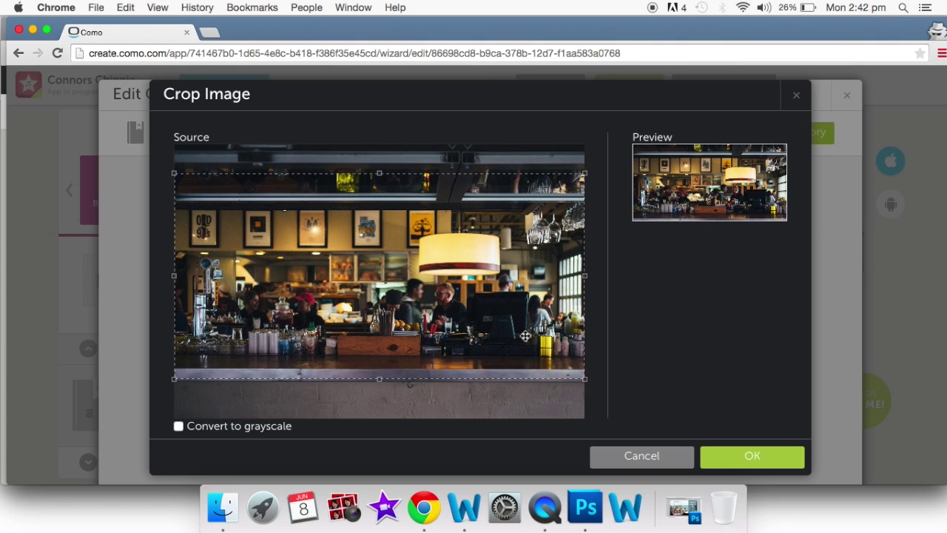
pyautogui.click(752, 457)
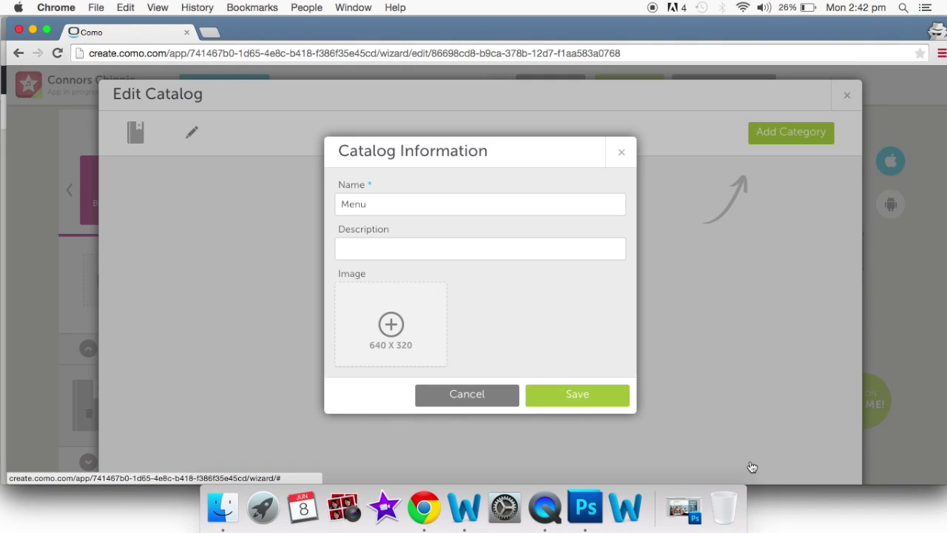
pyautogui.click(578, 398)
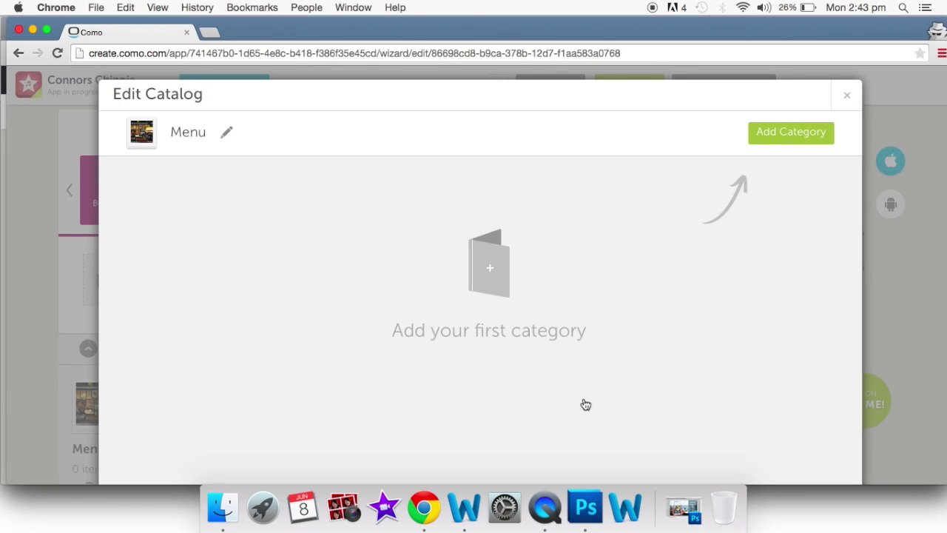
# Add the Fish and Burgers categories to the Menu catalog.
pyautogui.click(772, 147)
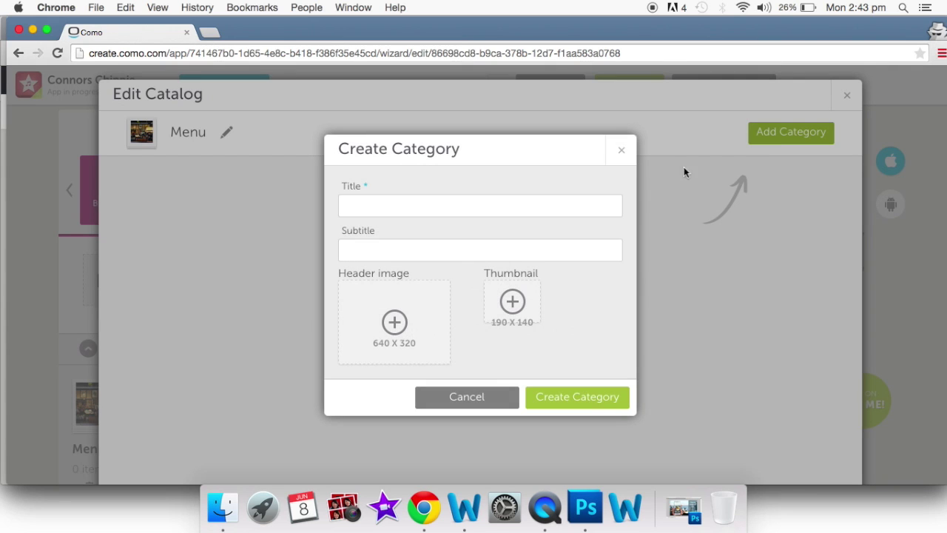
pyautogui.click(463, 207)
pyautogui.write('Fish')
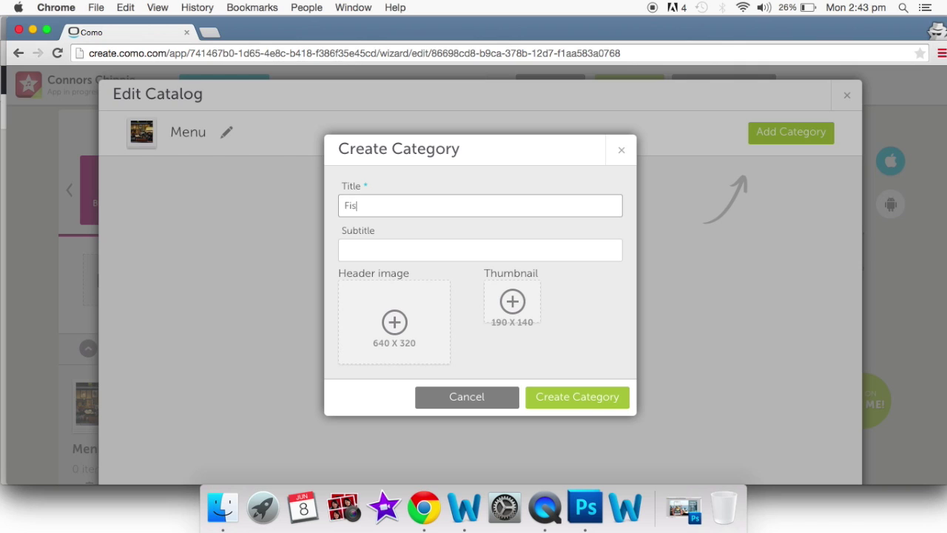
pyautogui.click(566, 400)
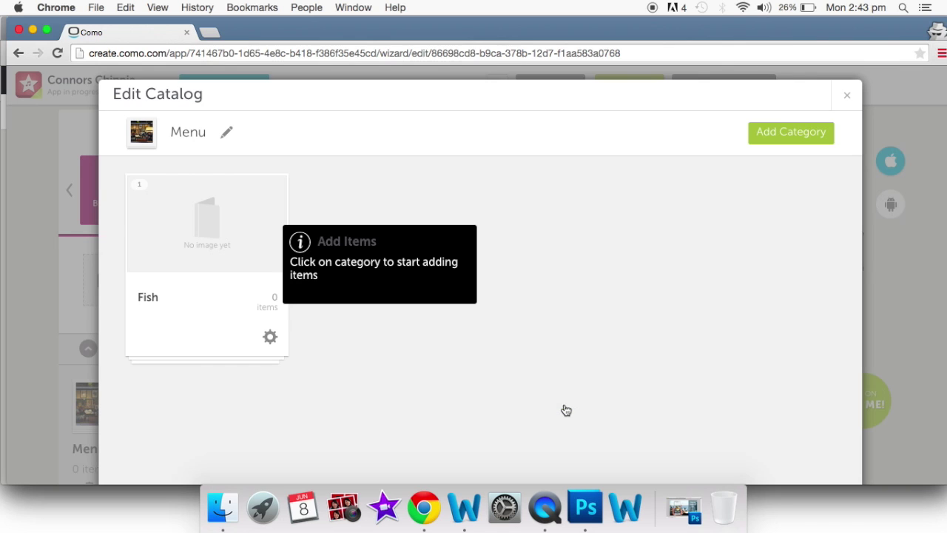
pyautogui.click(774, 133)
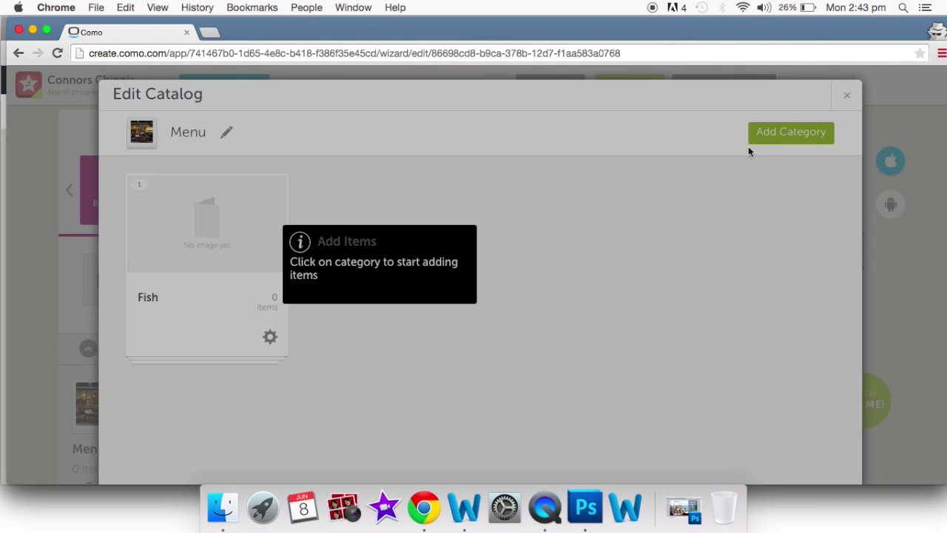
pyautogui.click(482, 205)
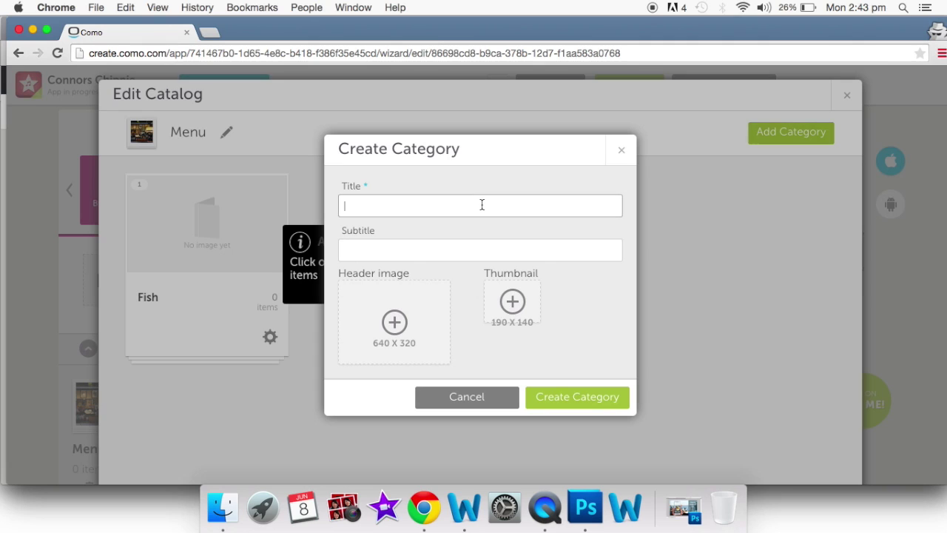
pyautogui.write('Burgers')
pyautogui.click(588, 404)
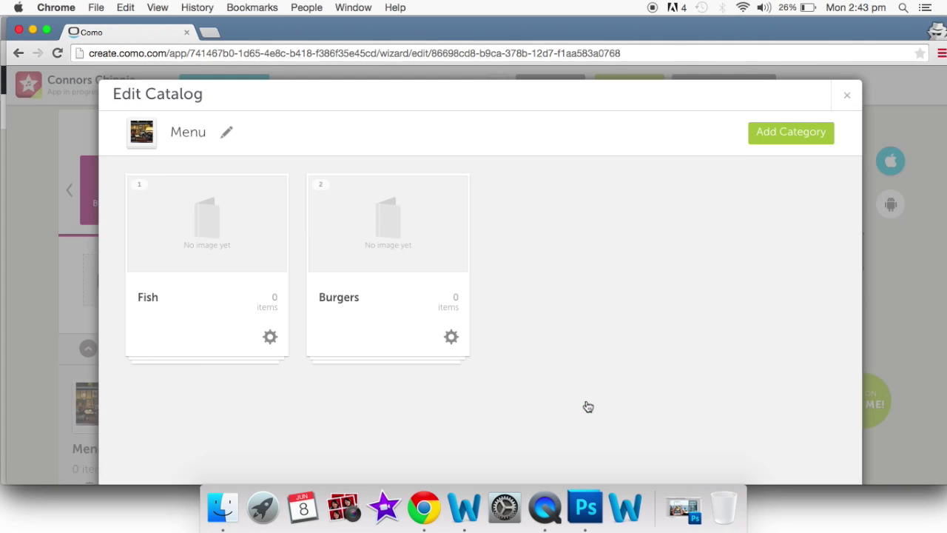
# Add the Drinks and Desserts categories to the Menu catalog.
pyautogui.click(787, 131)
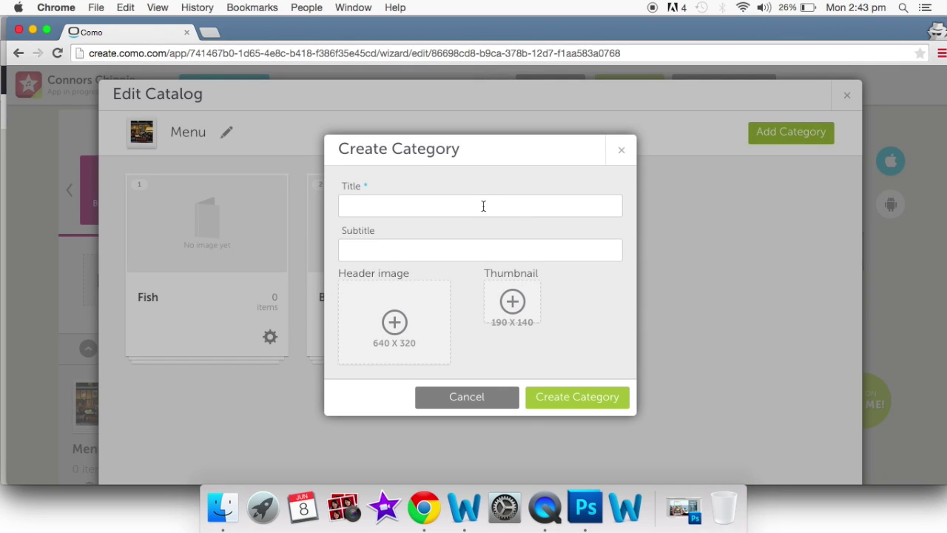
pyautogui.write('Drink')
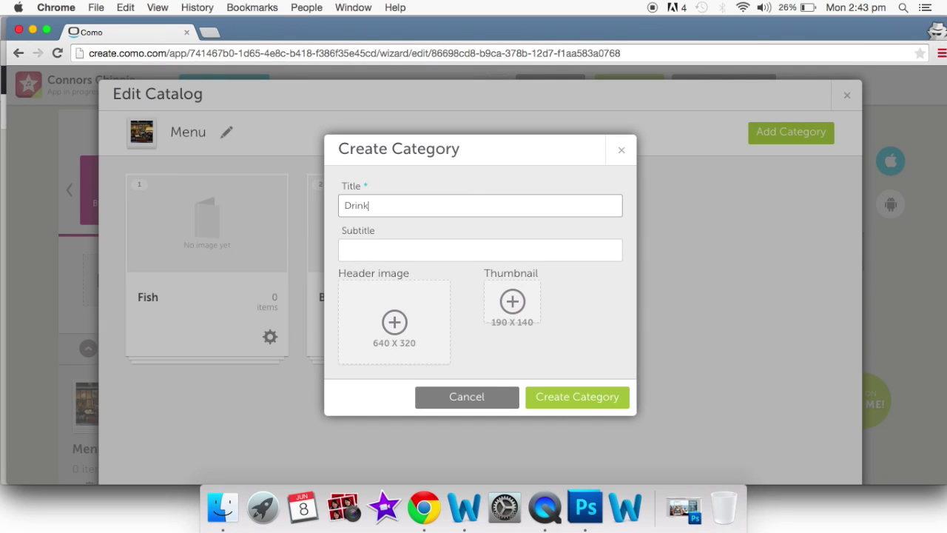
pyautogui.click(584, 400)
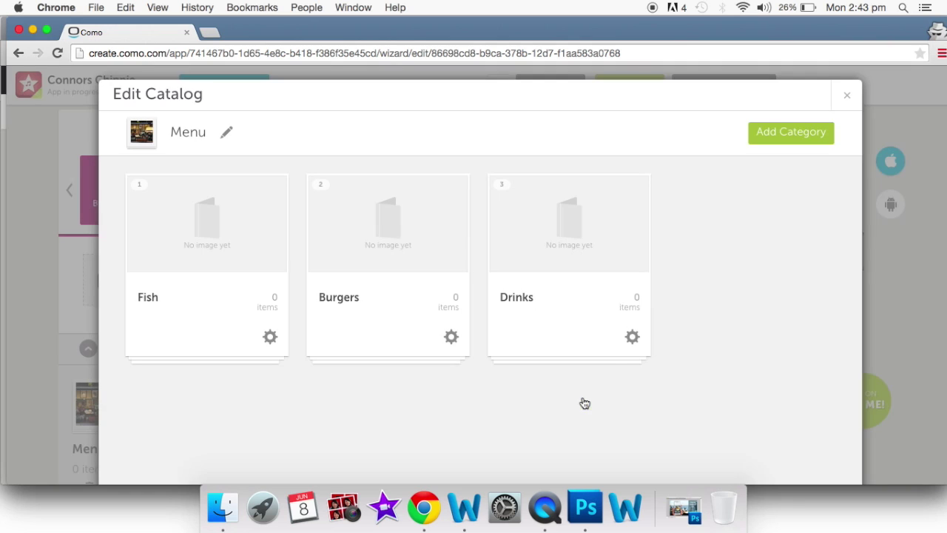
pyautogui.click(777, 133)
pyautogui.click(546, 209)
pyautogui.write('Desserd')
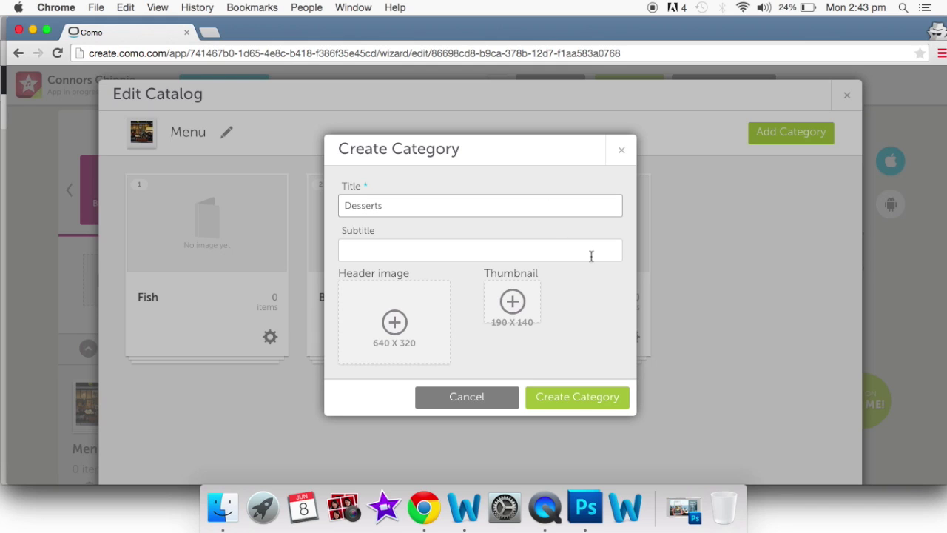
pyautogui.click(585, 397)
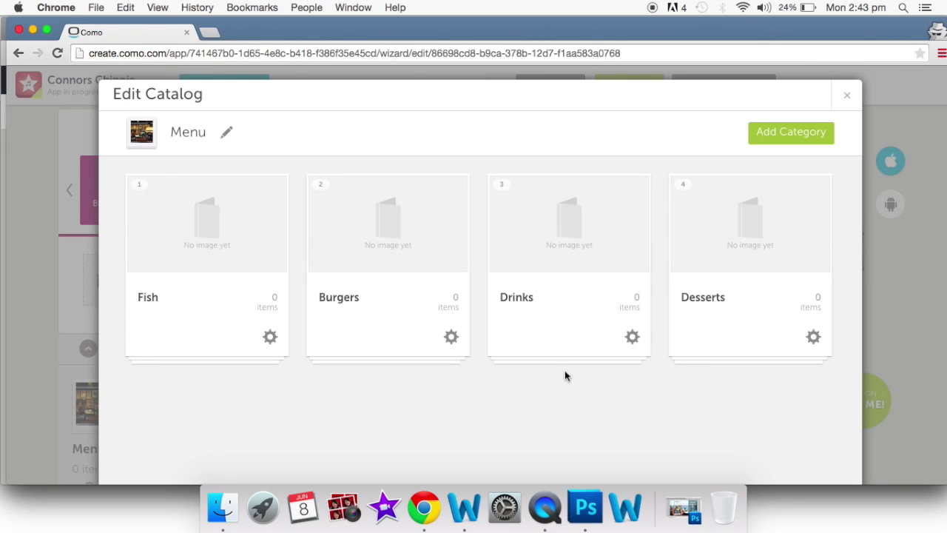
# Set a fish-and-chips photo as the Fish category's header image, update it, and open Fish.
pyautogui.click(270, 338)
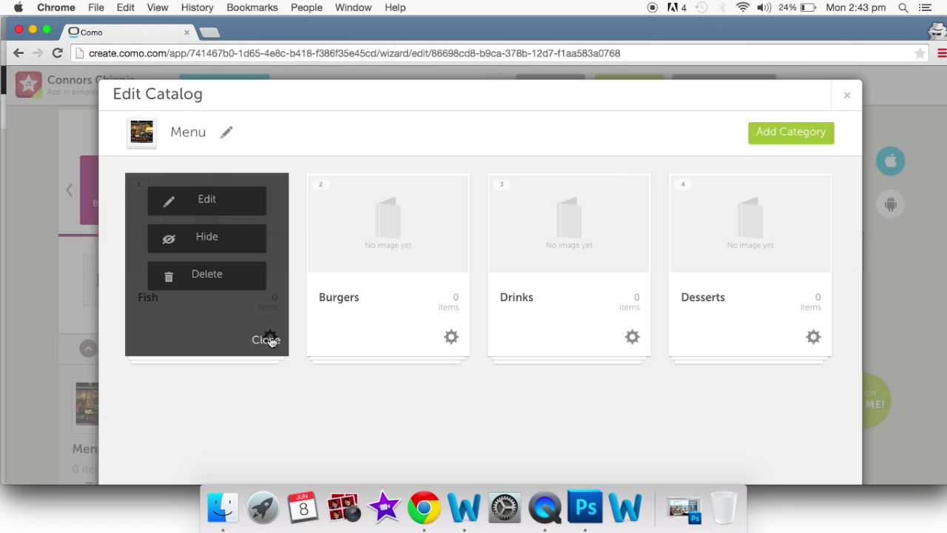
pyautogui.click(238, 203)
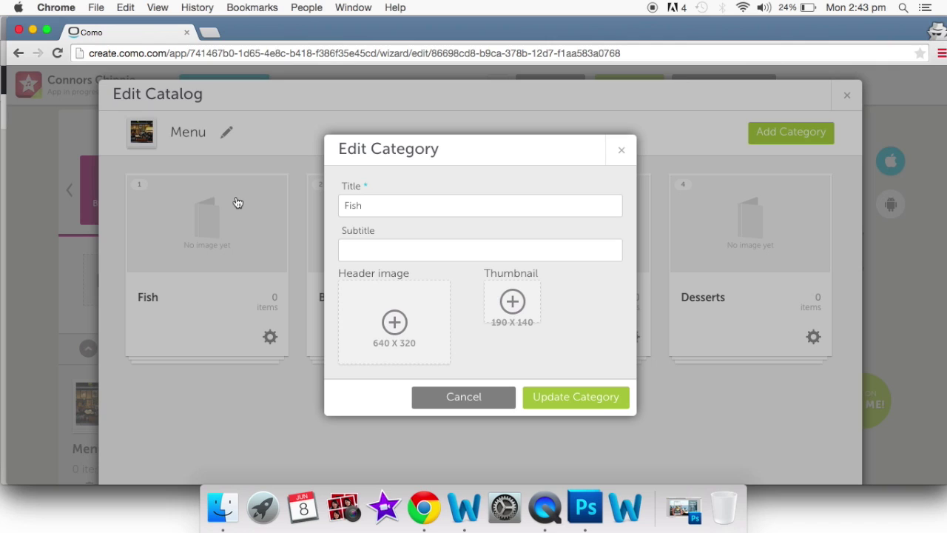
pyautogui.click(398, 333)
pyautogui.scroll(-5, 397, 334)
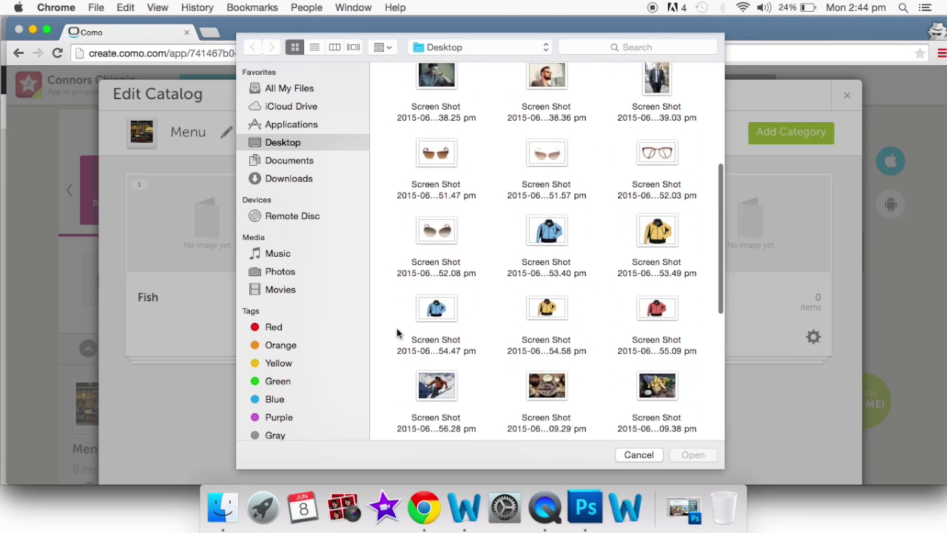
pyautogui.scroll(-2, 396, 328)
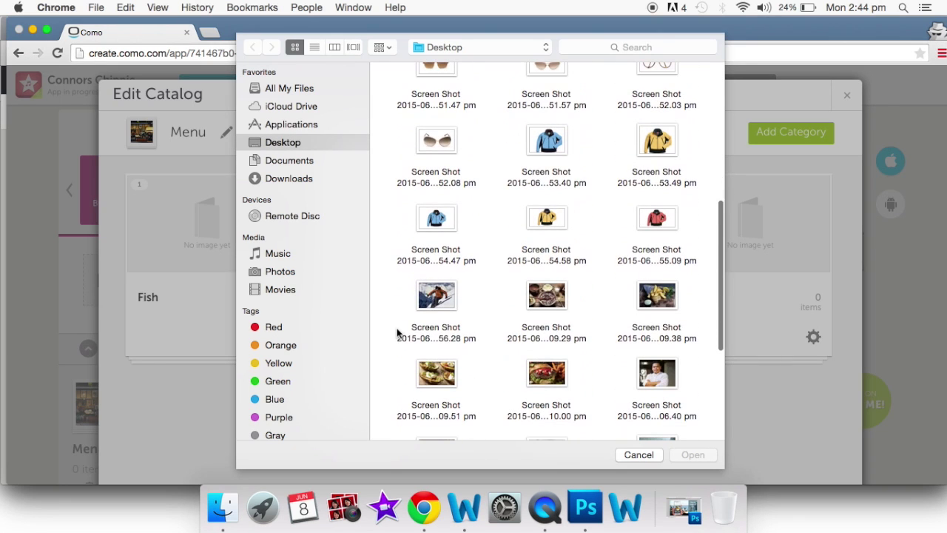
pyautogui.click(658, 305)
pyautogui.click(695, 454)
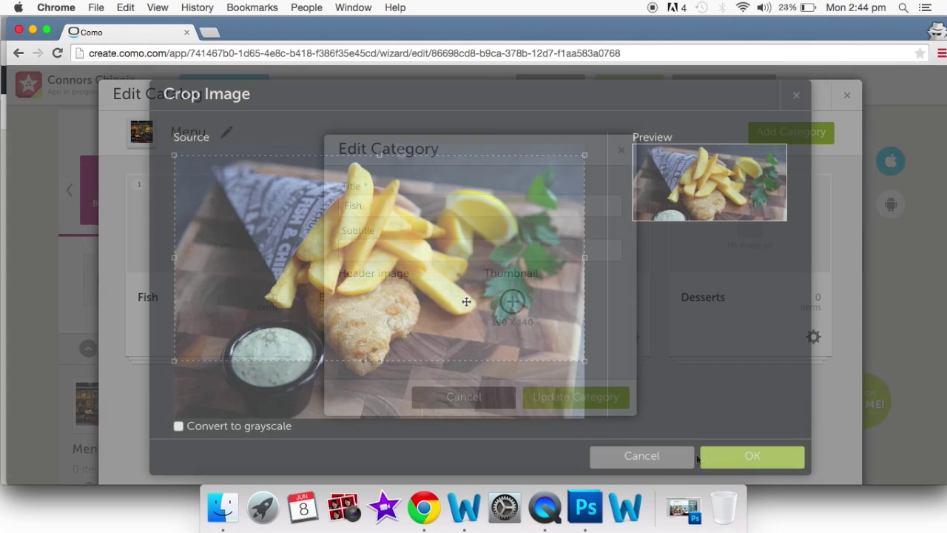
pyautogui.click(732, 461)
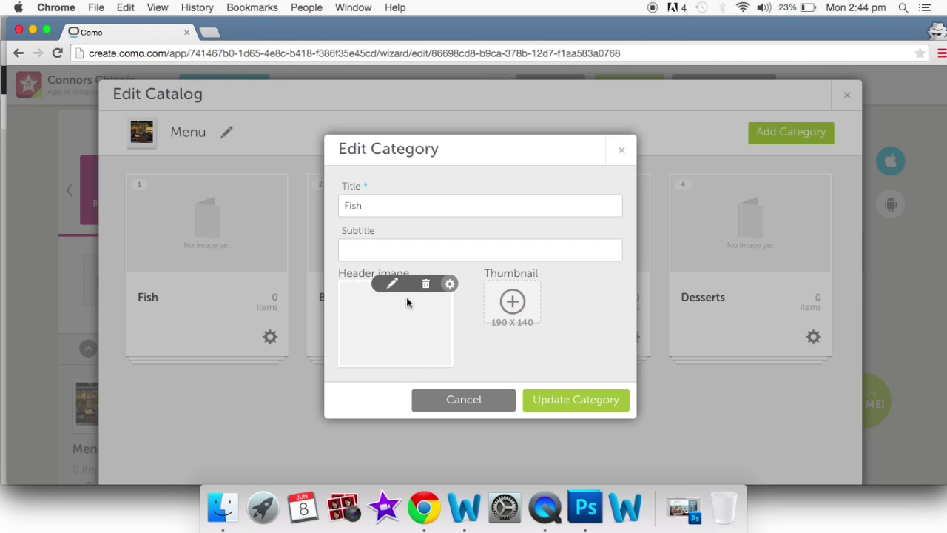
pyautogui.click(584, 399)
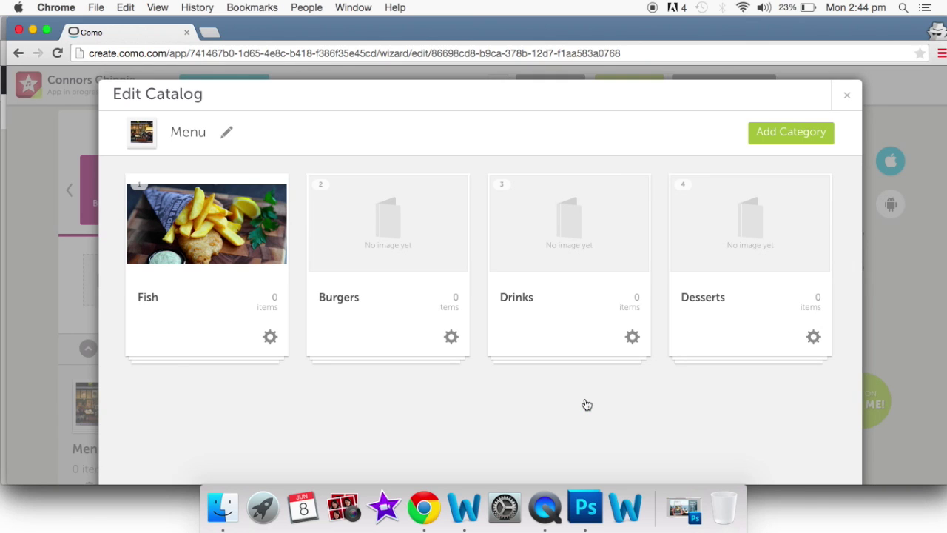
pyautogui.click(215, 244)
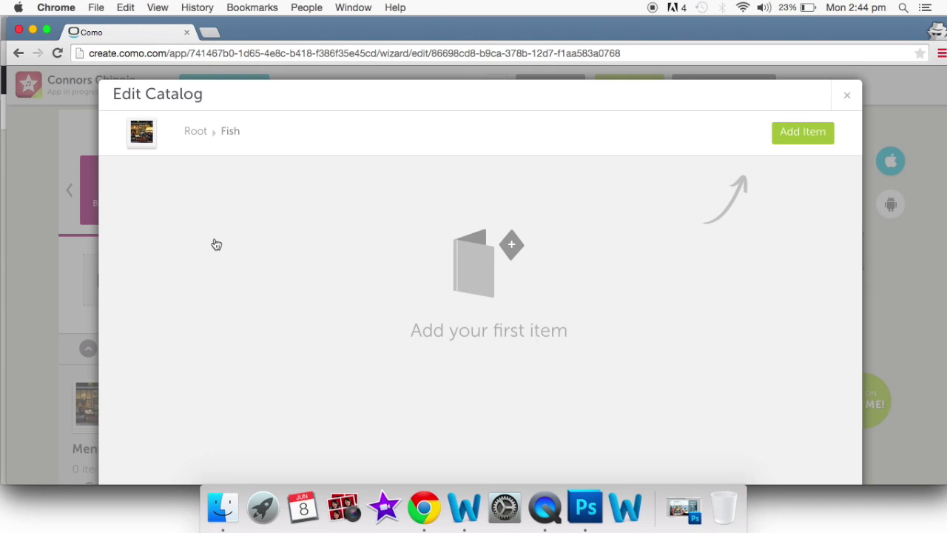
# Start a Fish item titled 'Fresh Snapper' with details 'Our fresh snapper caught daily served with a portion of fries'.
pyautogui.click(787, 140)
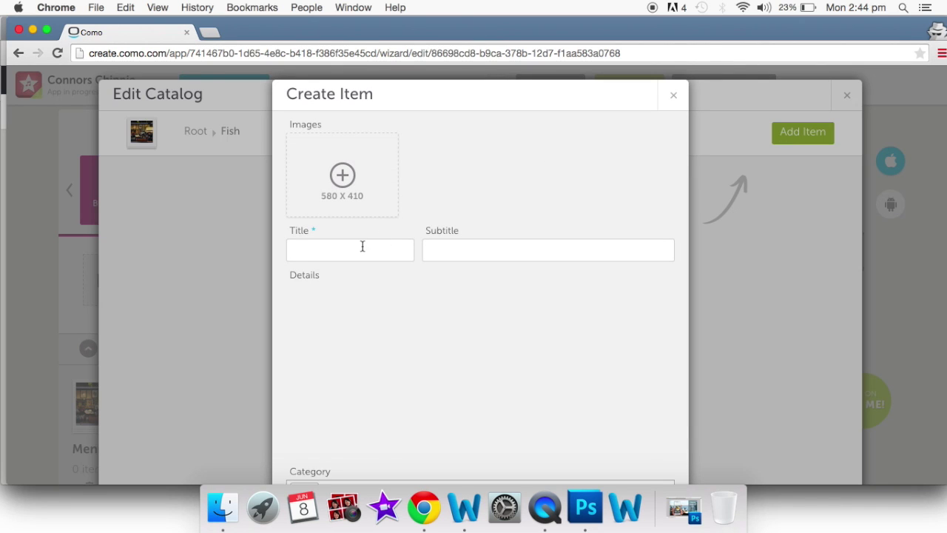
pyautogui.click(363, 248)
pyautogui.write('F')
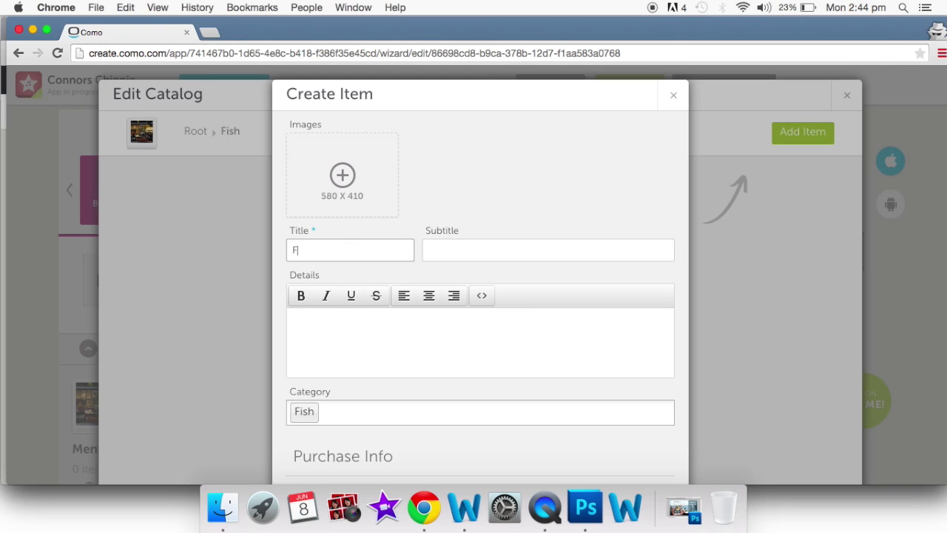
pyautogui.write('resh Snapper')
pyautogui.click(364, 345)
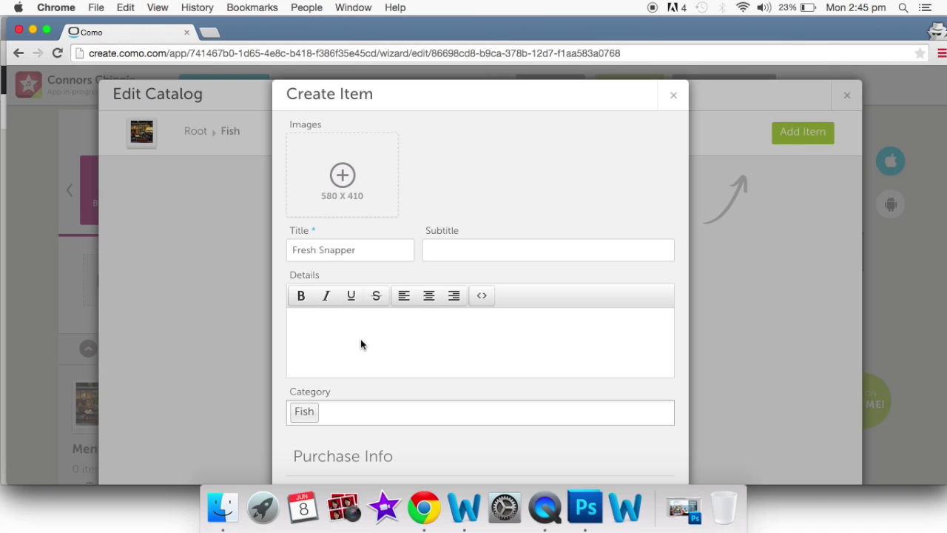
pyautogui.write('Our fresh snapper caught daily served with a portion of fries')
# Price Fresh Snapper at 7.99 NZD and add it to the Fish category.
pyautogui.scroll(-4, 480, 276)
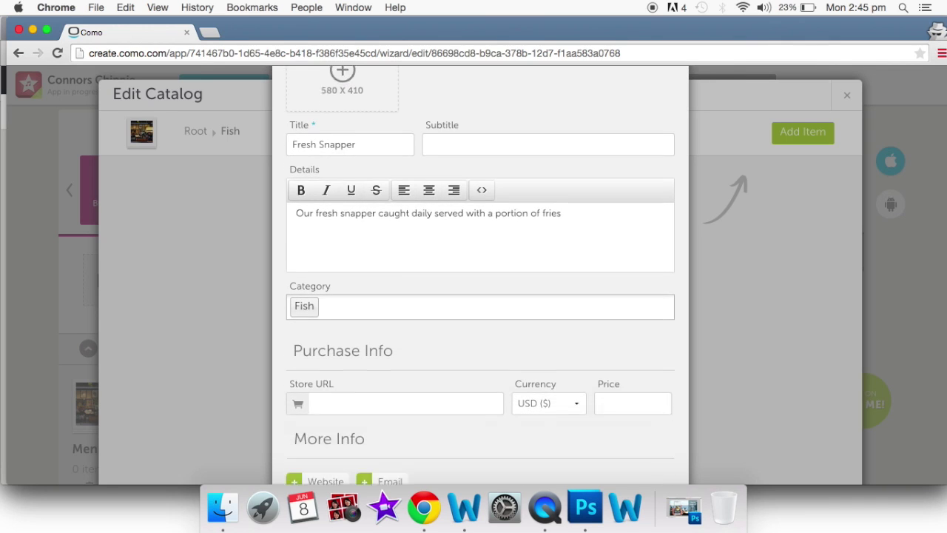
pyautogui.scroll(-2, 389, 372)
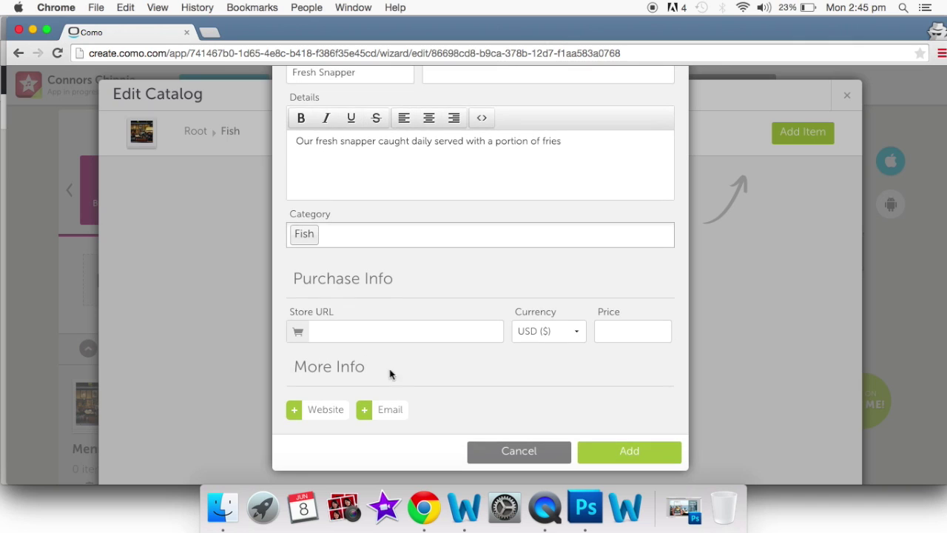
pyautogui.click(564, 337)
pyautogui.scroll(-10, 564, 343)
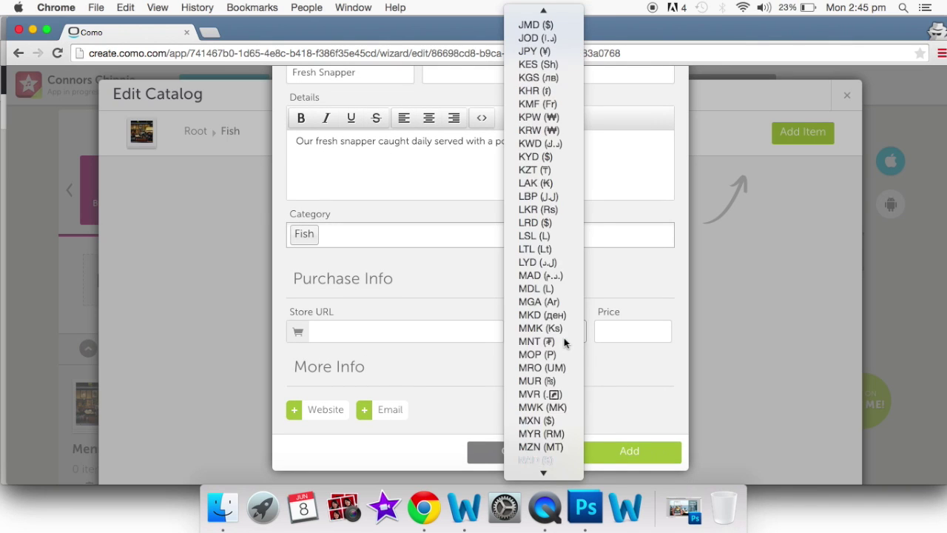
pyautogui.click(550, 460)
pyautogui.click(609, 326)
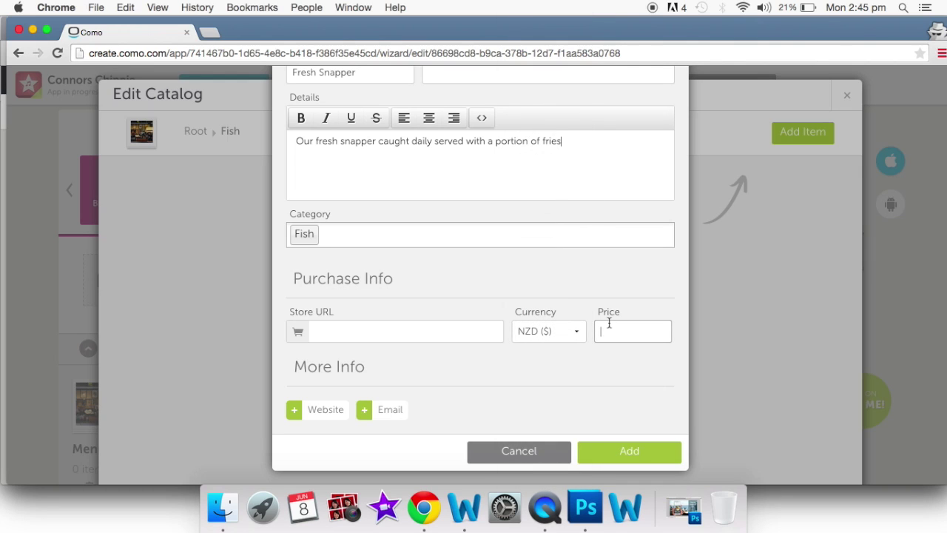
pyautogui.write('7.99')
pyautogui.click(636, 451)
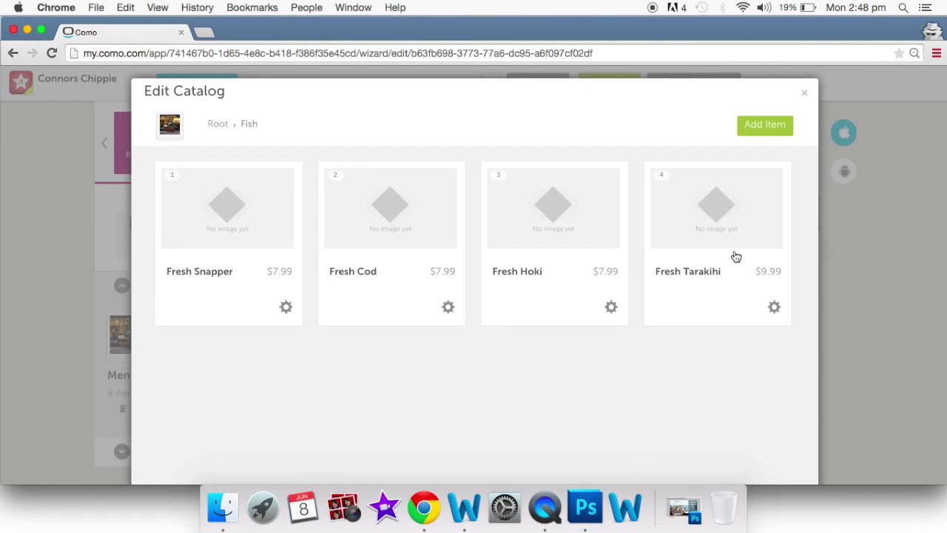
# Review Fresh Cod's details without changes and return to the top-level Menu categories.
pyautogui.click(389, 226)
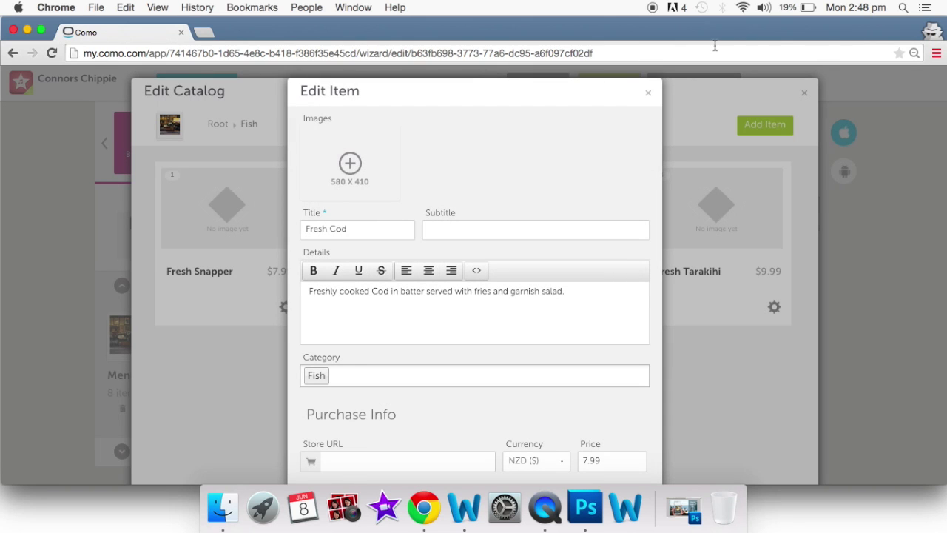
pyautogui.click(648, 96)
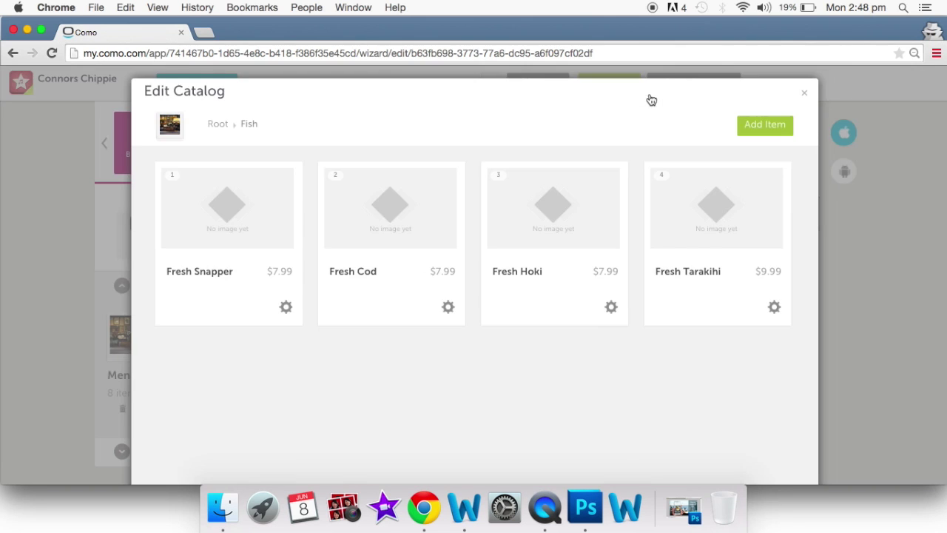
pyautogui.click(427, 239)
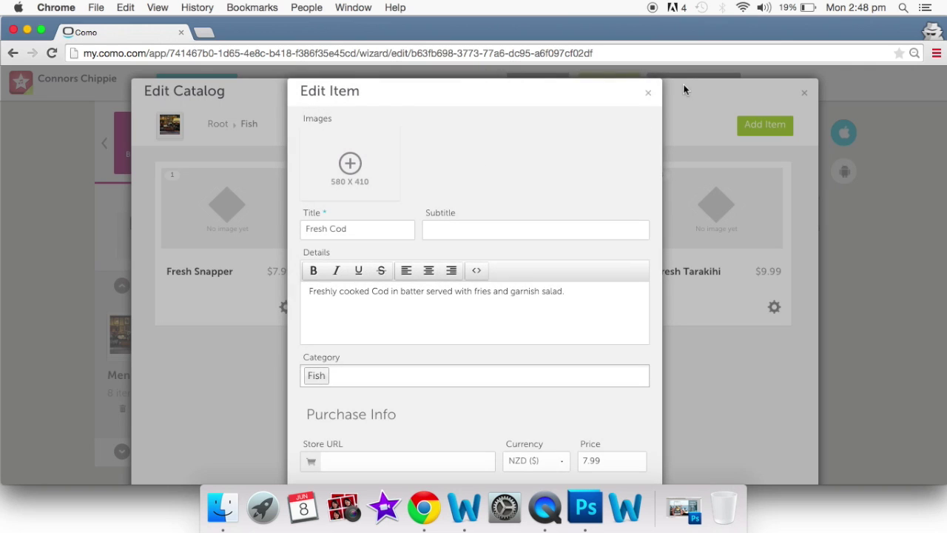
pyautogui.click(650, 93)
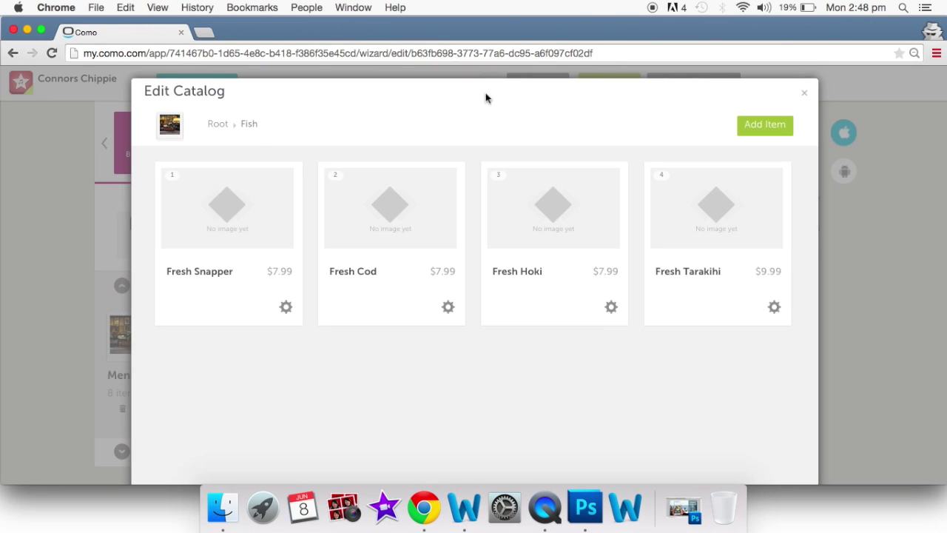
pyautogui.click(218, 125)
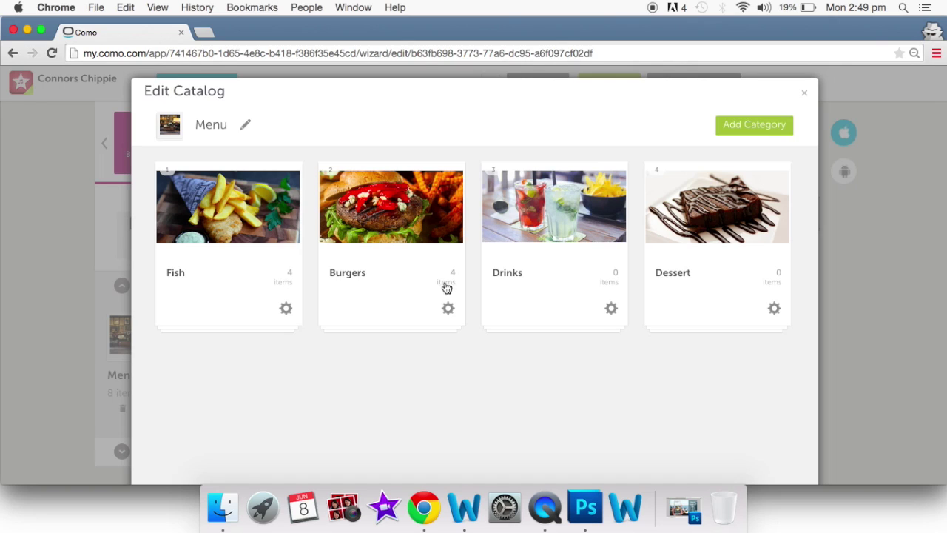
# Leave the Burgers header image unchanged, review its four items, and go back to the app editor.
pyautogui.click(449, 311)
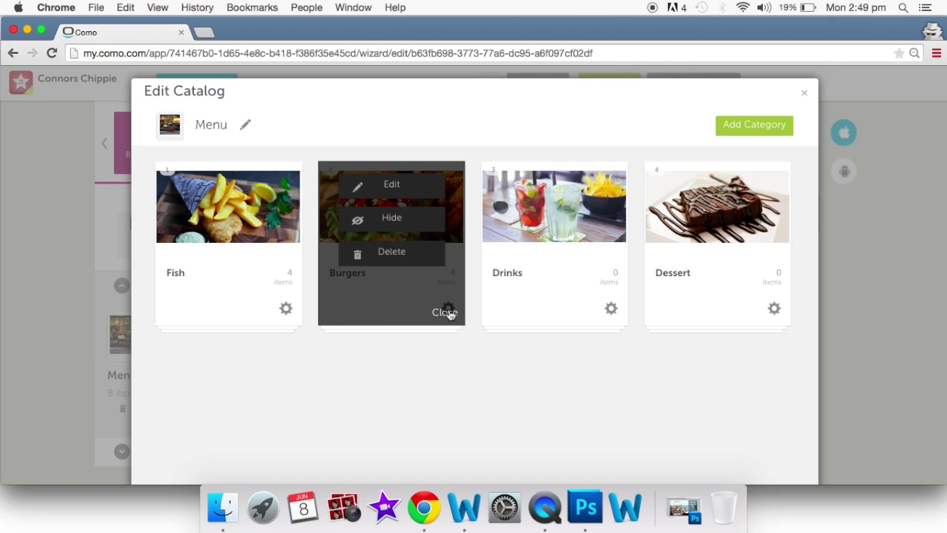
pyautogui.click(399, 184)
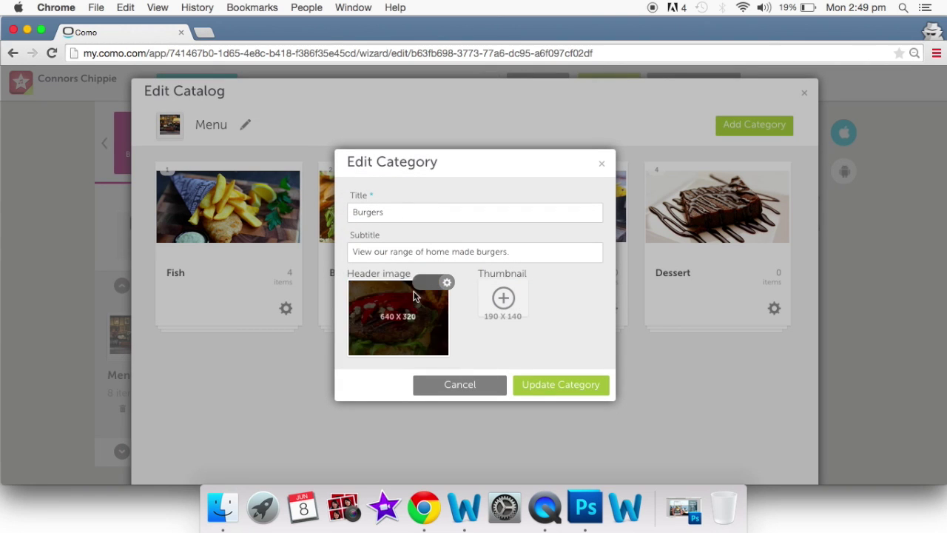
pyautogui.click(601, 164)
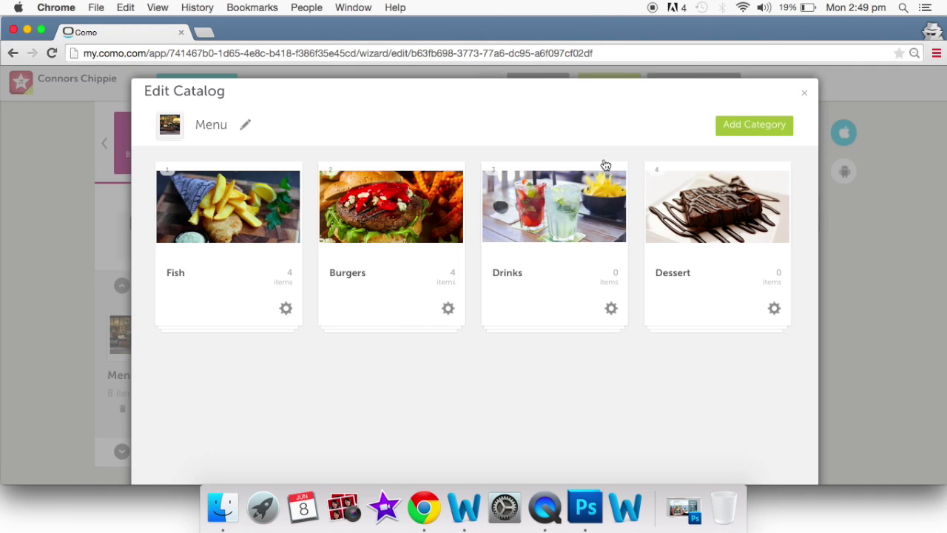
pyautogui.click(376, 225)
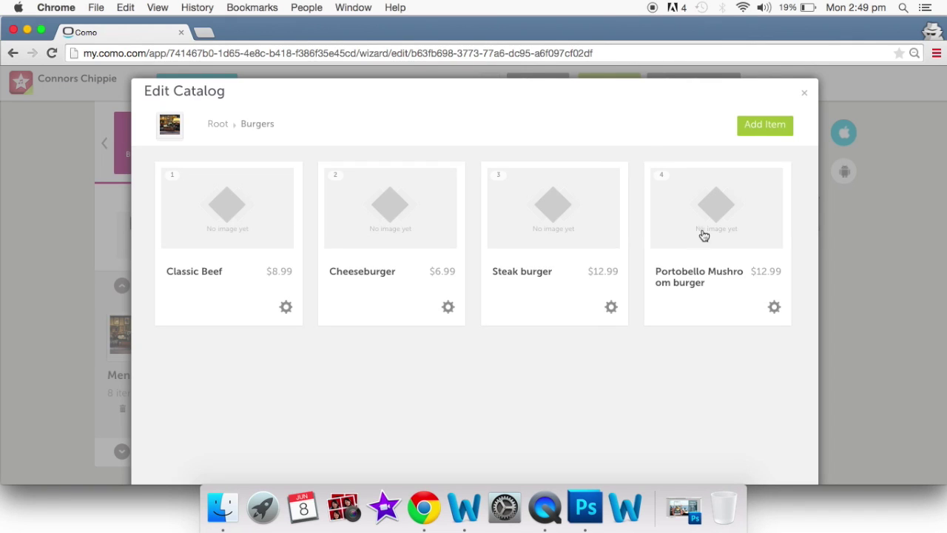
pyautogui.scroll(-3, 712, 421)
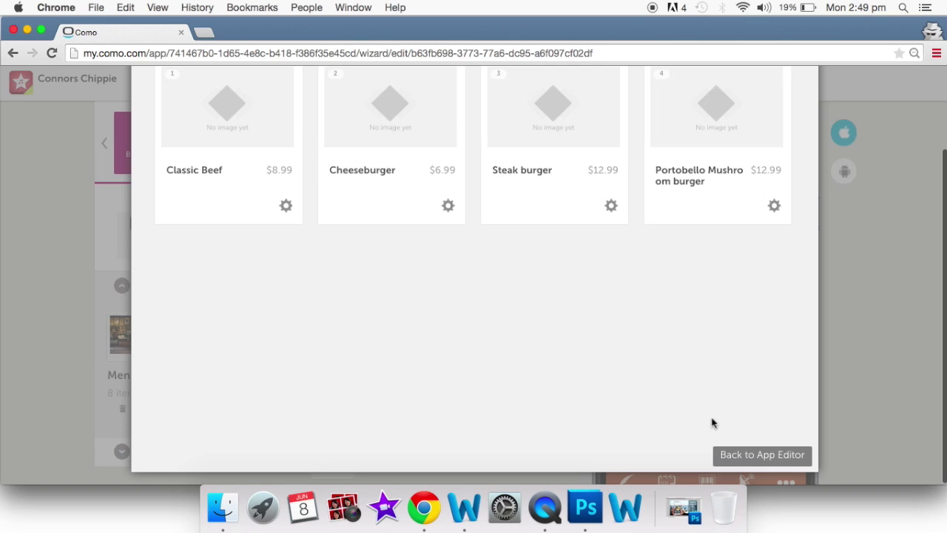
pyautogui.click(754, 455)
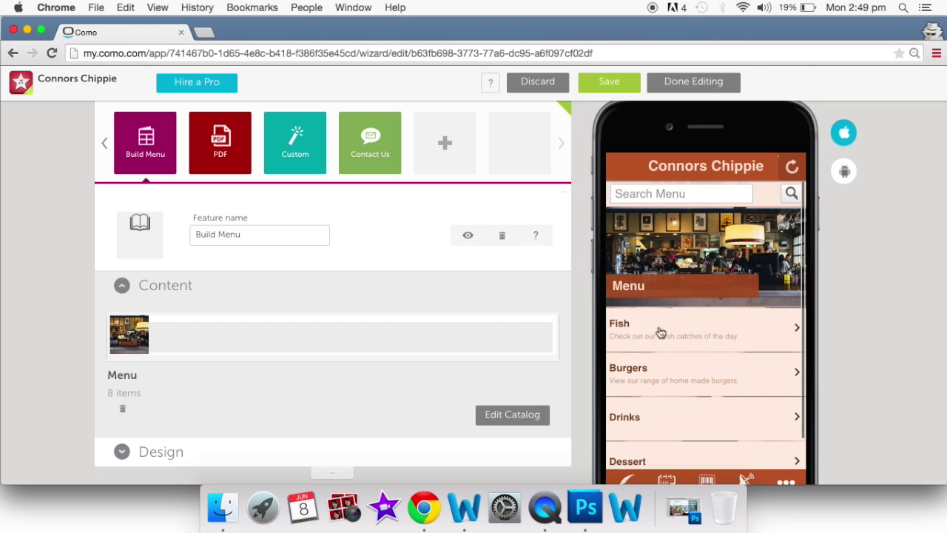
pyautogui.scroll(2, 732, 360)
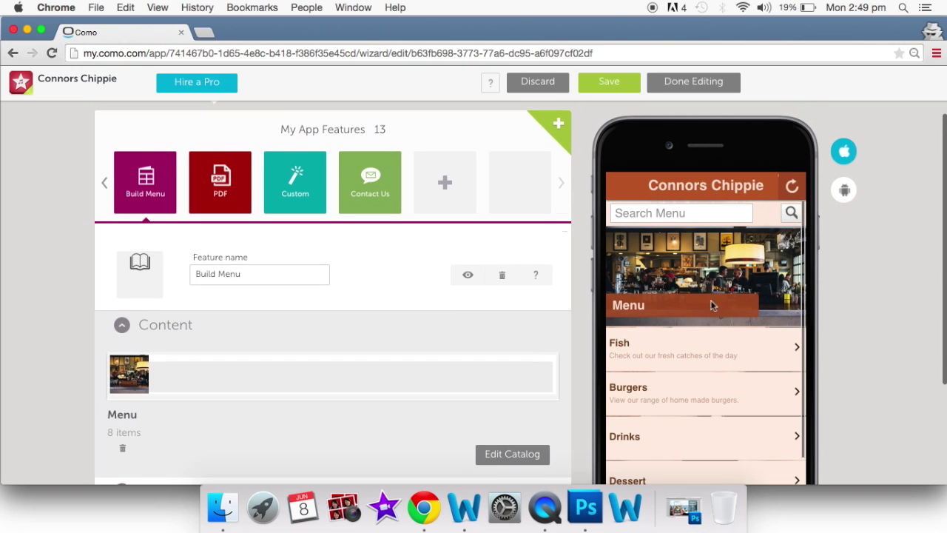
pyautogui.scroll(-2, 710, 299)
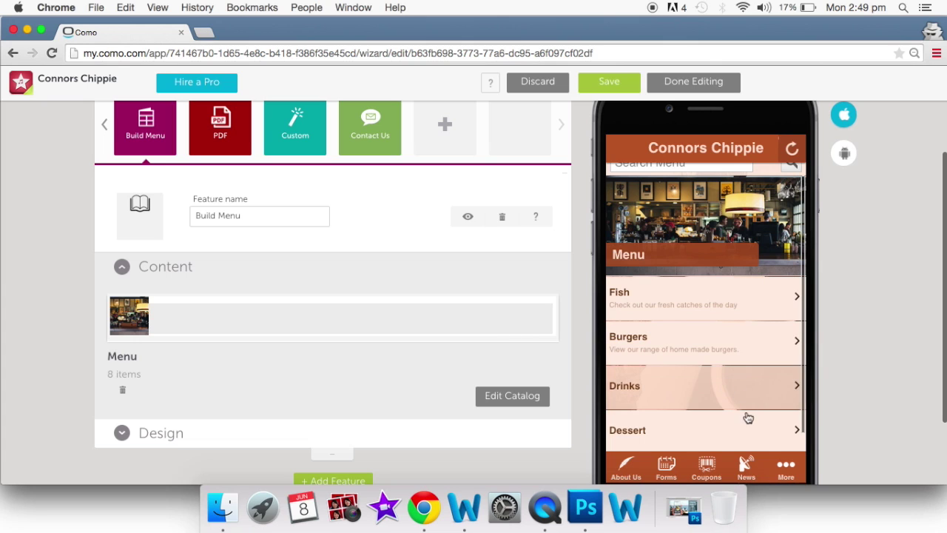
pyautogui.click(724, 309)
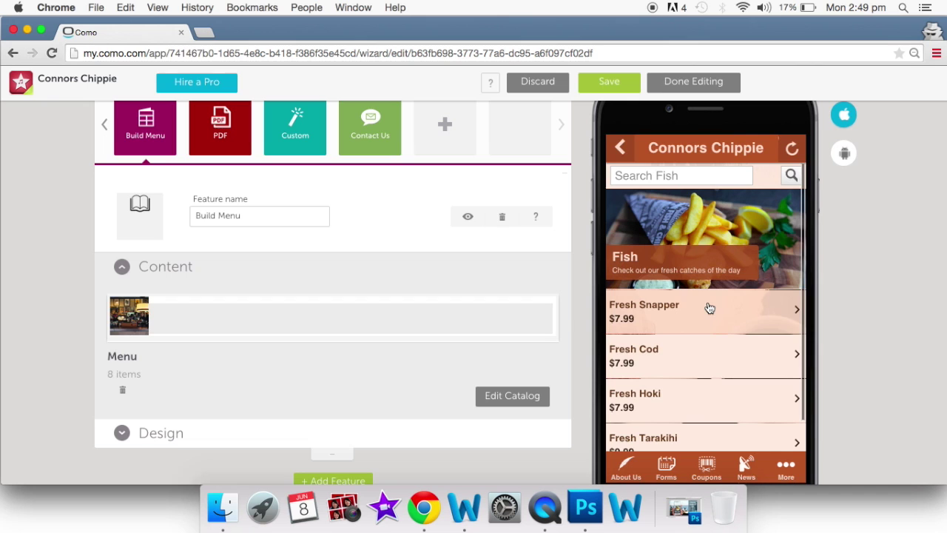
pyautogui.scroll(-3, 704, 385)
pyautogui.scroll(3, 703, 398)
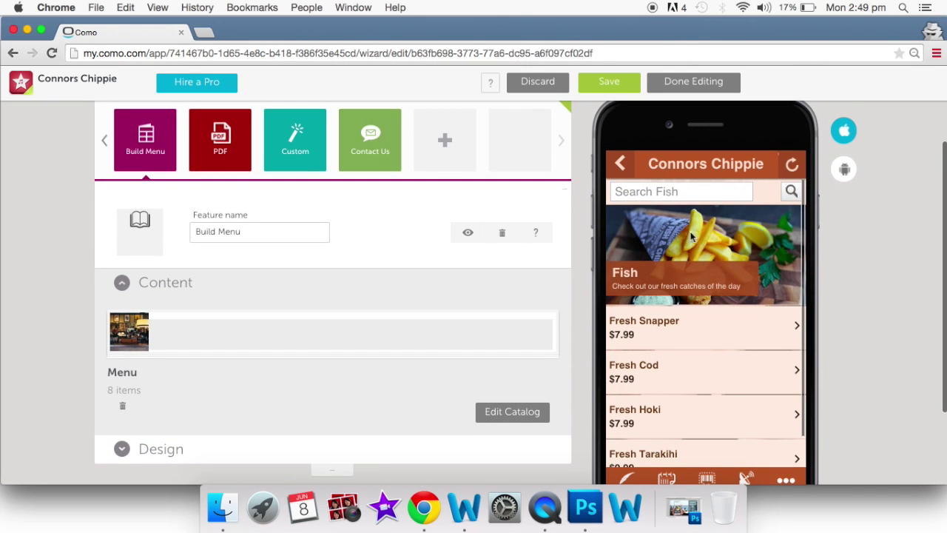
pyautogui.click(688, 336)
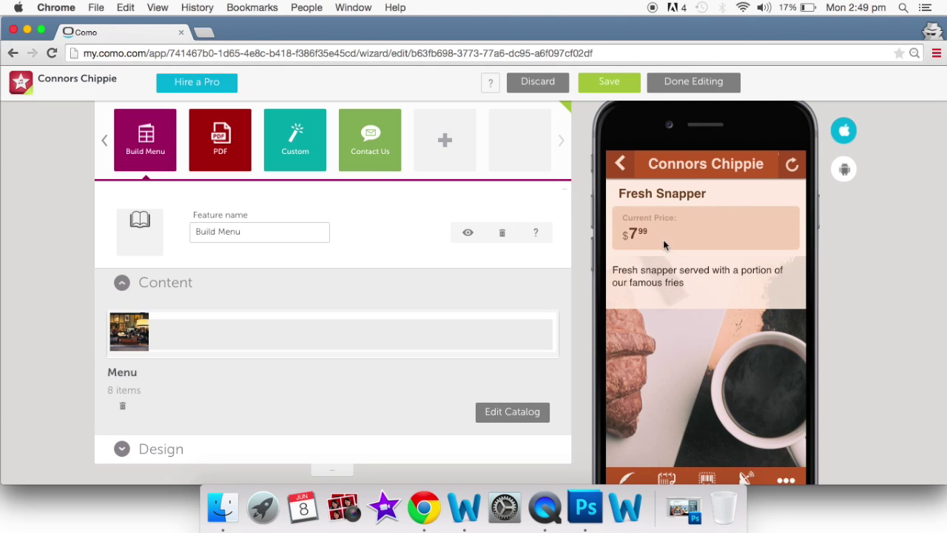
pyautogui.click(623, 166)
pyautogui.click(623, 165)
pyautogui.click(651, 355)
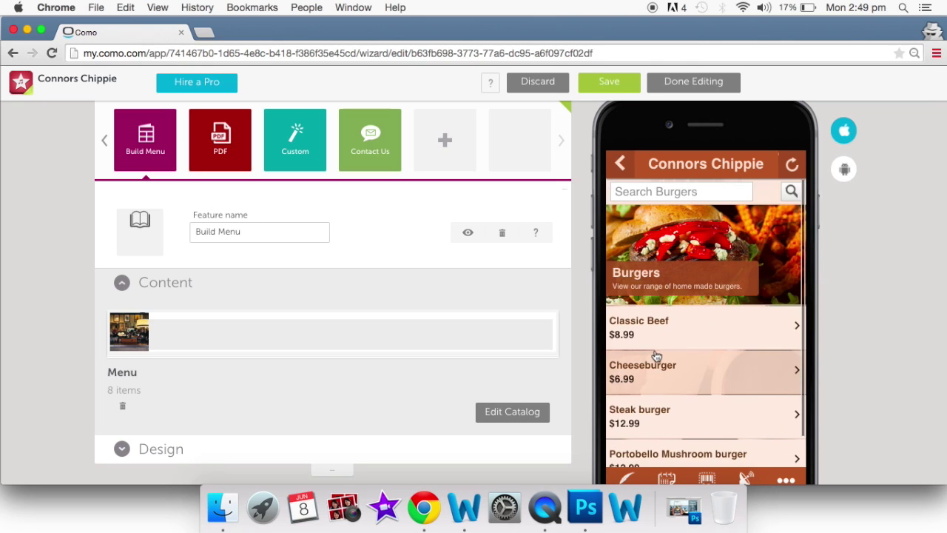
pyautogui.scroll(-5, 774, 358)
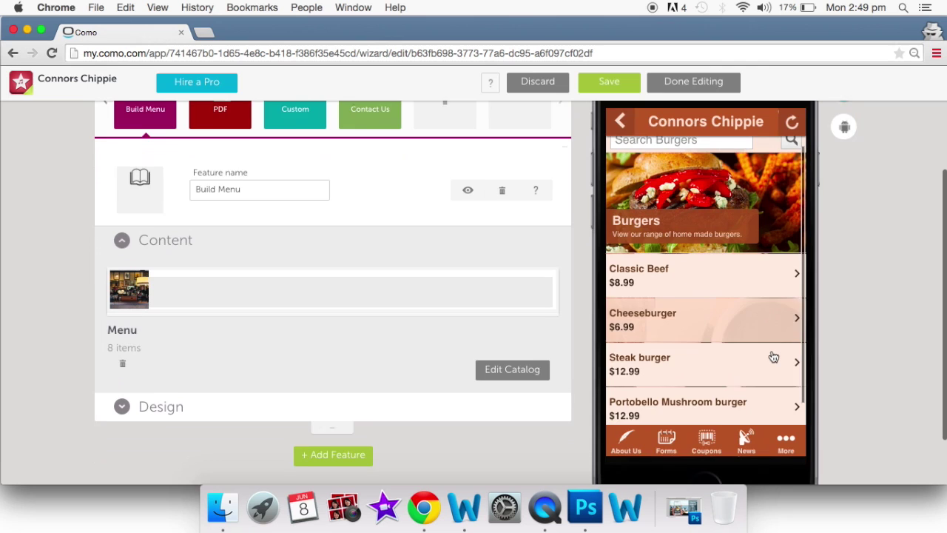
pyautogui.scroll(3, 775, 358)
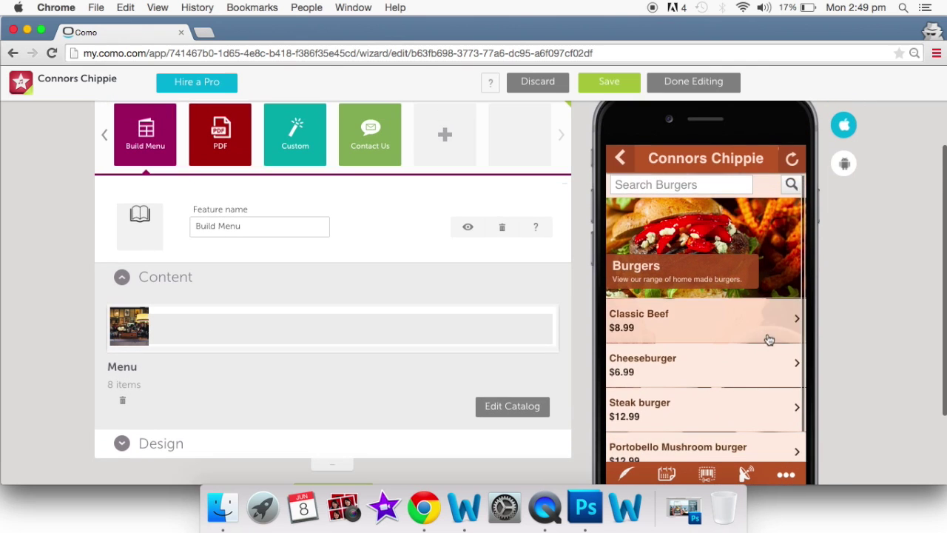
pyautogui.click(757, 328)
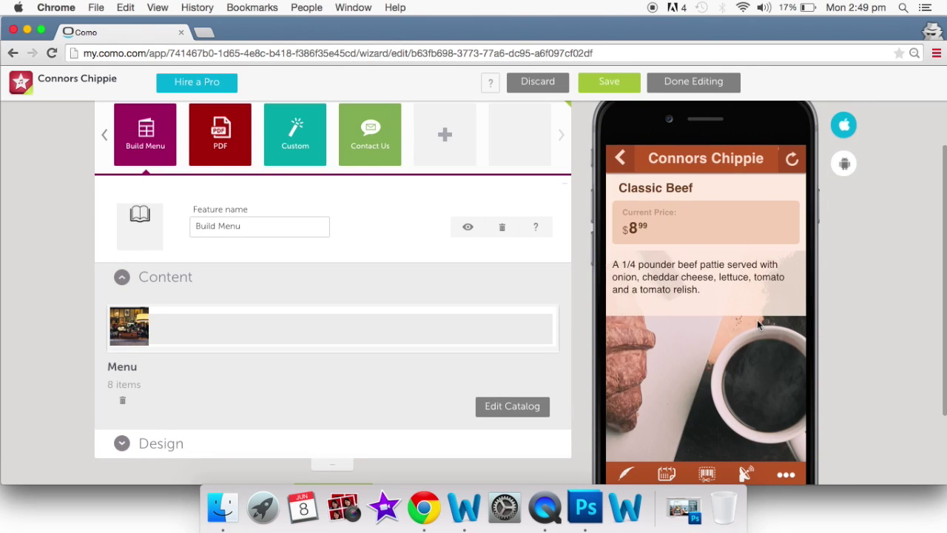
pyautogui.click(620, 163)
pyautogui.click(620, 166)
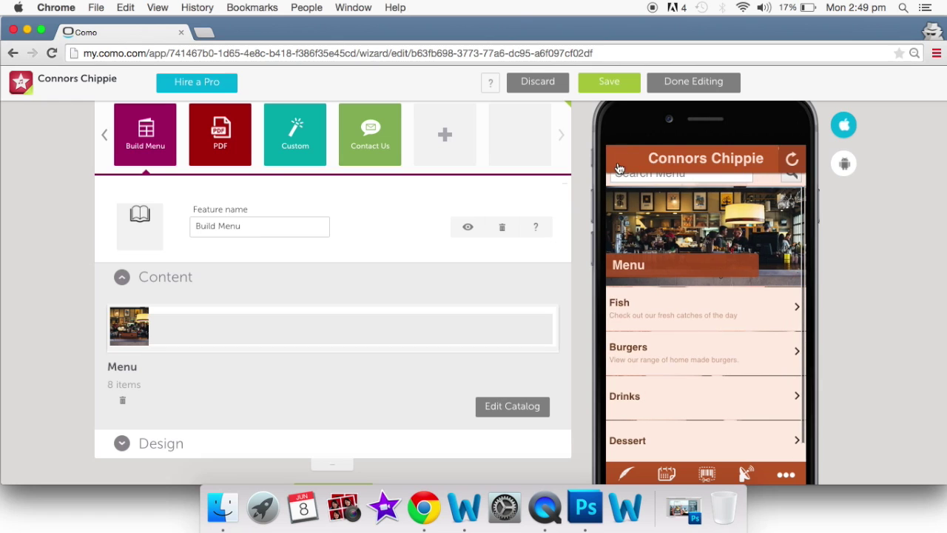
pyautogui.scroll(3, 365, 275)
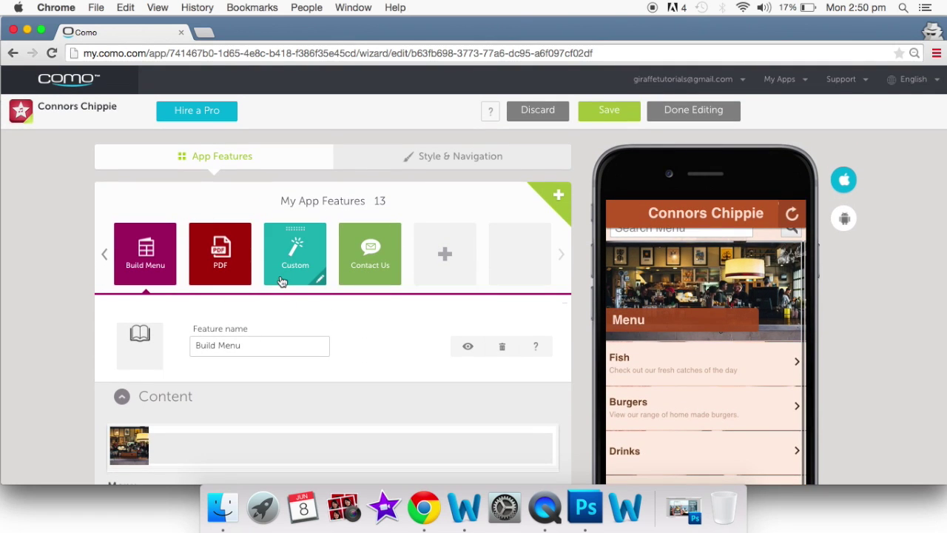
pyautogui.click(233, 254)
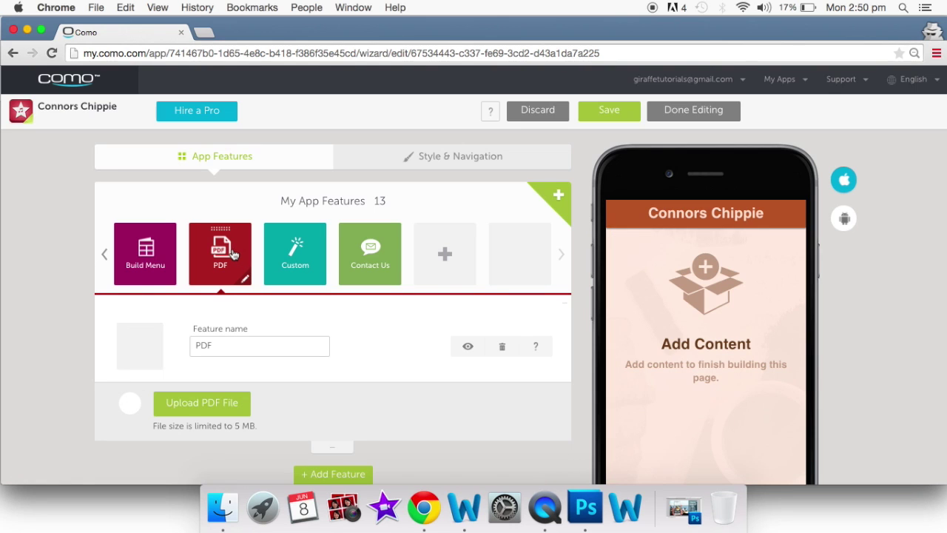
# Upload Big Menu.pdf from Documents to the PDF feature.
pyautogui.scroll(-1, 380, 409)
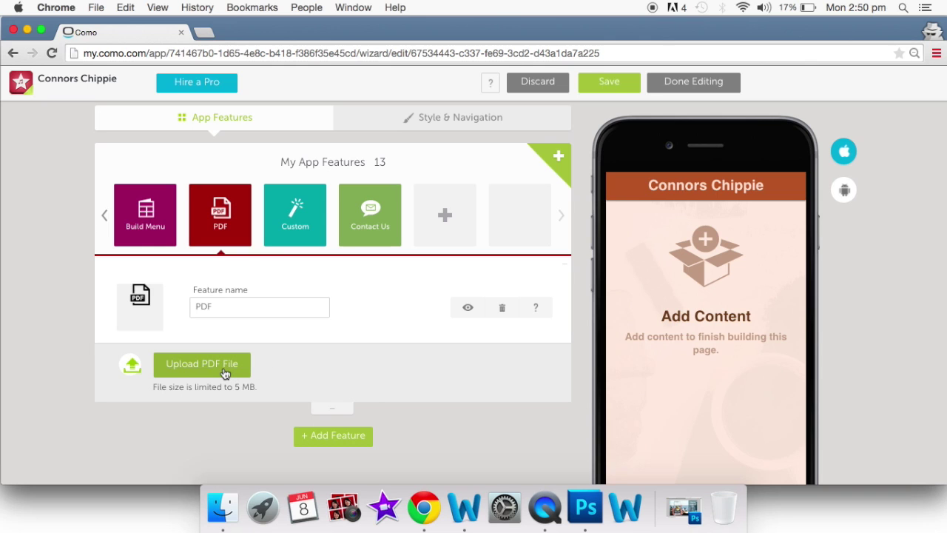
pyautogui.click(202, 363)
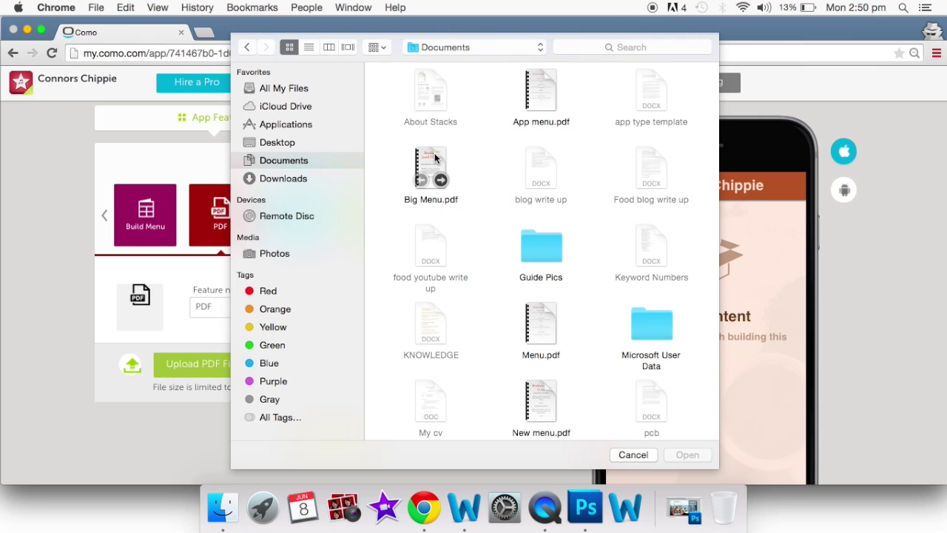
pyautogui.click(437, 174)
pyautogui.click(694, 456)
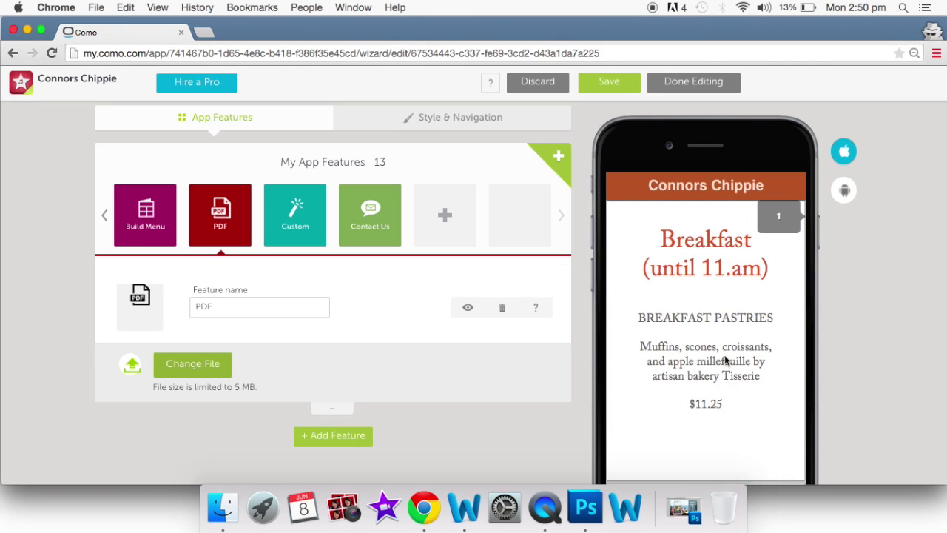
pyautogui.scroll(-1, 681, 395)
pyautogui.scroll(-5, 681, 396)
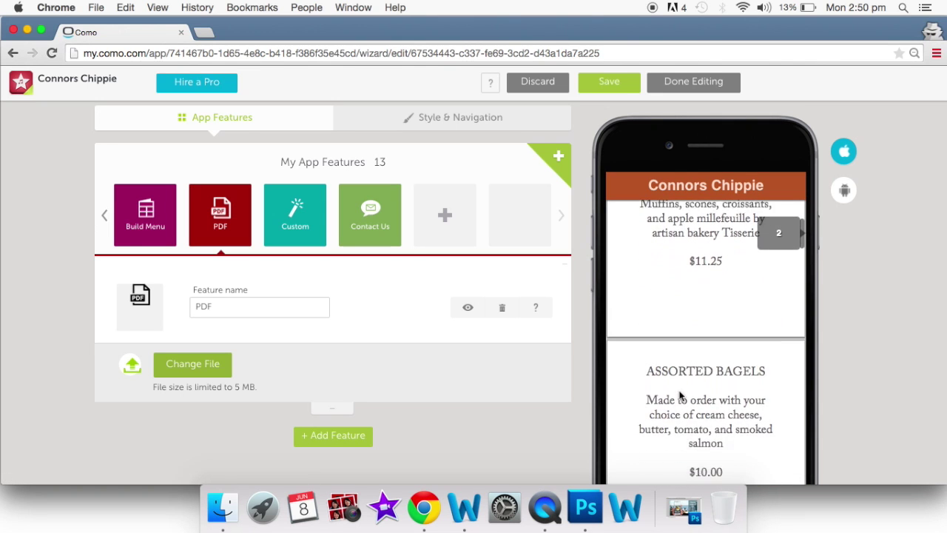
pyautogui.scroll(-5, 681, 396)
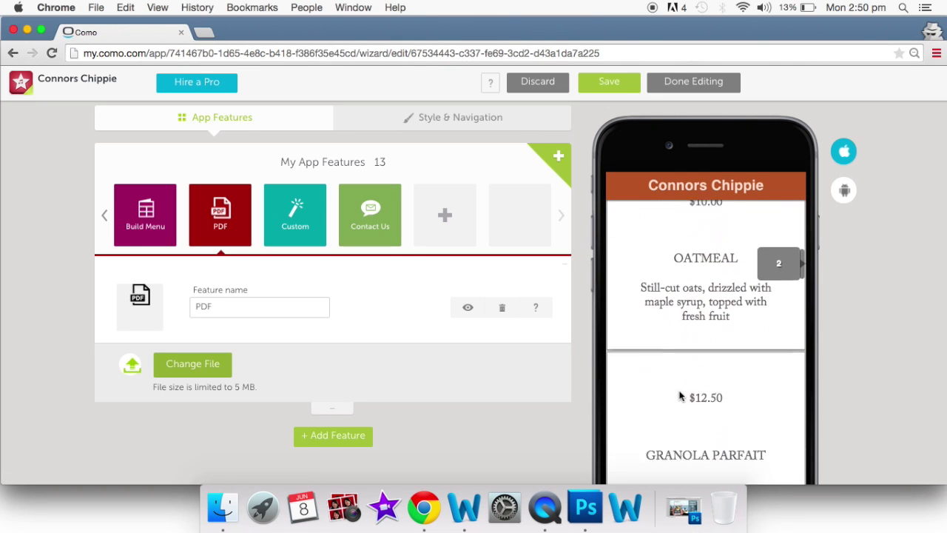
pyautogui.scroll(-5, 681, 396)
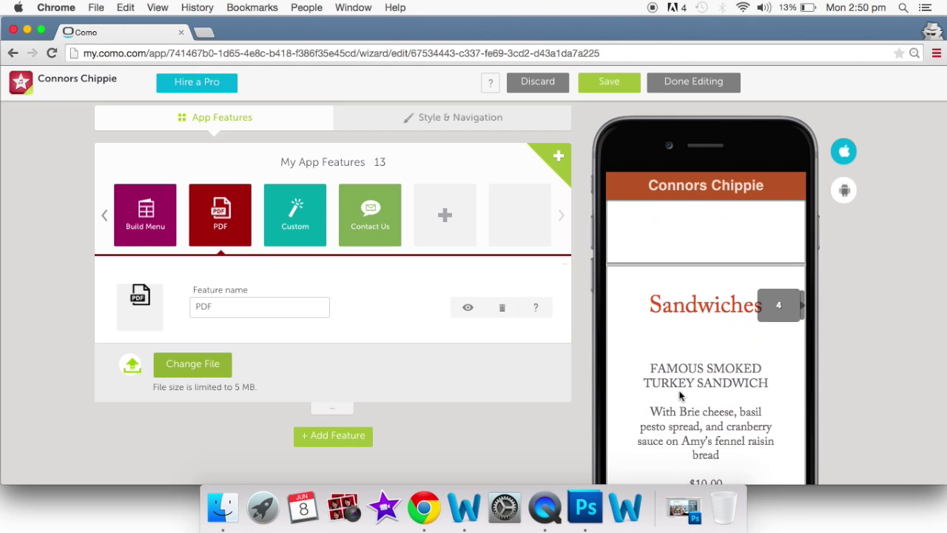
pyautogui.scroll(-5, 680, 396)
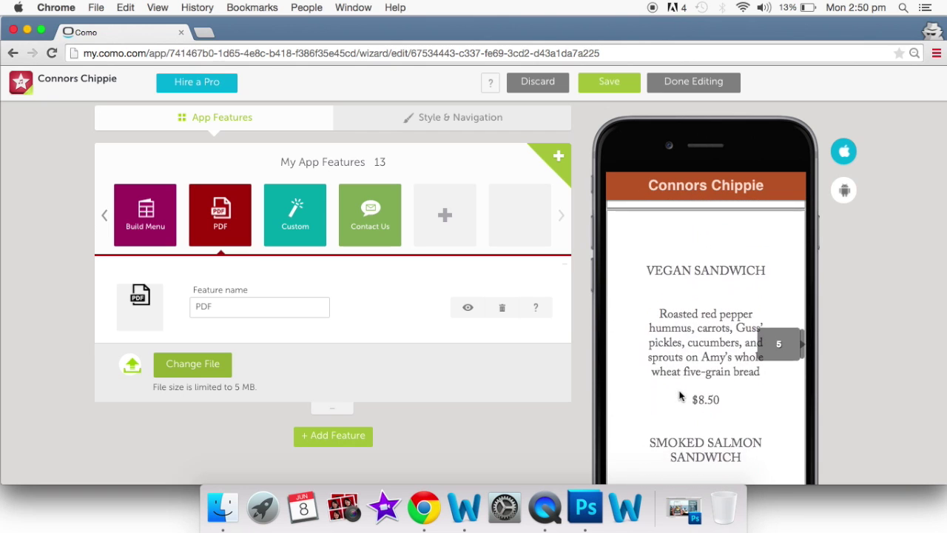
pyautogui.scroll(-5, 680, 396)
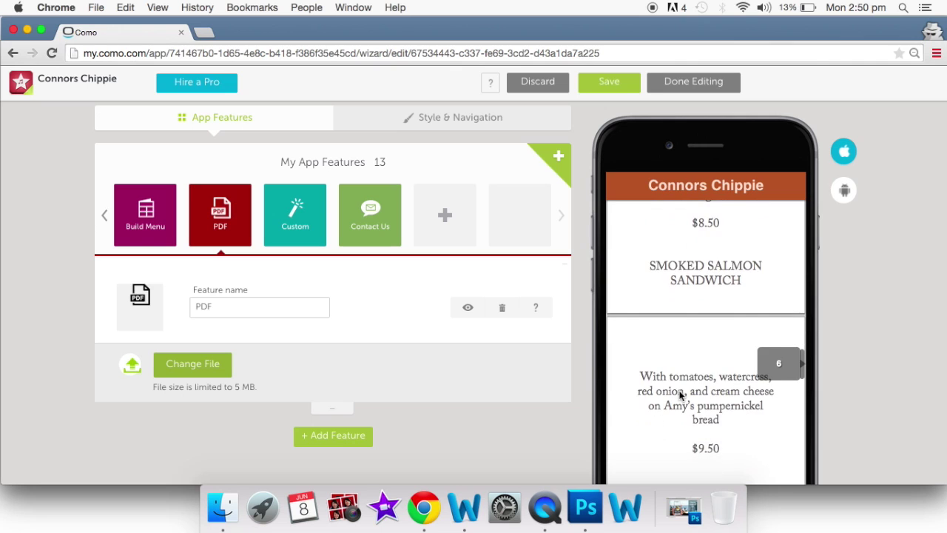
pyautogui.scroll(-3, 681, 396)
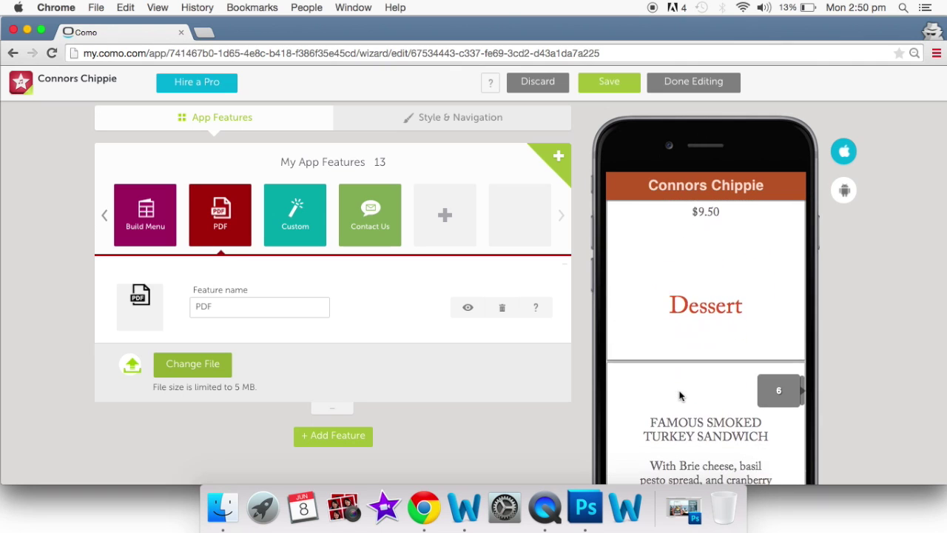
pyautogui.scroll(-4, 681, 395)
pyautogui.scroll(6, 681, 396)
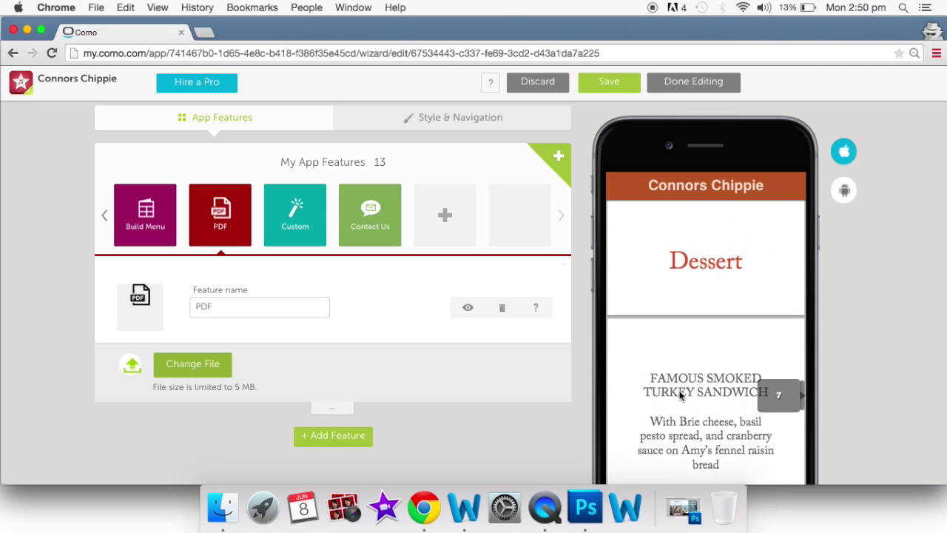
pyautogui.scroll(6, 681, 396)
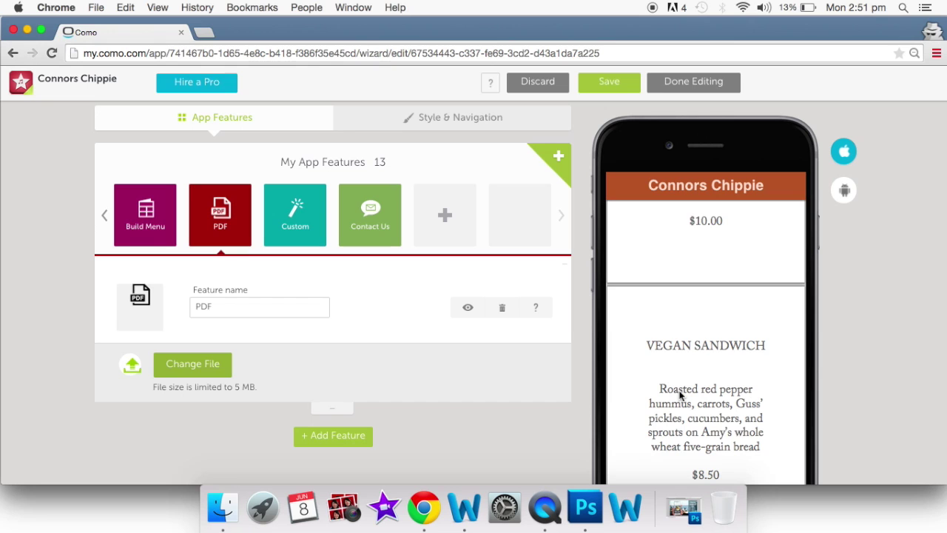
pyautogui.scroll(5, 680, 396)
pyautogui.scroll(3, 680, 395)
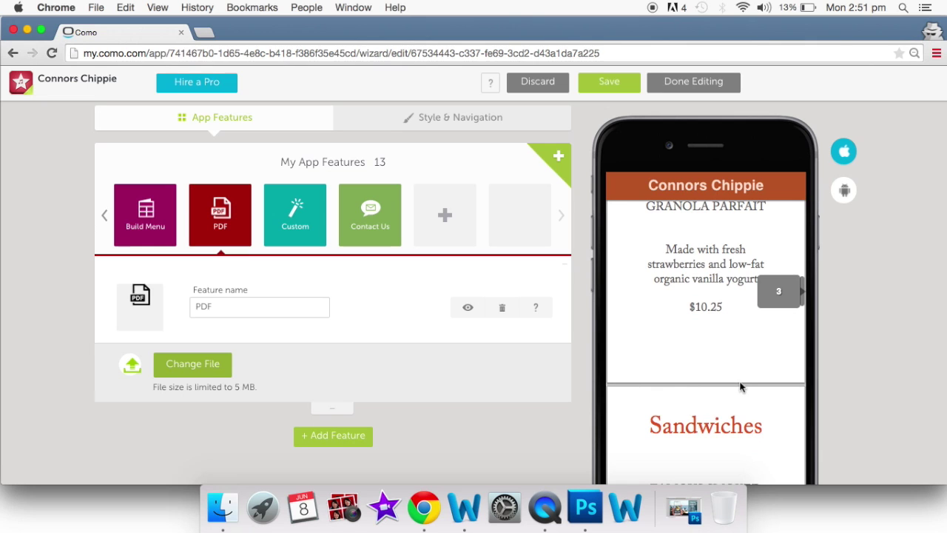
pyautogui.scroll(-5, 742, 386)
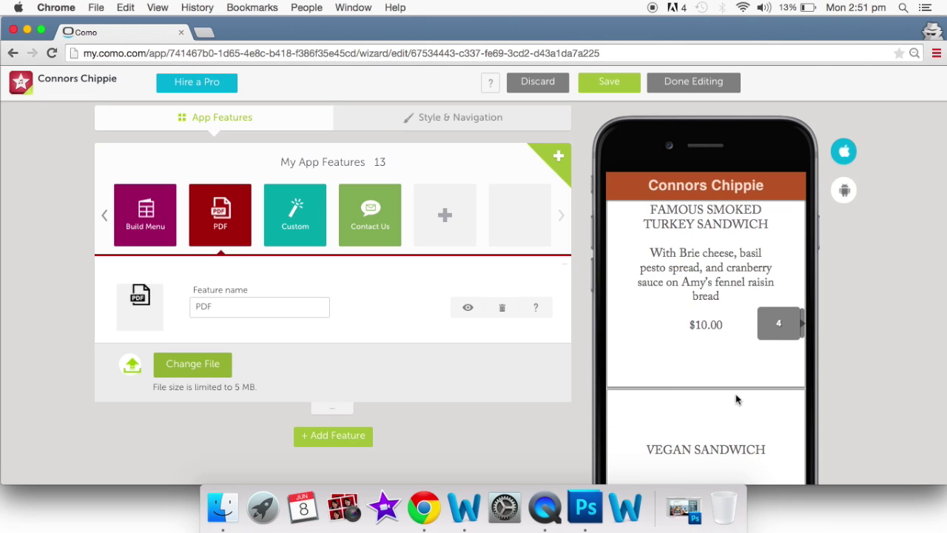
pyautogui.scroll(3, 729, 267)
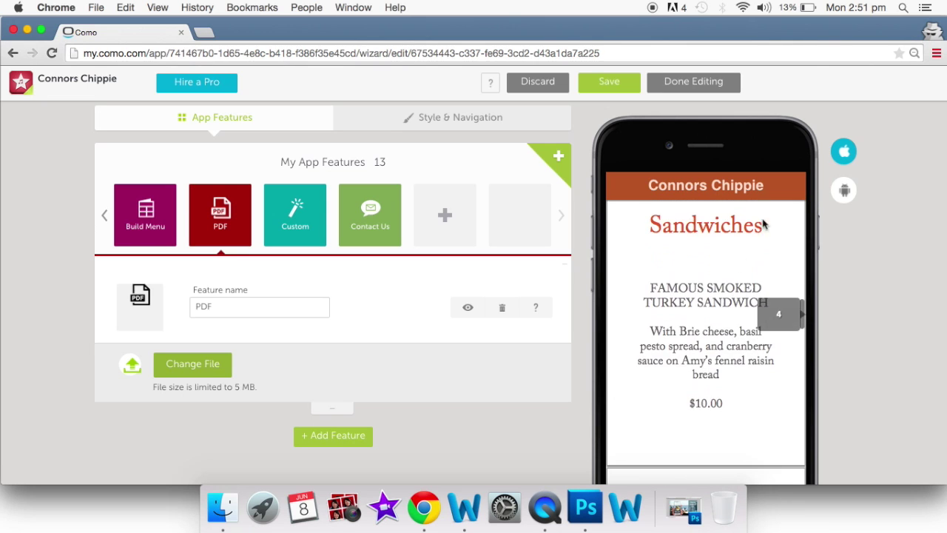
pyautogui.scroll(3, 728, 367)
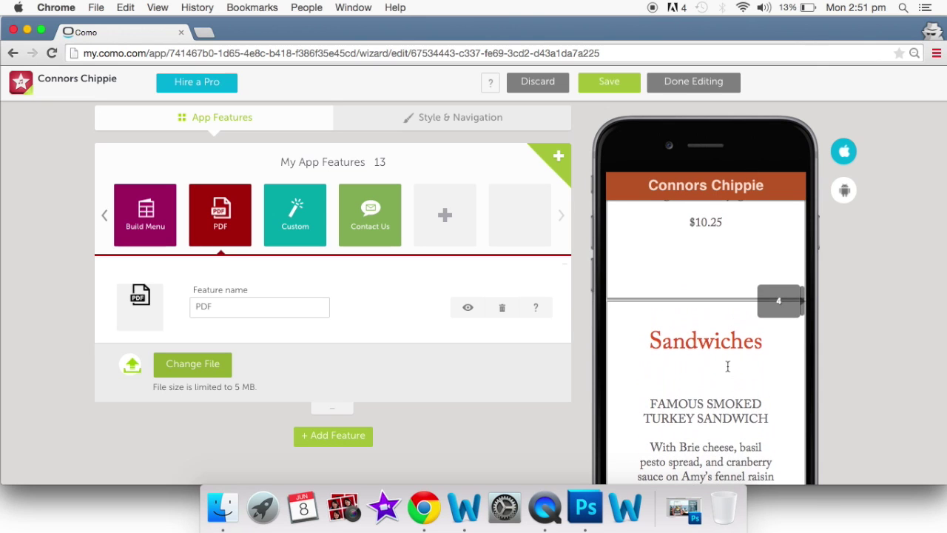
pyautogui.scroll(5, 727, 366)
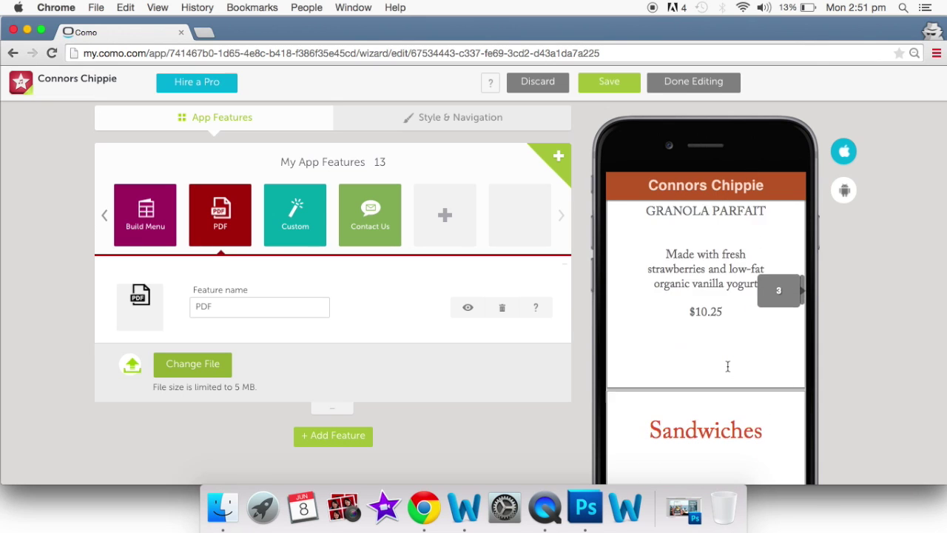
pyautogui.scroll(10, 728, 366)
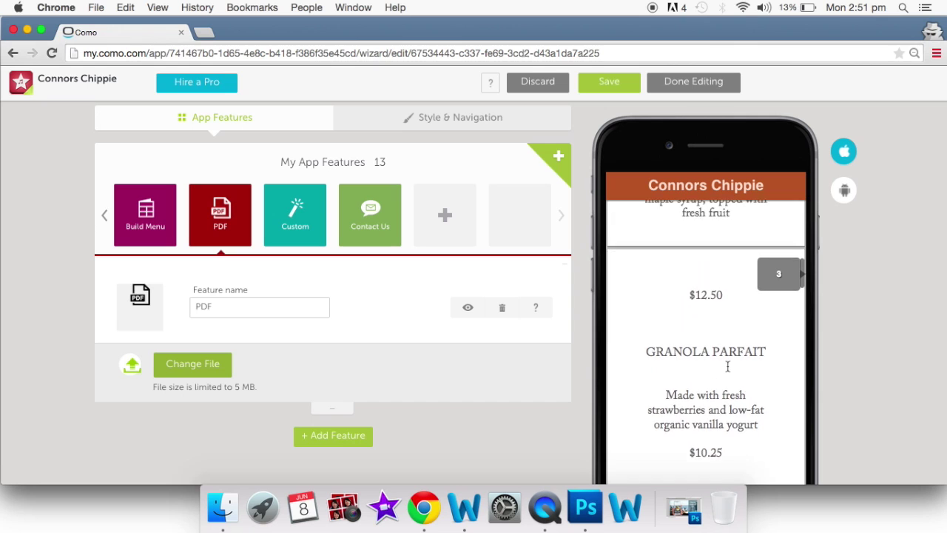
pyautogui.scroll(8, 728, 367)
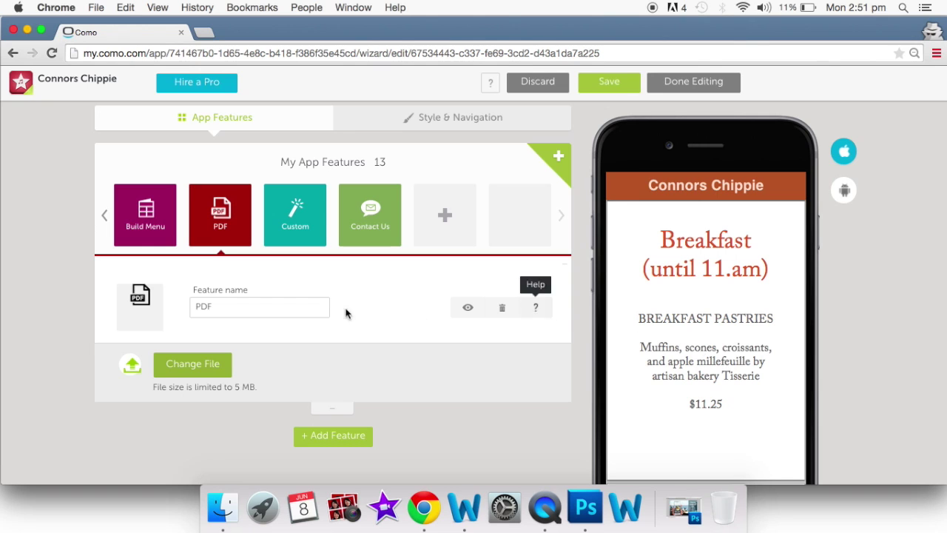
# Replace the Custom feature's placeholder content with the text 'here is my menu'.
pyautogui.click(289, 211)
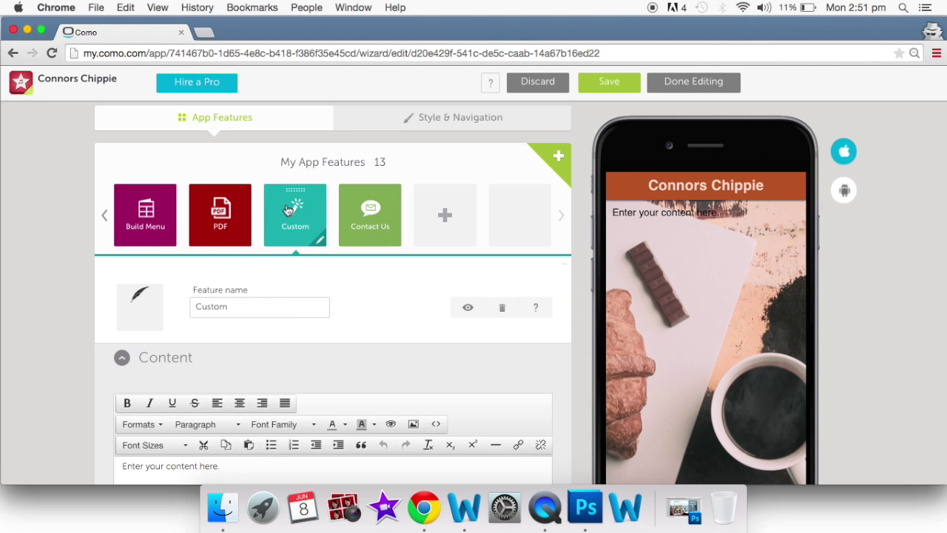
pyautogui.scroll(-3, 370, 354)
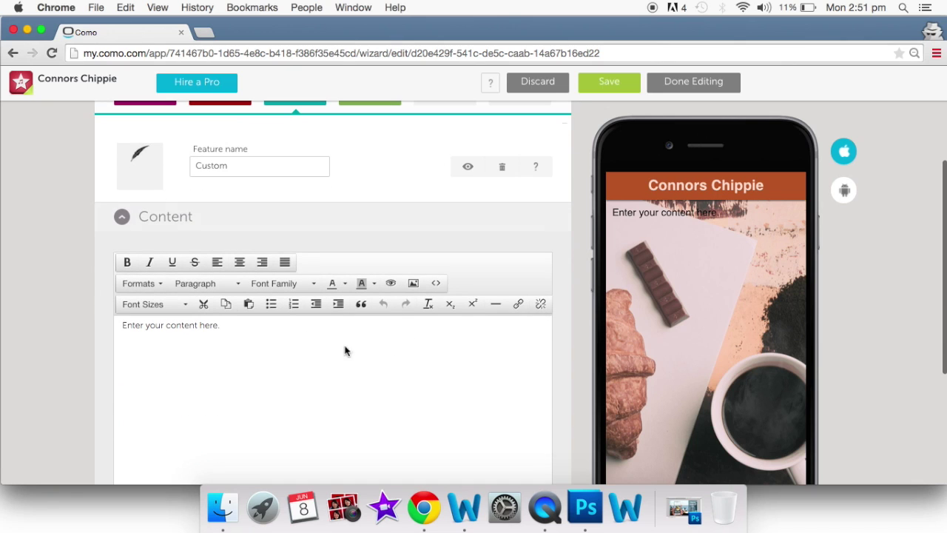
pyautogui.tripleClick(241, 328)
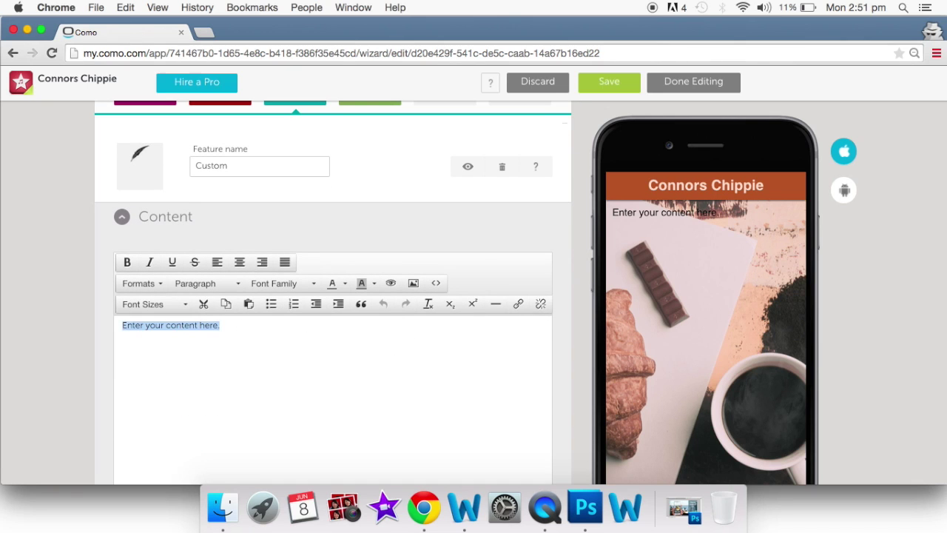
pyautogui.press('BackSpace')
pyautogui.write('here is my menu')
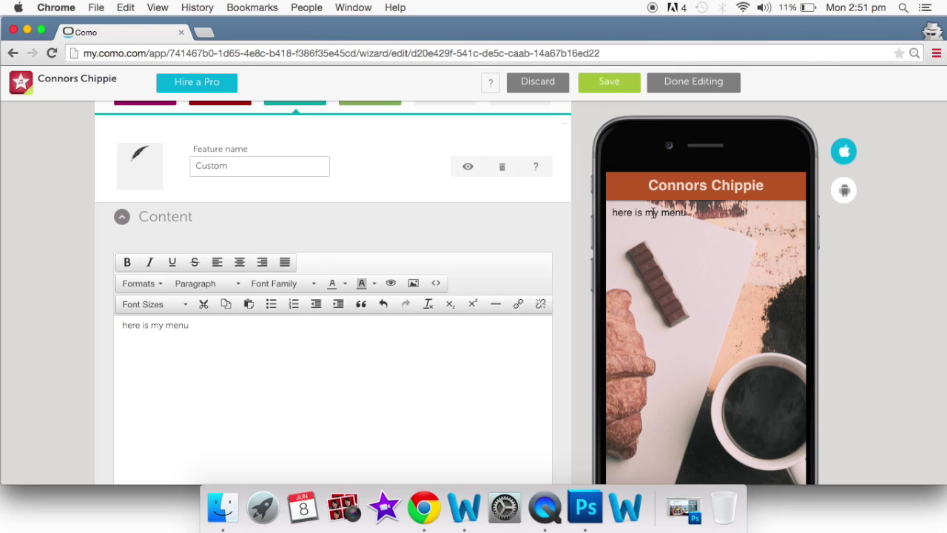
pyautogui.scroll(-2, 481, 346)
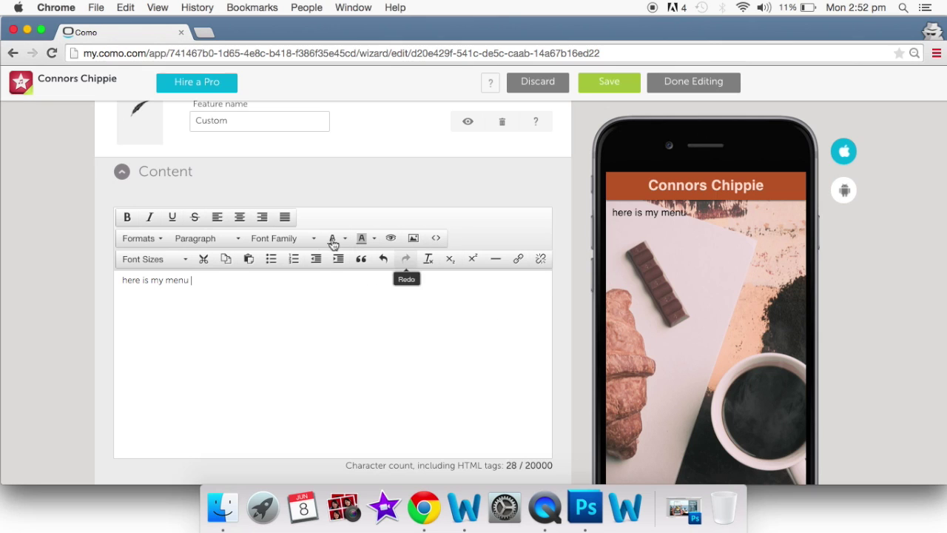
pyautogui.scroll(2, 267, 268)
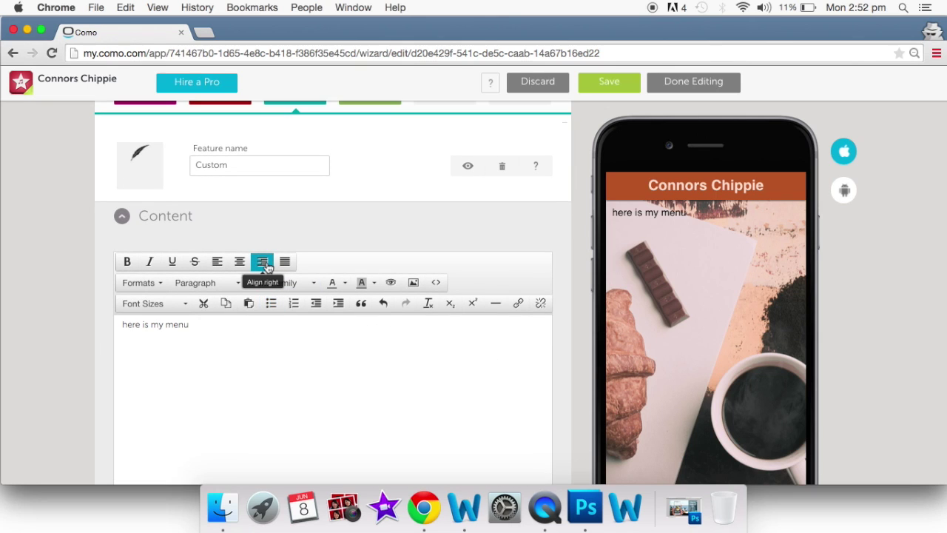
pyautogui.scroll(-5, 268, 268)
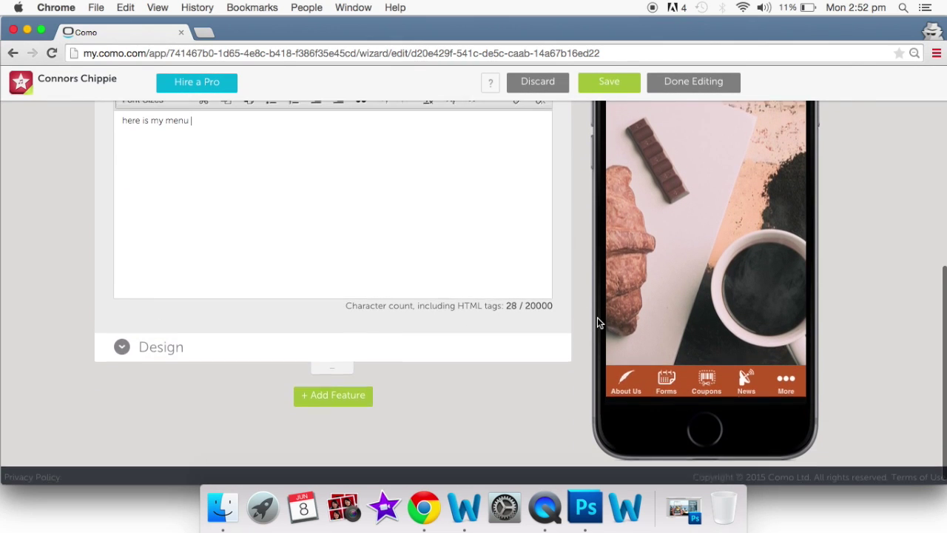
pyautogui.scroll(3, 598, 318)
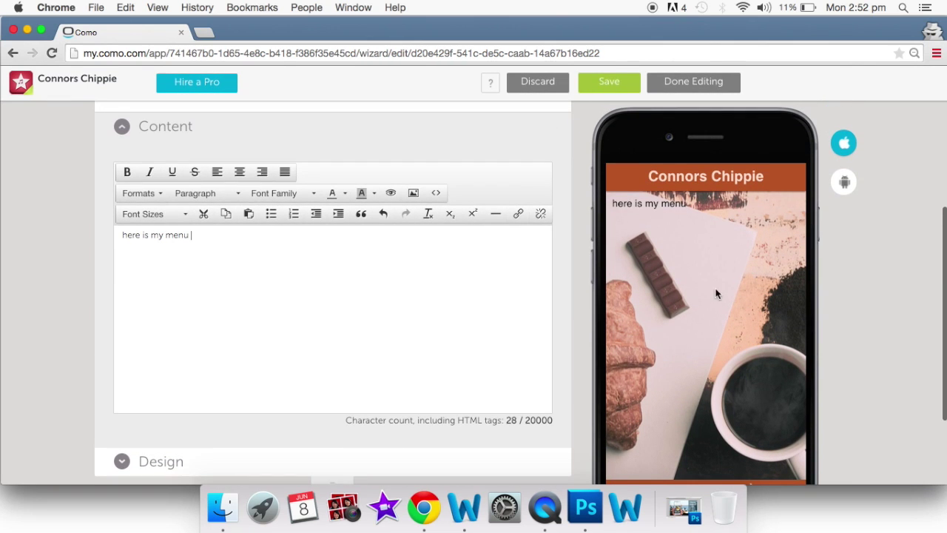
pyautogui.scroll(-3, 399, 353)
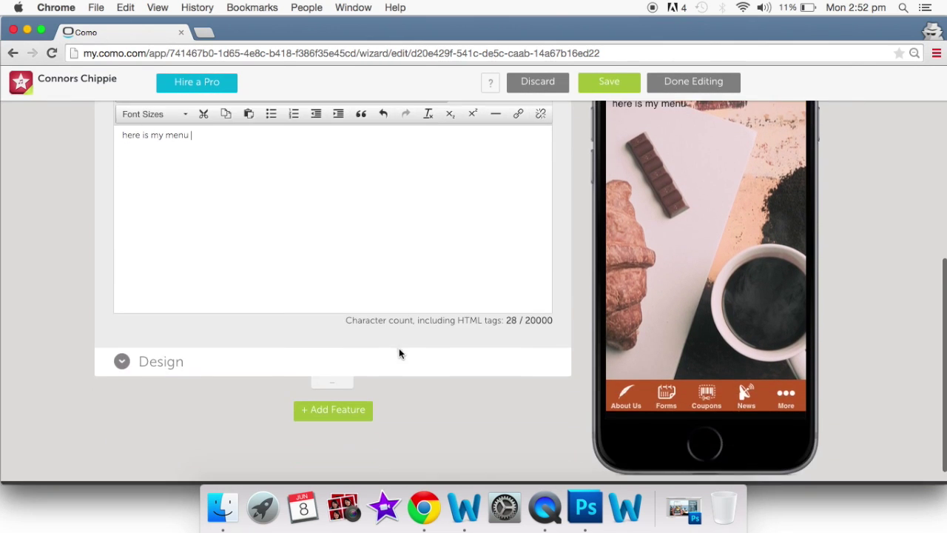
# Expand the Custom page's Design section and screenshot its background options.
pyautogui.click(123, 363)
pyautogui.scroll(-1, 271, 420)
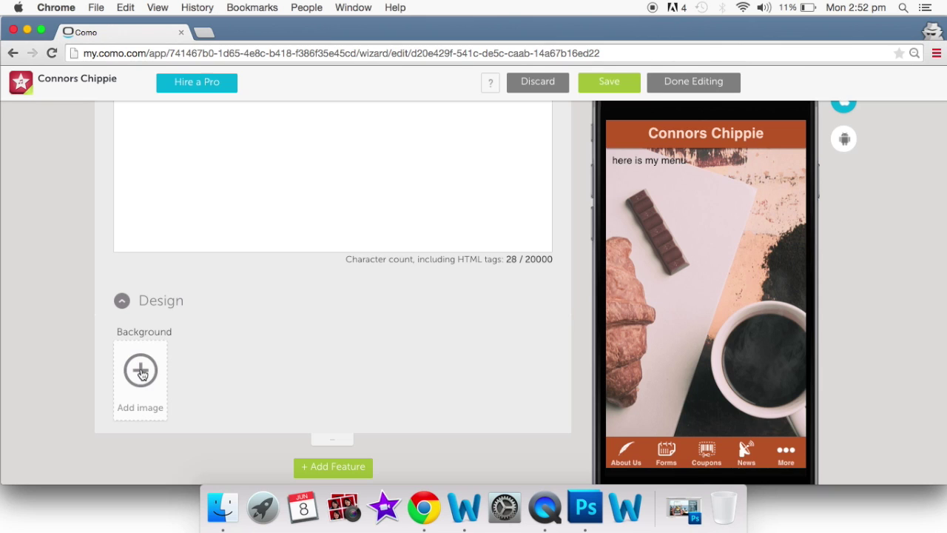
pyautogui.scroll(3, 142, 373)
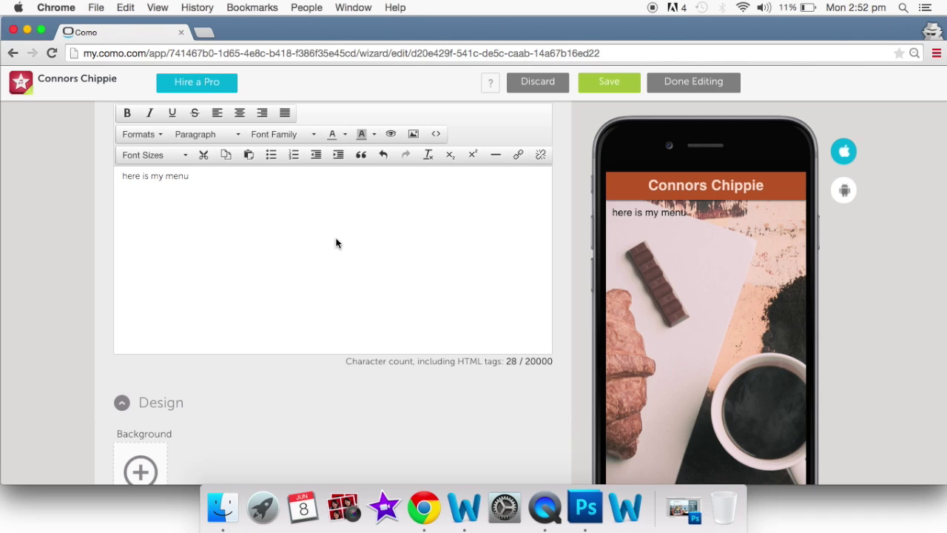
pyautogui.press('super+shift+4')
pyautogui.moveTo(313, 195); pyautogui.dragTo(405, 327)
# Open the Contact Us feature for editing.
pyautogui.scroll(5, 463, 330)
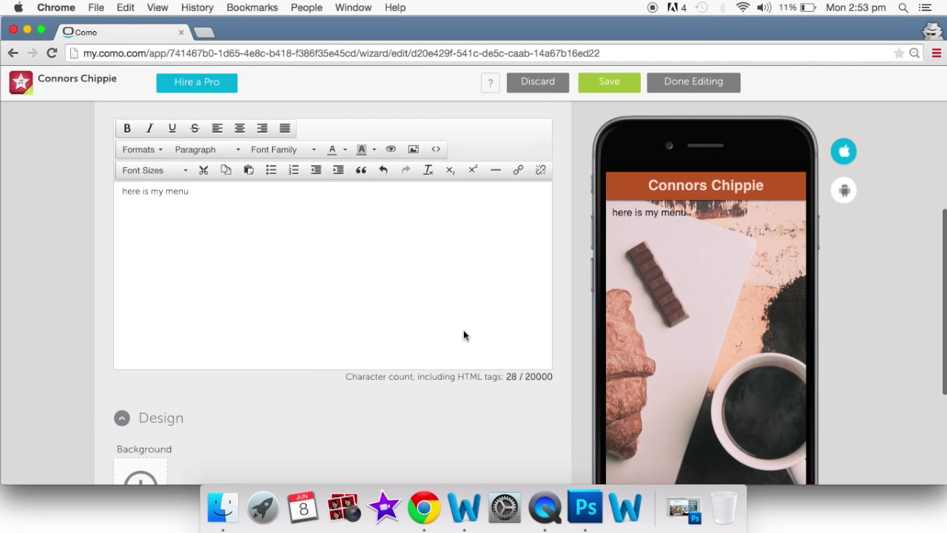
pyautogui.scroll(3, 464, 336)
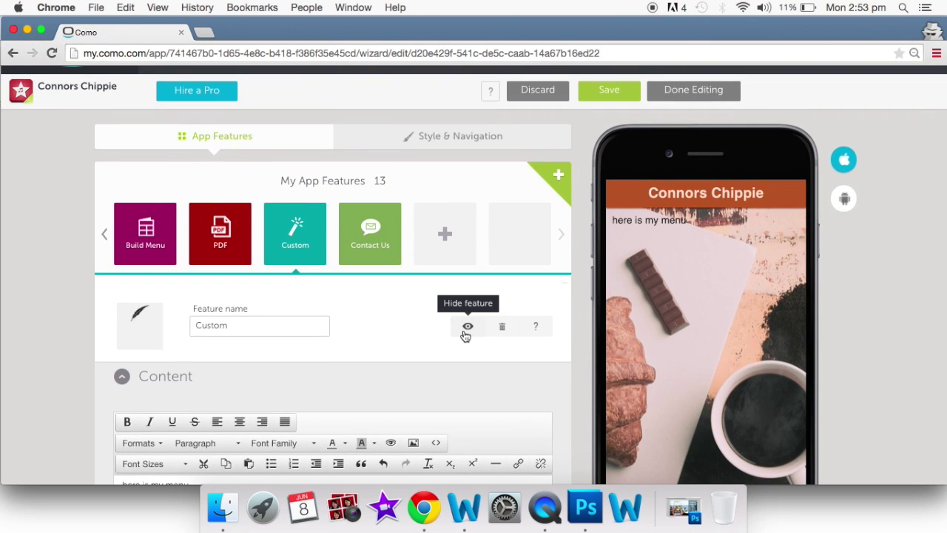
pyautogui.scroll(1, 466, 336)
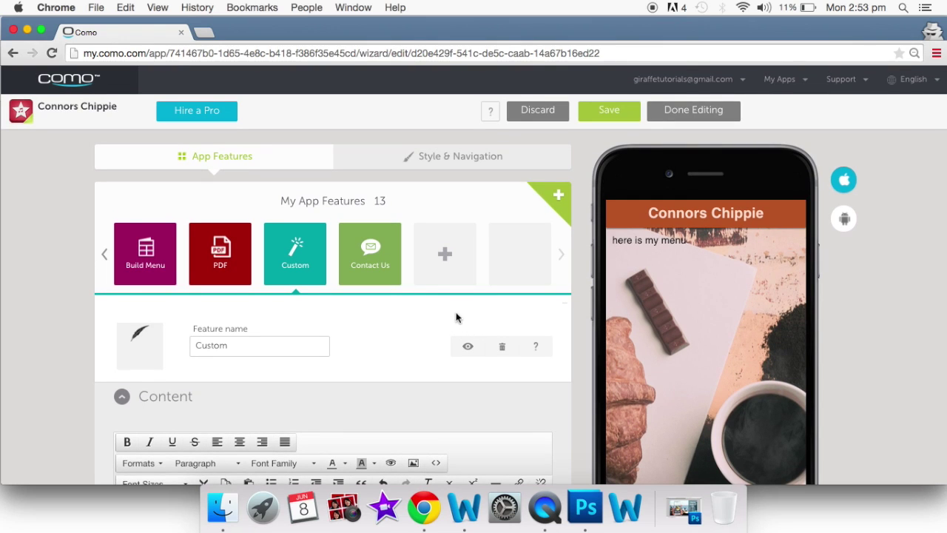
pyautogui.click(375, 265)
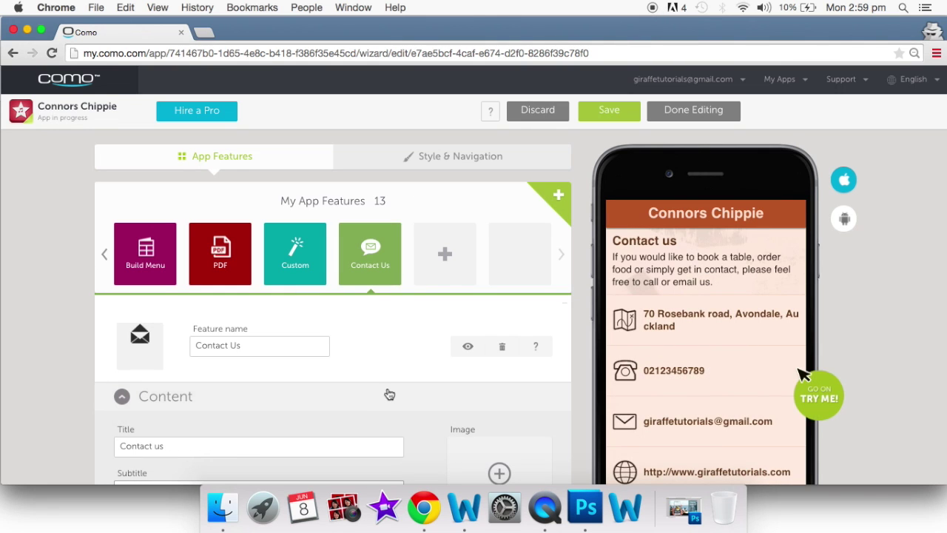
pyautogui.scroll(-3, 387, 393)
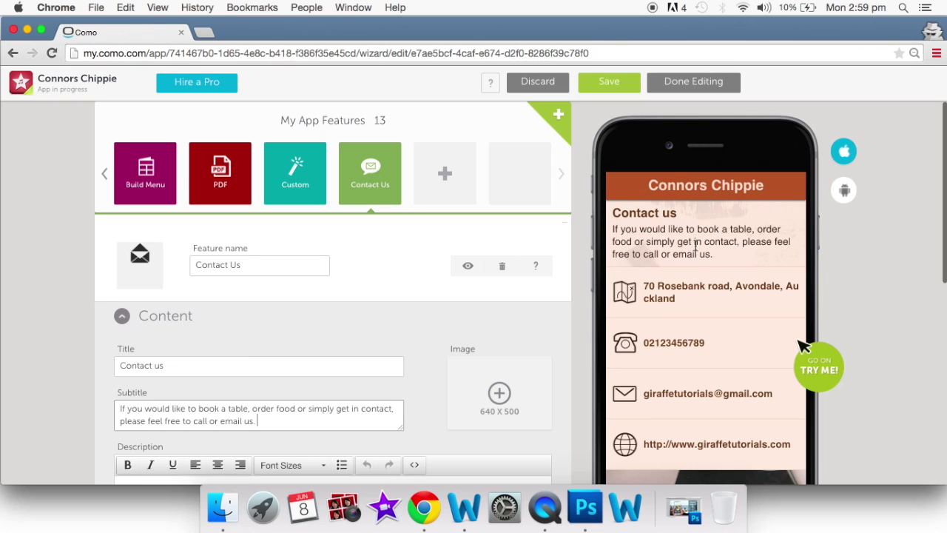
pyautogui.scroll(-1, 695, 246)
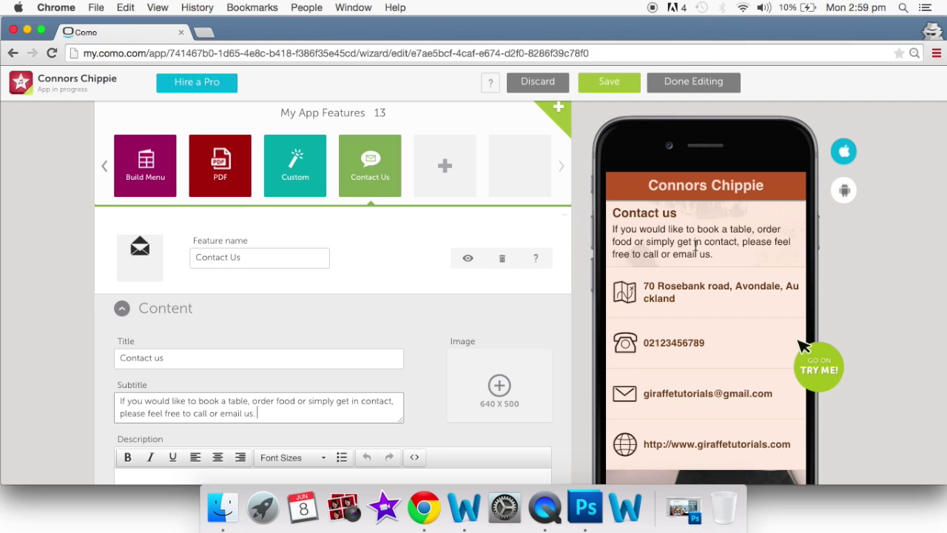
pyautogui.scroll(-10, 696, 246)
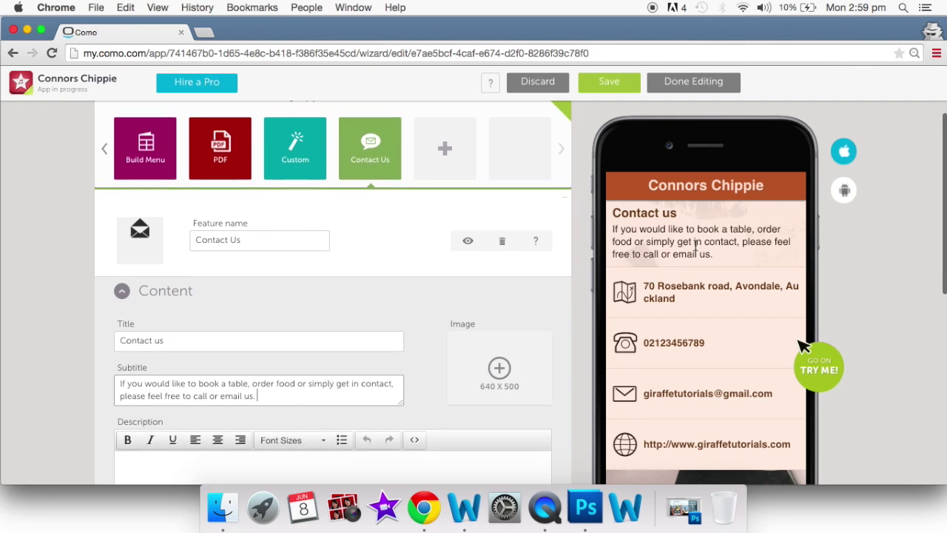
pyautogui.scroll(-3, 695, 246)
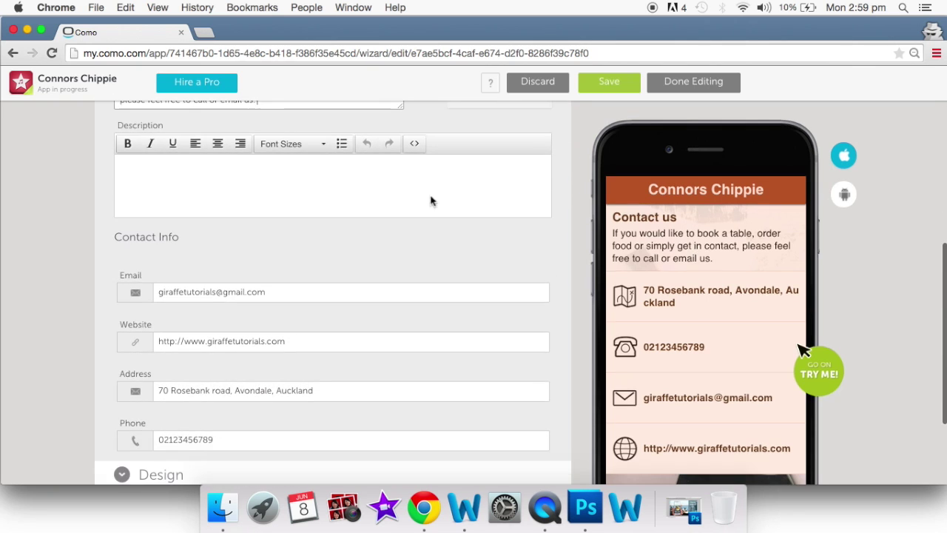
pyautogui.scroll(-3, 319, 391)
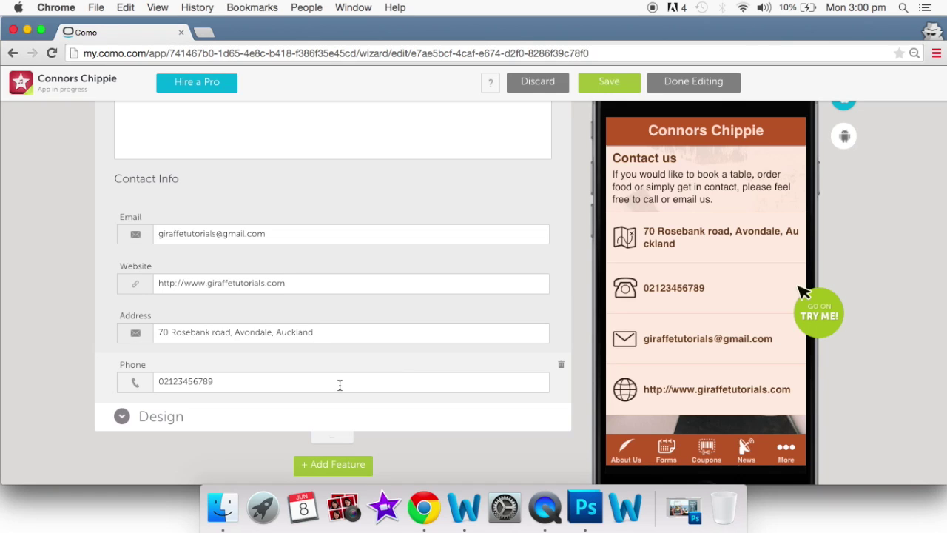
pyautogui.scroll(4, 339, 385)
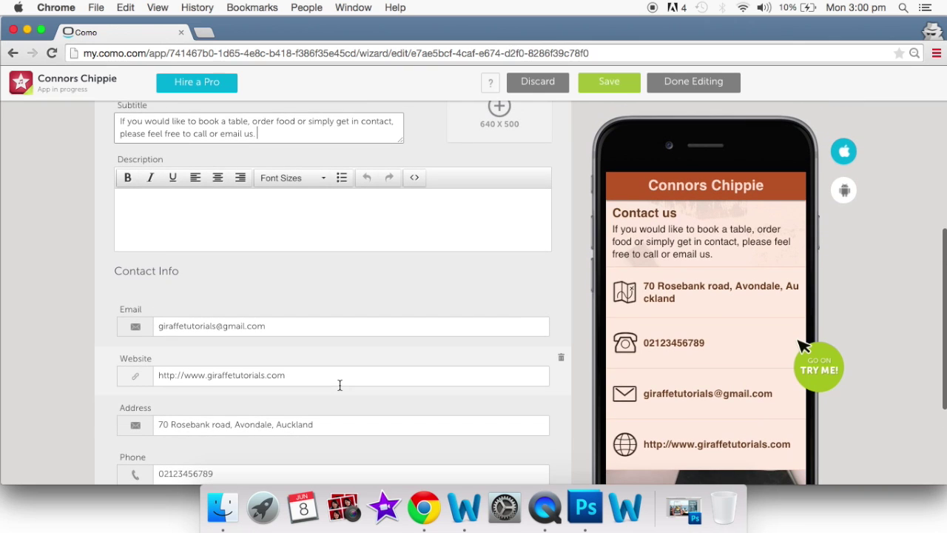
pyautogui.scroll(15, 340, 385)
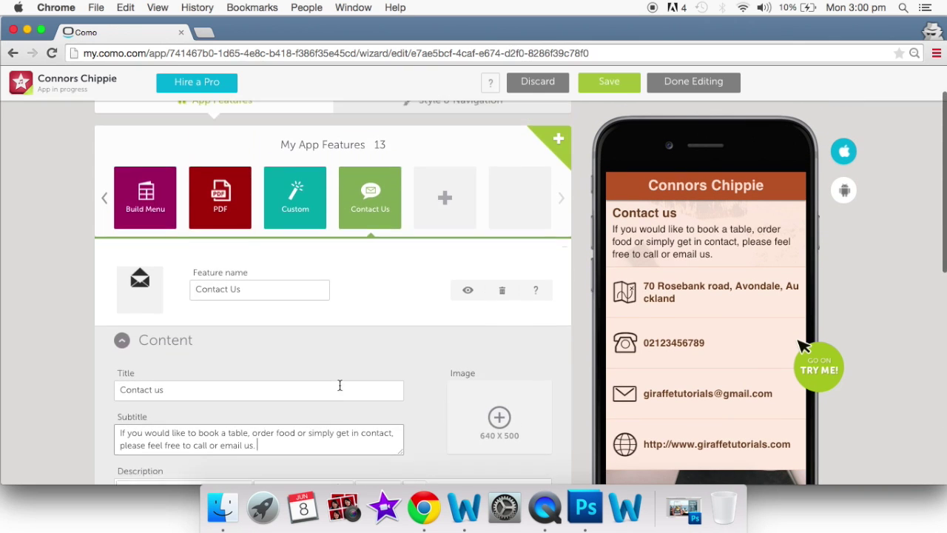
pyautogui.scroll(1, 341, 390)
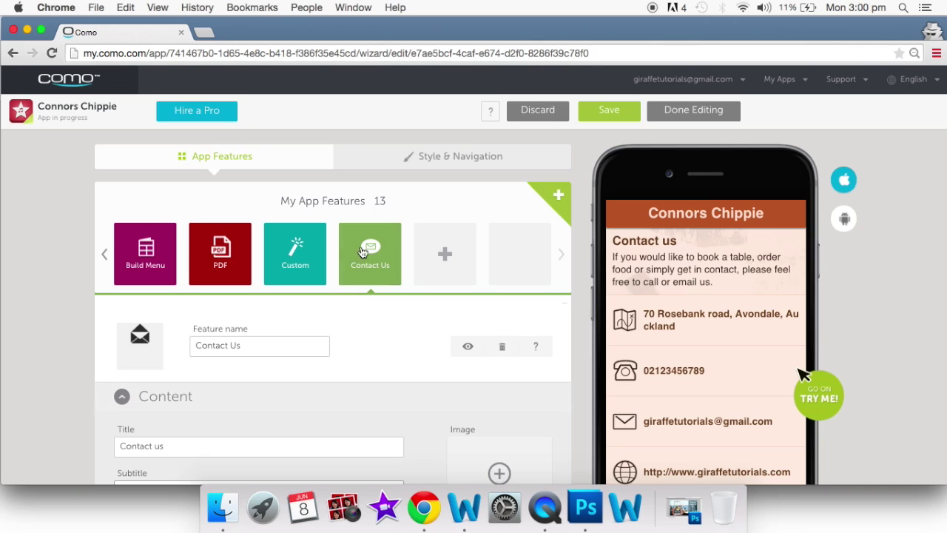
# On Style & Navigation, page through the themes and back, then scroll to the navigation layouts.
pyautogui.click(418, 164)
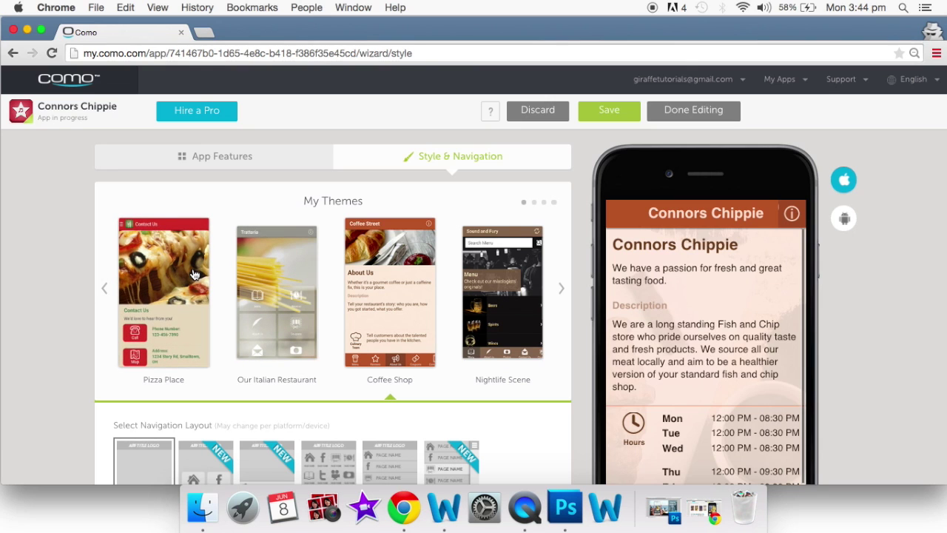
pyautogui.click(563, 290)
pyautogui.click(562, 293)
pyautogui.click(563, 292)
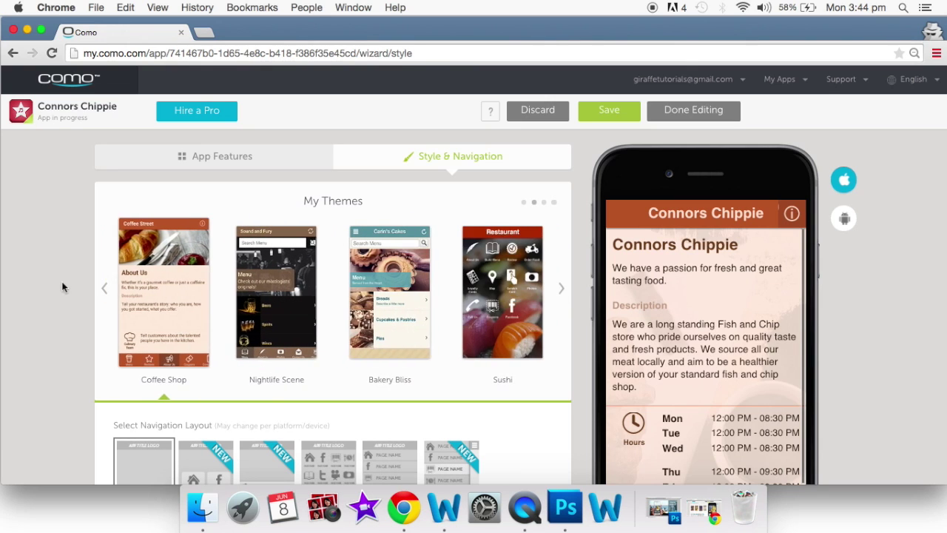
pyautogui.click(102, 289)
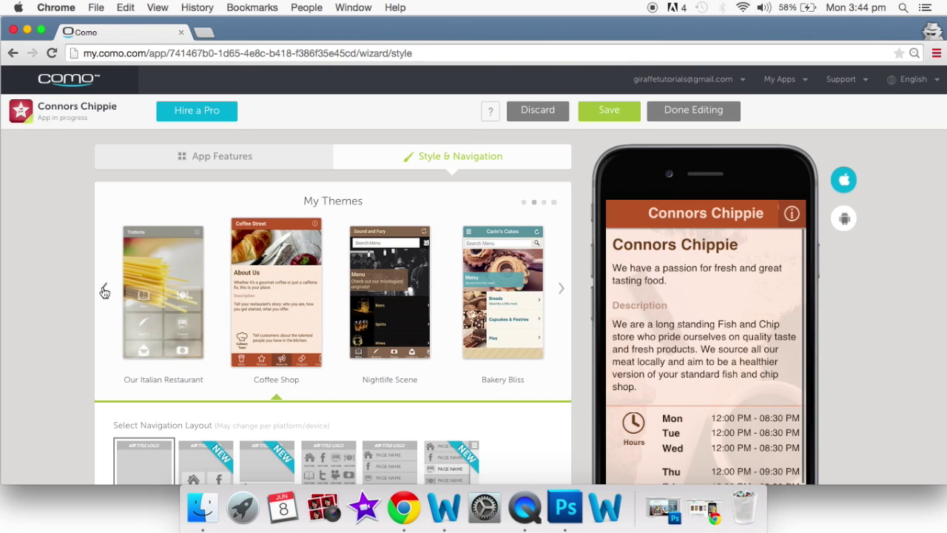
pyautogui.click(103, 290)
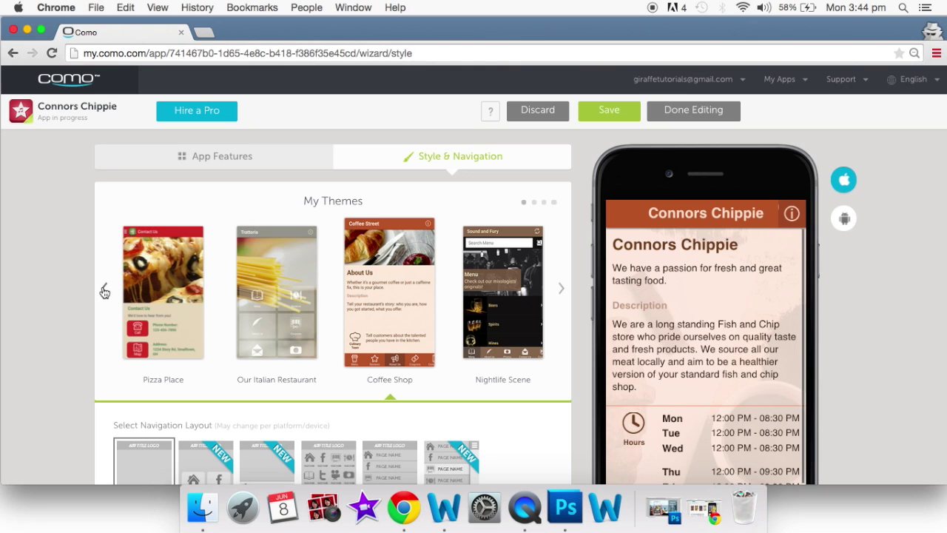
pyautogui.scroll(-2, 105, 292)
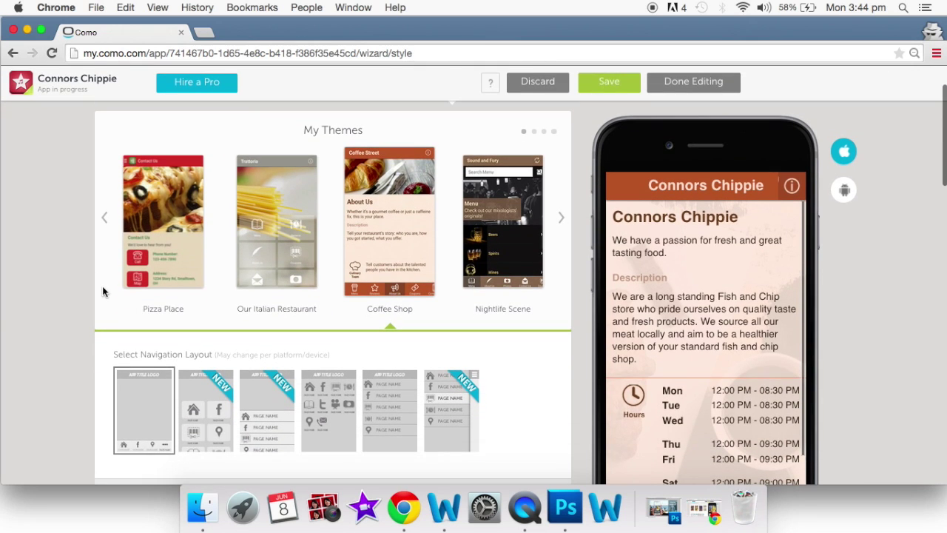
pyautogui.scroll(-1, 102, 291)
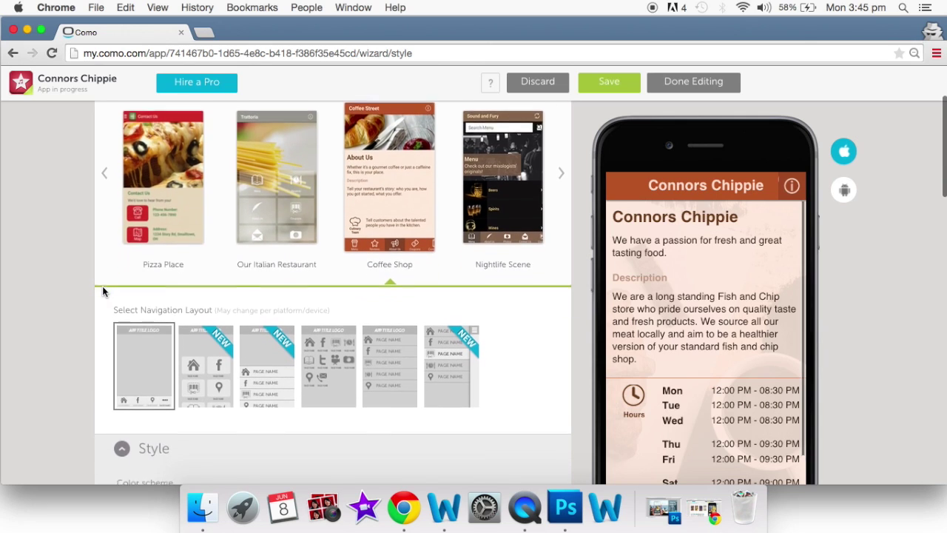
pyautogui.scroll(-1, 102, 291)
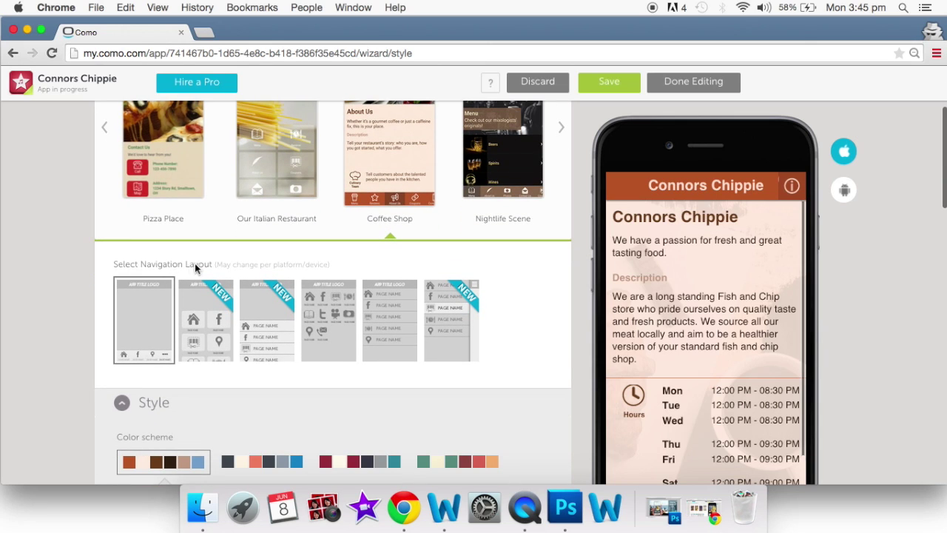
# Compare the layout thumbnails, pick the fourth icon-grid layout, and preview the About Us page.
pyautogui.click(208, 327)
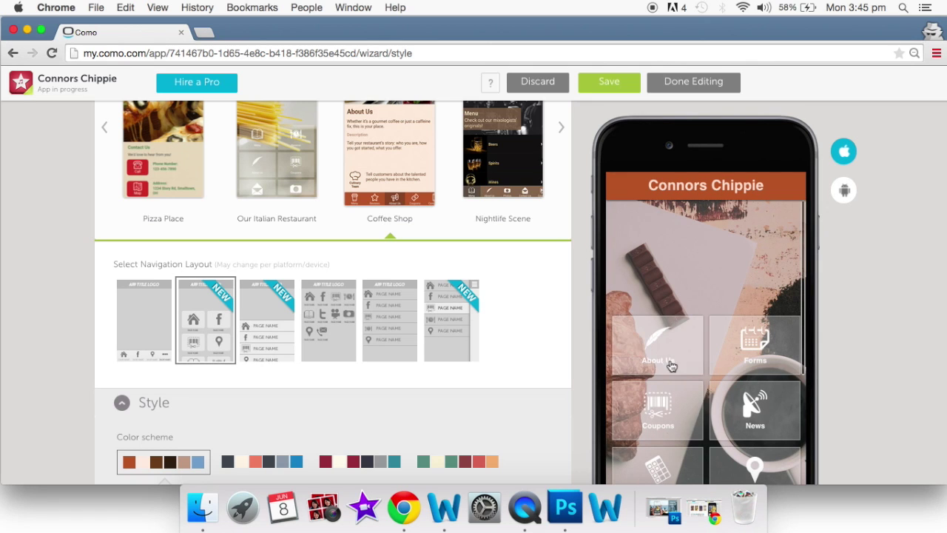
pyautogui.click(269, 327)
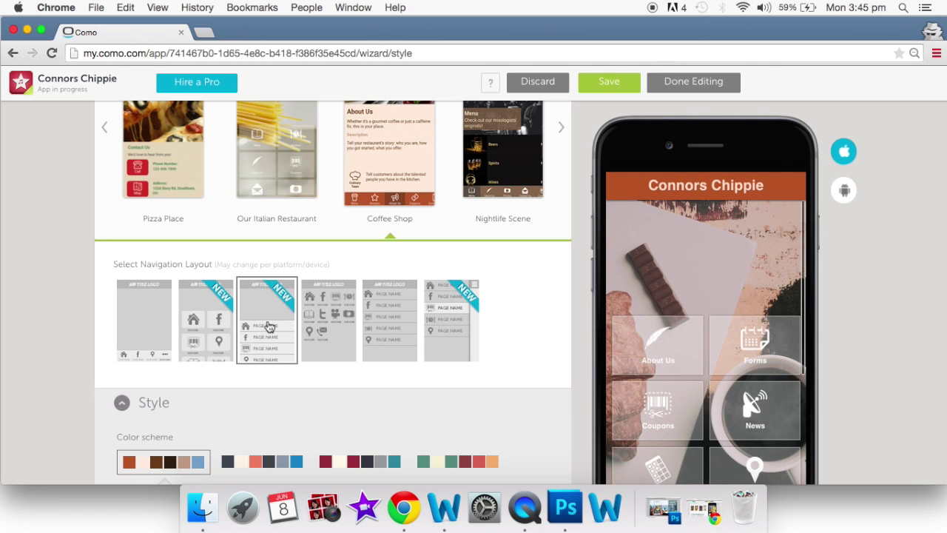
pyautogui.click(327, 338)
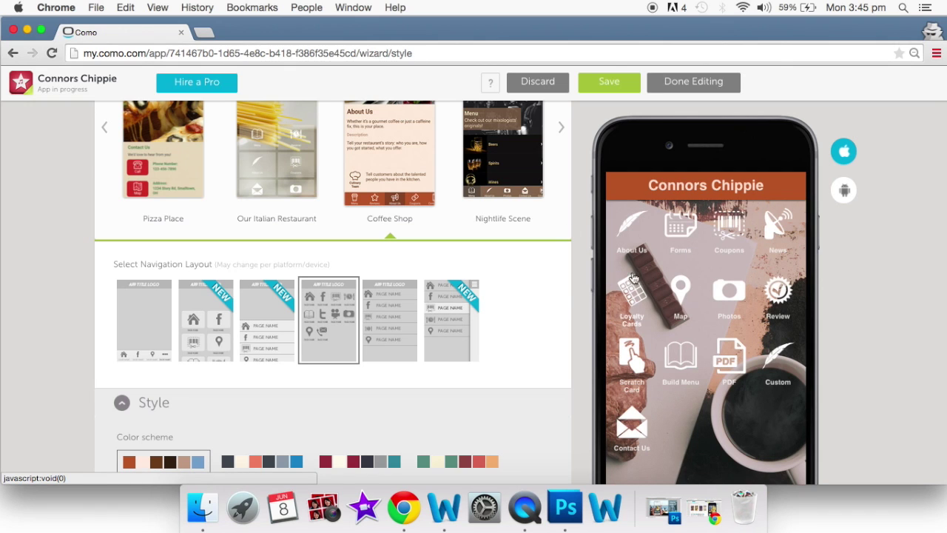
pyautogui.scroll(-2, 575, 301)
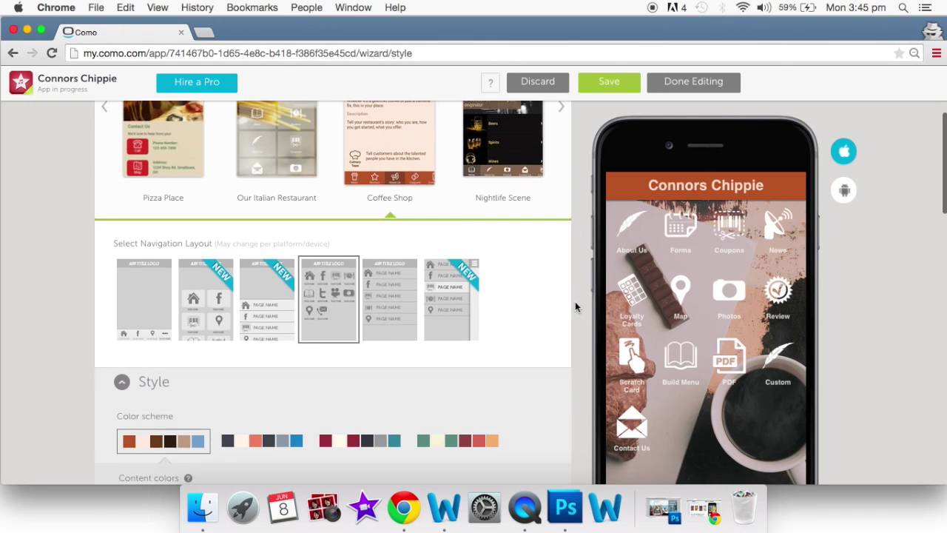
pyautogui.scroll(-3, 575, 301)
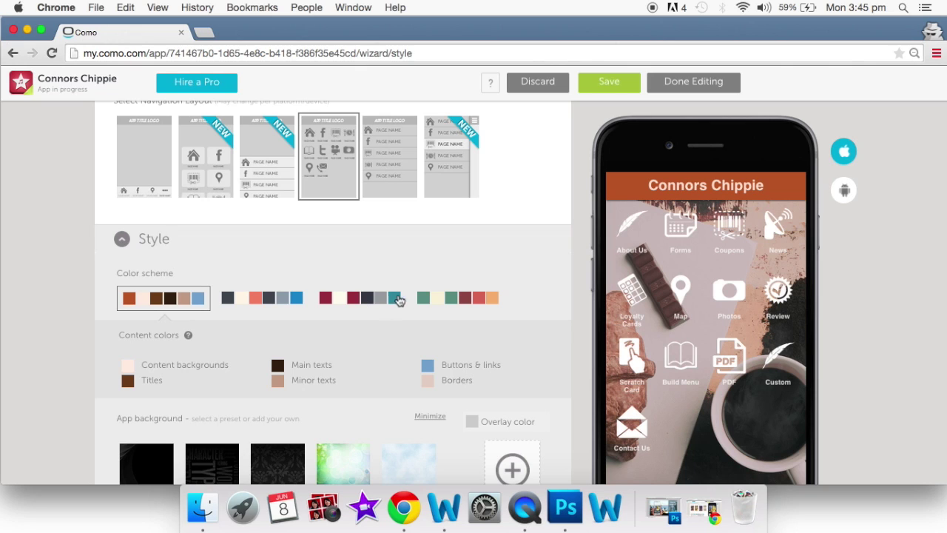
pyautogui.click(624, 235)
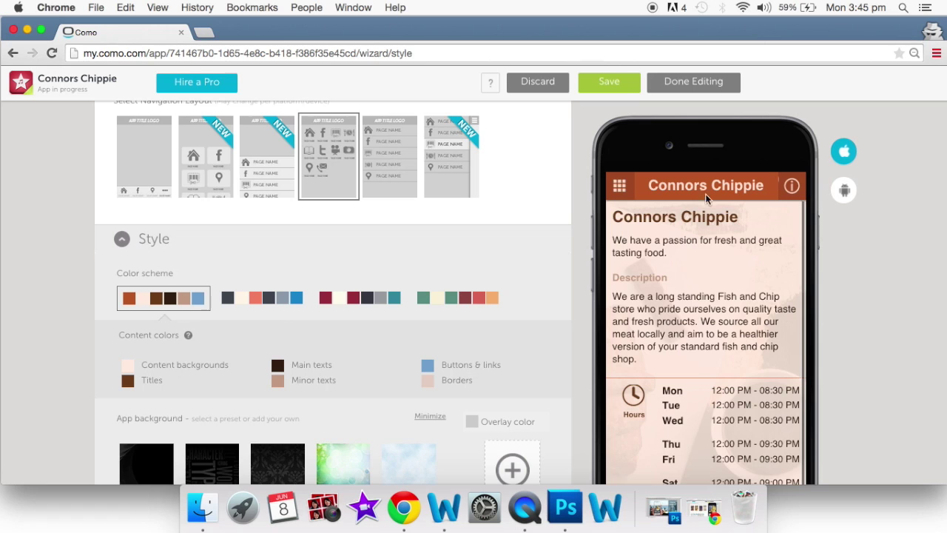
# Try several colour schemes and settle on the fourth, green one.
pyautogui.scroll(-3, 311, 296)
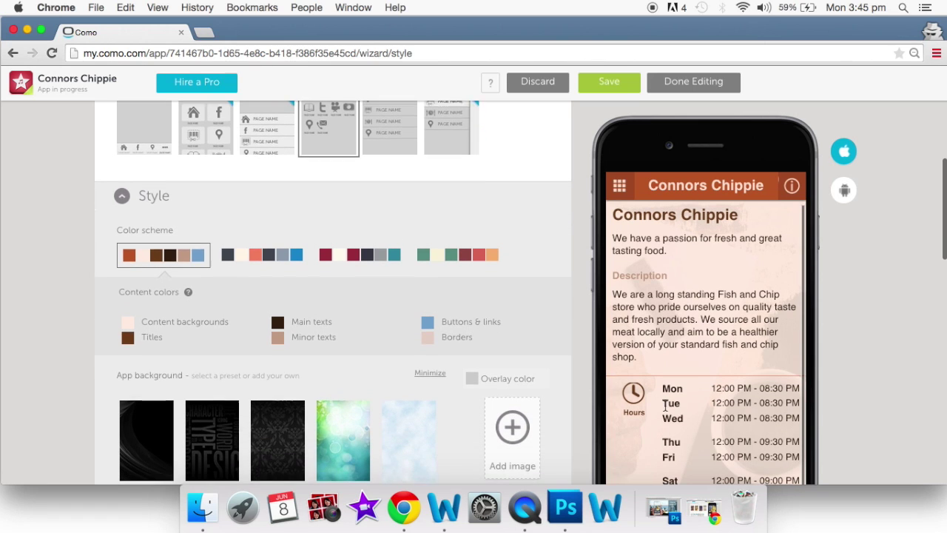
pyautogui.click(272, 251)
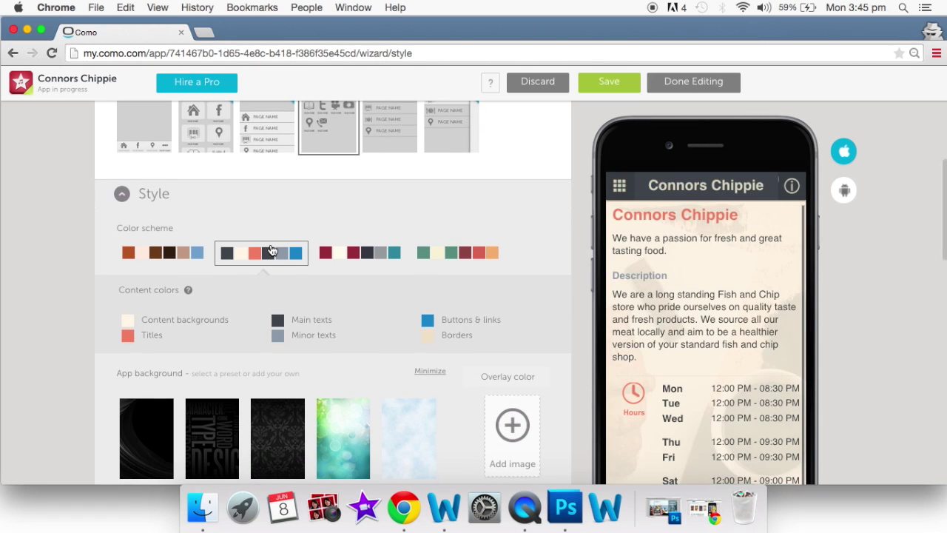
pyautogui.click(356, 259)
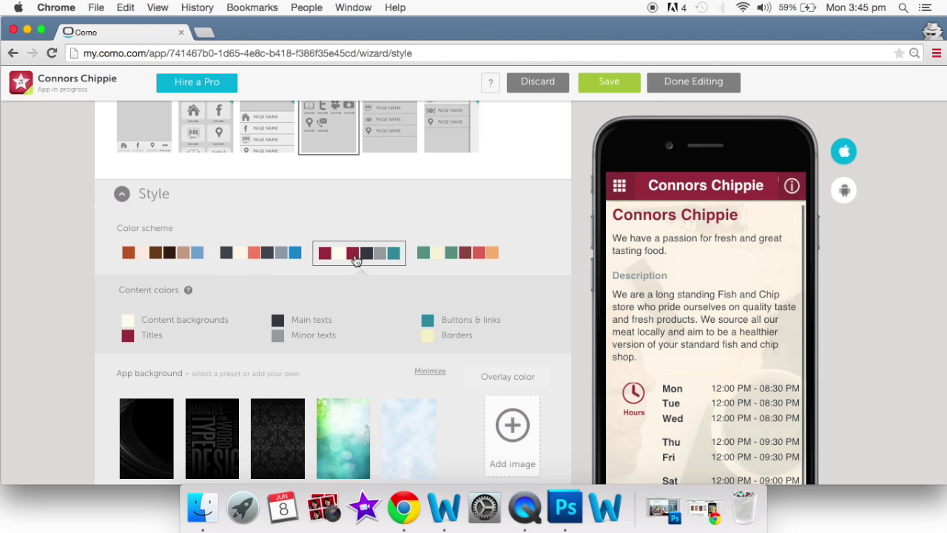
pyautogui.click(454, 255)
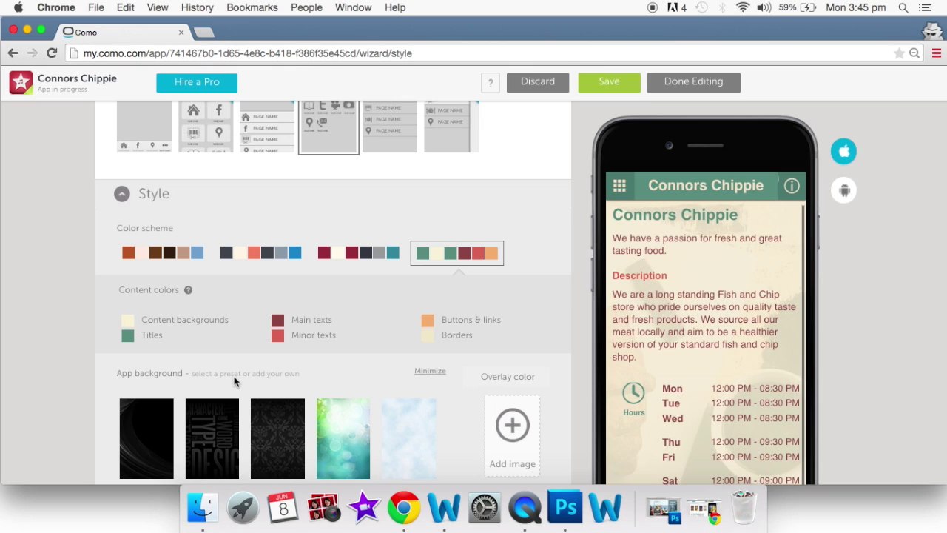
# Set the content background to pure white and darken the titles' green.
pyautogui.click(128, 321)
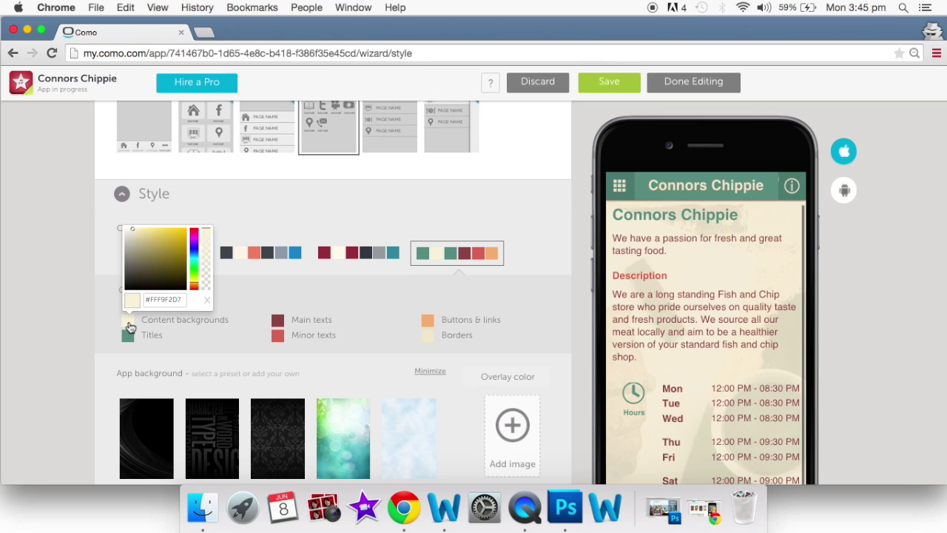
pyautogui.moveTo(132, 227); pyautogui.dragTo(89, 221)
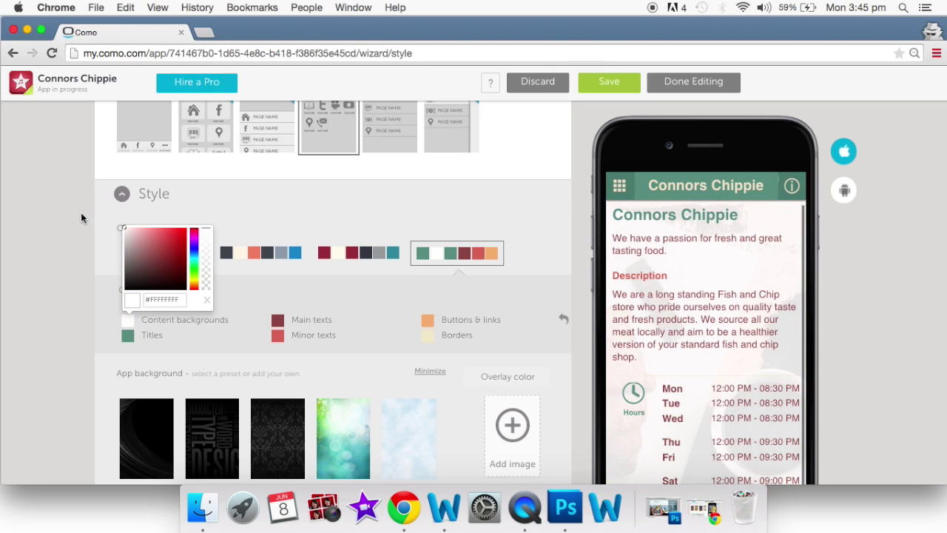
pyautogui.click(64, 299)
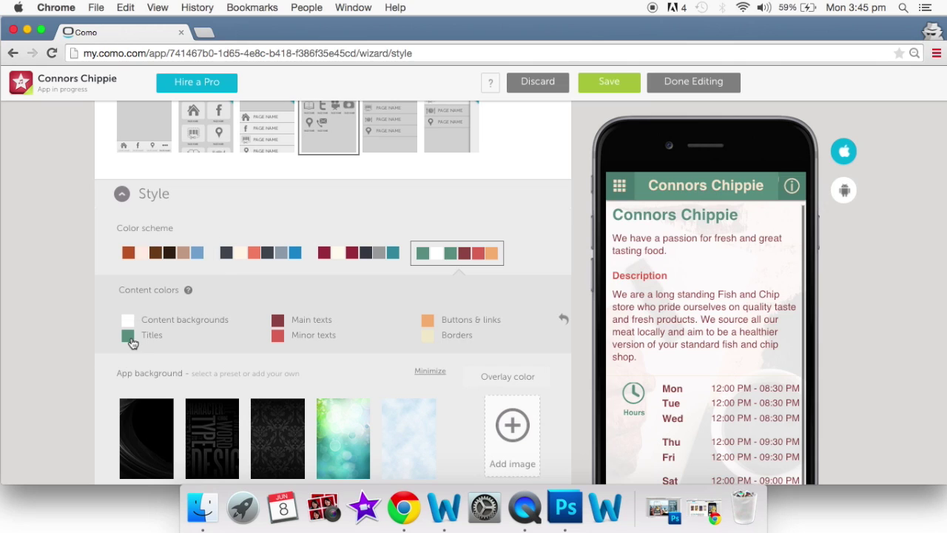
pyautogui.click(129, 337)
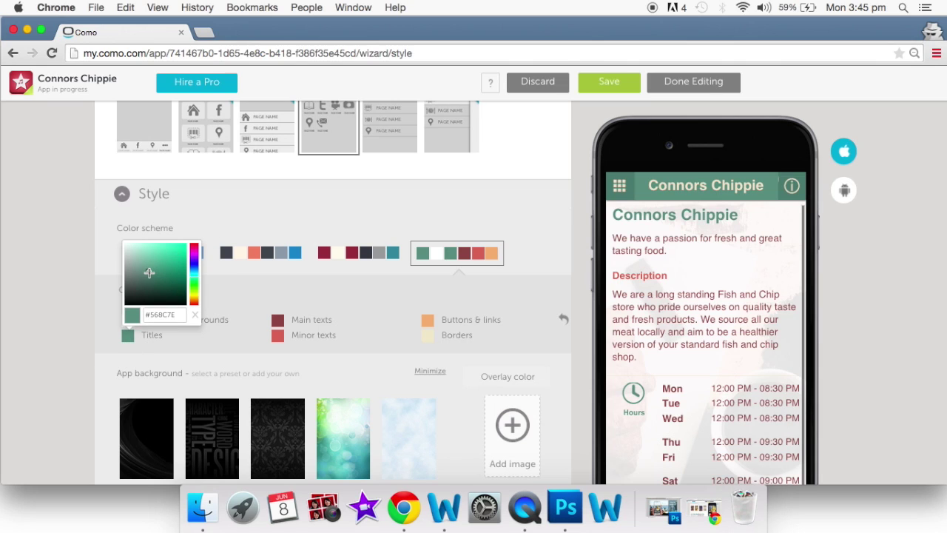
pyautogui.moveTo(149, 273); pyautogui.dragTo(146, 278)
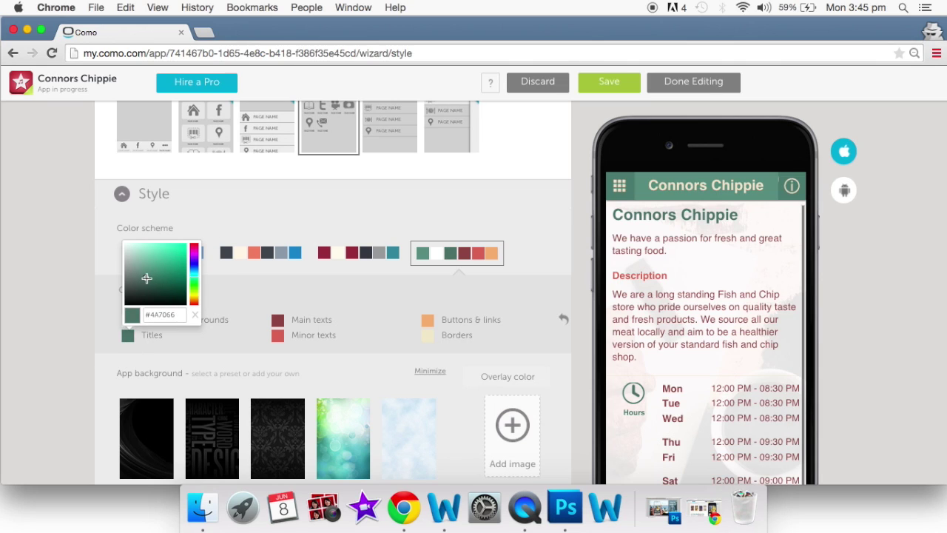
pyautogui.click(227, 362)
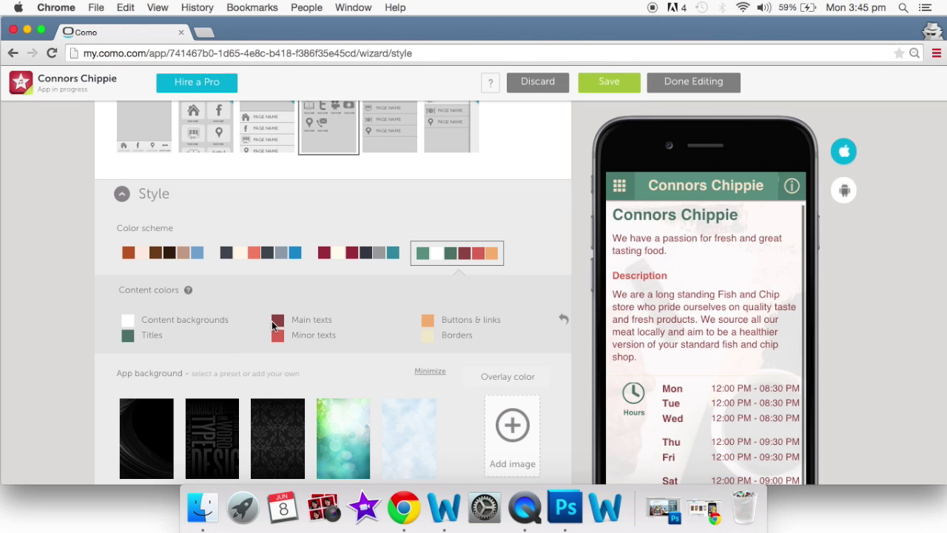
# Make the main text near-black and the minor text golden yellow (#D4C577).
pyautogui.click(275, 324)
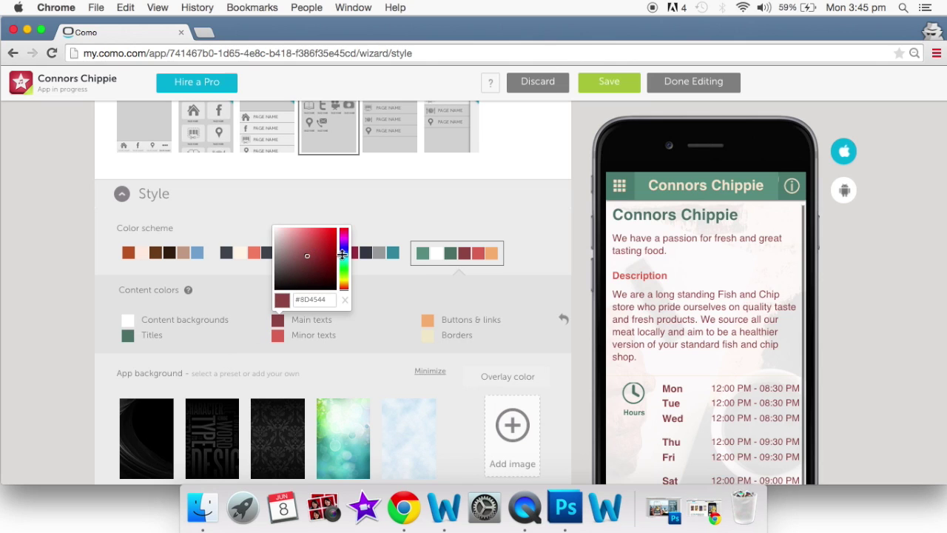
pyautogui.click(342, 261)
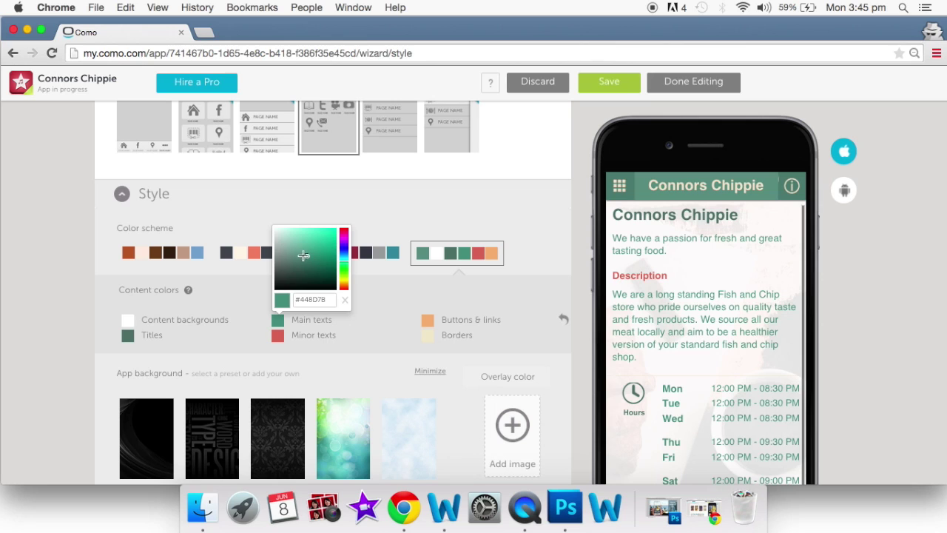
pyautogui.moveTo(307, 256); pyautogui.dragTo(283, 279)
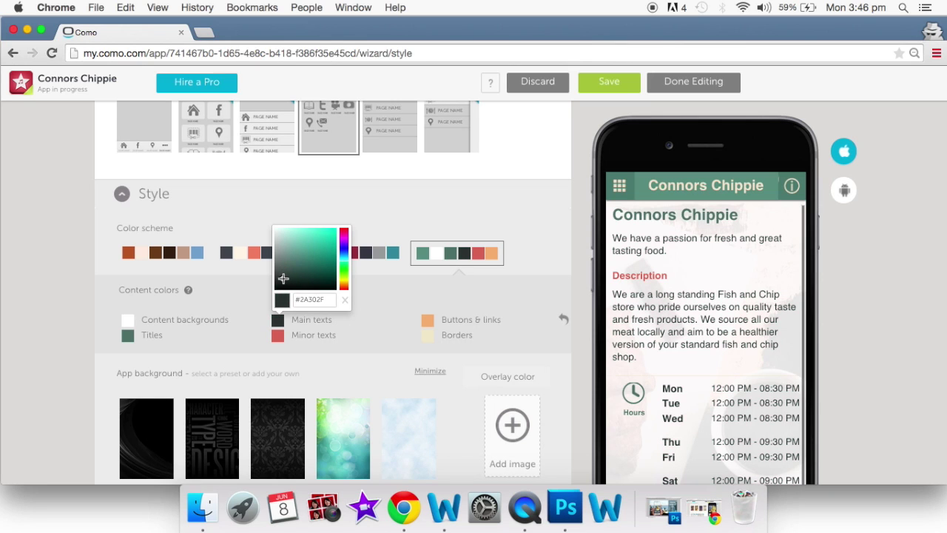
pyautogui.click(278, 338)
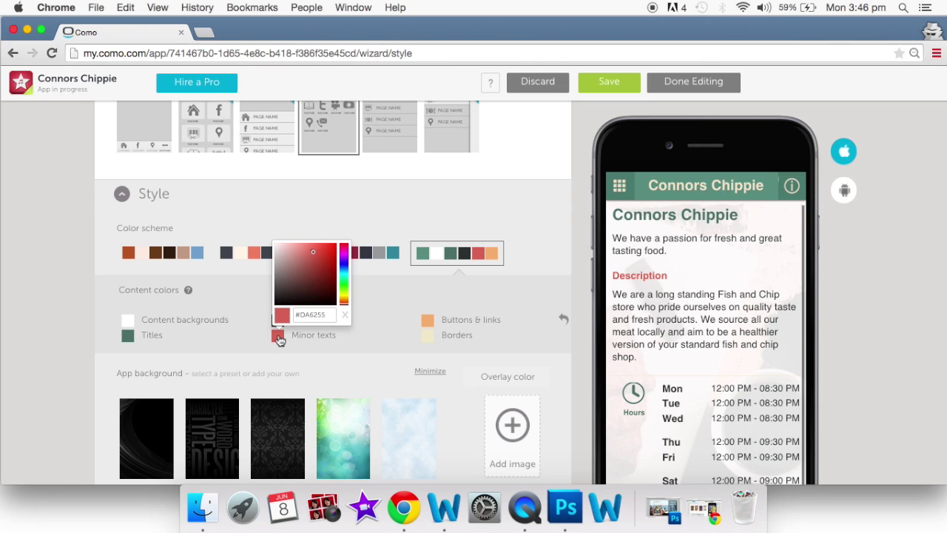
pyautogui.click(343, 293)
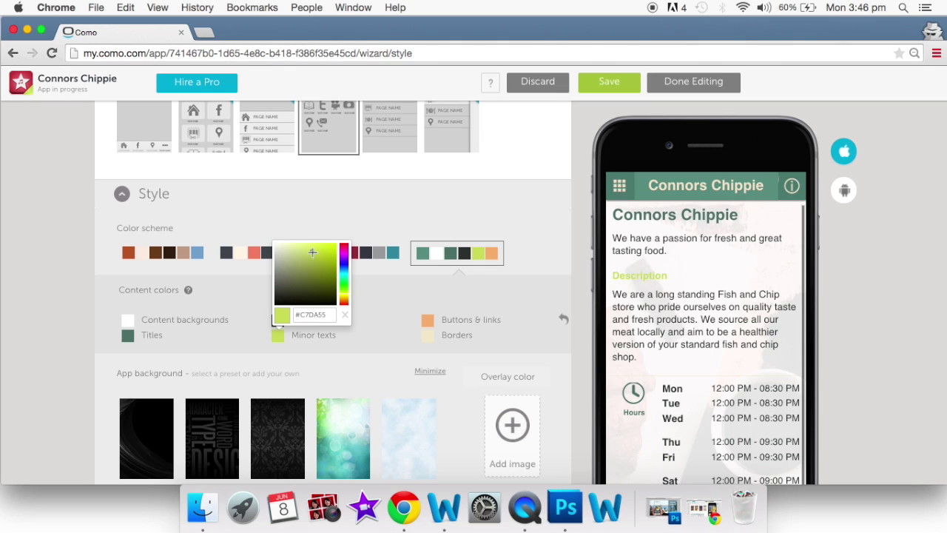
pyautogui.click(311, 252)
pyautogui.click(344, 299)
pyautogui.click(301, 253)
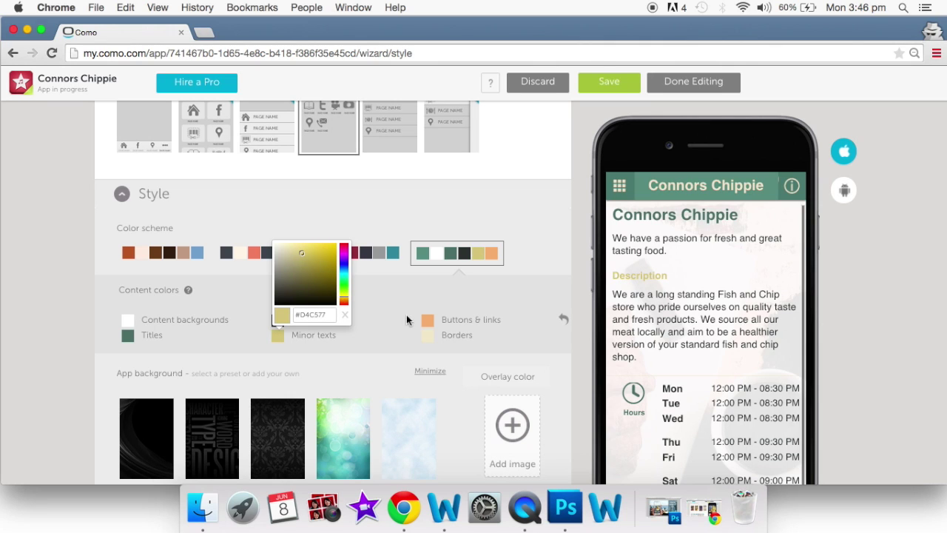
pyautogui.click(390, 316)
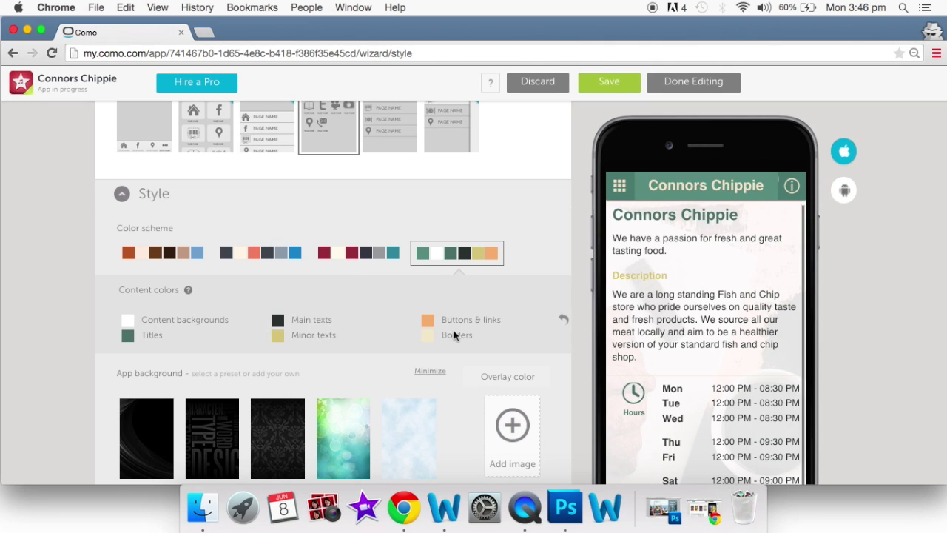
pyautogui.scroll(-3, 453, 330)
pyautogui.click(620, 185)
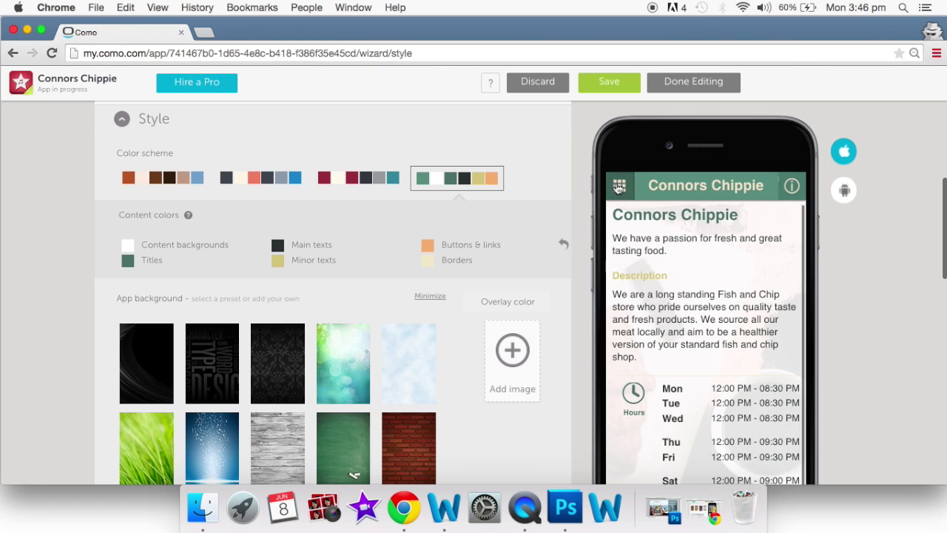
# Browse the Catering Options and about pages in the preview, then return to the home screen.
pyautogui.click(677, 218)
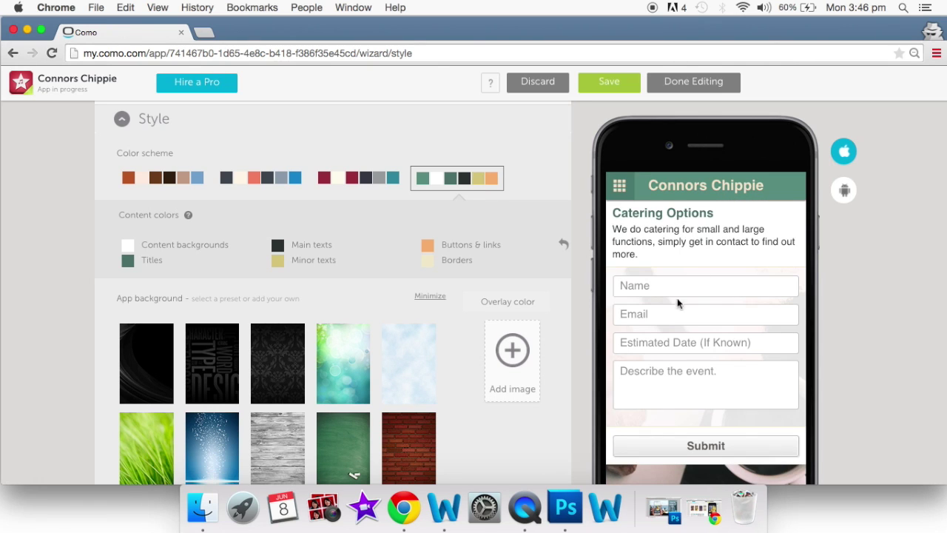
pyautogui.click(620, 186)
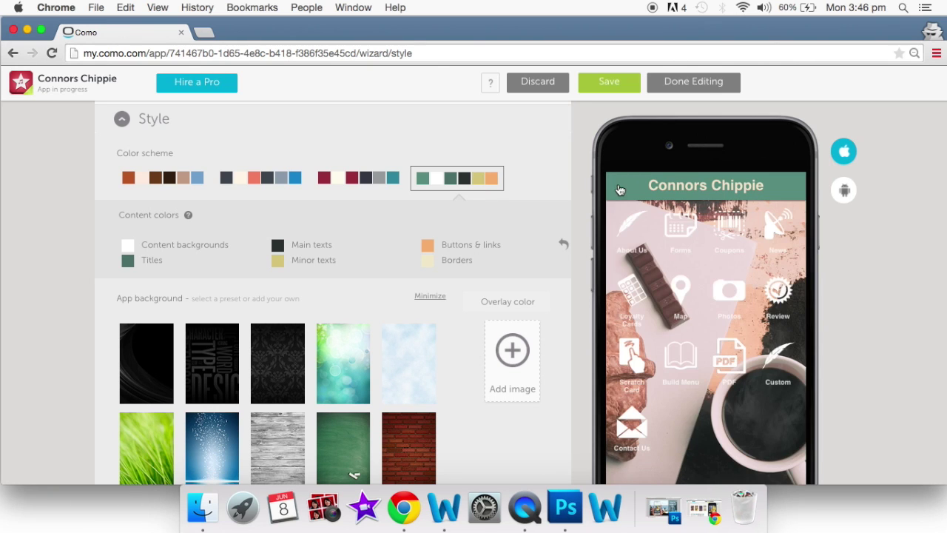
pyautogui.click(621, 231)
pyautogui.scroll(-3, 534, 326)
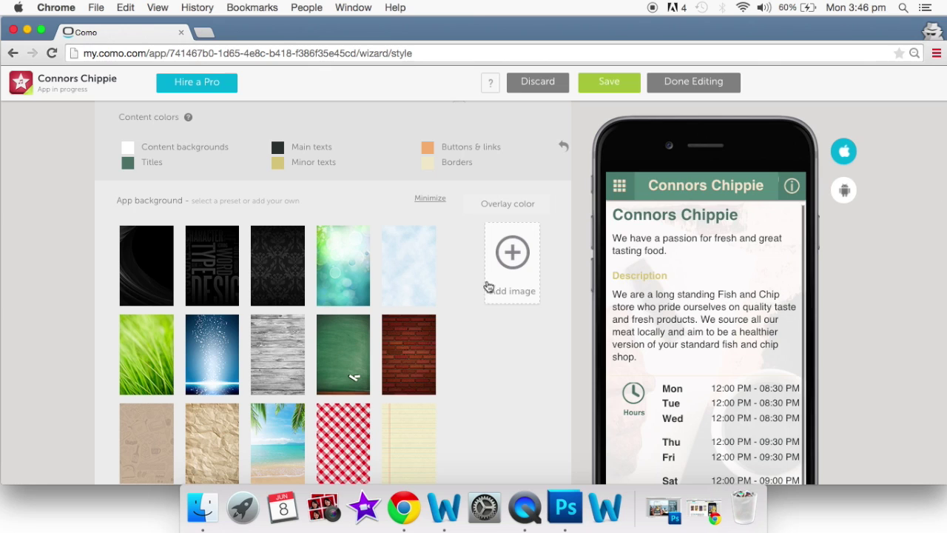
pyautogui.click(619, 185)
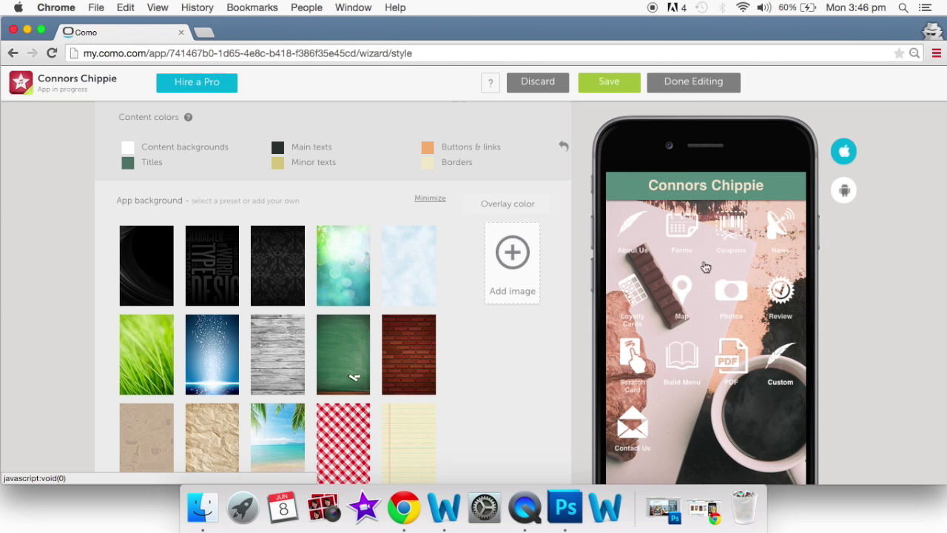
# Try the awning and café table background, then settle on the cream diagonal stripes.
pyautogui.scroll(-2, 522, 323)
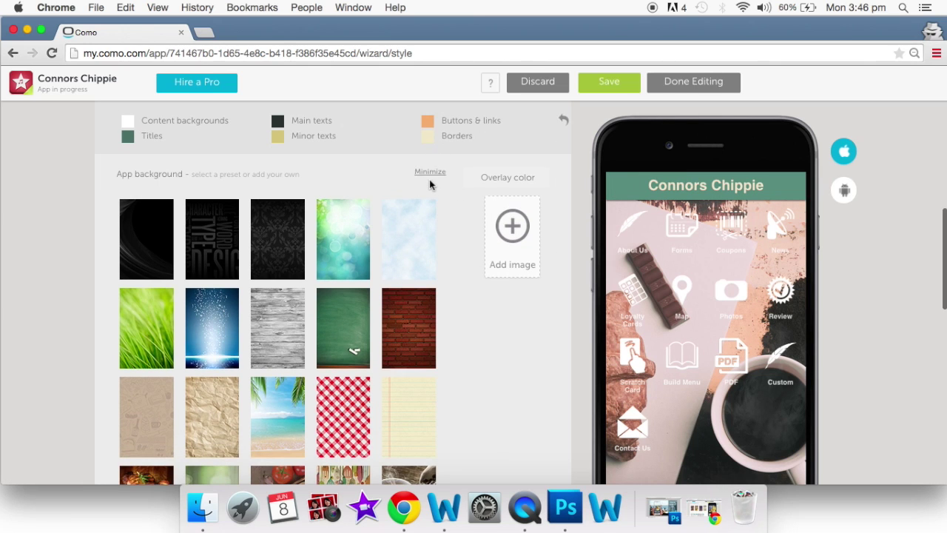
pyautogui.scroll(-5, 296, 208)
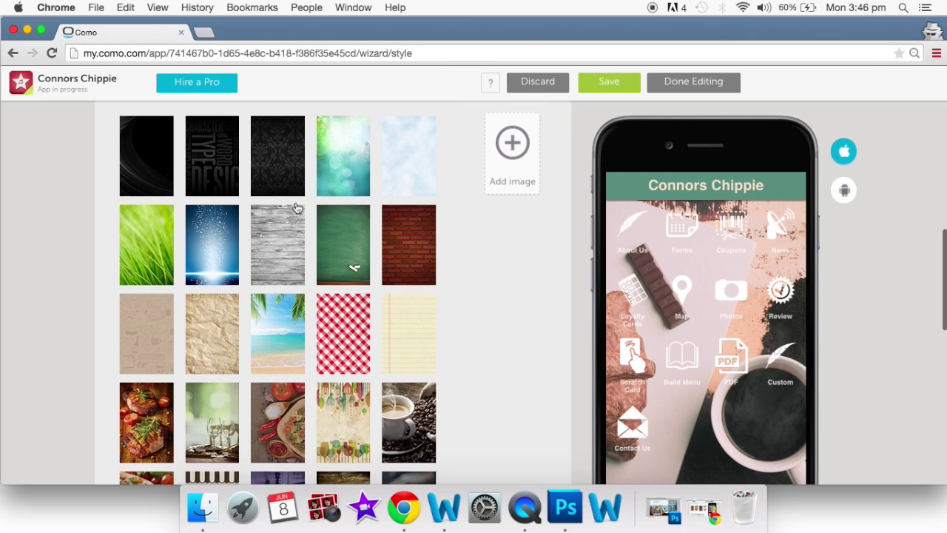
pyautogui.scroll(-5, 323, 368)
pyautogui.scroll(-1, 323, 368)
pyautogui.click(215, 356)
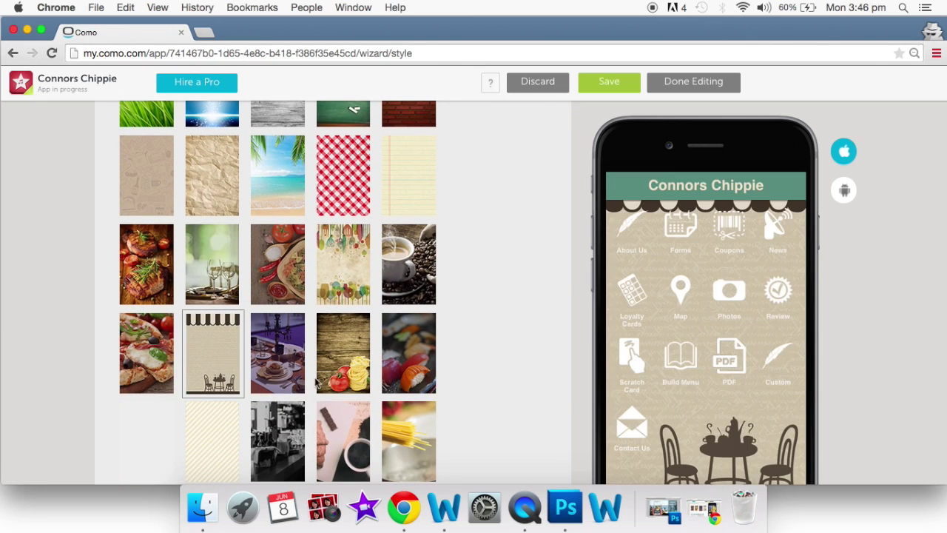
pyautogui.scroll(-5, 258, 355)
pyautogui.click(209, 321)
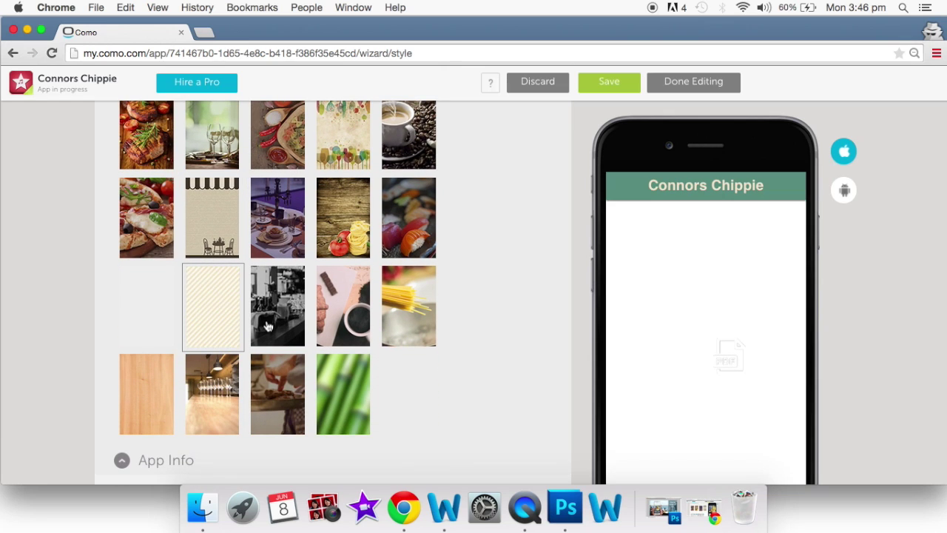
pyautogui.scroll(10, 268, 326)
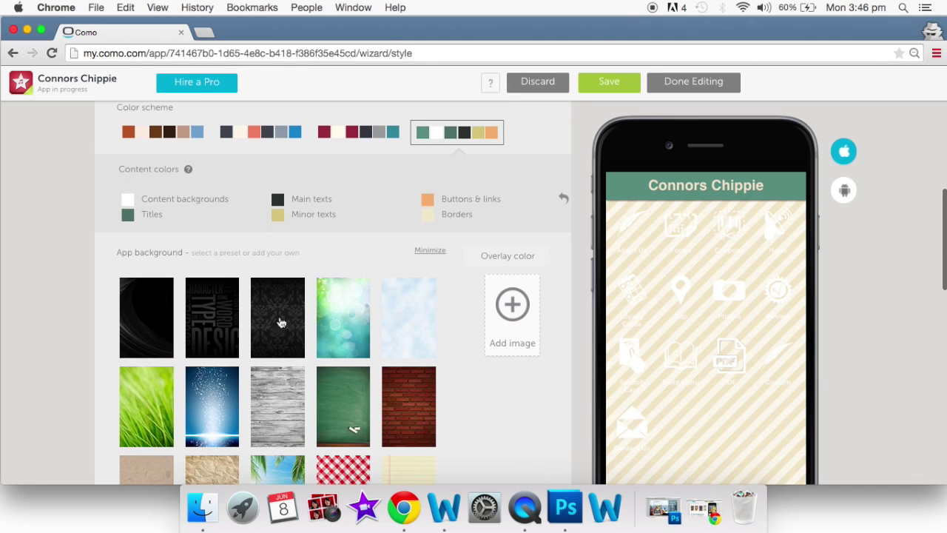
# Upload the fish-and-chips screenshot, accept its crop, and apply it as the app background.
pyautogui.click(492, 311)
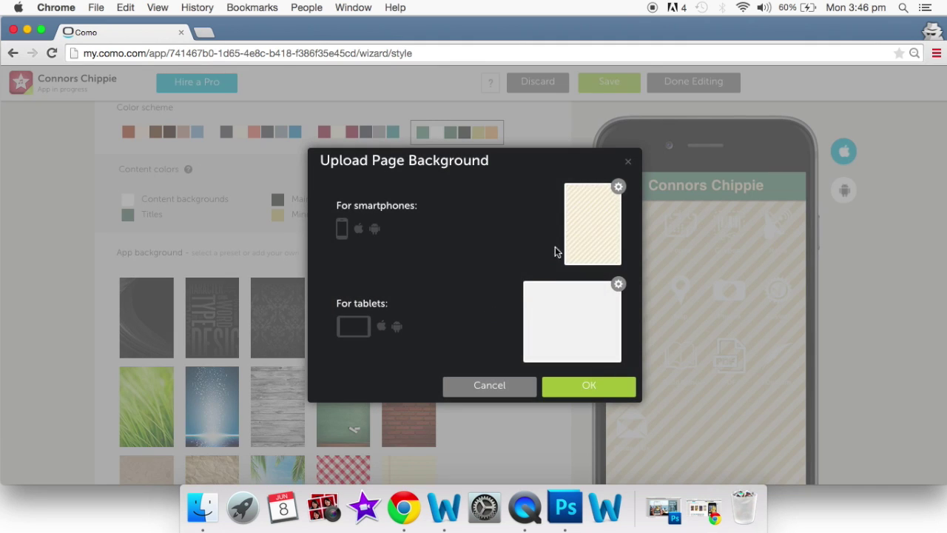
pyautogui.moveTo(584, 229)
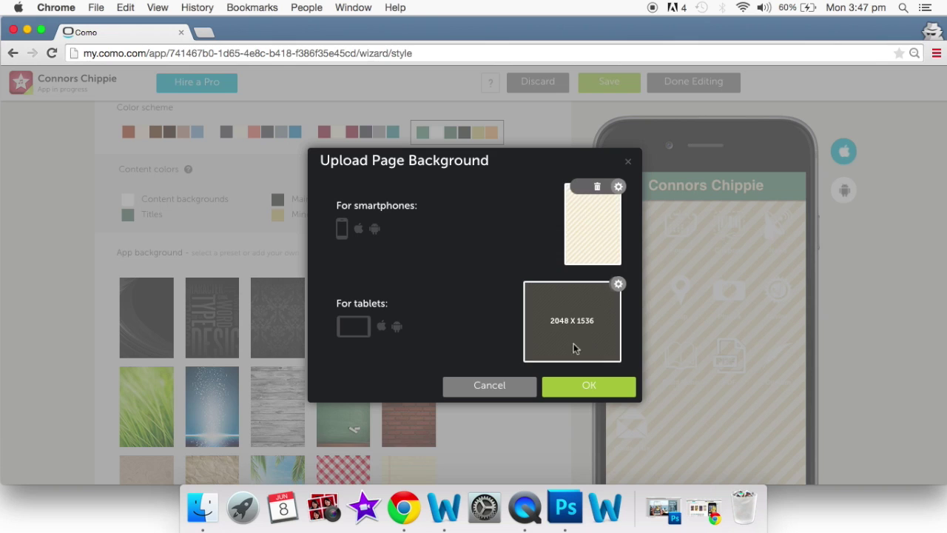
pyautogui.moveTo(590, 319)
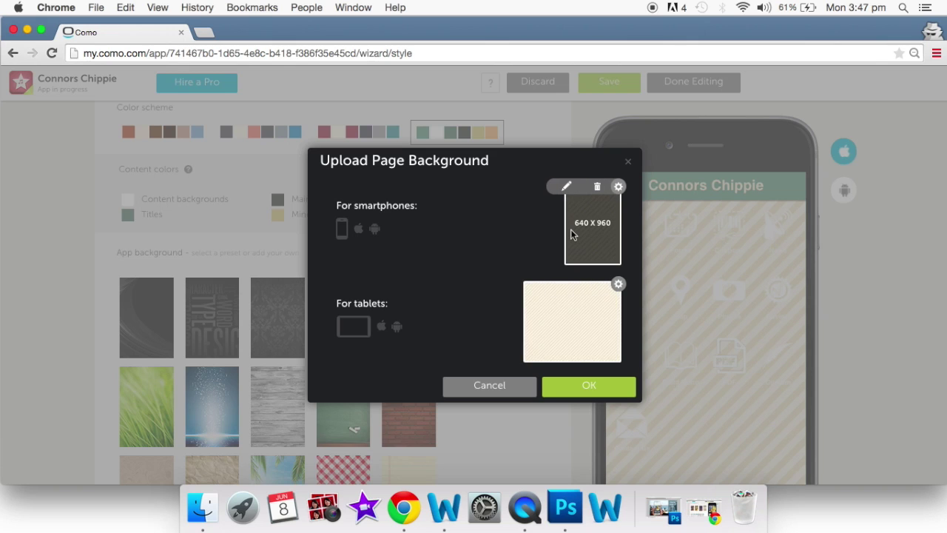
pyautogui.click(567, 187)
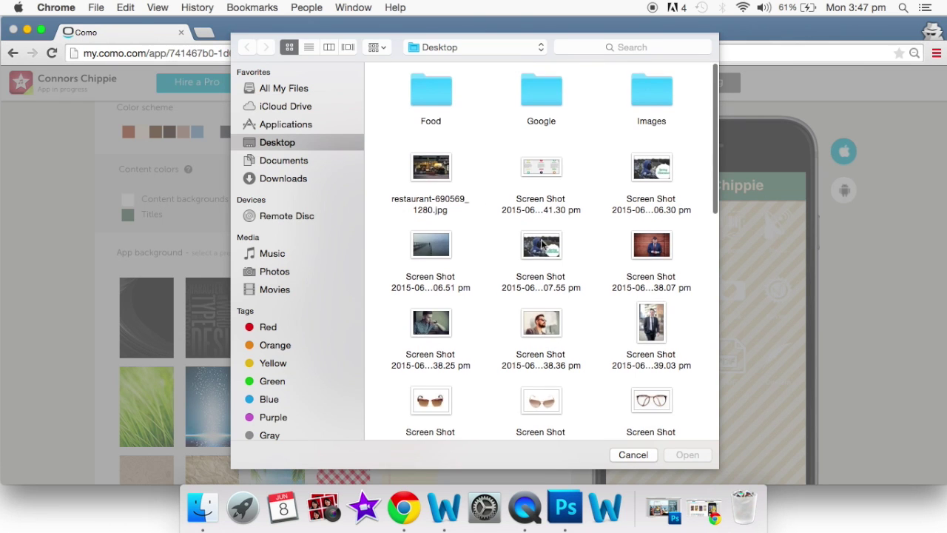
pyautogui.scroll(-3, 542, 244)
pyautogui.scroll(-3, 543, 244)
pyautogui.scroll(-2, 639, 262)
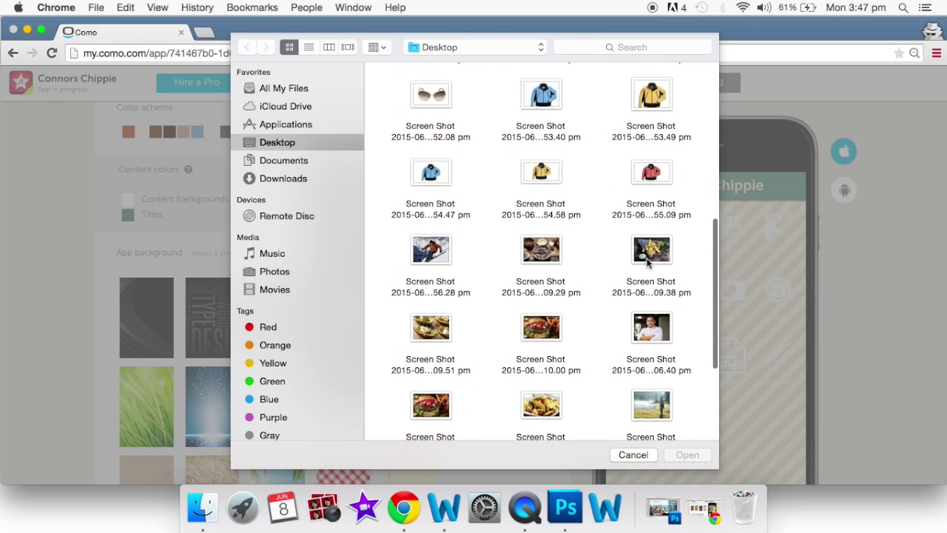
pyautogui.click(640, 262)
pyautogui.click(686, 455)
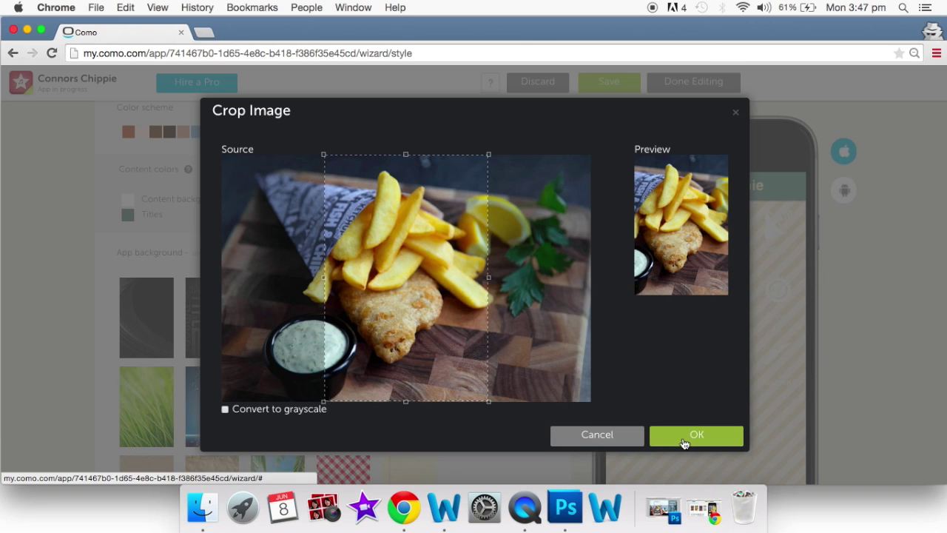
pyautogui.click(685, 436)
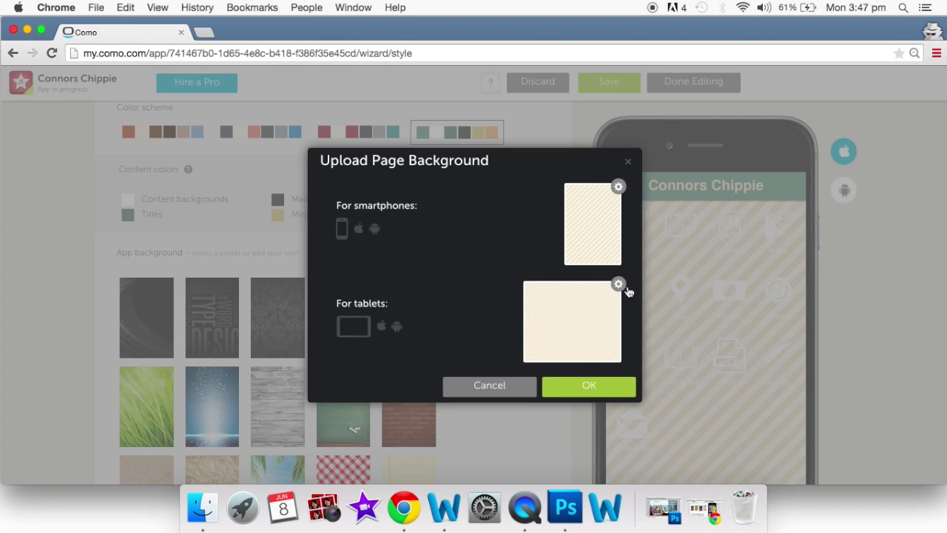
pyautogui.moveTo(575, 323)
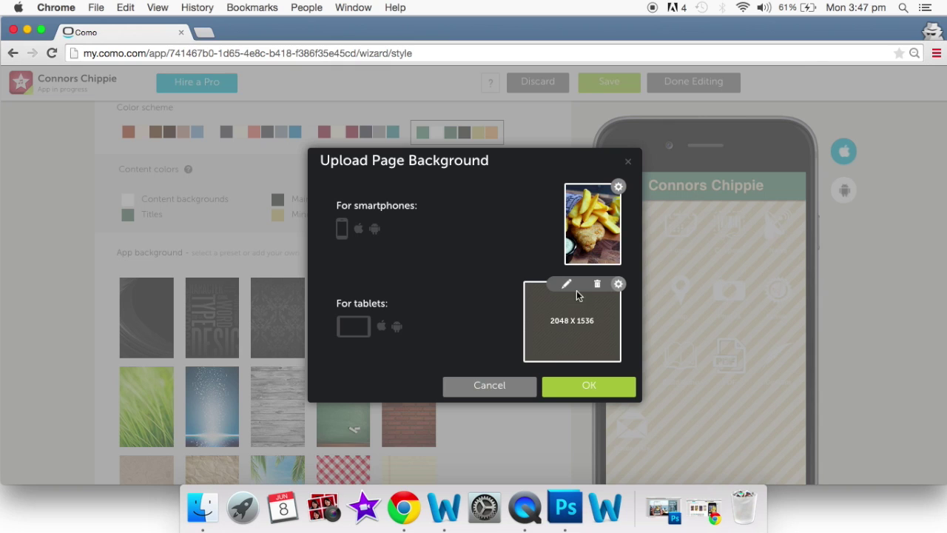
pyautogui.click(583, 389)
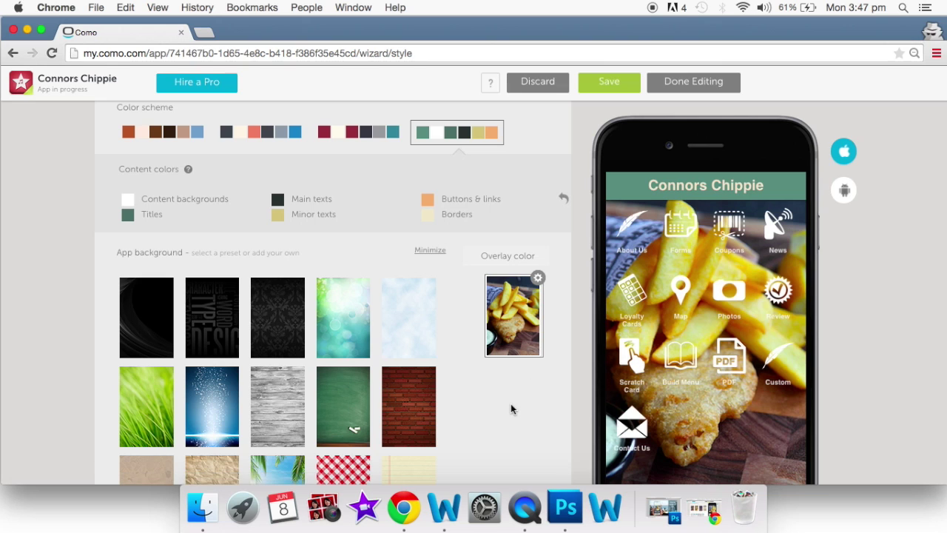
# Set the background overlay colour to a faint, nearly transparent dark grey, #402E2525.
pyautogui.scroll(-1, 510, 403)
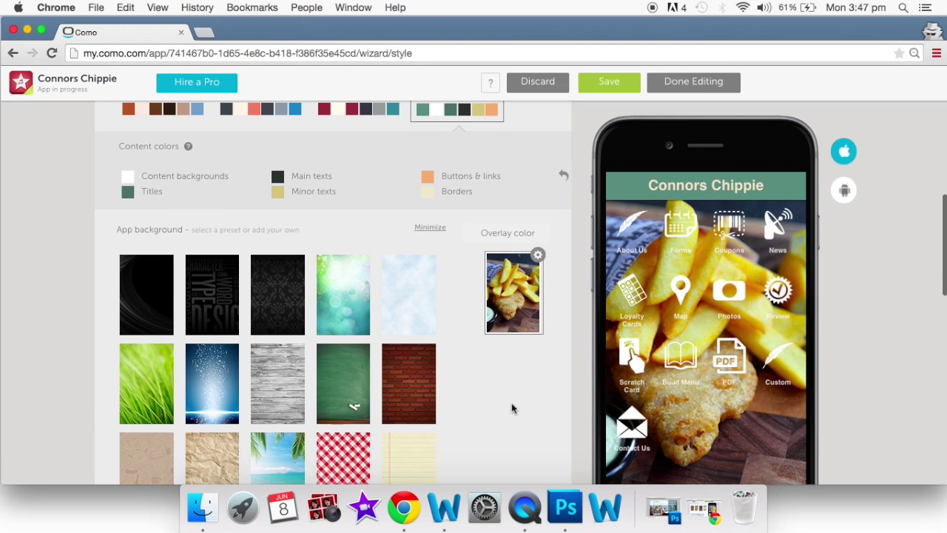
pyautogui.click(471, 237)
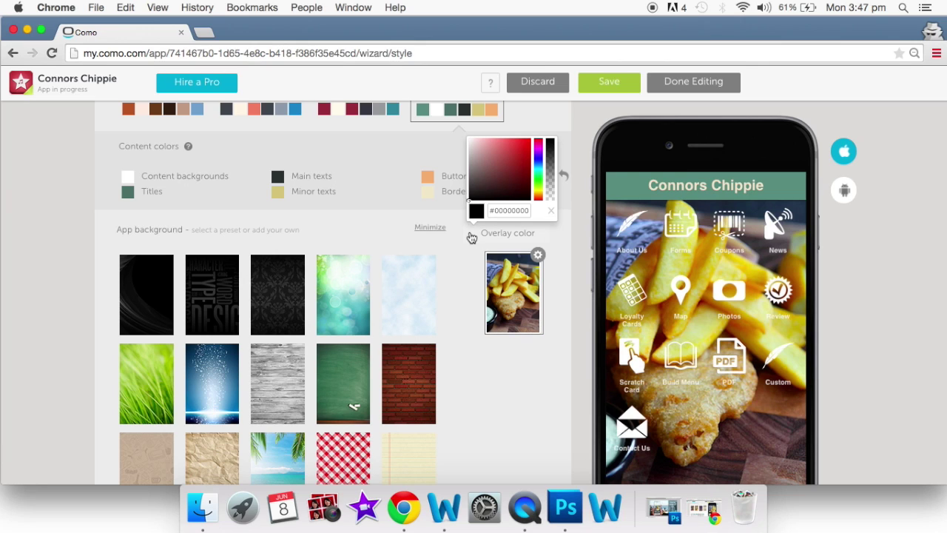
pyautogui.click(523, 147)
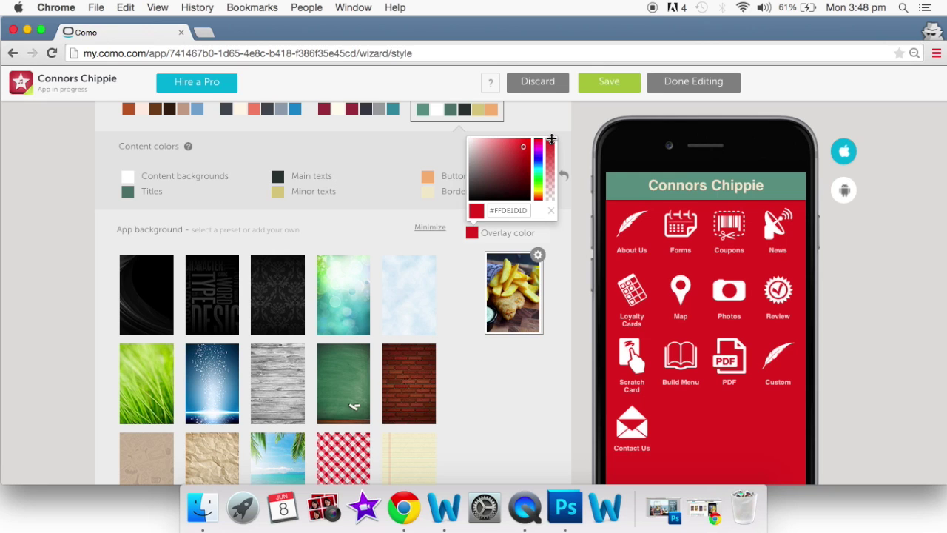
pyautogui.moveTo(552, 140); pyautogui.dragTo(553, 176)
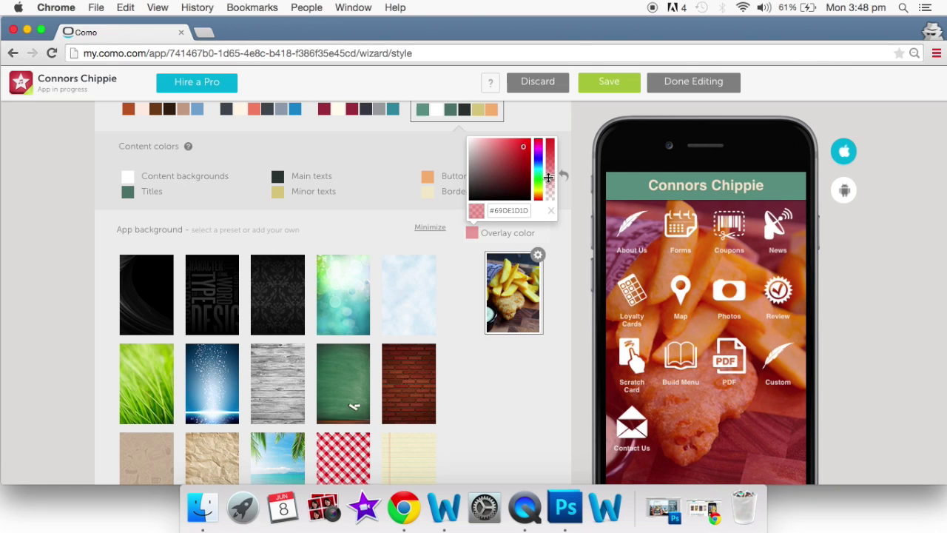
pyautogui.moveTo(551, 174); pyautogui.dragTo(553, 214)
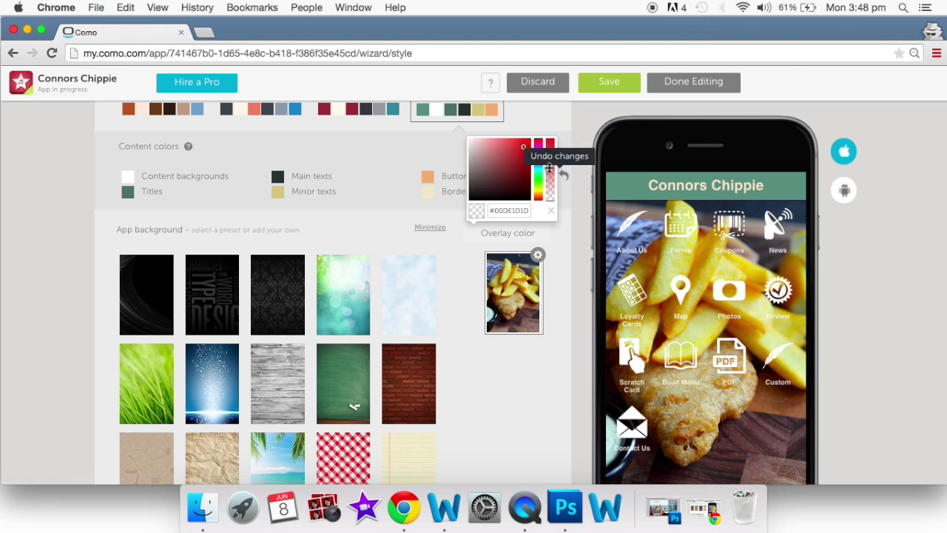
pyautogui.moveTo(524, 146); pyautogui.dragTo(481, 190)
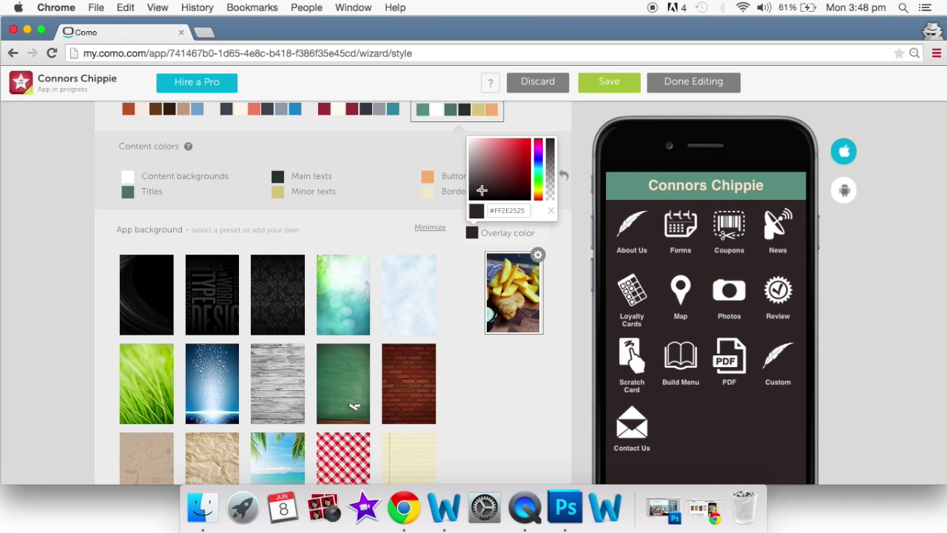
pyautogui.click(548, 144)
pyautogui.moveTo(549, 148); pyautogui.dragTo(554, 224)
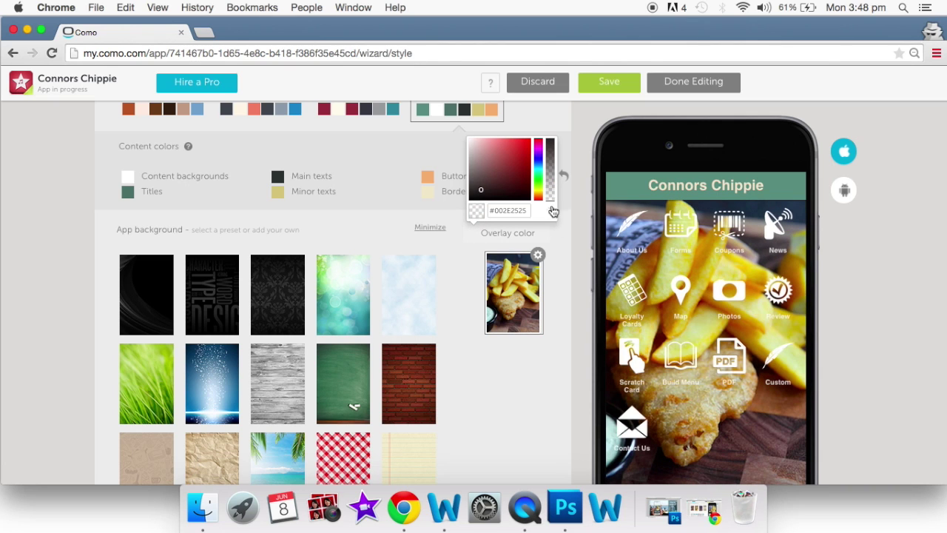
pyautogui.click(550, 190)
pyautogui.moveTo(550, 189); pyautogui.dragTo(550, 187)
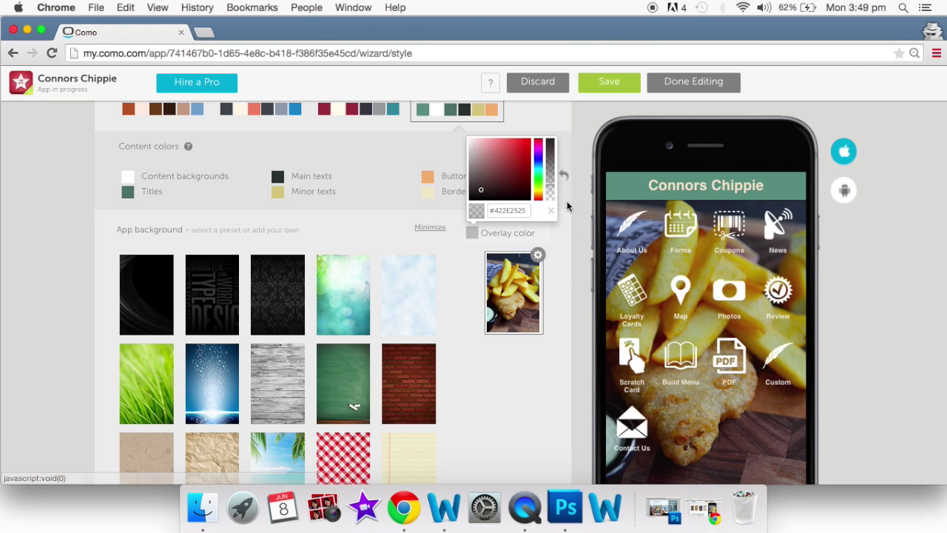
pyautogui.click(551, 185)
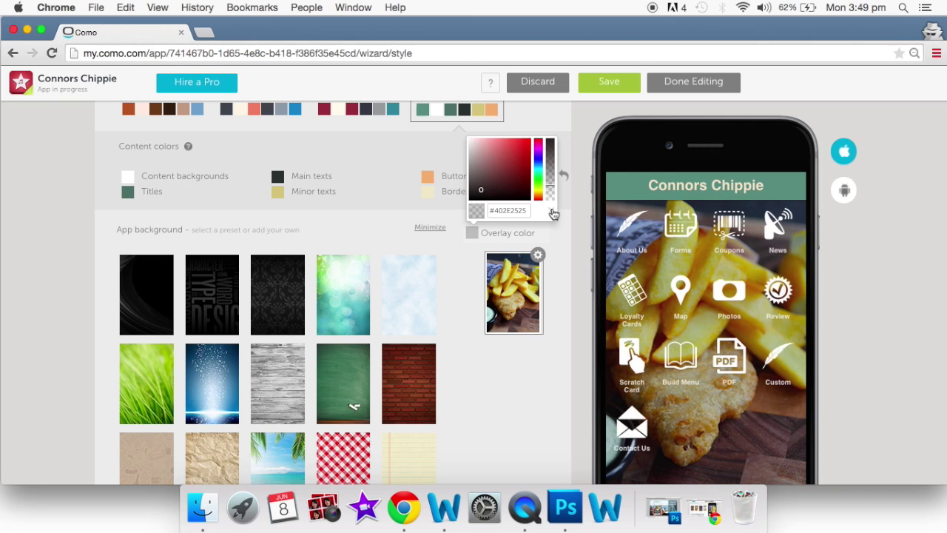
pyautogui.click(554, 214)
# Make the header bar background transparent and the header text white.
pyautogui.scroll(-3, 535, 393)
pyautogui.scroll(-8, 535, 393)
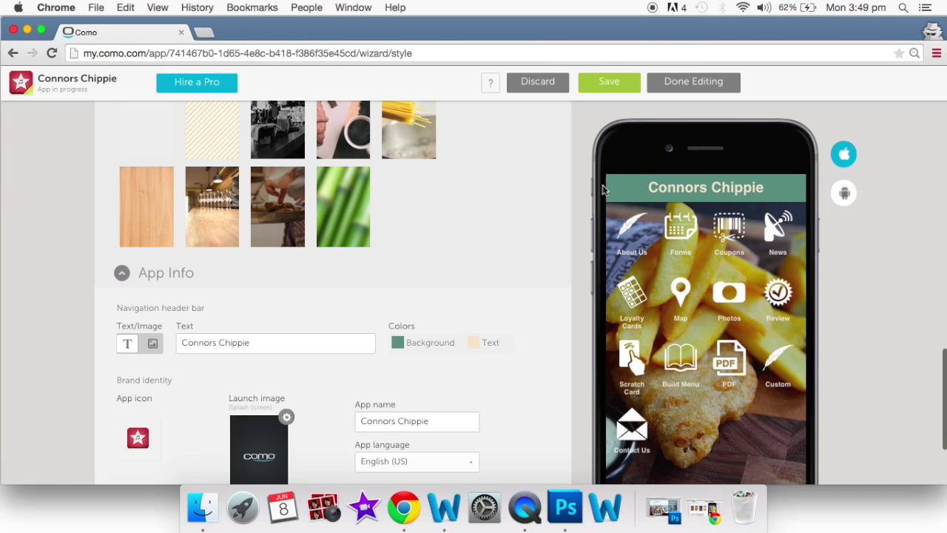
pyautogui.click(397, 342)
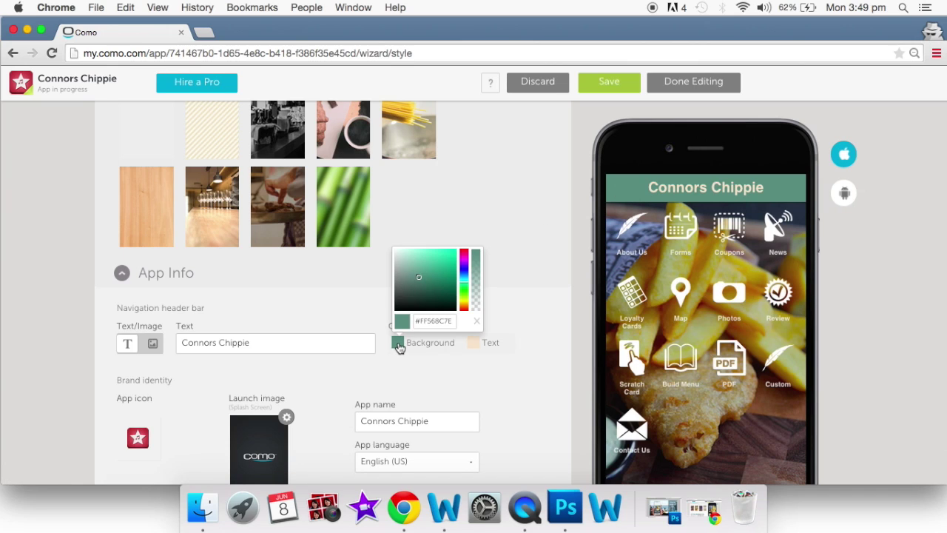
pyautogui.moveTo(478, 258); pyautogui.dragTo(478, 306)
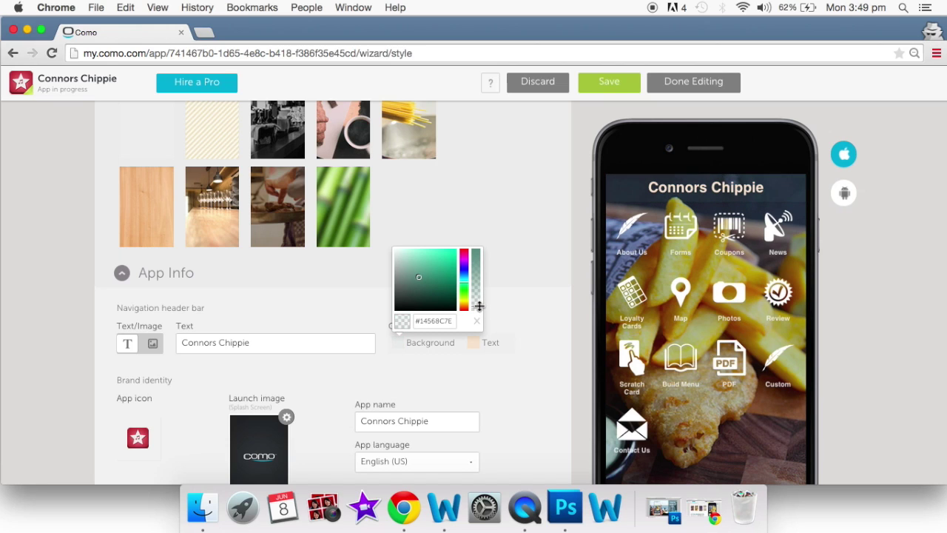
pyautogui.click(495, 361)
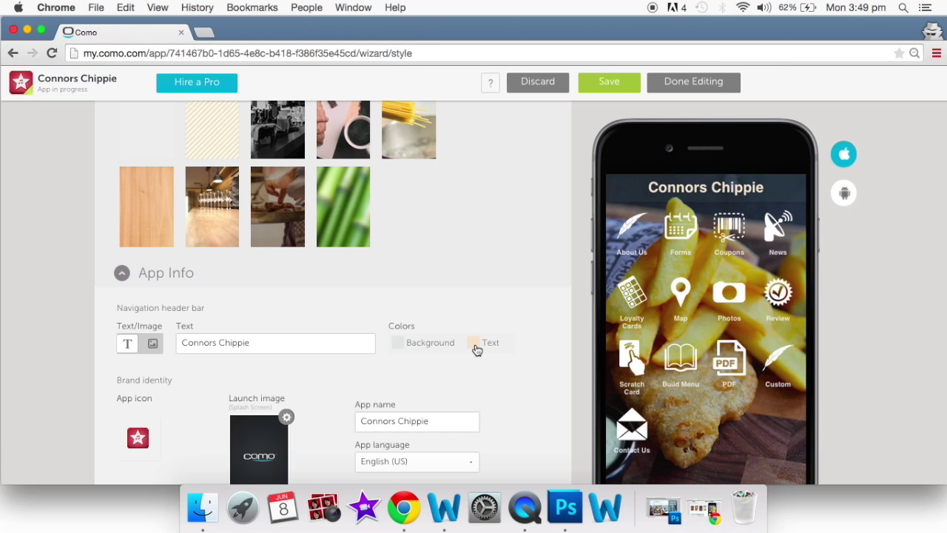
pyautogui.click(475, 344)
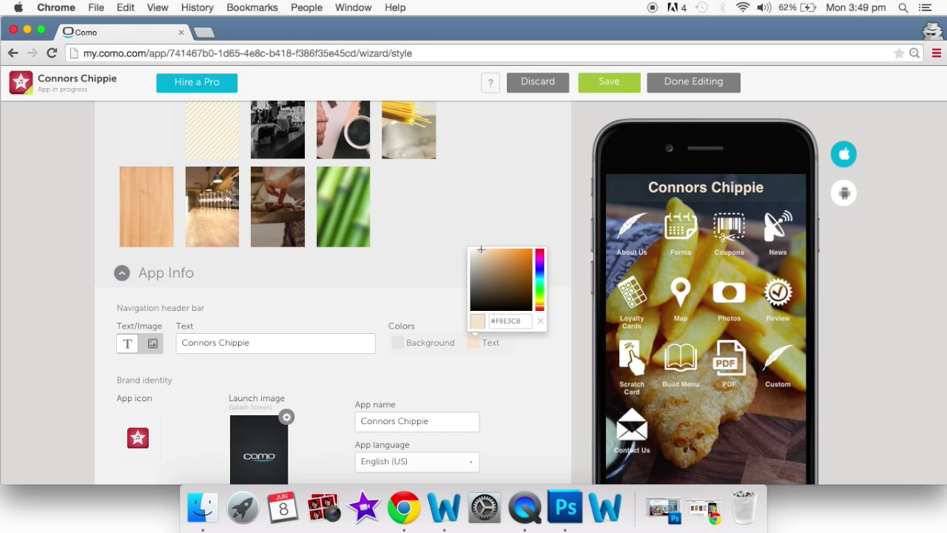
pyautogui.moveTo(461, 253); pyautogui.dragTo(436, 254)
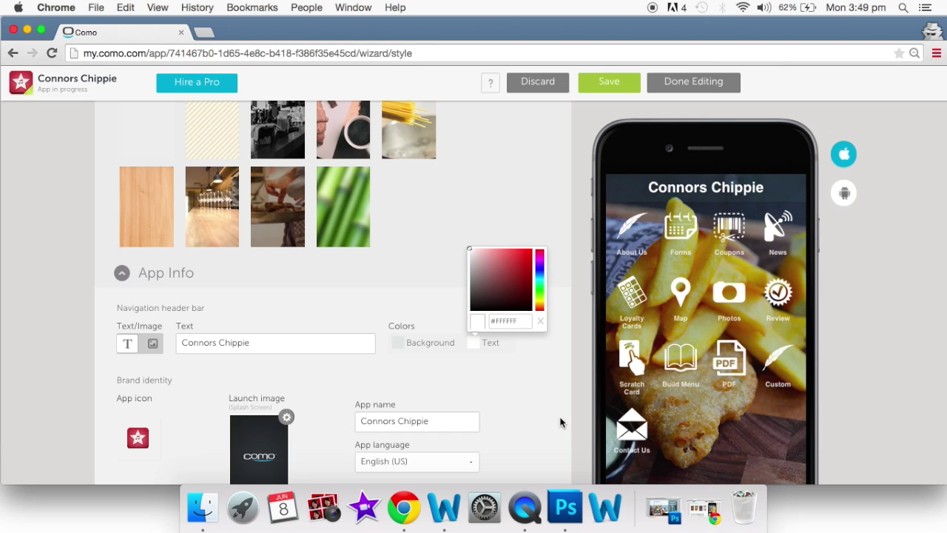
pyautogui.click(539, 381)
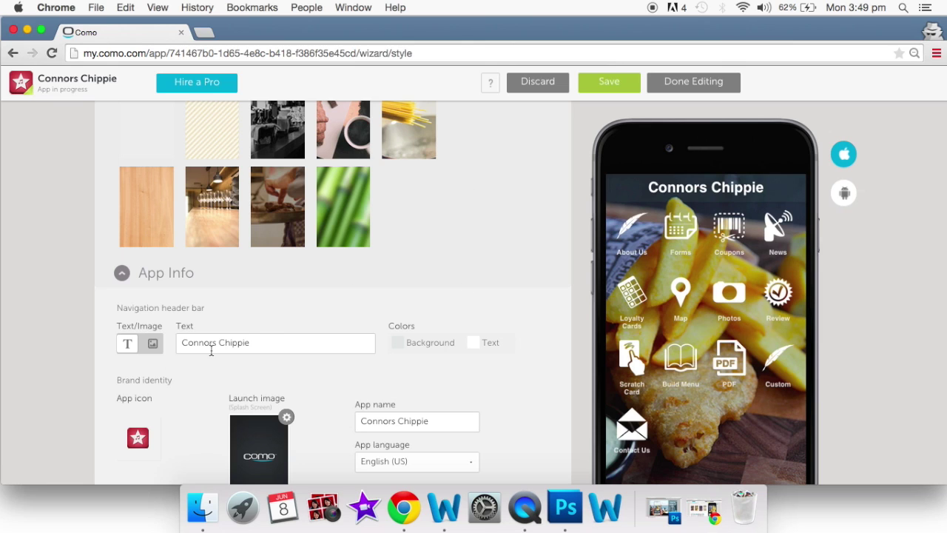
# Switch the header to image mode, then back to text showing 'Connors Chippie'.
pyautogui.click(153, 345)
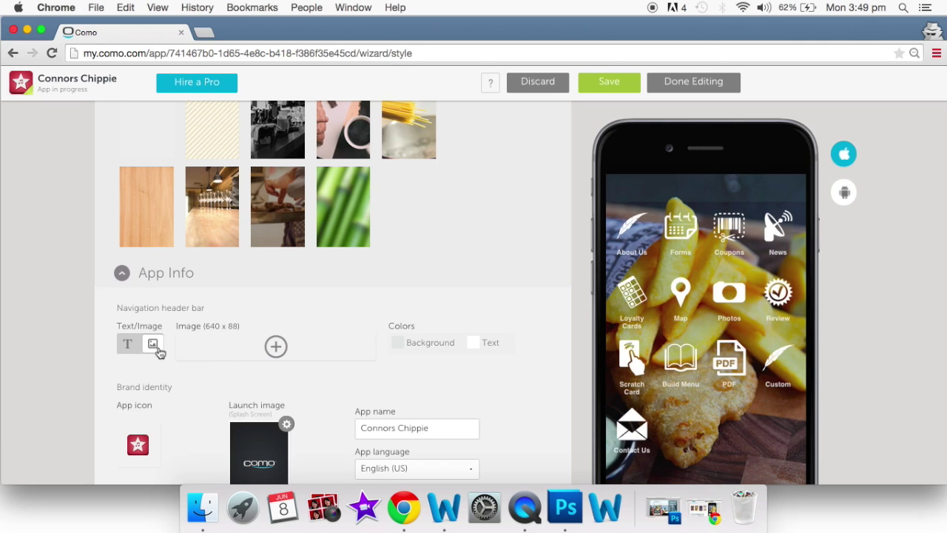
pyautogui.click(128, 346)
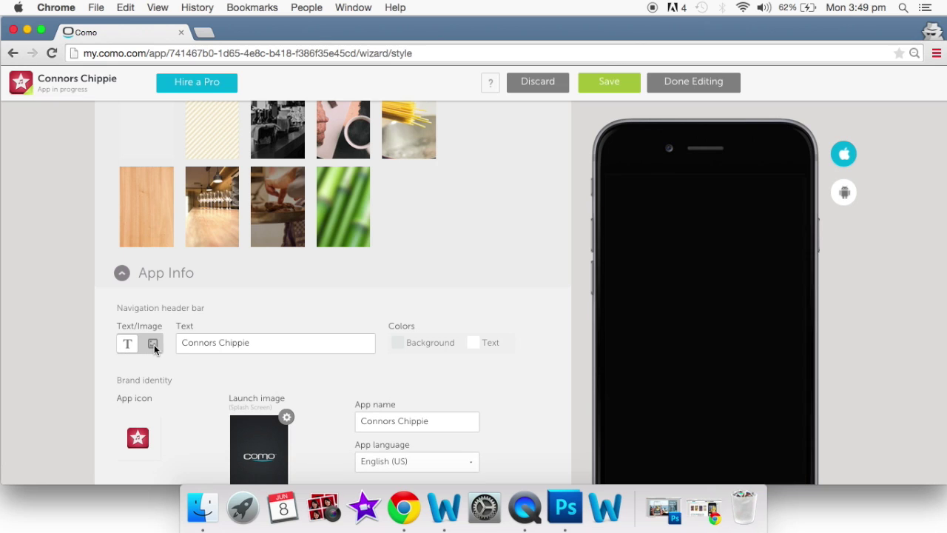
pyautogui.scroll(-3, 405, 346)
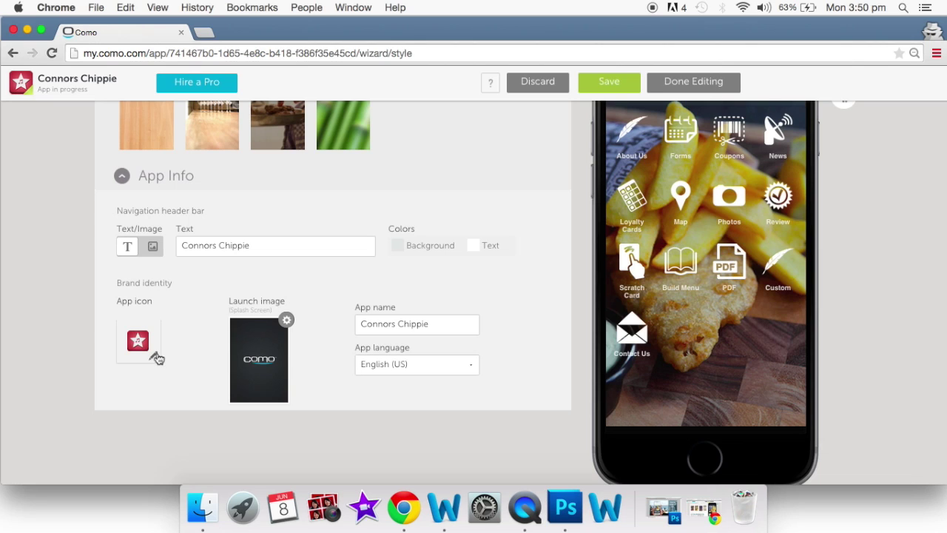
# Accept the rebuild notice and upload logo.jpg as the icon, cropped to the full giraffe logo.
pyautogui.click(156, 360)
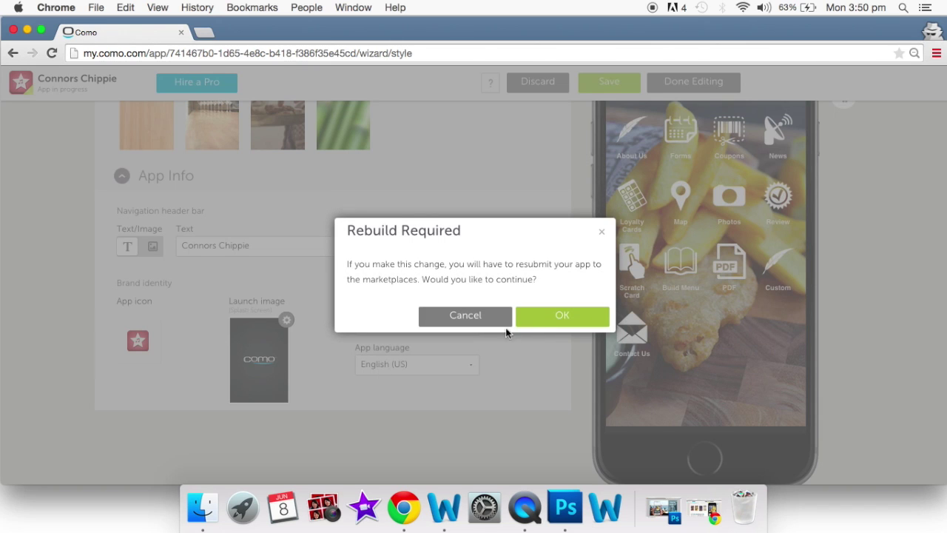
pyautogui.click(560, 317)
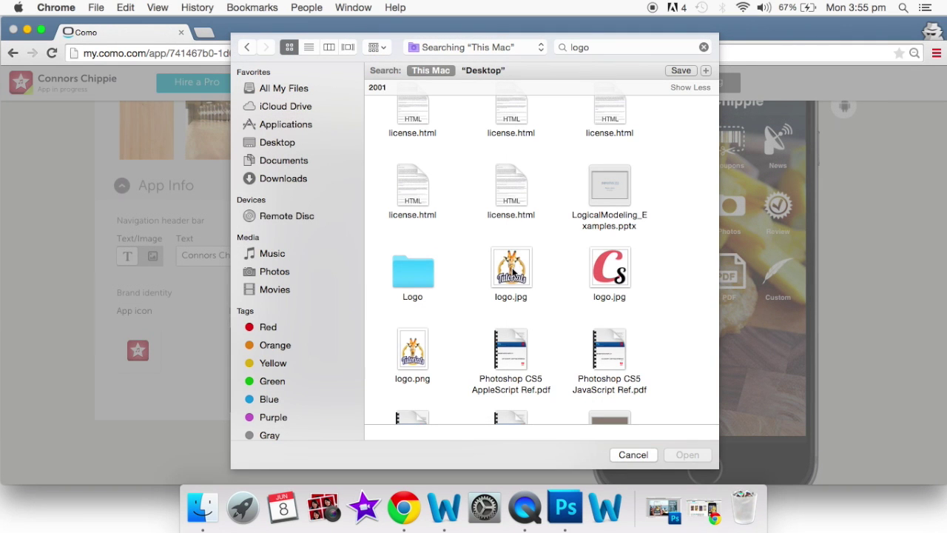
pyautogui.click(513, 273)
pyautogui.click(685, 452)
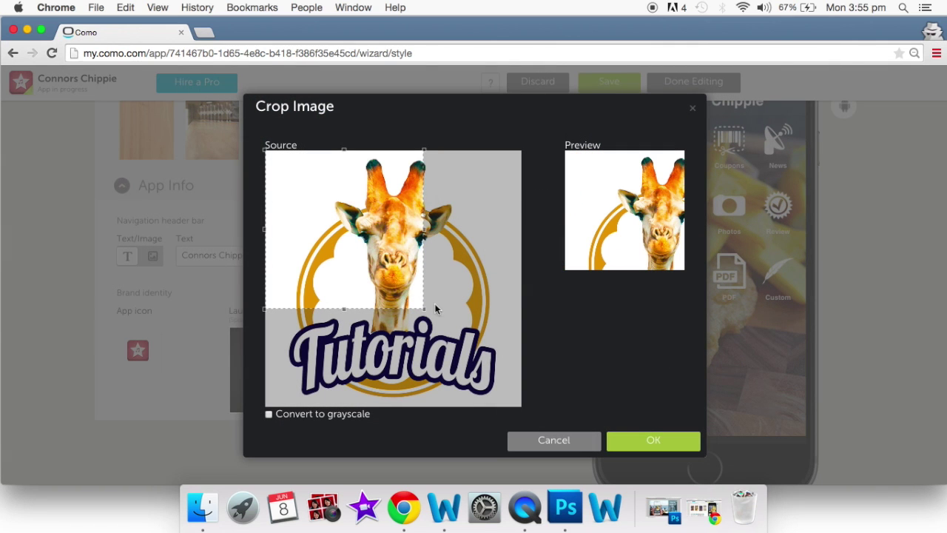
pyautogui.moveTo(426, 310); pyautogui.dragTo(522, 407)
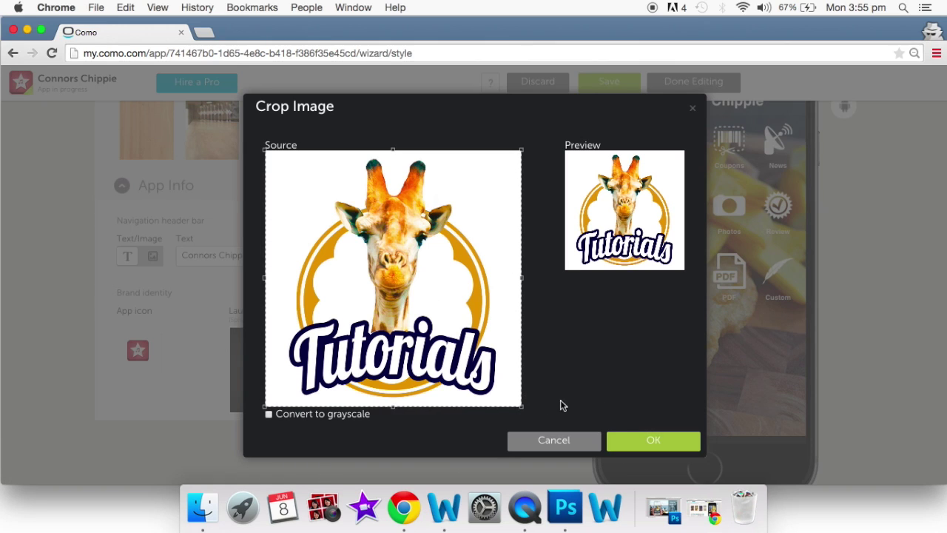
pyautogui.click(639, 443)
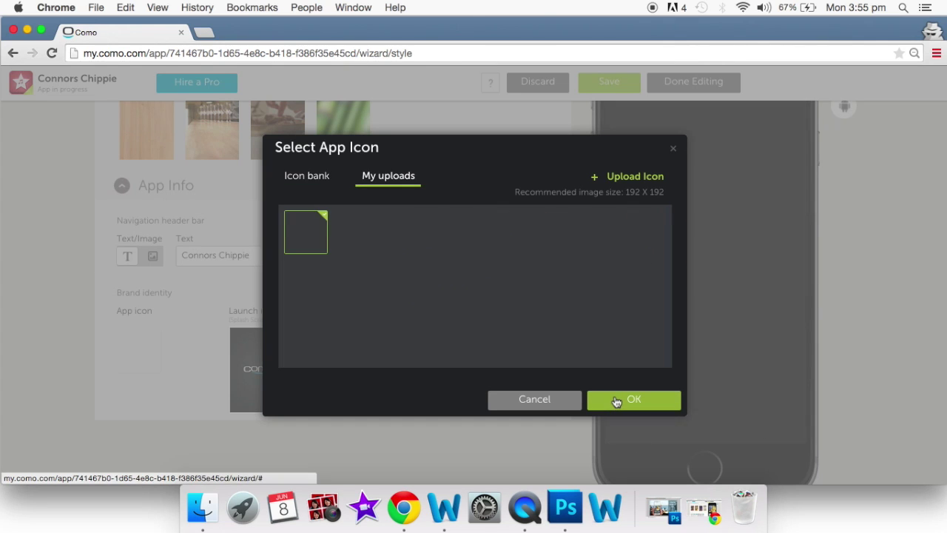
pyautogui.click(616, 400)
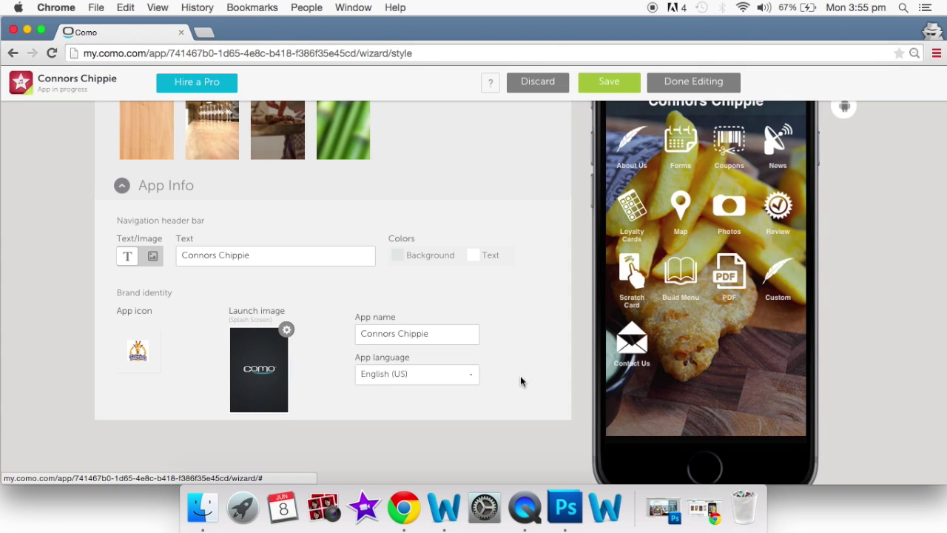
pyautogui.scroll(2, 489, 377)
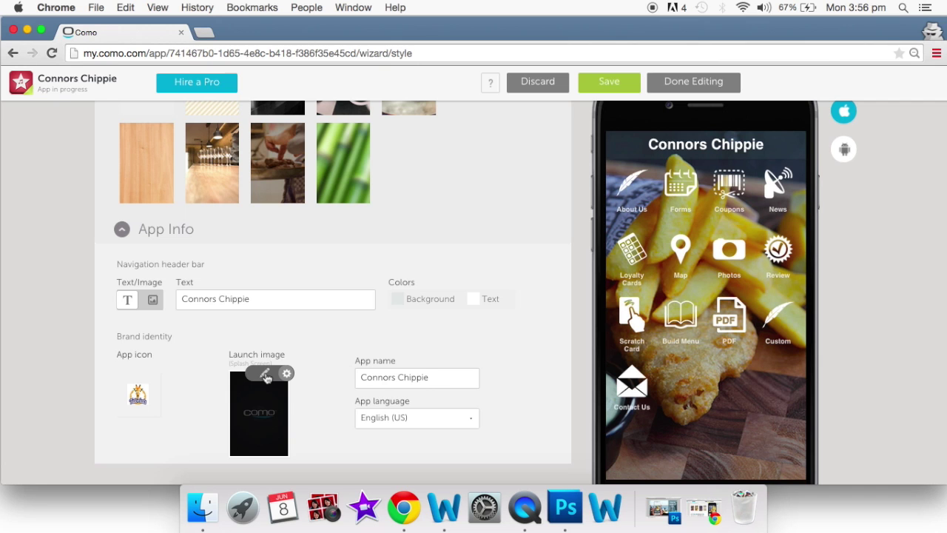
pyautogui.click(267, 377)
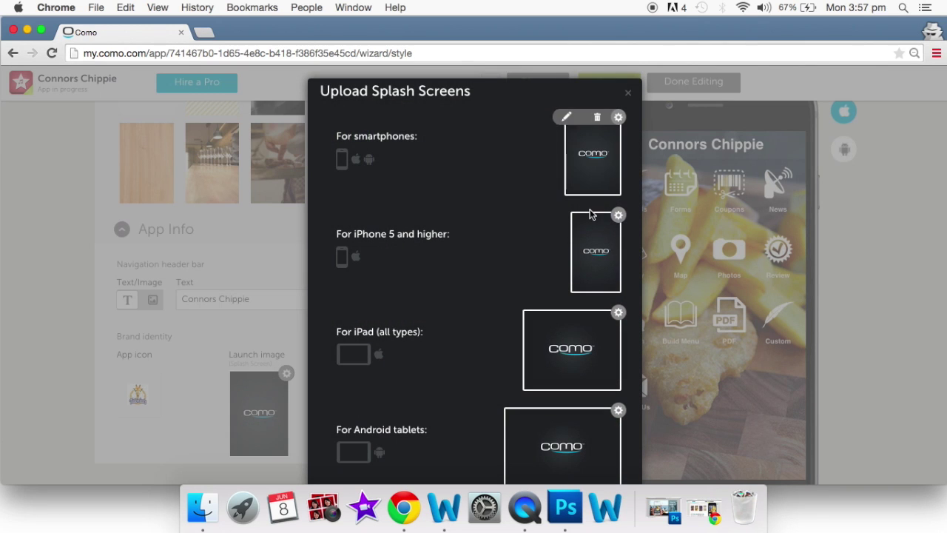
pyautogui.scroll(-2, 590, 214)
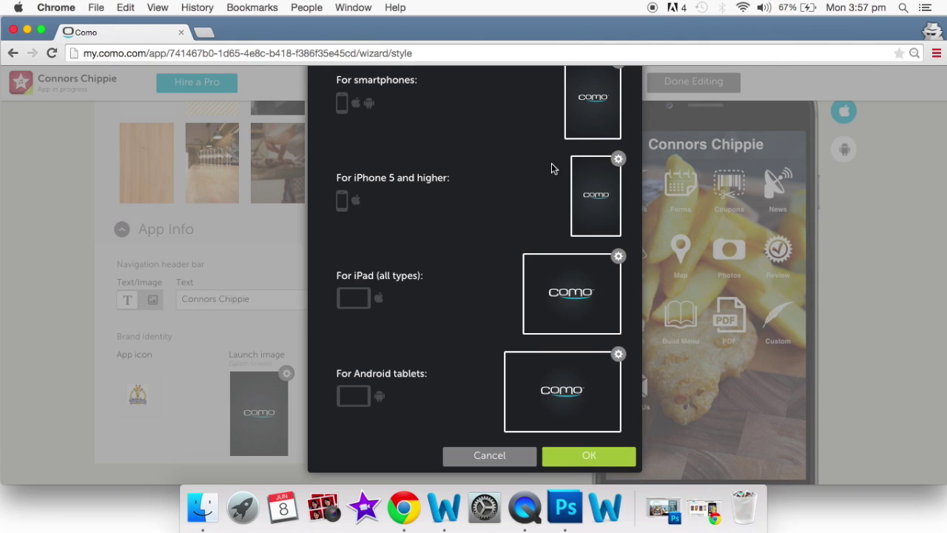
pyautogui.scroll(2, 552, 169)
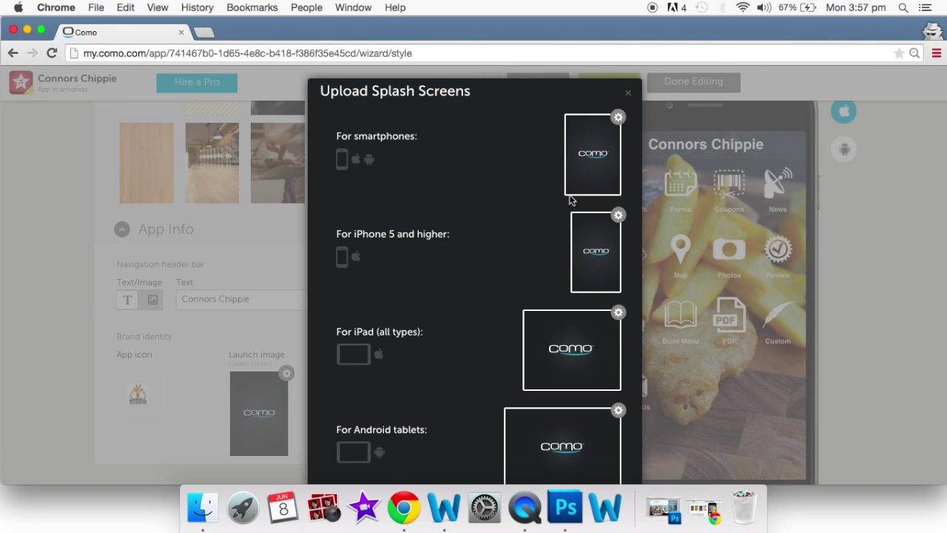
pyautogui.scroll(-2, 570, 200)
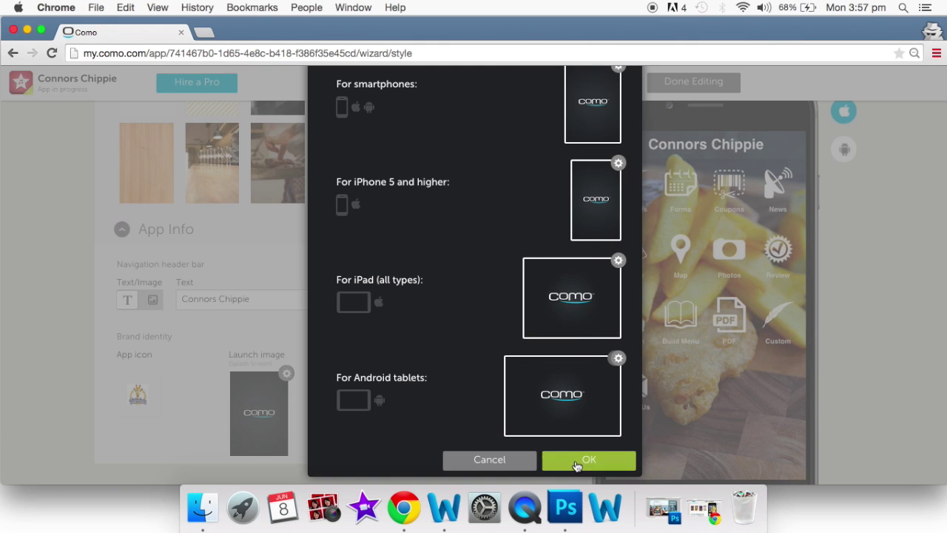
pyautogui.click(577, 460)
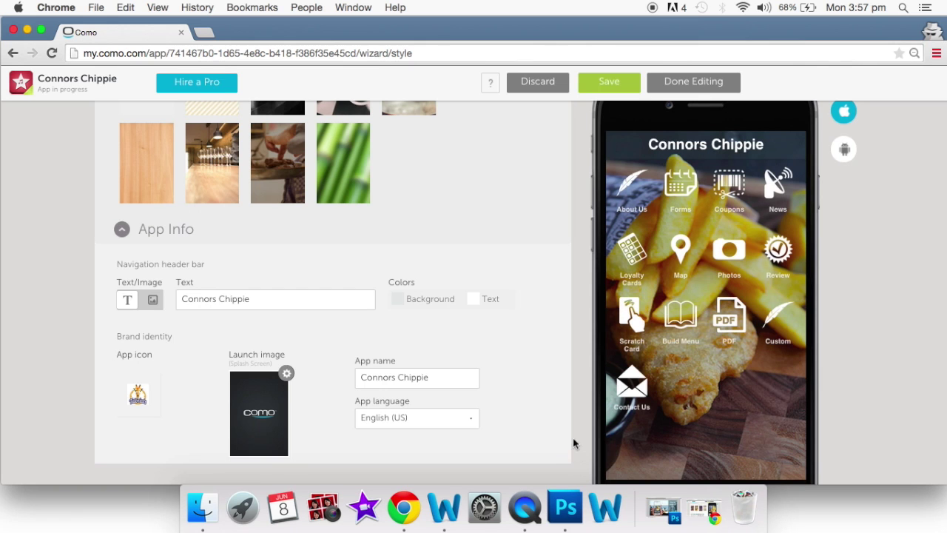
pyautogui.scroll(4, 538, 385)
pyautogui.scroll(10, 538, 393)
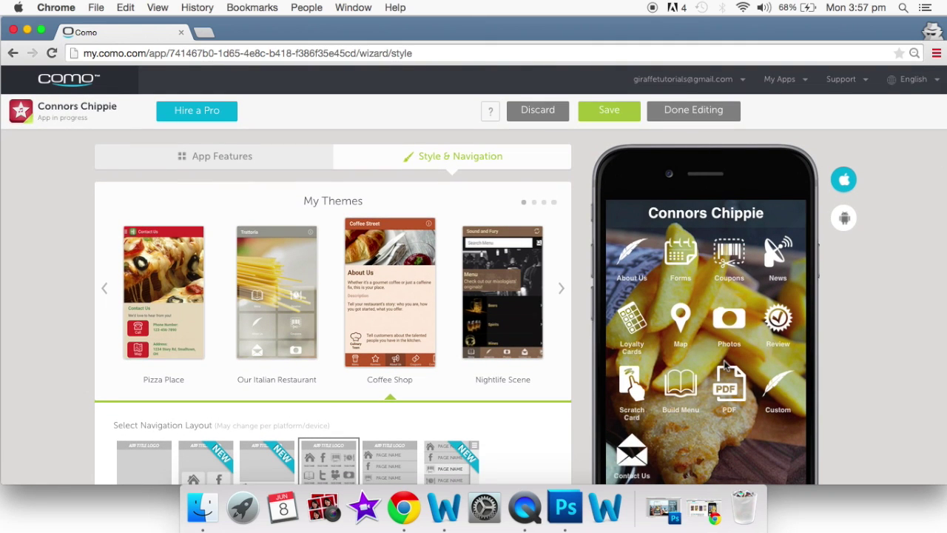
# Save the Connors Chippie app changes and choose Done Editing.
pyautogui.click(609, 117)
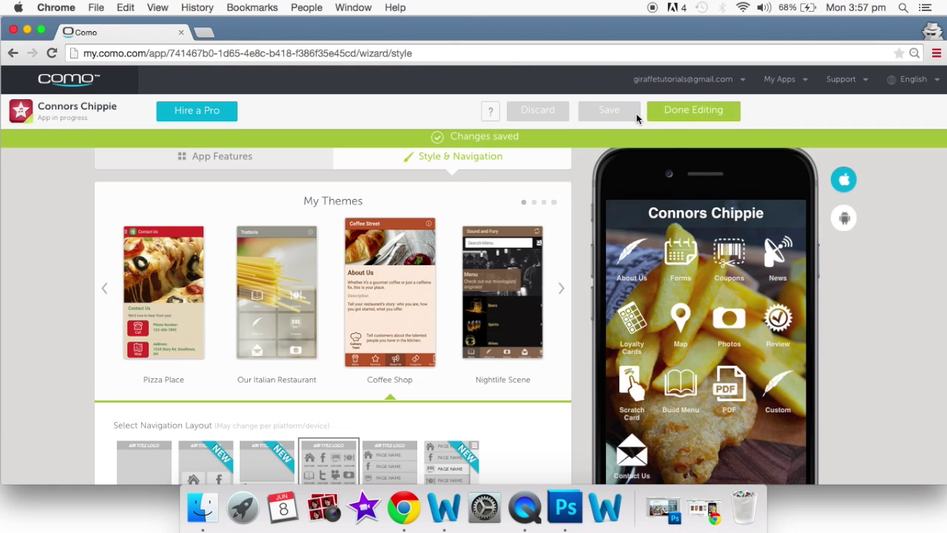
pyautogui.click(686, 117)
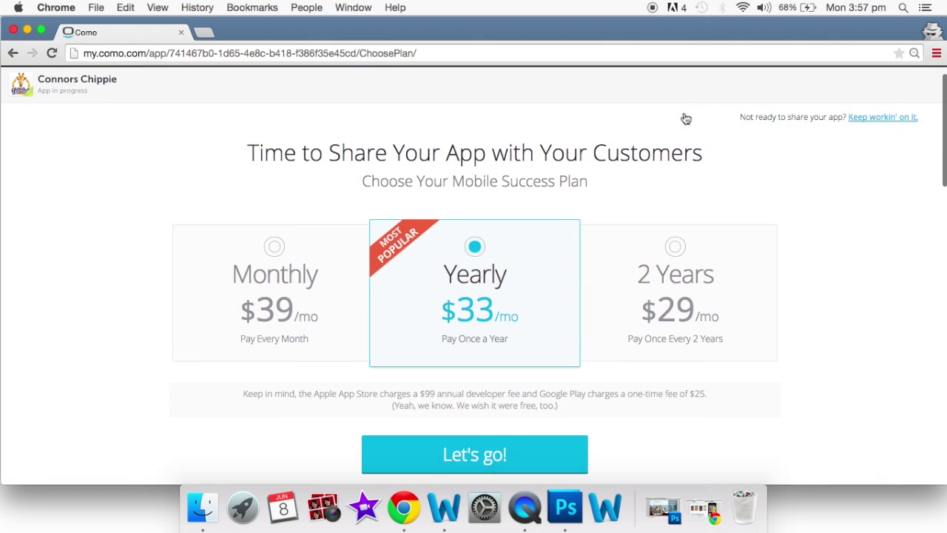
# Scroll down the plan page and expand the 'You can try it out risk-free.' details.
pyautogui.scroll(-2, 683, 117)
pyautogui.scroll(2, 712, 277)
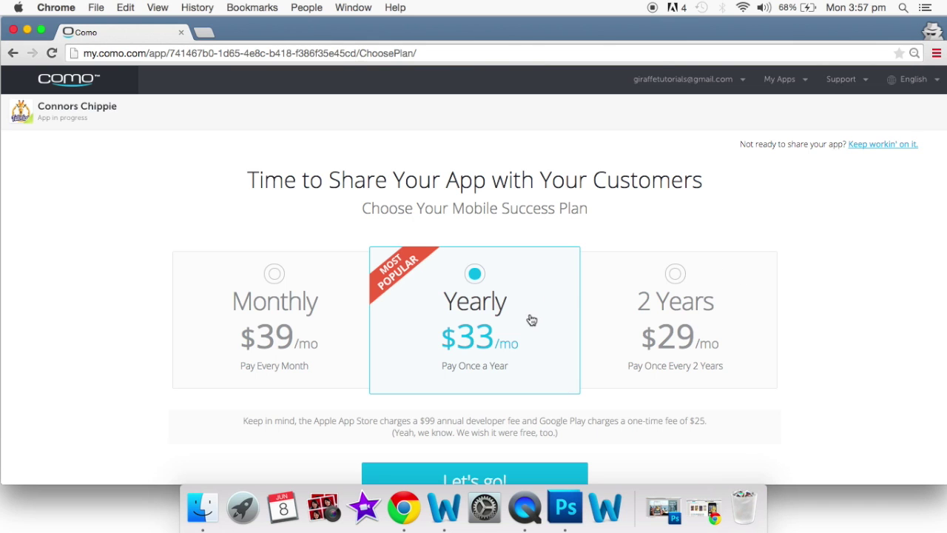
pyautogui.scroll(-5, 548, 343)
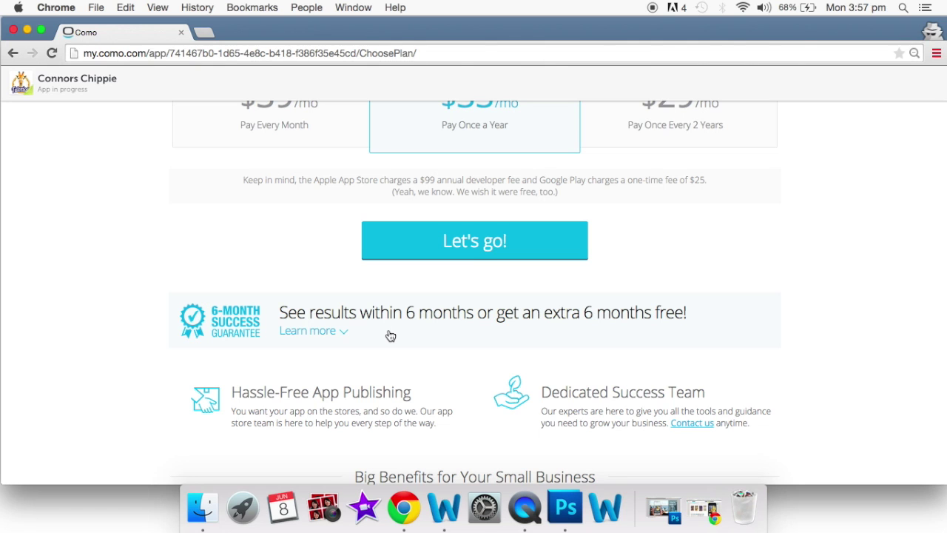
pyautogui.scroll(-5, 391, 336)
pyautogui.scroll(-3, 388, 334)
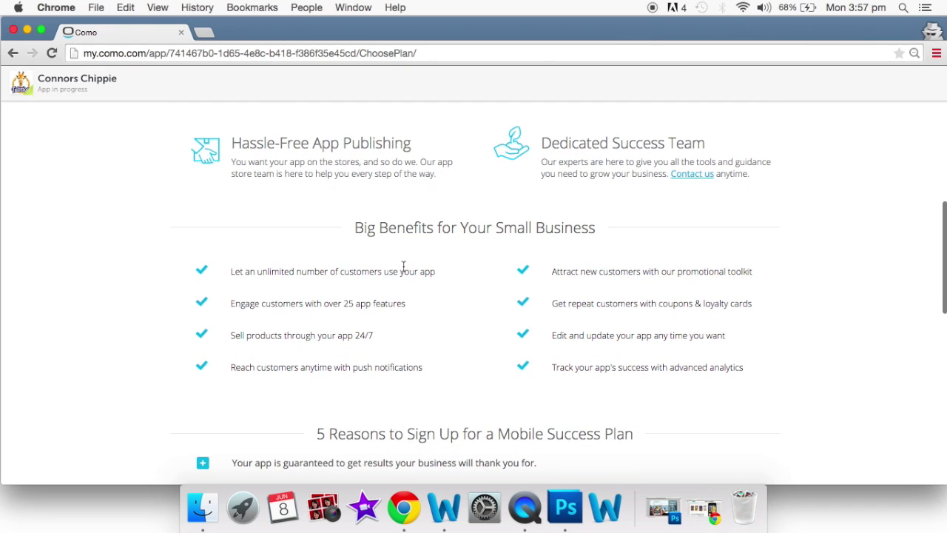
pyautogui.scroll(-5, 403, 266)
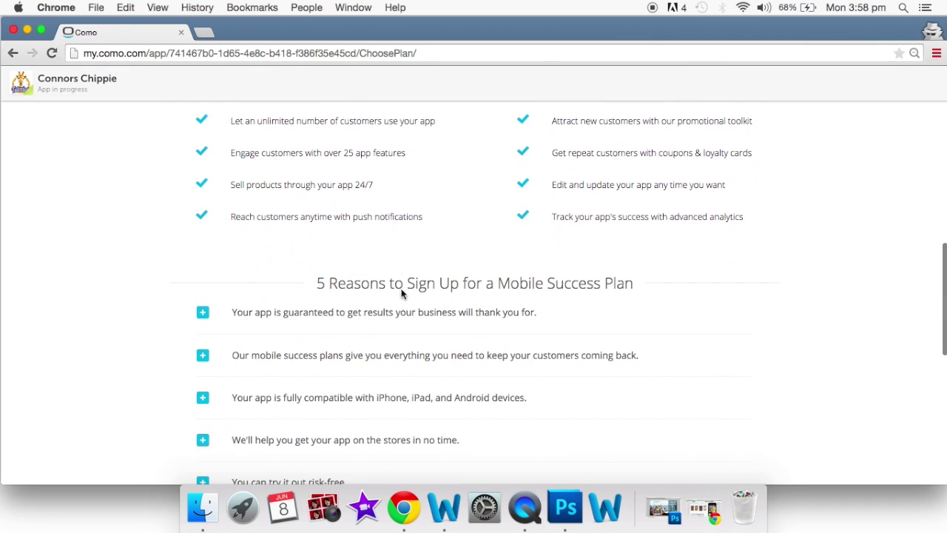
pyautogui.scroll(-3, 432, 361)
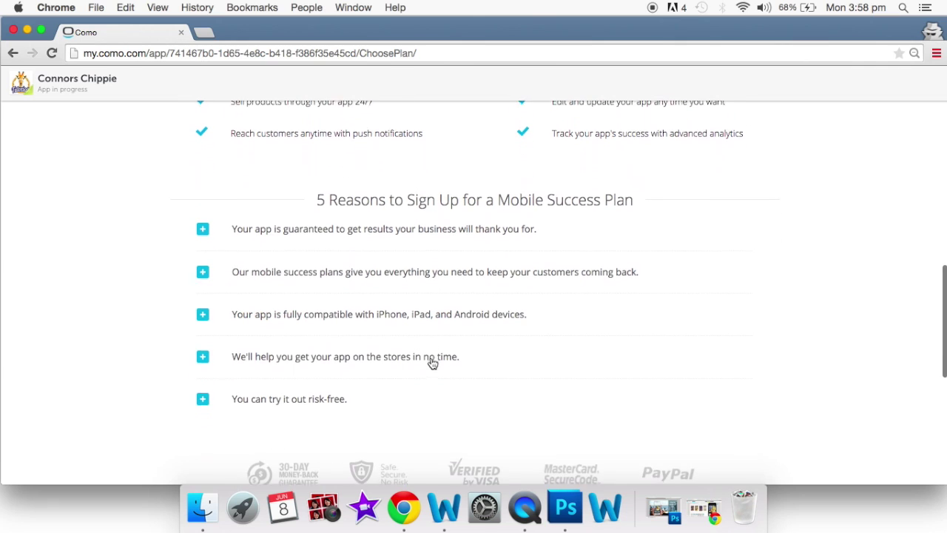
pyautogui.click(205, 400)
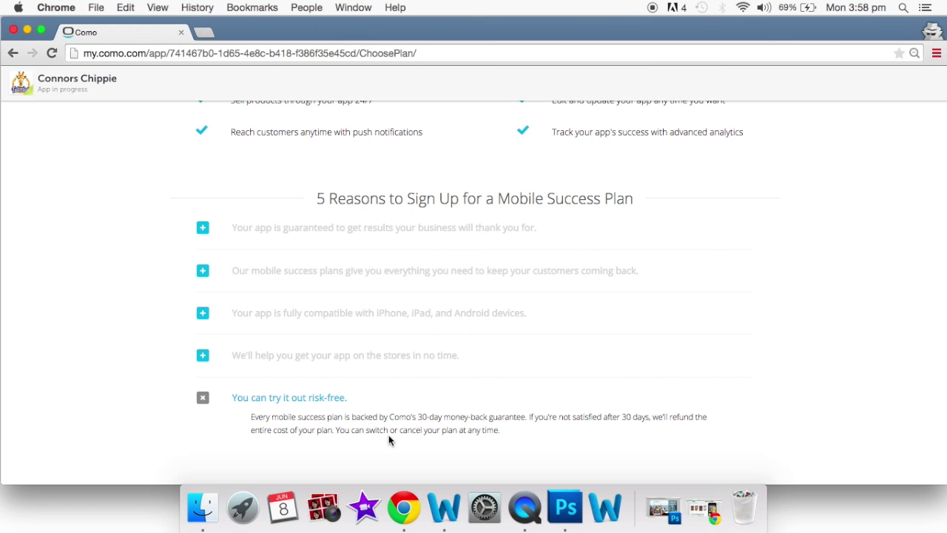
# Scroll back to the top and open the account dropdown menu.
pyautogui.scroll(8, 577, 394)
pyautogui.scroll(5, 577, 394)
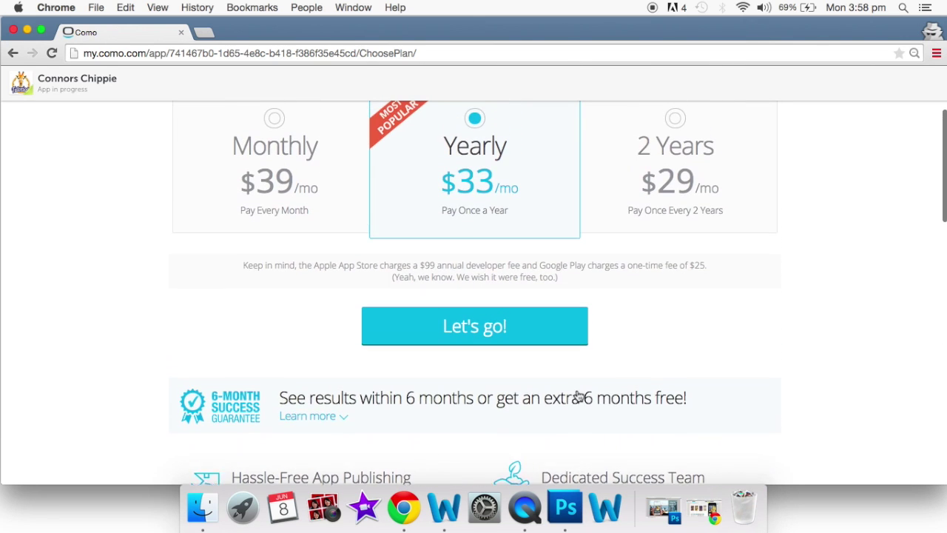
pyautogui.scroll(1, 580, 396)
pyautogui.scroll(2, 578, 395)
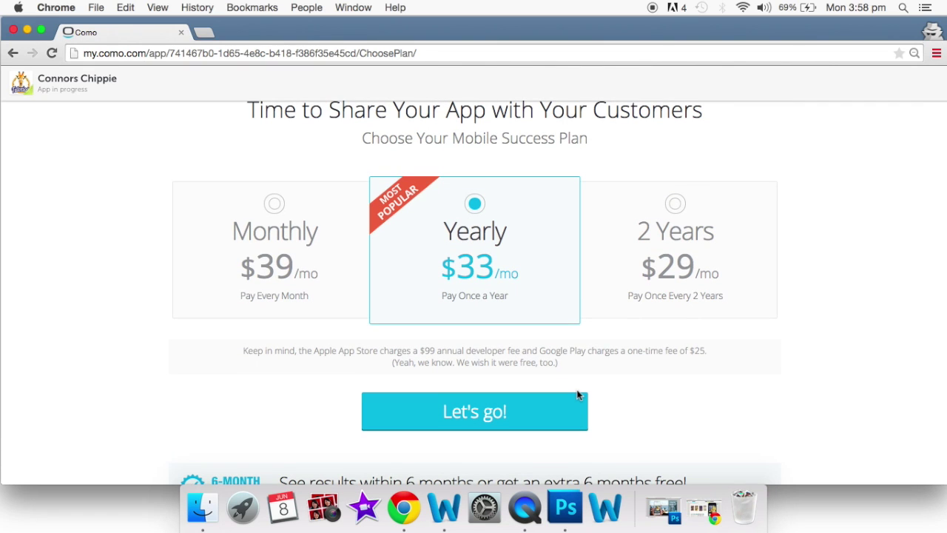
pyautogui.scroll(3, 579, 396)
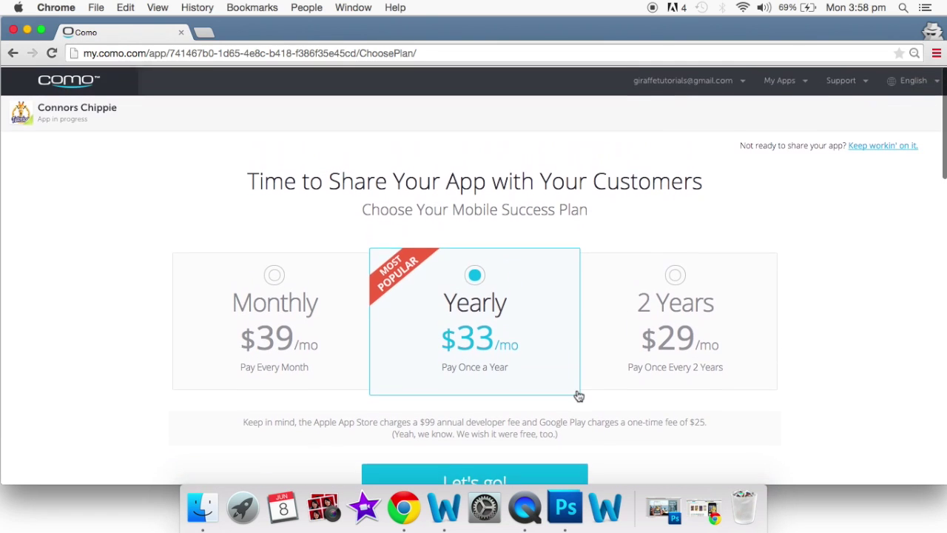
pyautogui.scroll(-1, 578, 392)
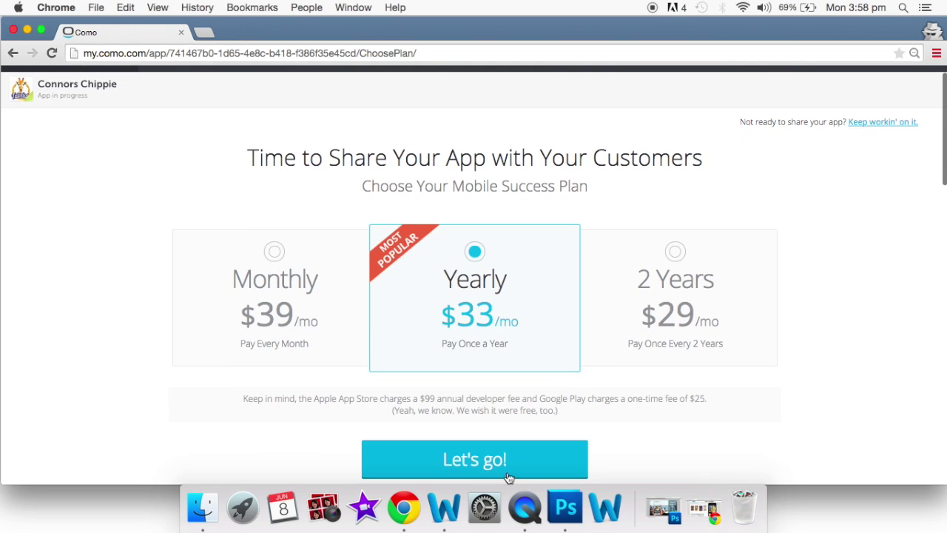
pyautogui.scroll(1, 775, 230)
pyautogui.click(742, 83)
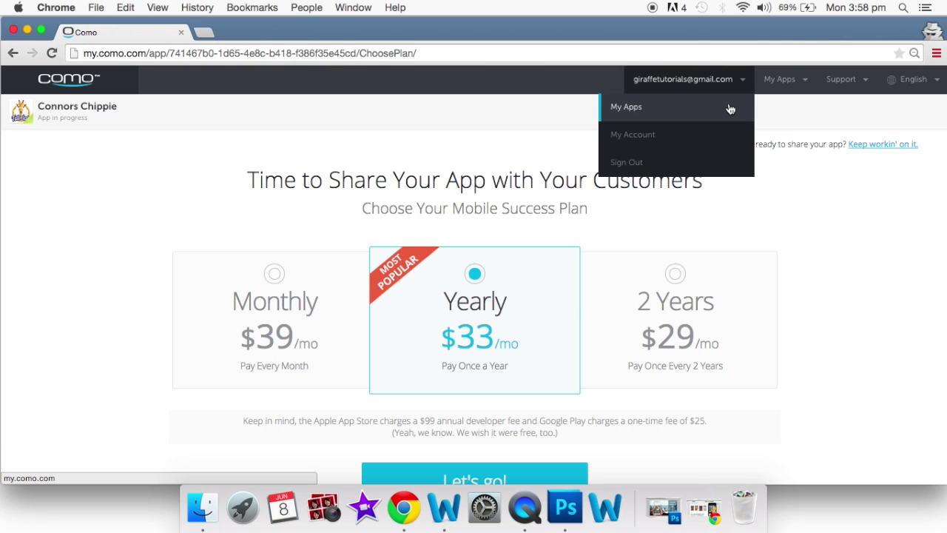
# Open Connors Chippie's dashboard from My Apps and go to its To Market page.
pyautogui.click(729, 109)
pyautogui.scroll(-2, 441, 273)
pyautogui.scroll(-5, 442, 277)
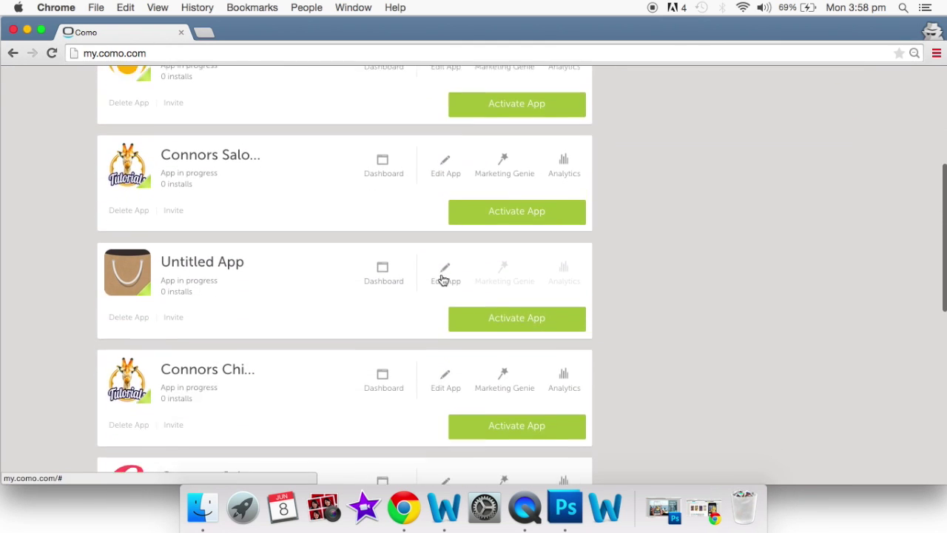
pyautogui.click(385, 311)
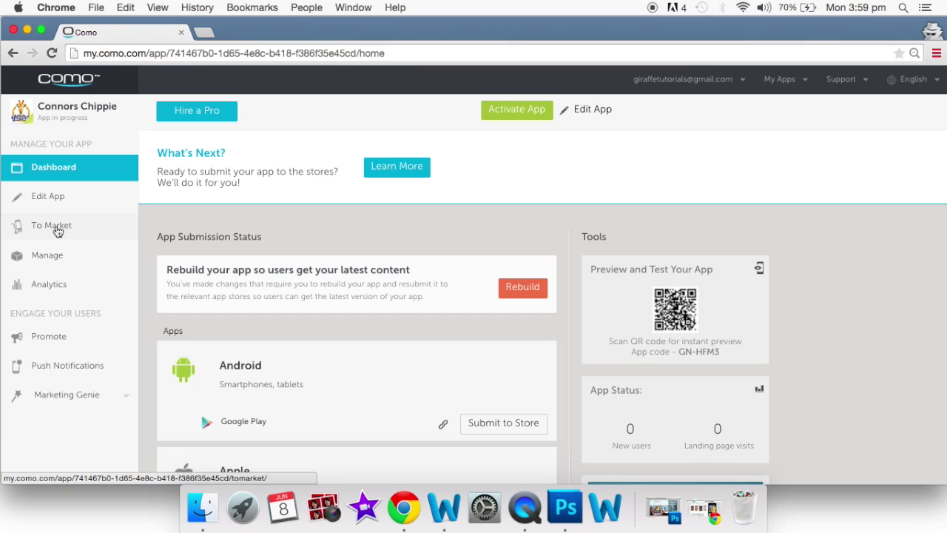
pyautogui.click(57, 231)
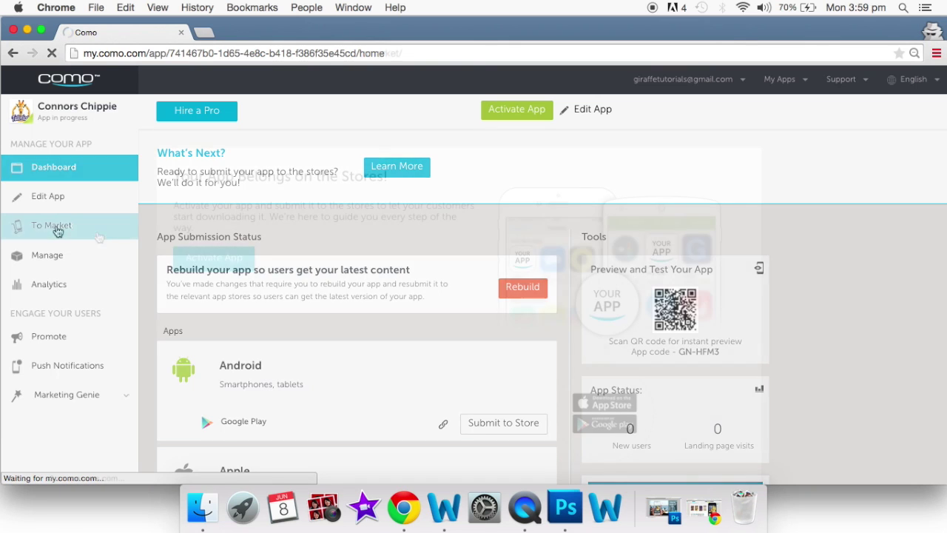